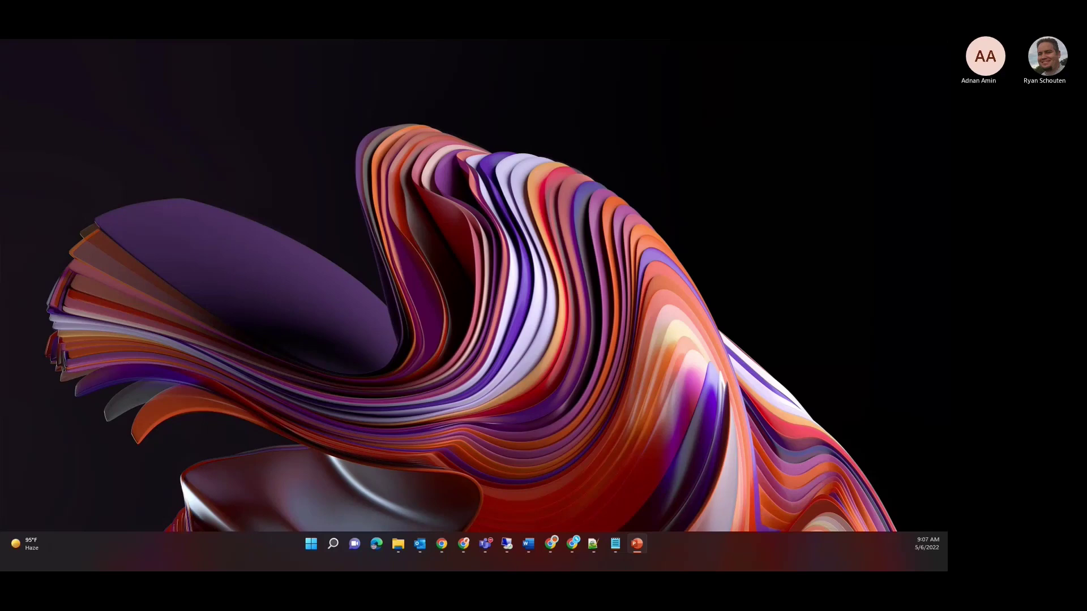
Step: Bring Chrome to the front, maximize it, and show the Microsoft Forms home page
key(alt+Tab)
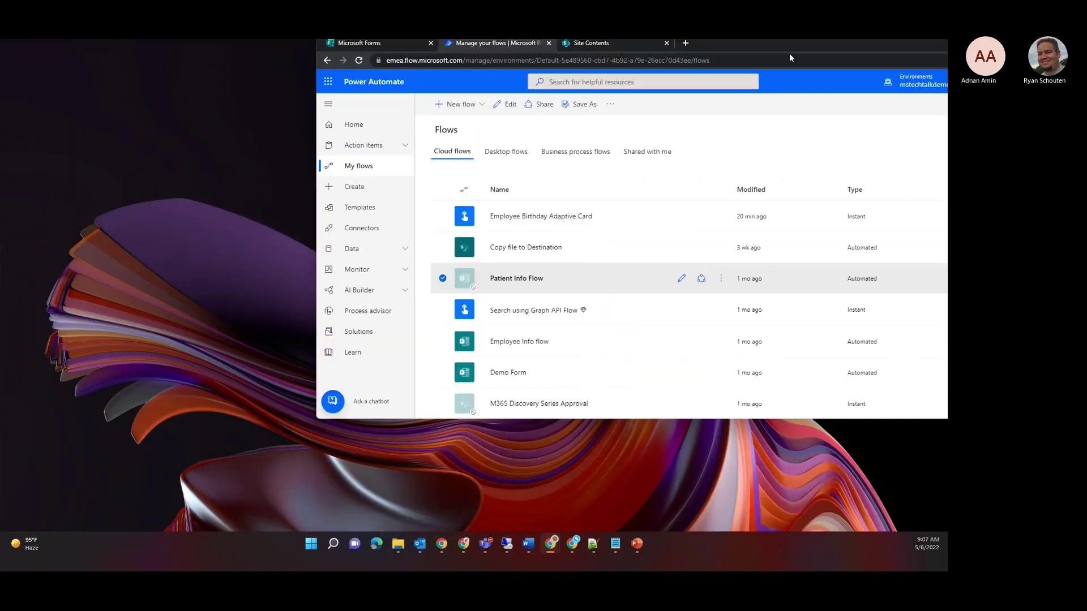
drag(789, 56, 685, 74)
double_click(678, 62)
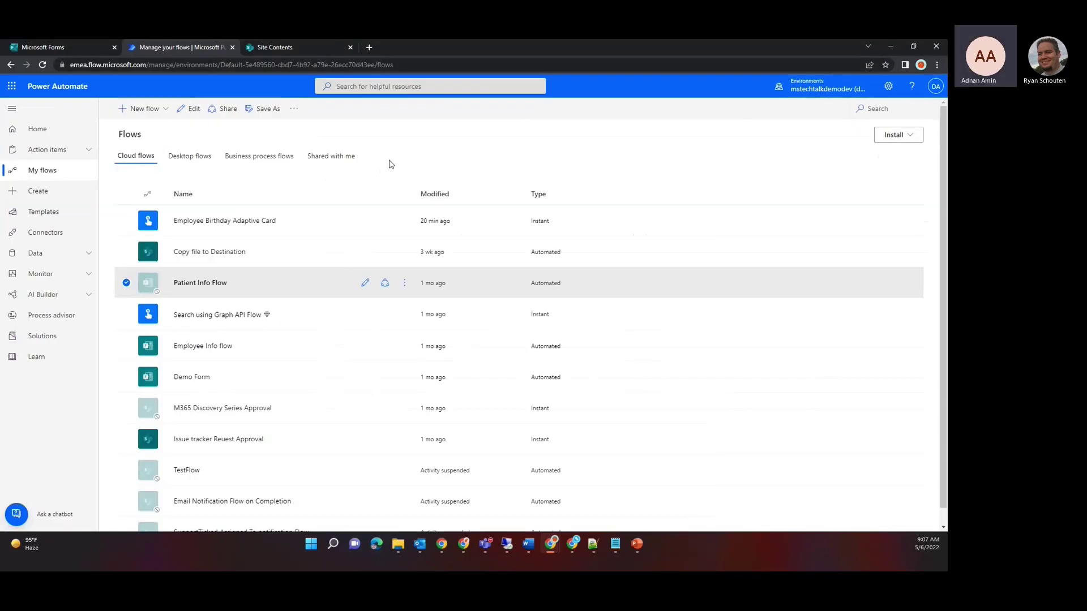
click(75, 51)
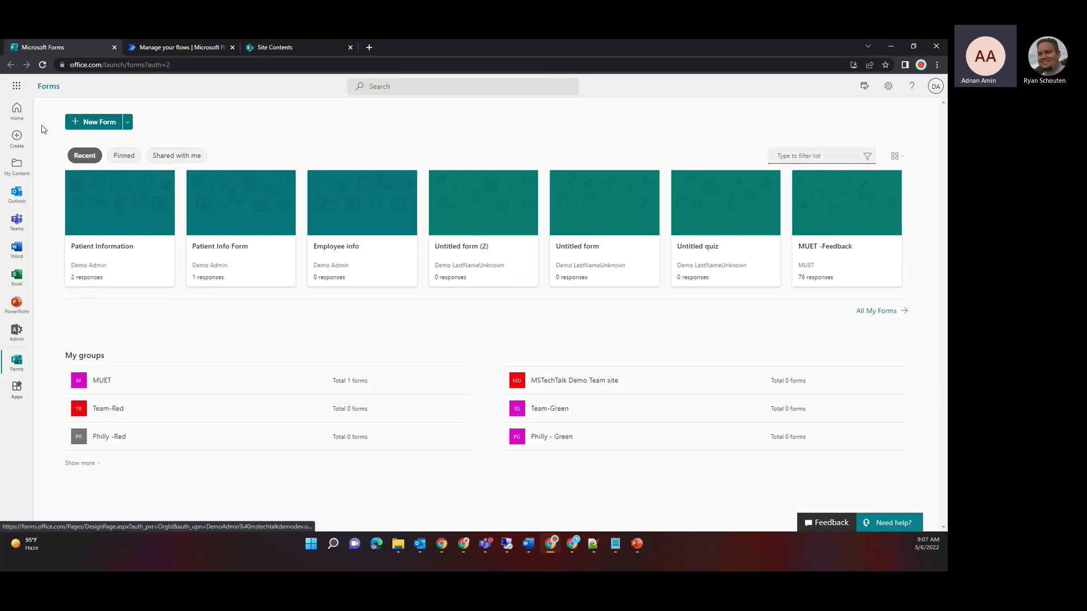
Step: Open Forms from the Office app launcher and start a new blank form
click(17, 89)
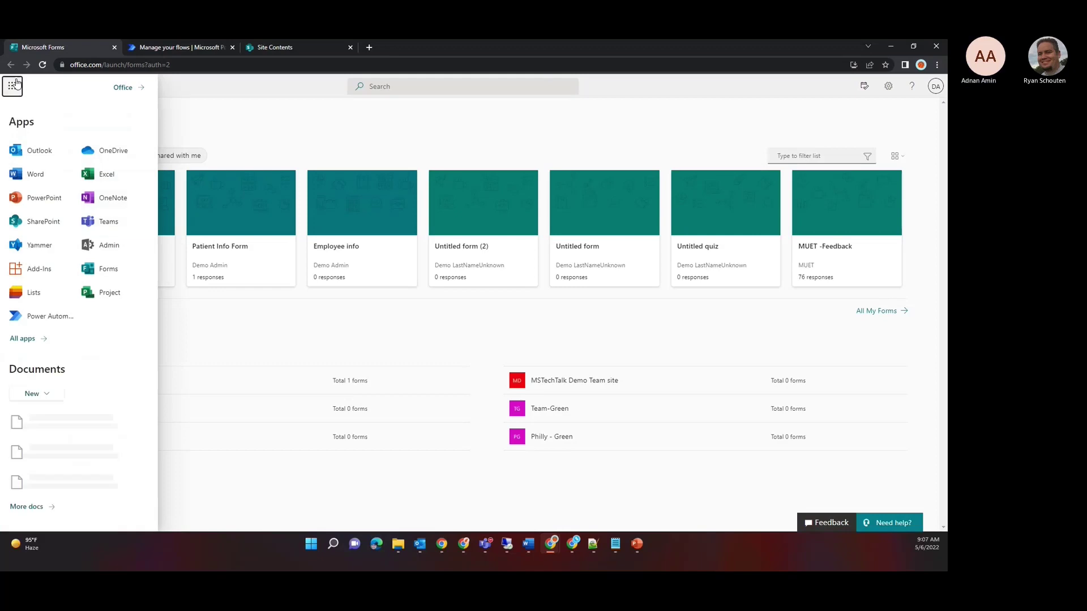
click(16, 85)
click(17, 84)
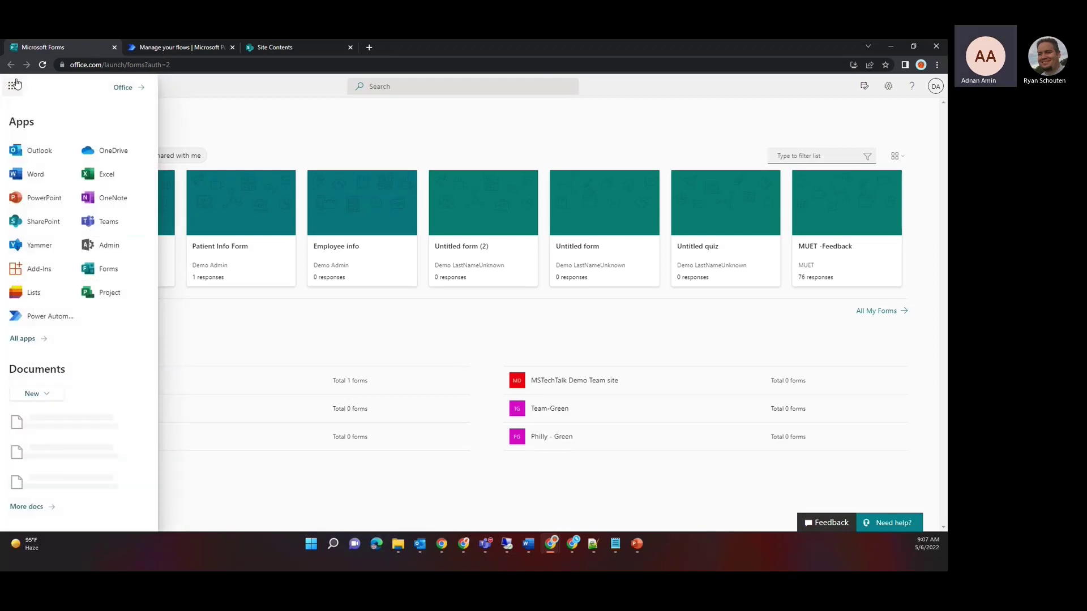
click(105, 269)
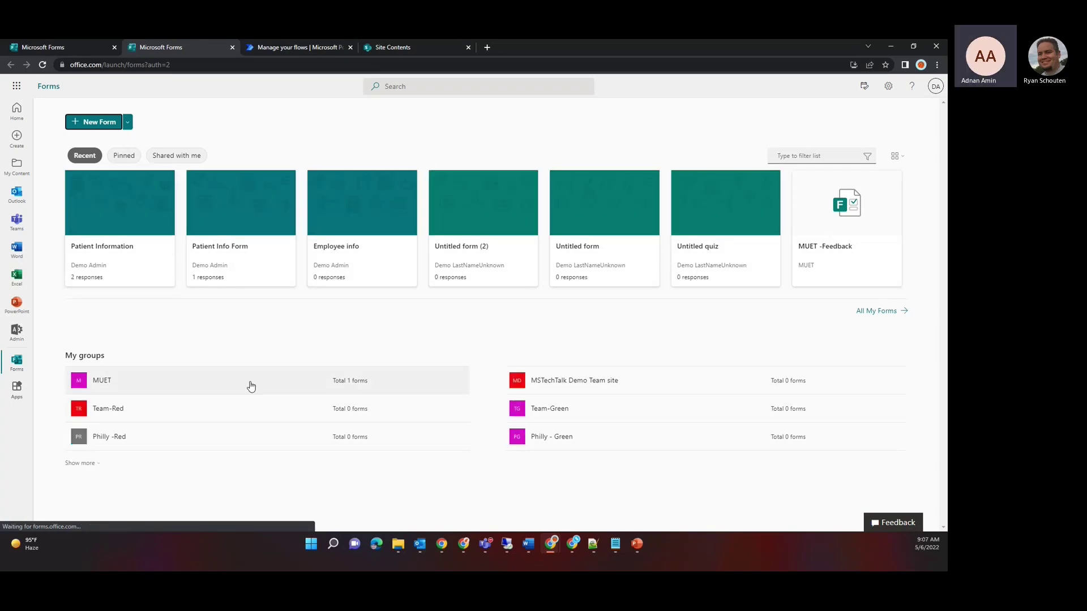
click(93, 124)
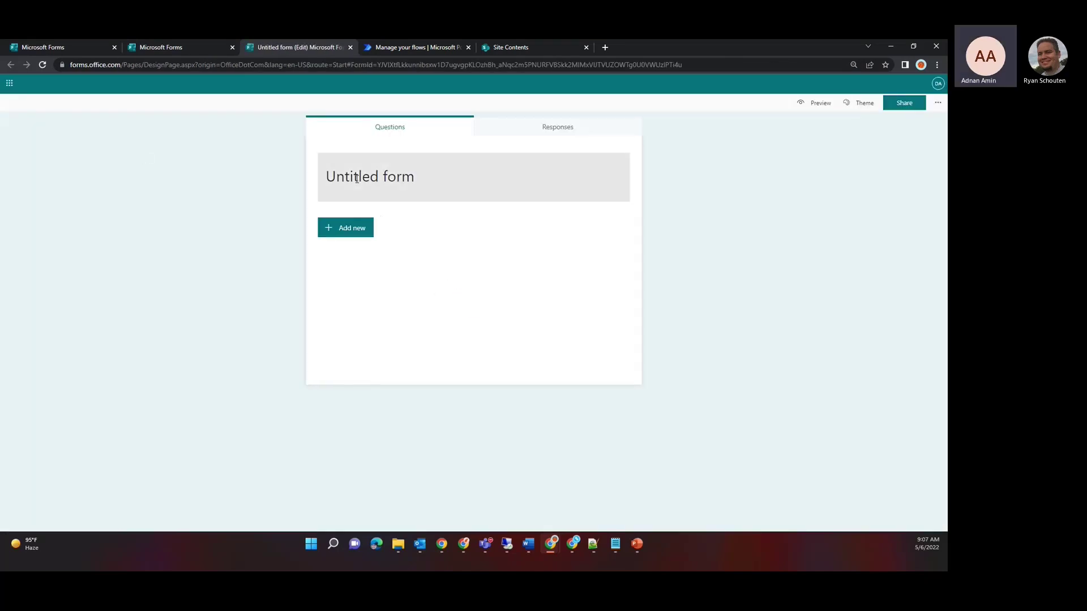
Step: Rename the untitled form to 'Demo Form'
click(357, 182)
text(my)
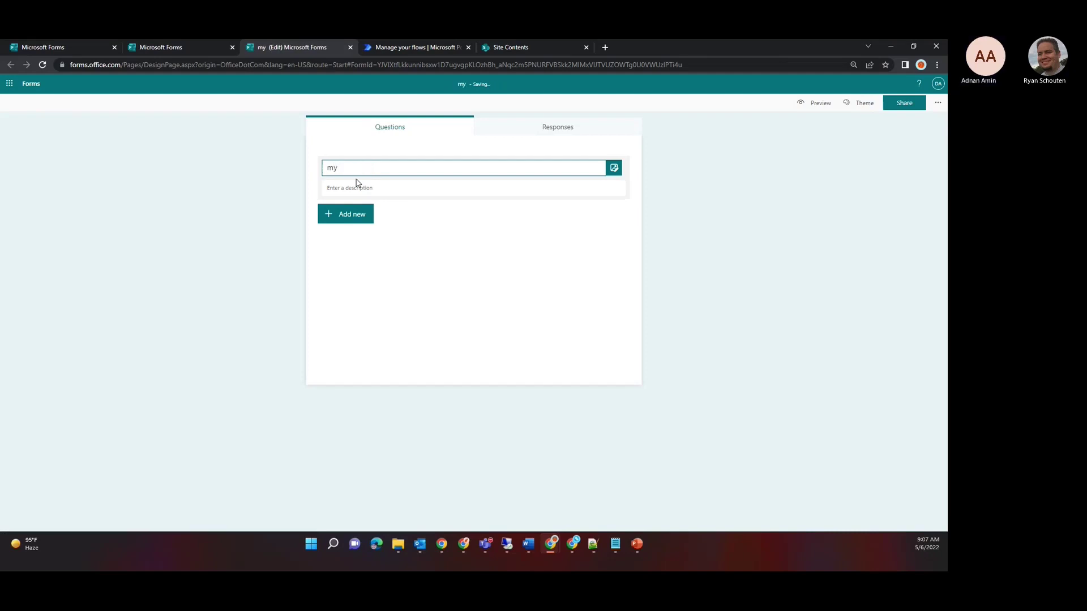
key(BackSpace)
key(BackSpace)
key(BackSpace)
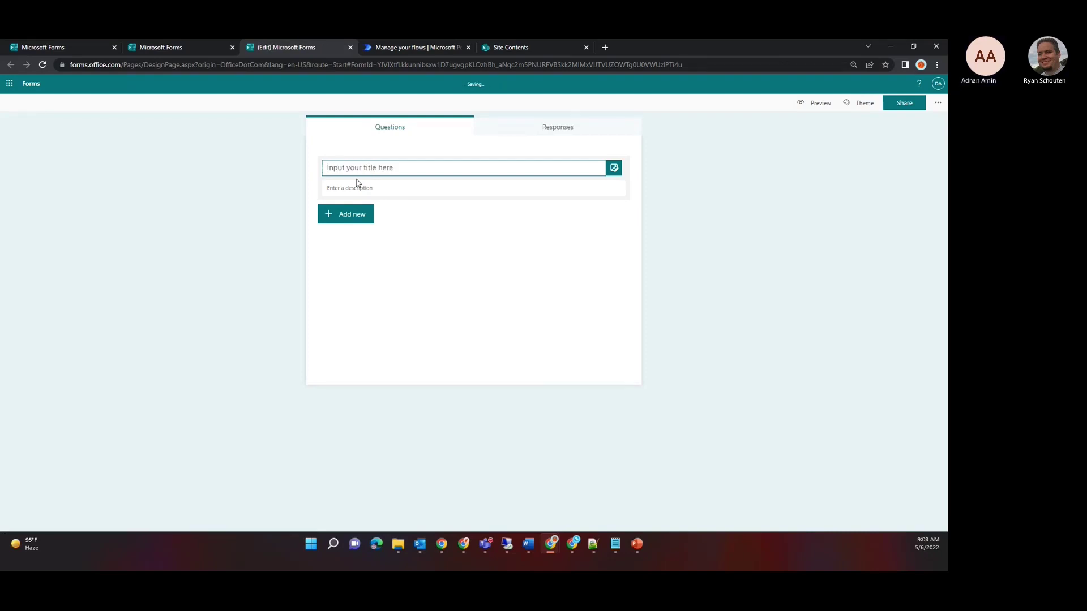
text(Demo Form)
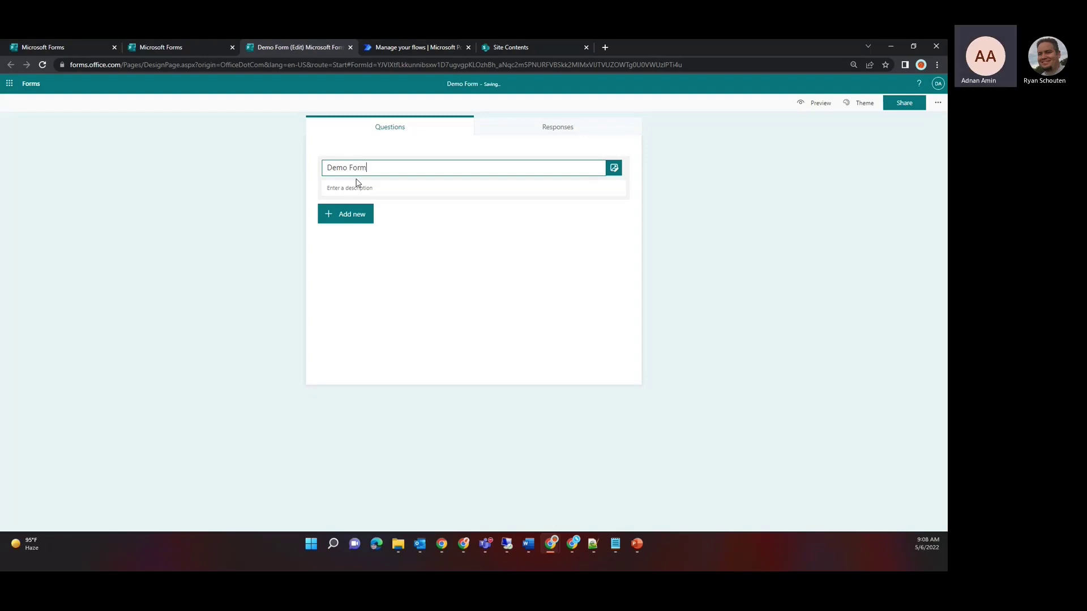
Step: Add a text question and a choice question 2, then return to the Forms home page
click(343, 212)
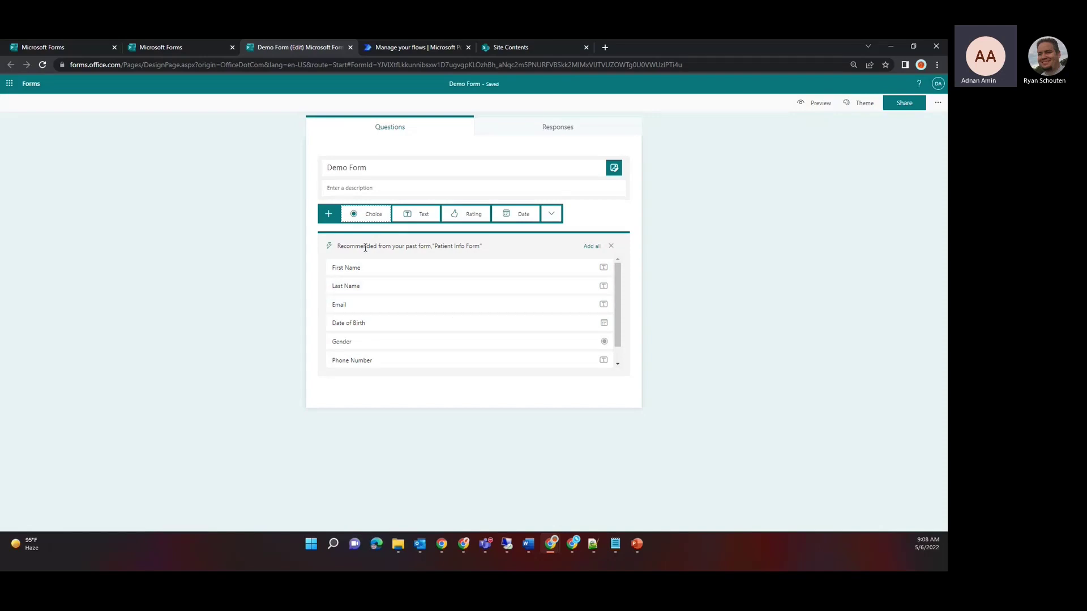
click(409, 214)
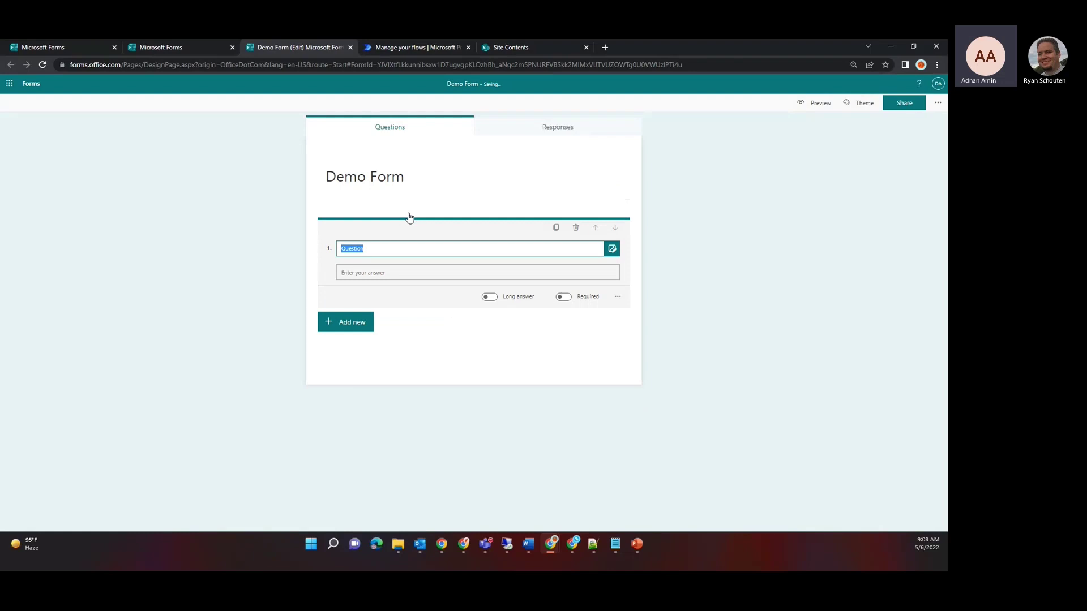
click(342, 323)
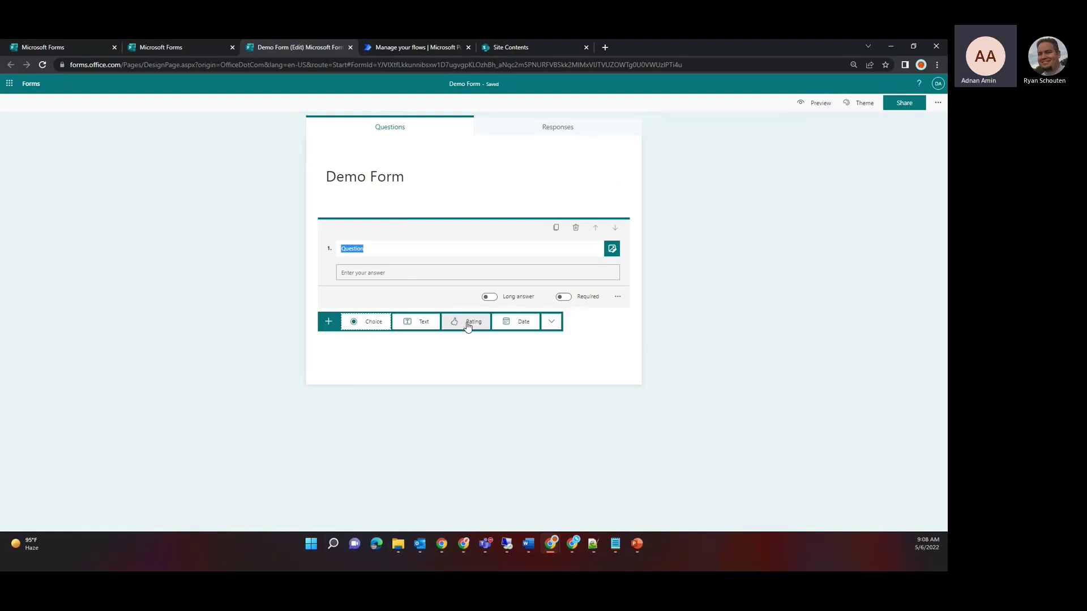
click(551, 330)
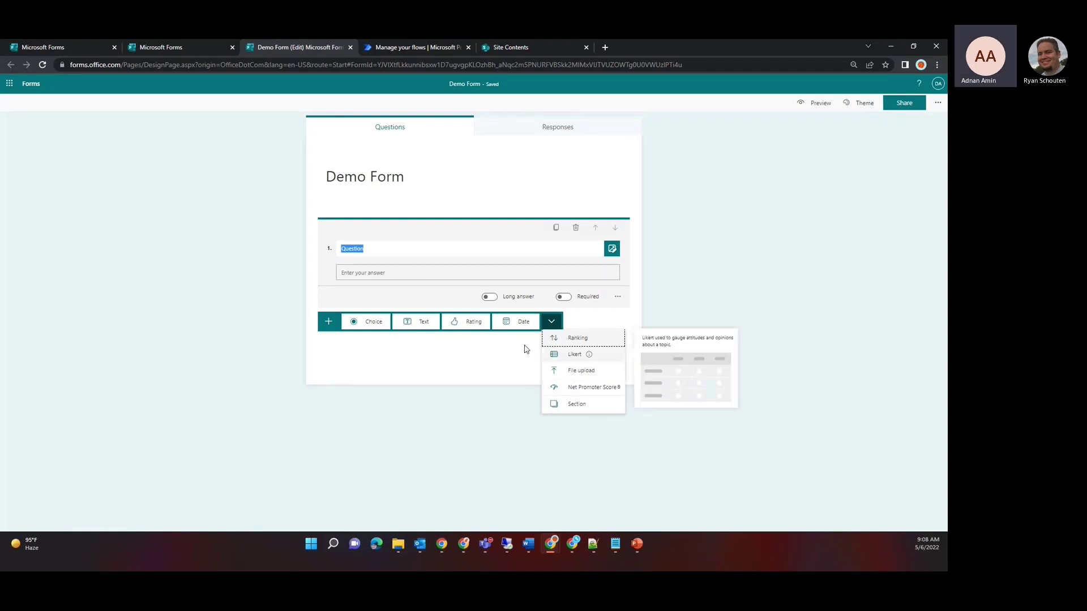
click(369, 322)
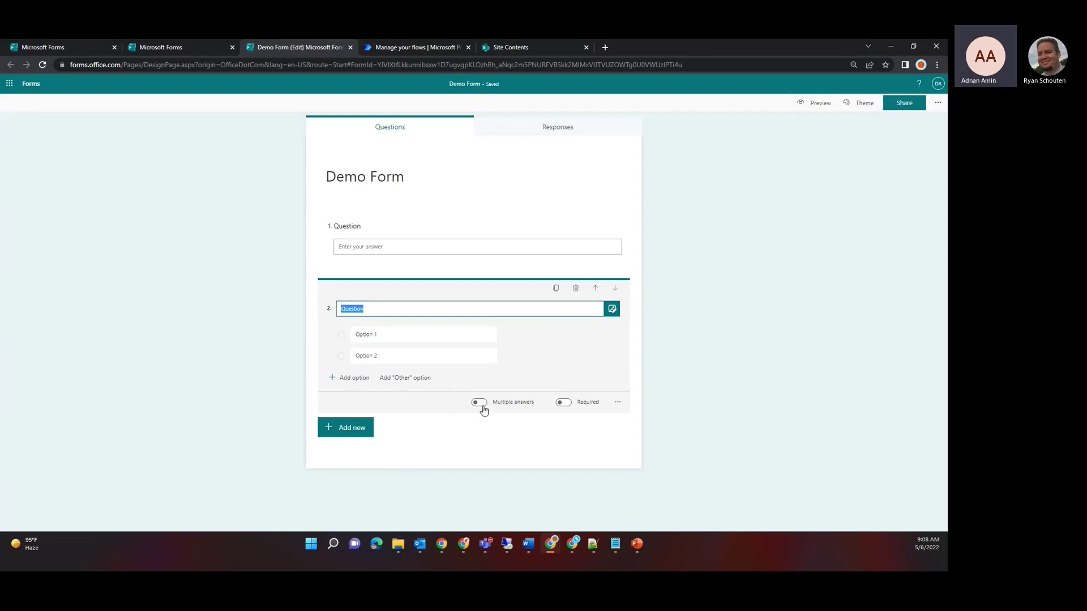
click(625, 407)
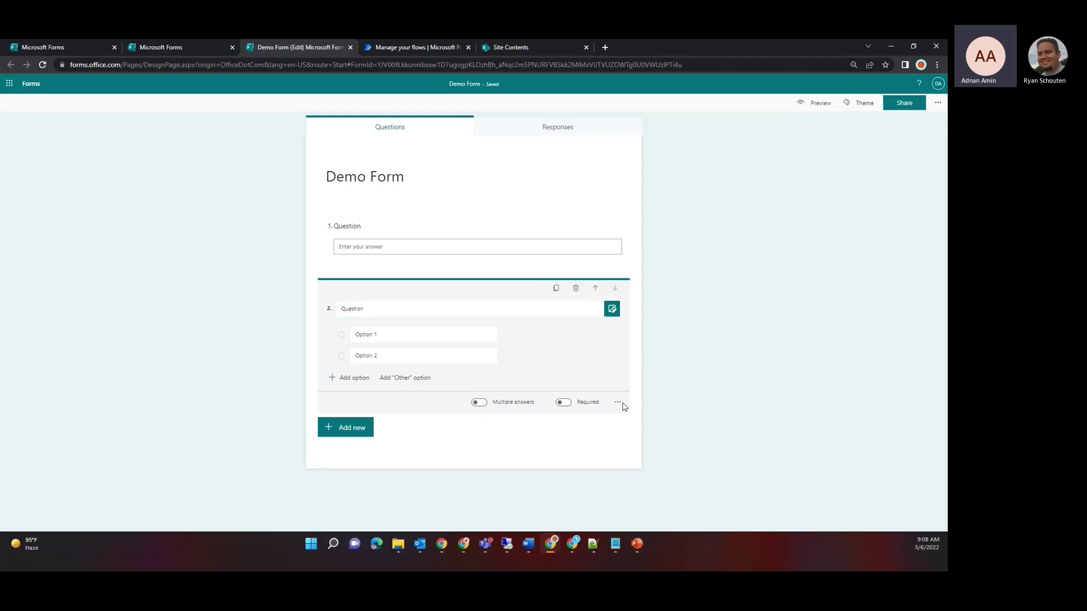
click(619, 404)
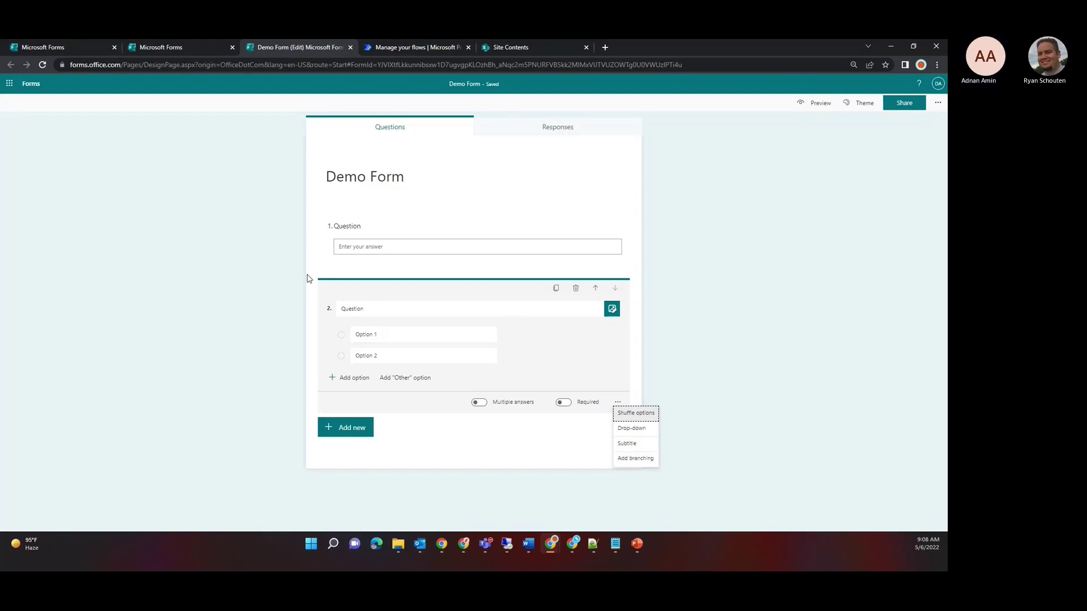
click(153, 49)
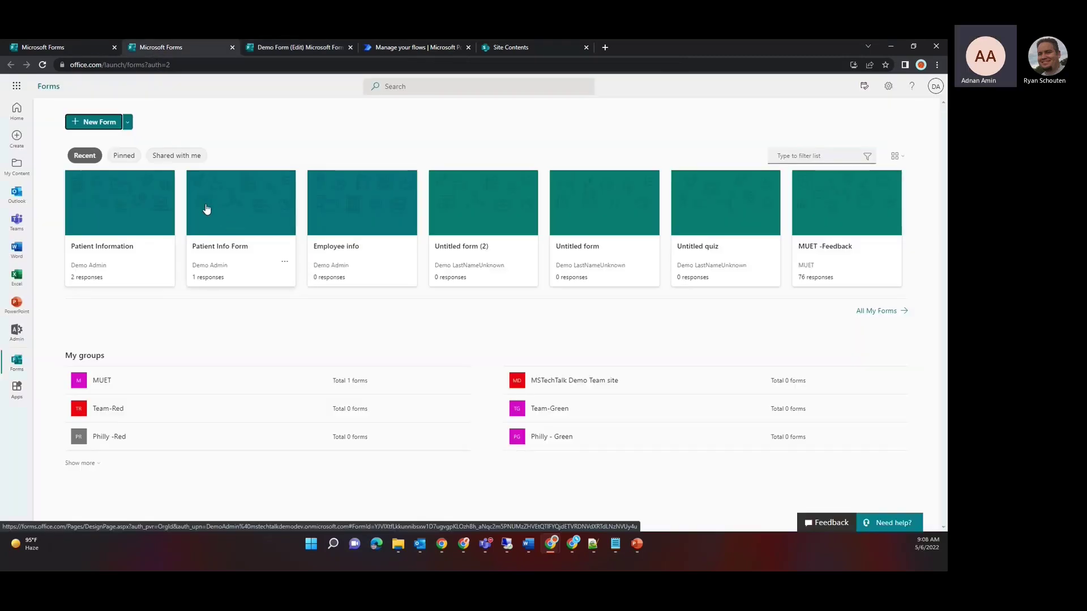
Step: Open the Patient Information form and scroll its questions from First Name to Medical History
click(133, 216)
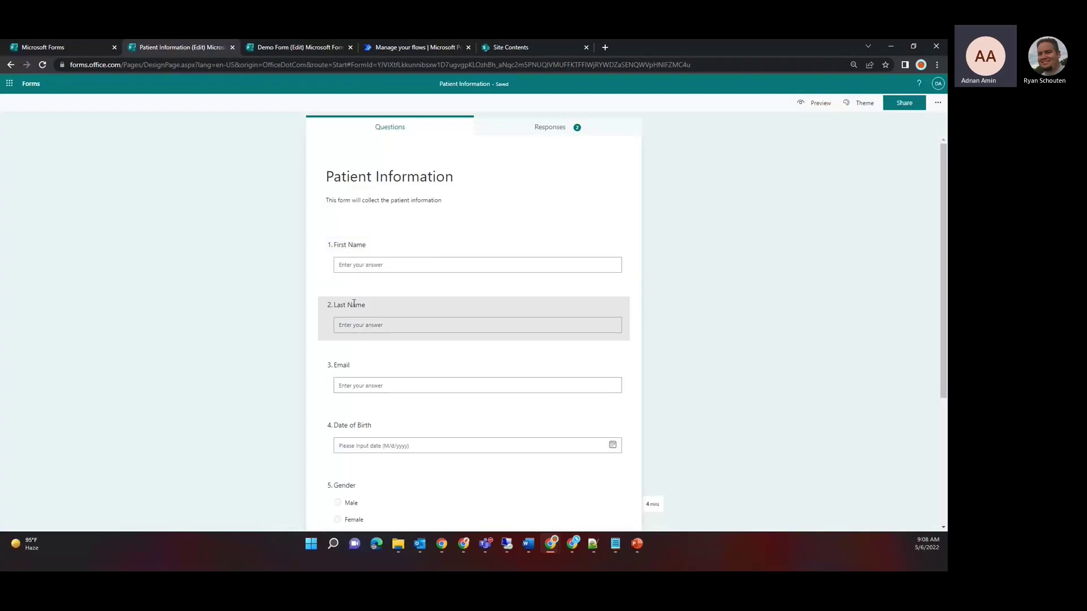
scroll(223, 366, down, 2)
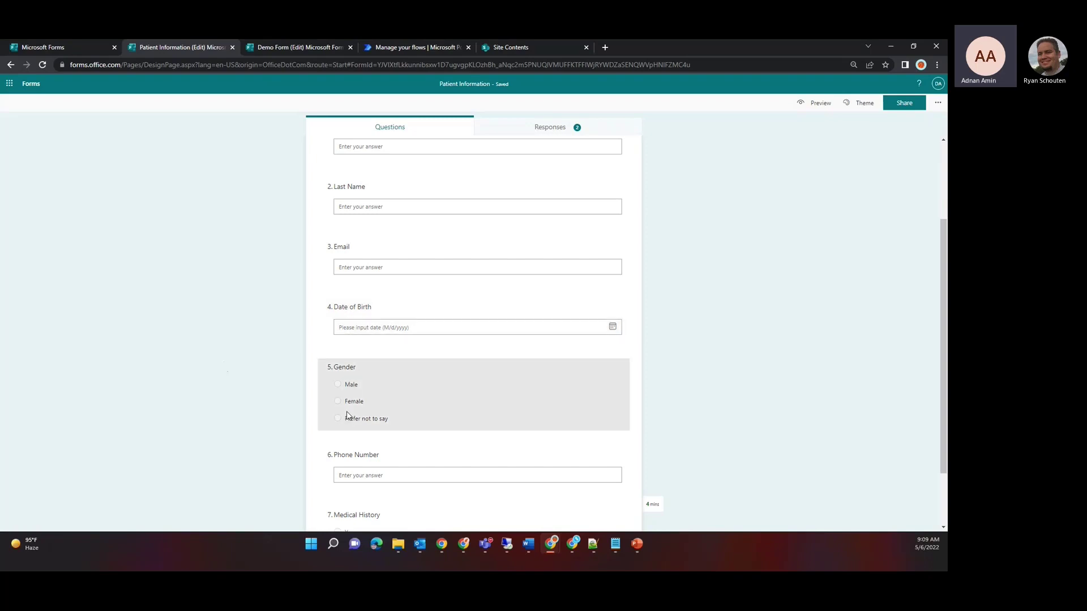
scroll(209, 447, down, 2)
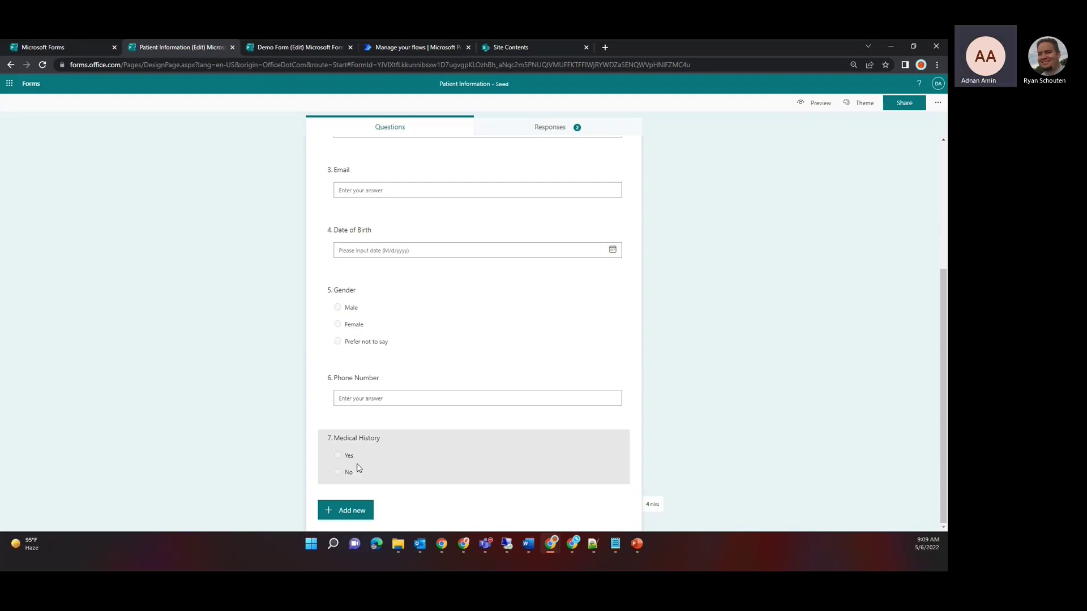
scroll(247, 420, up, 1)
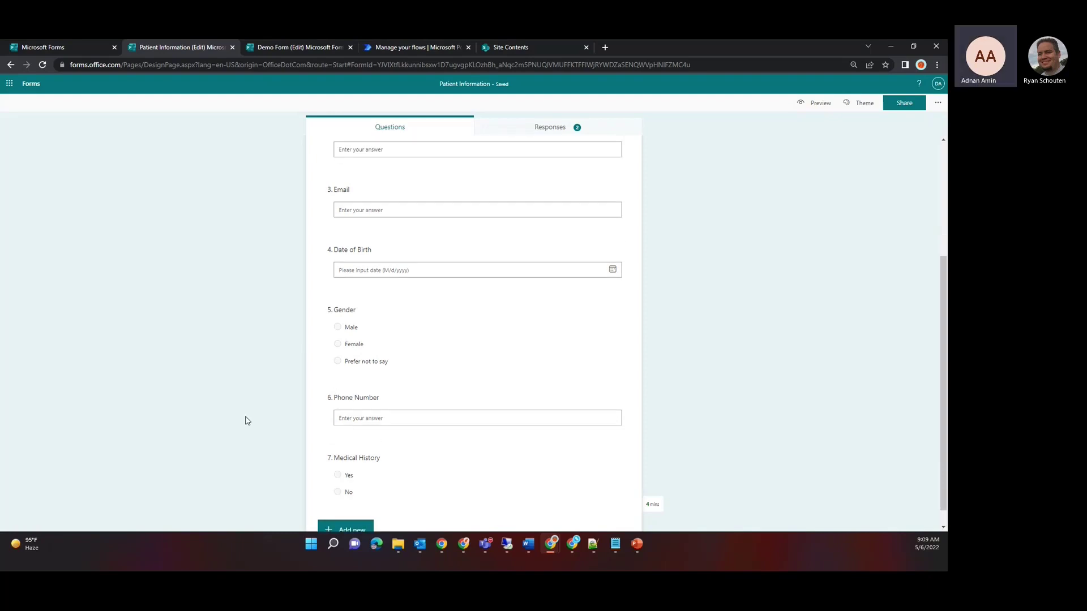
scroll(247, 420, up, 1)
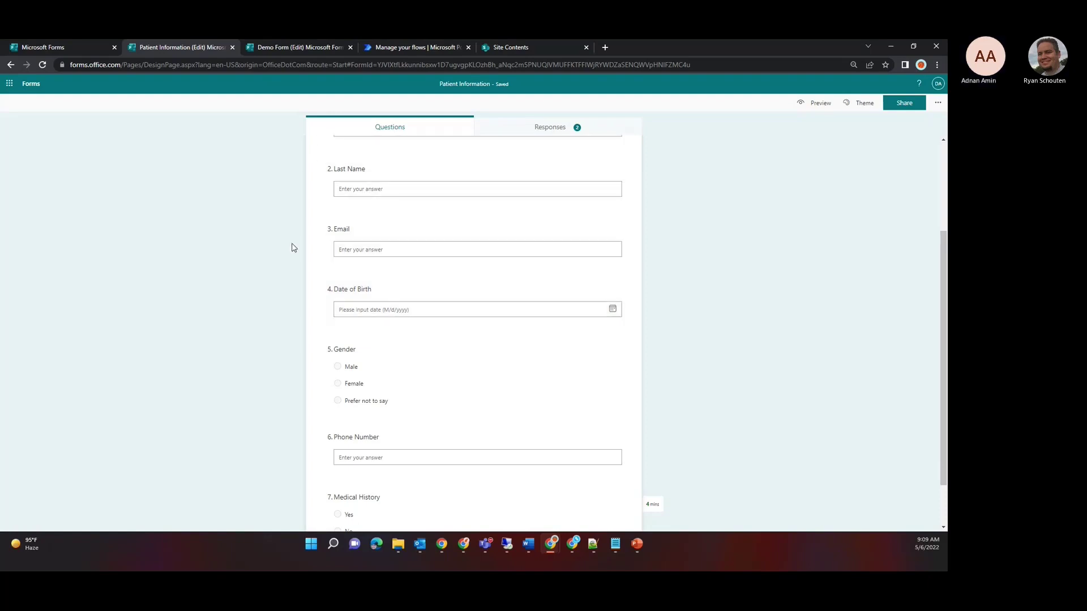
scroll(292, 247, up, 3)
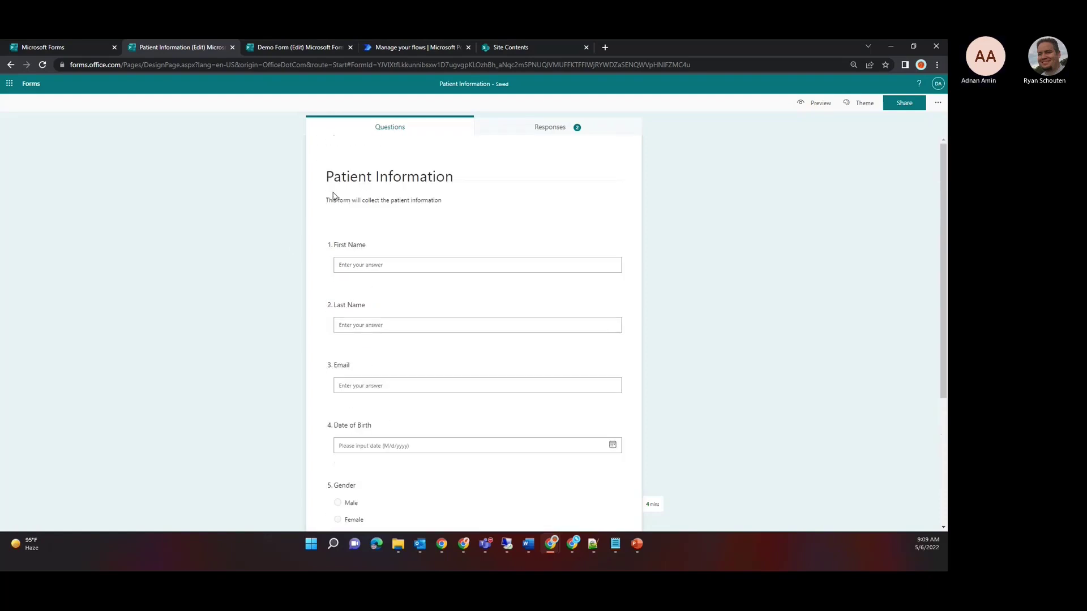
click(521, 124)
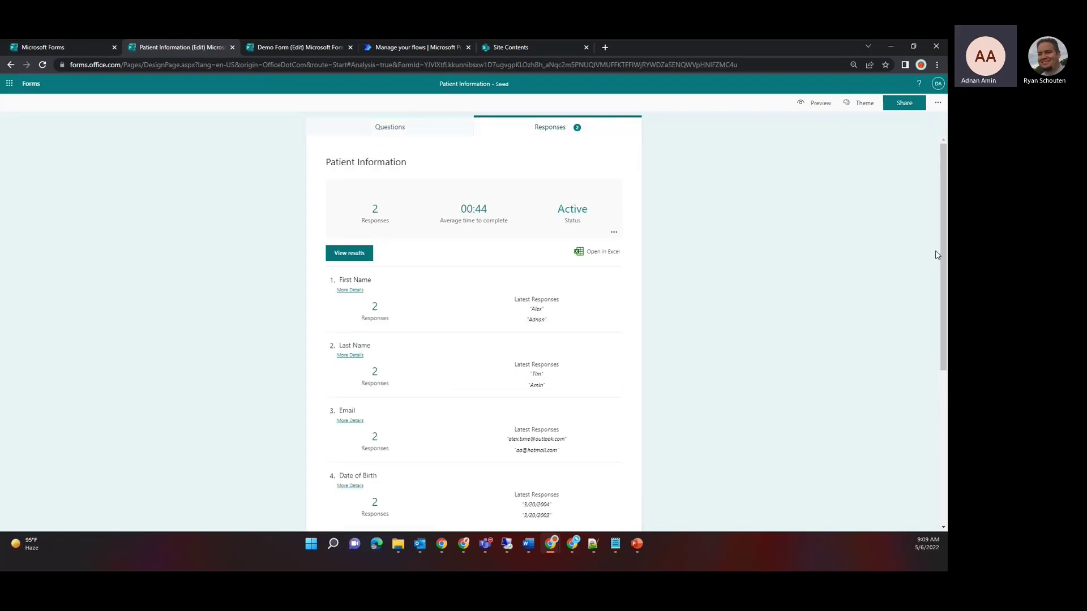
drag(941, 170, 944, 340)
mouse_move(546, 305)
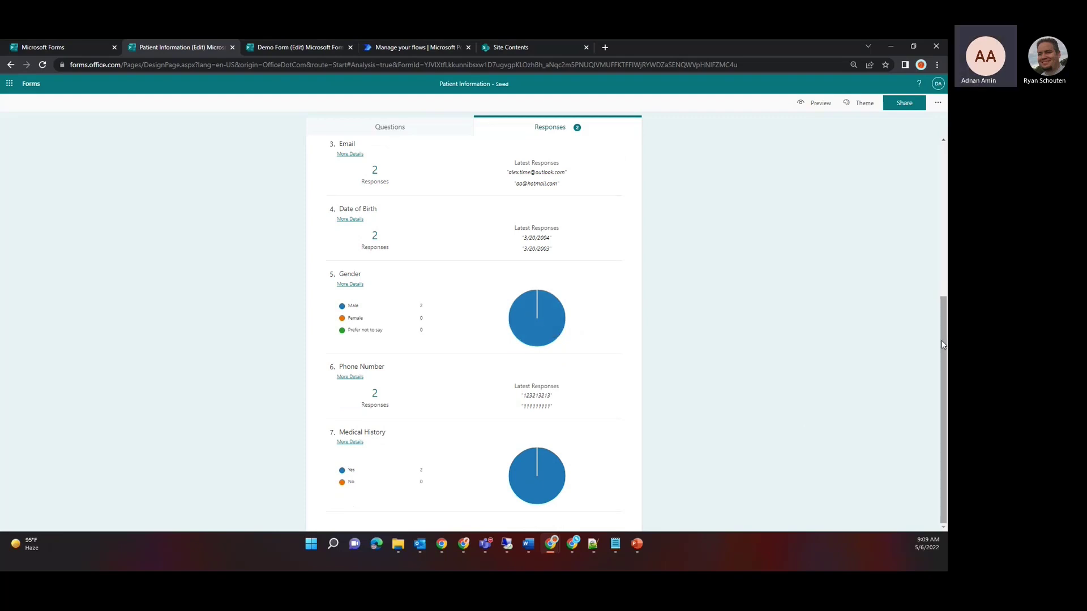
drag(942, 328, 940, 129)
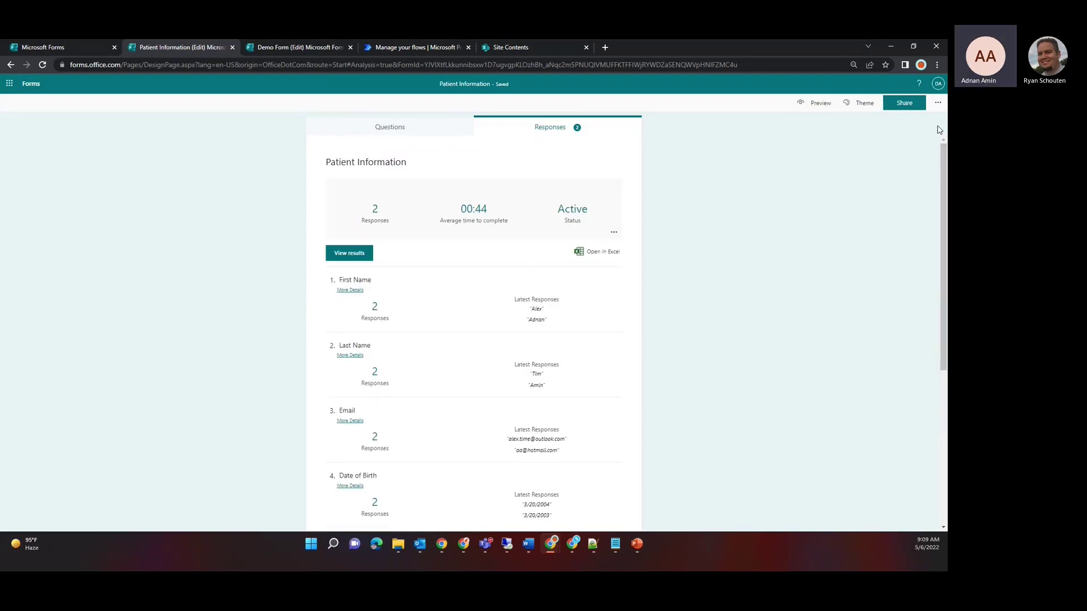
click(380, 124)
click(905, 105)
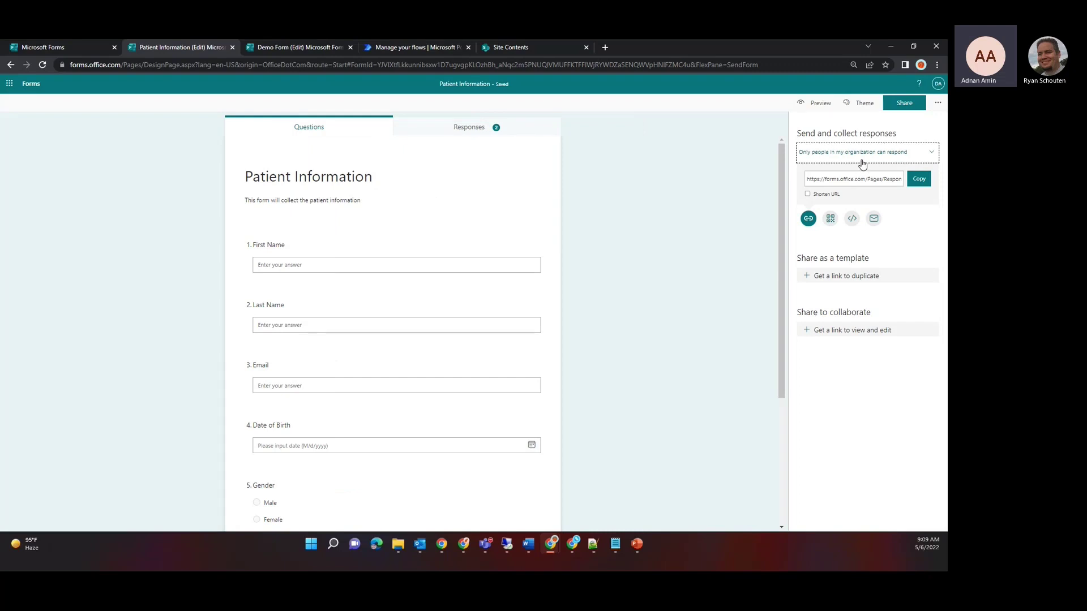
click(862, 163)
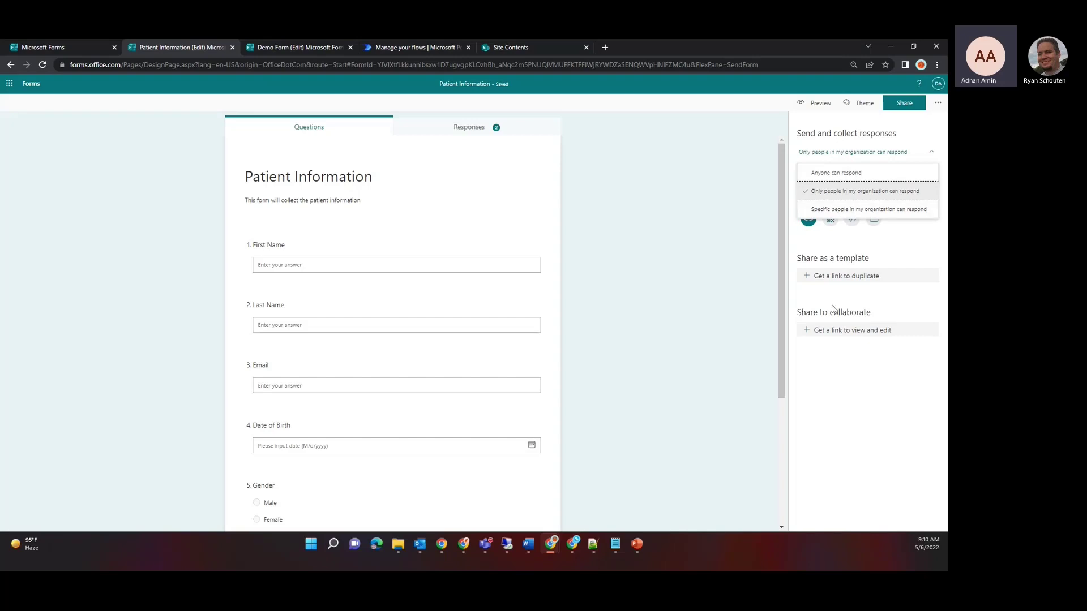
click(846, 399)
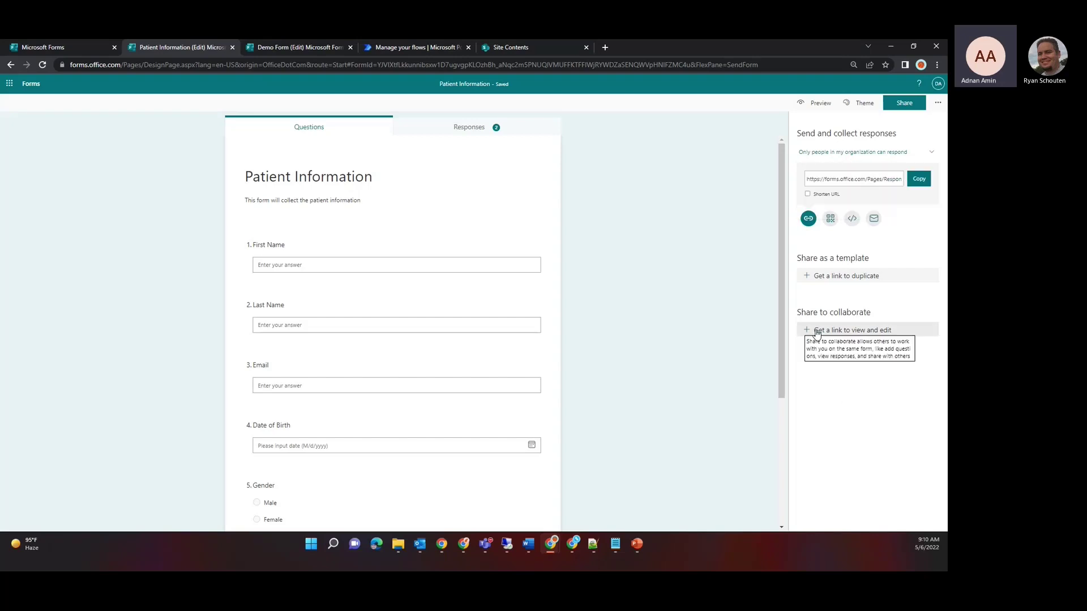
click(719, 300)
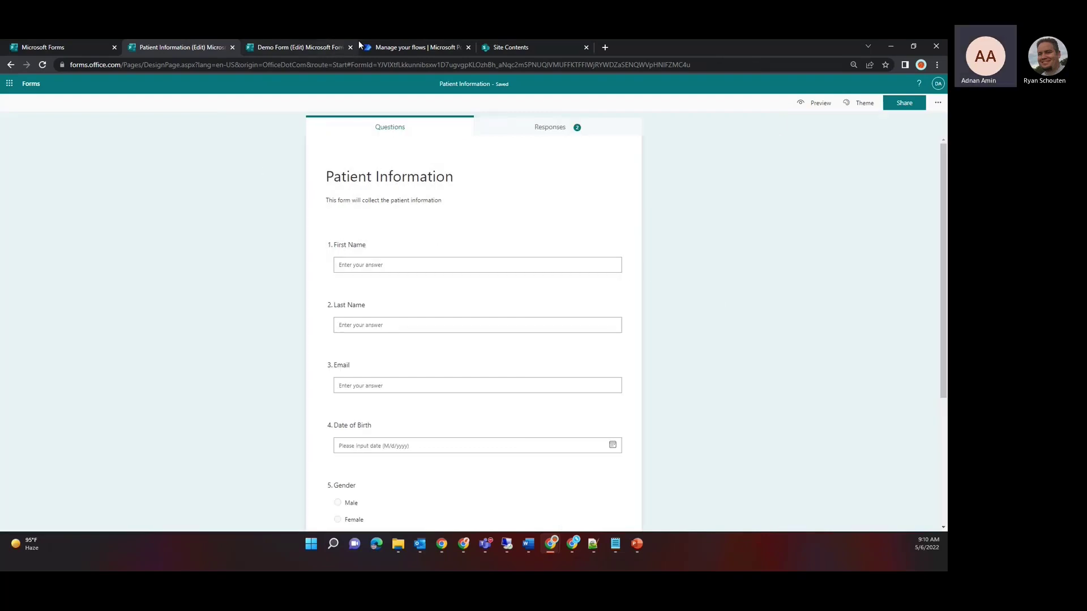
Step: Show the M365VirtualEvent site contents and preview the Create a list dialog without creating anything
click(497, 48)
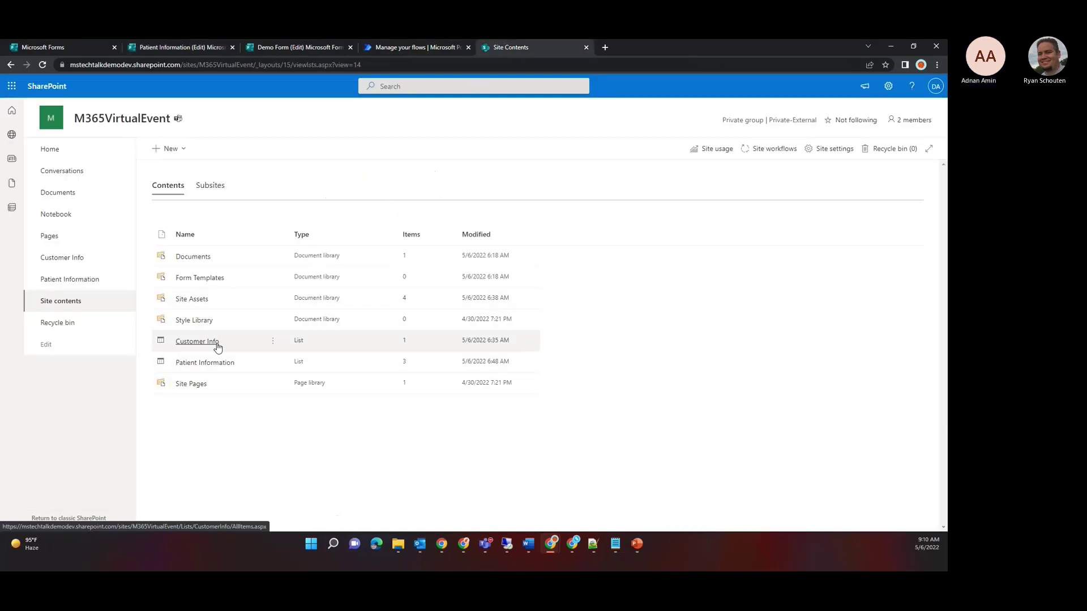
click(183, 155)
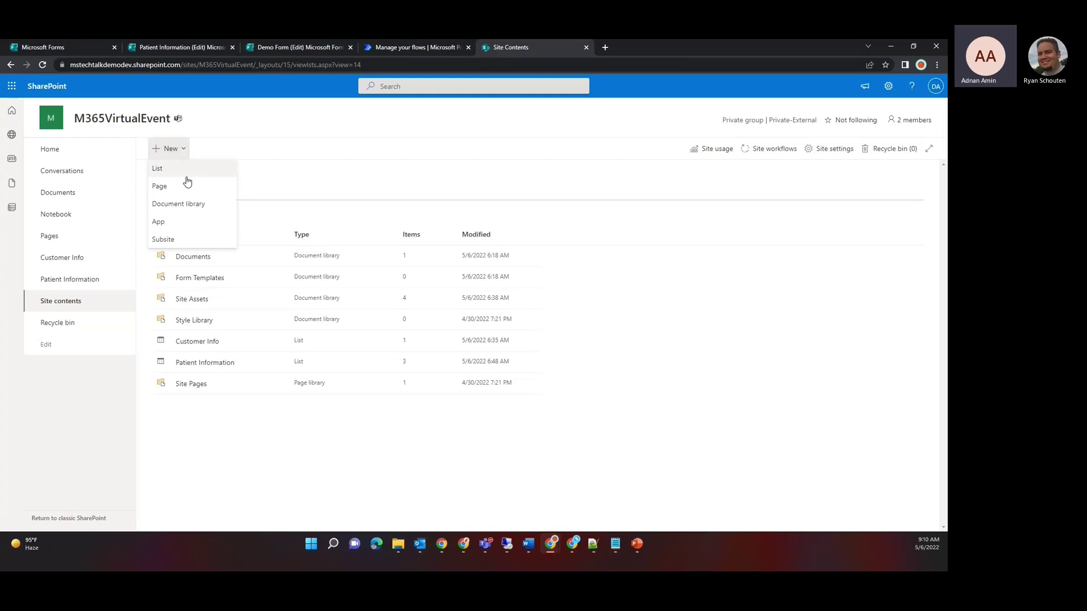
click(162, 174)
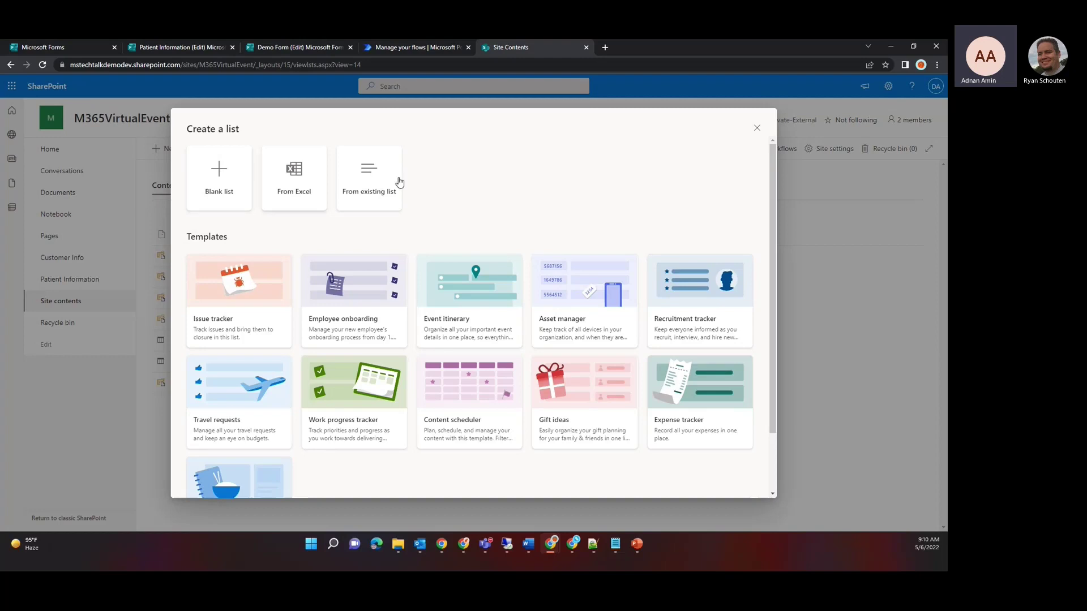
click(755, 130)
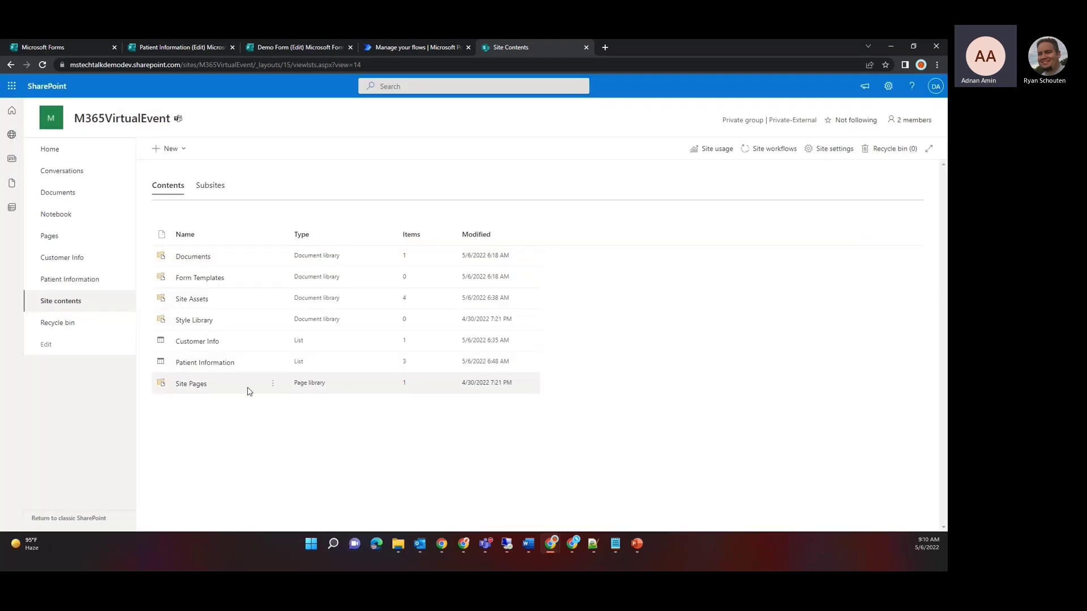
Step: Open the Patient Information list and glance at its column type and view menus
click(190, 364)
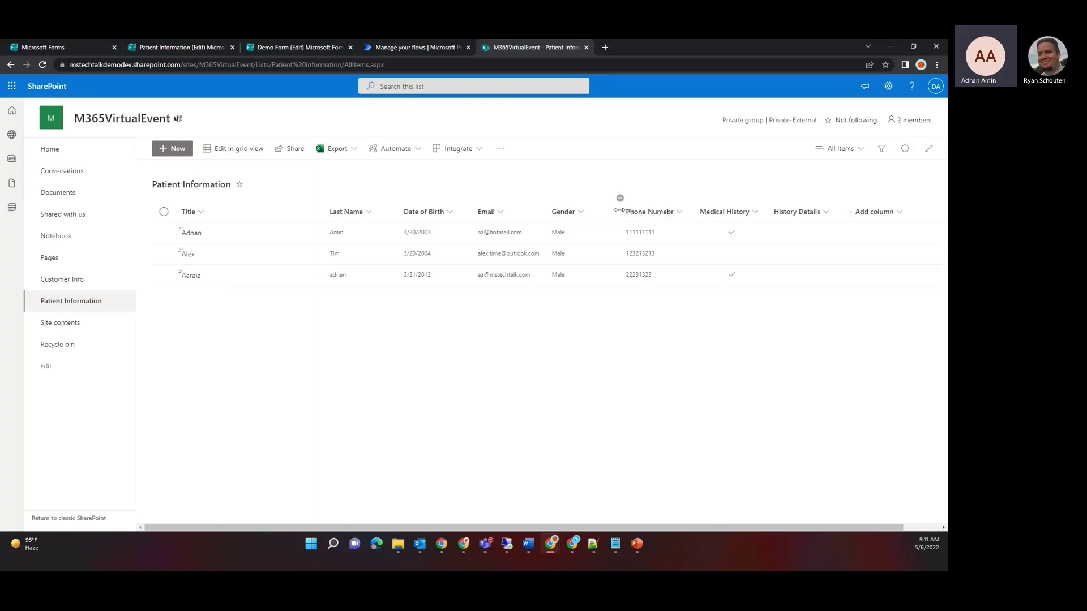
click(621, 200)
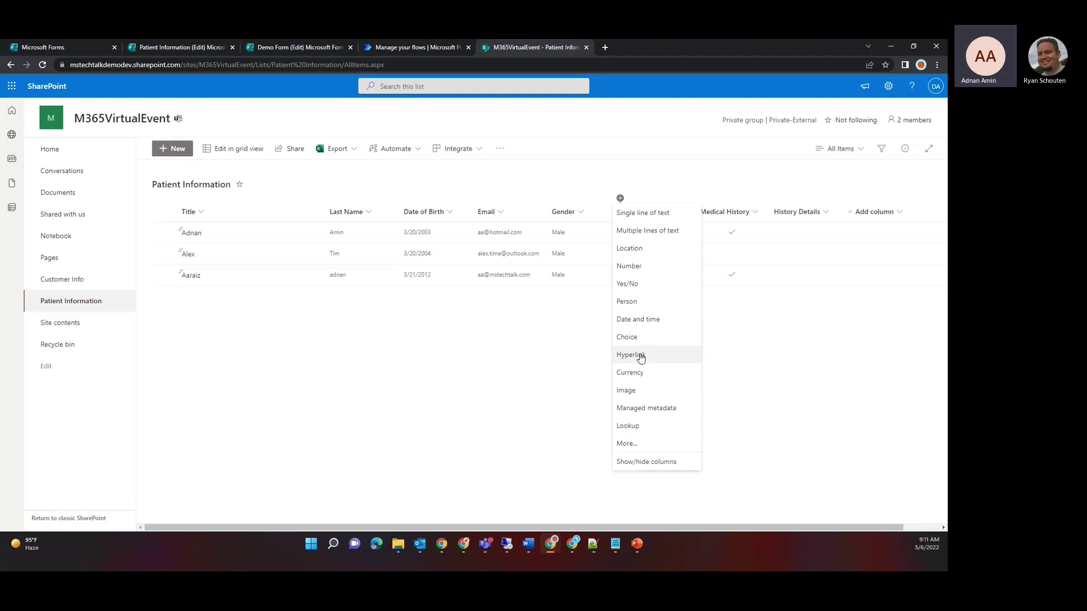
click(850, 185)
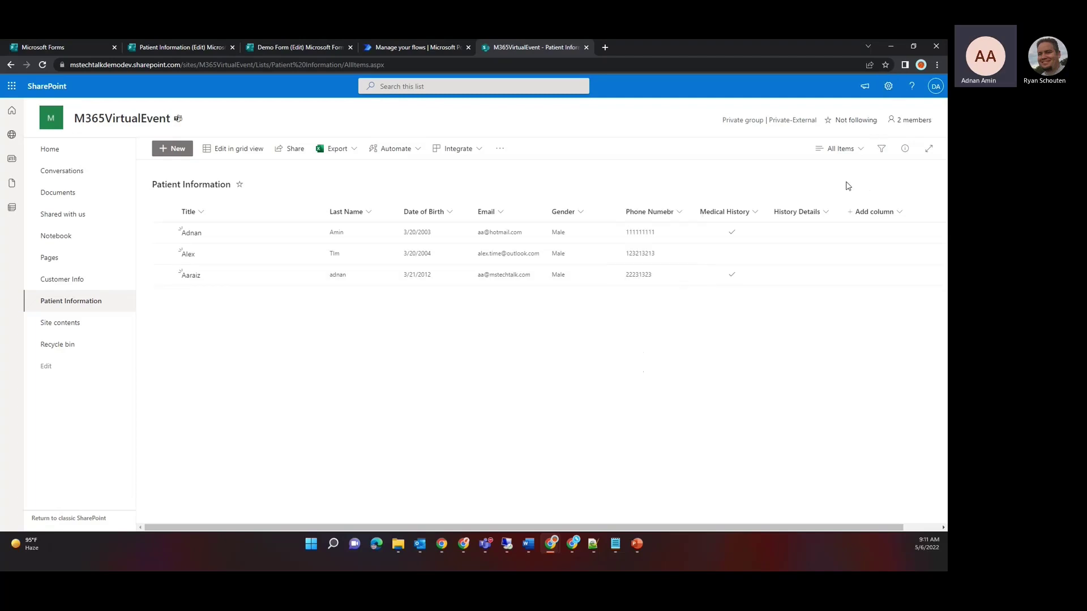
click(858, 150)
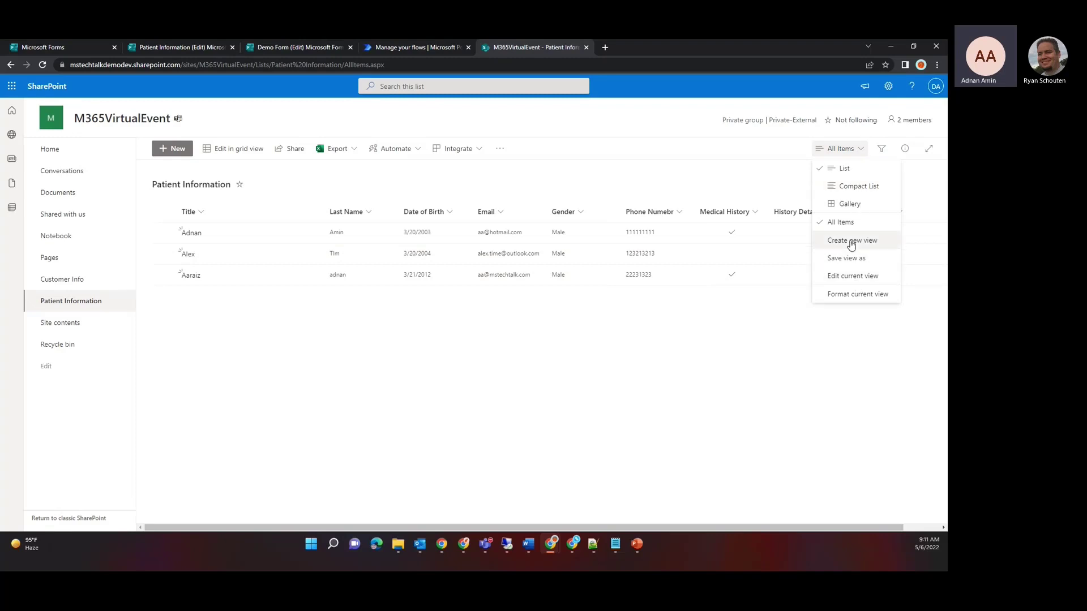
click(537, 312)
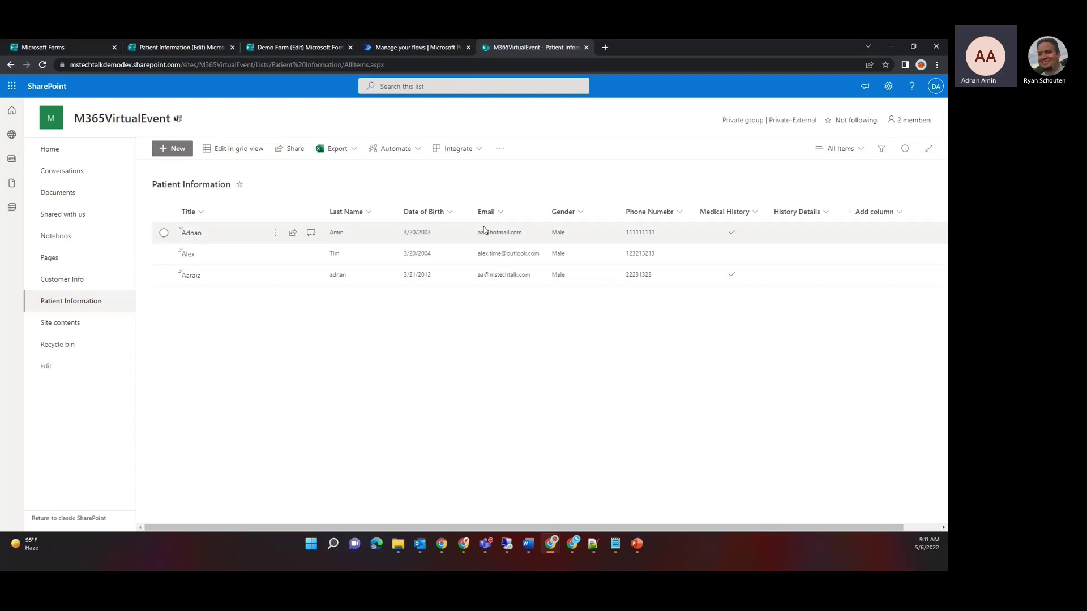
Step: Show all Power Automate flow templates for the Patient Information list
click(481, 151)
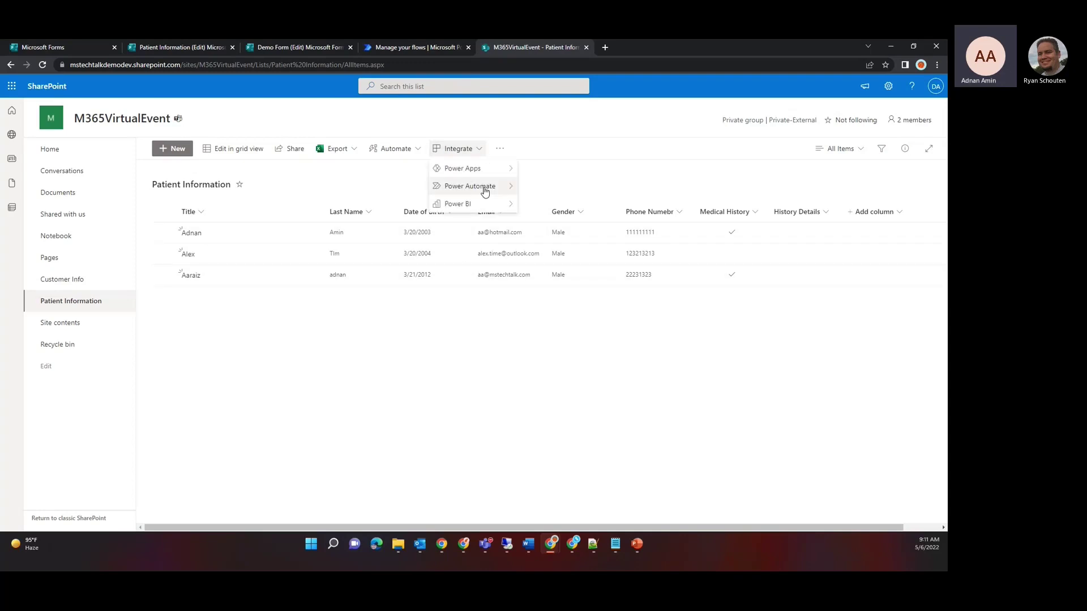
mouse_move(489, 189)
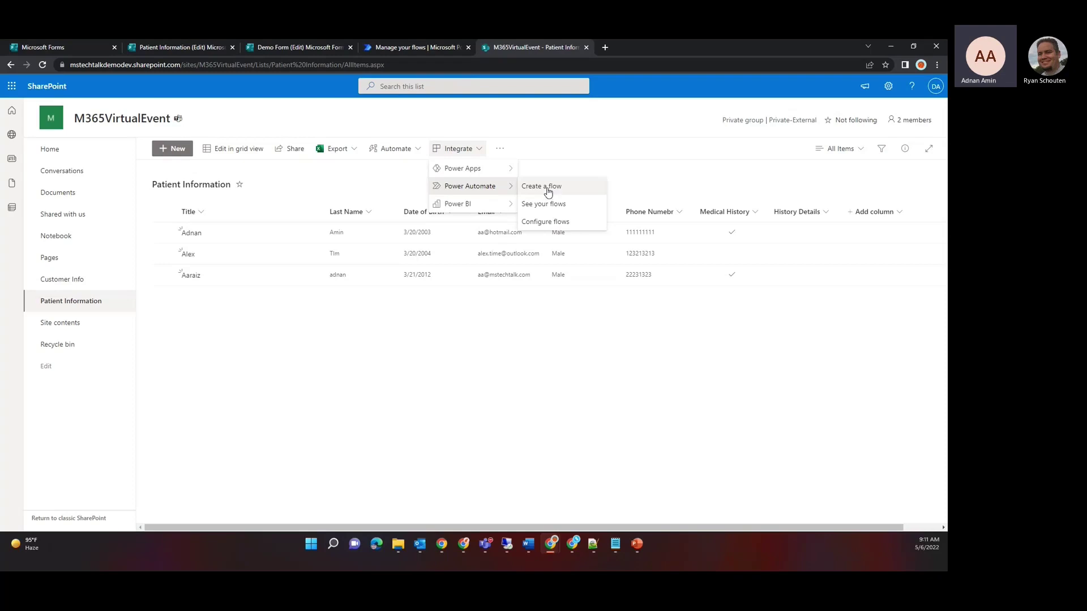
click(547, 186)
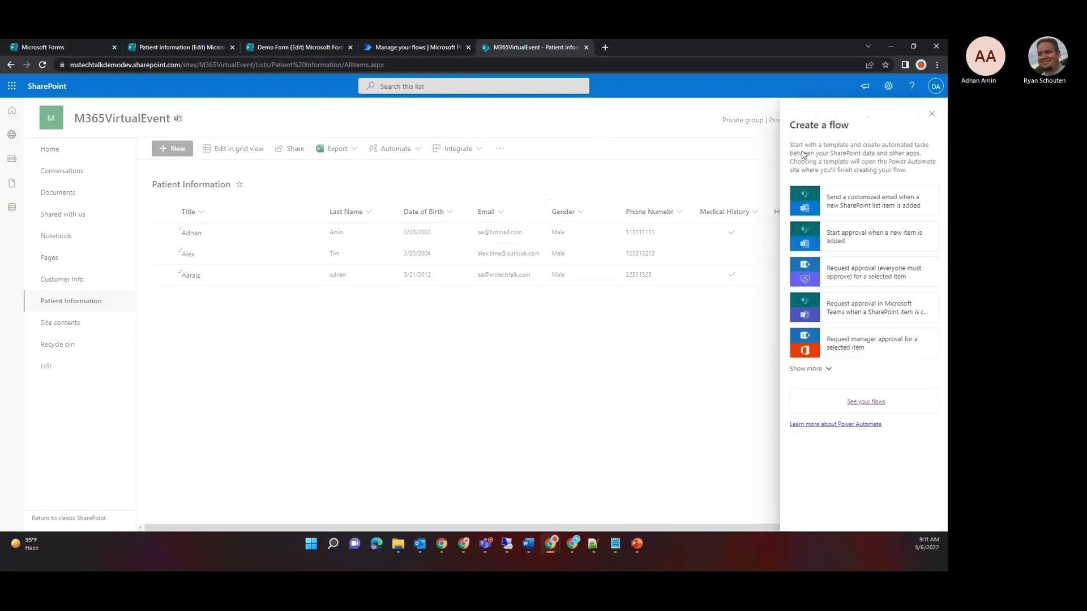
click(824, 370)
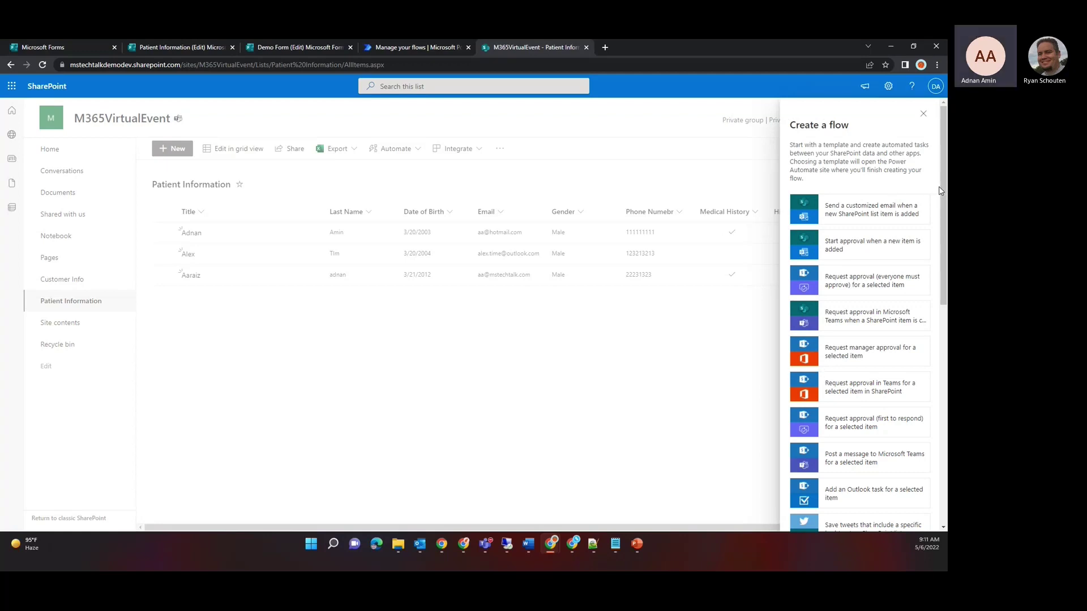
drag(938, 187, 931, 426)
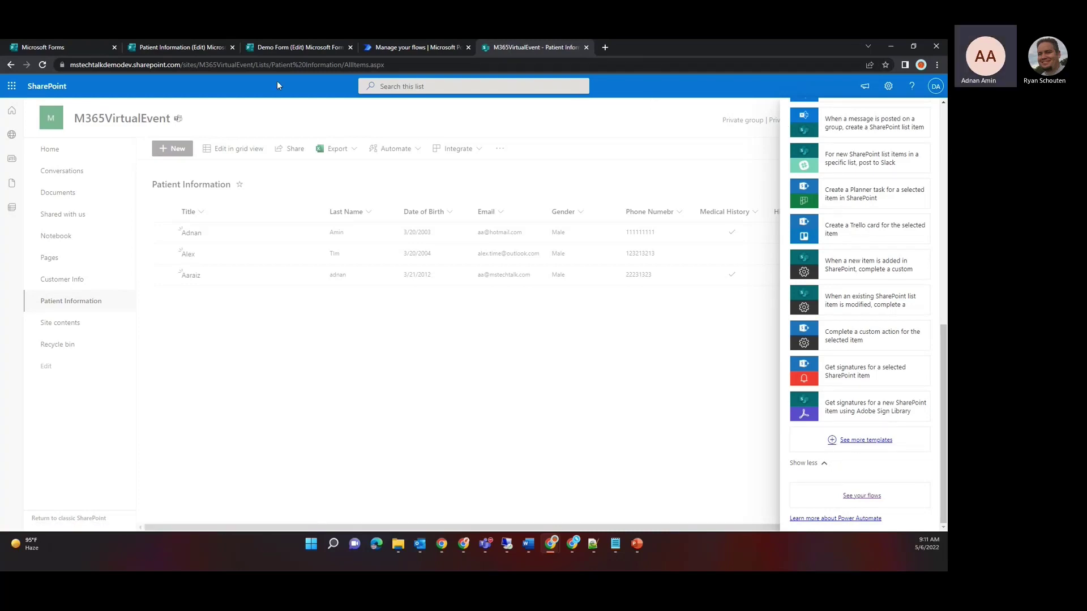
Step: Start a blank automated cloud flow from the Power Automate flows list
click(66, 51)
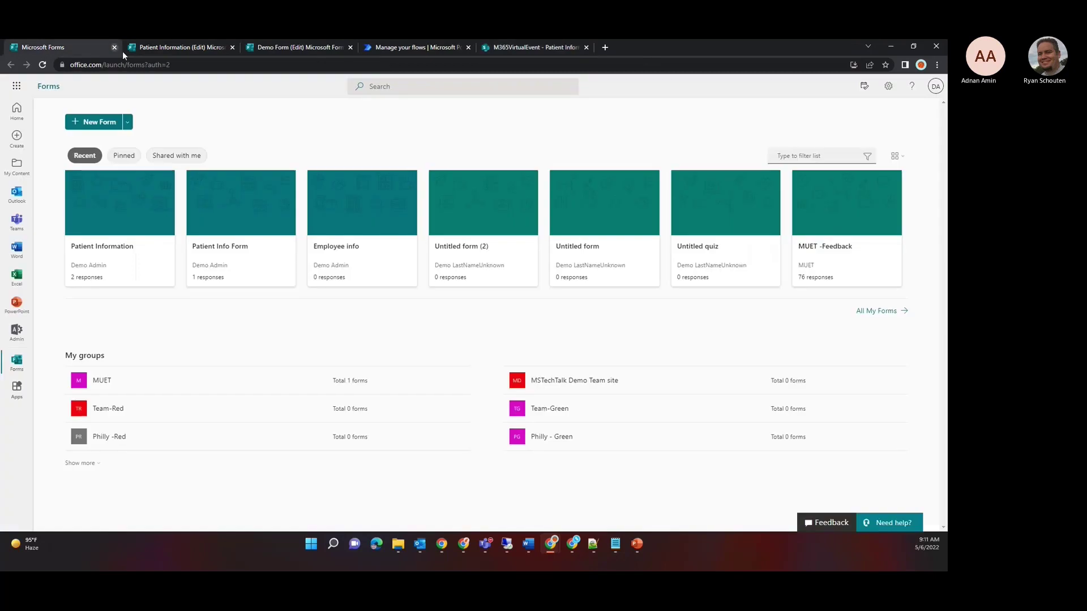
click(418, 48)
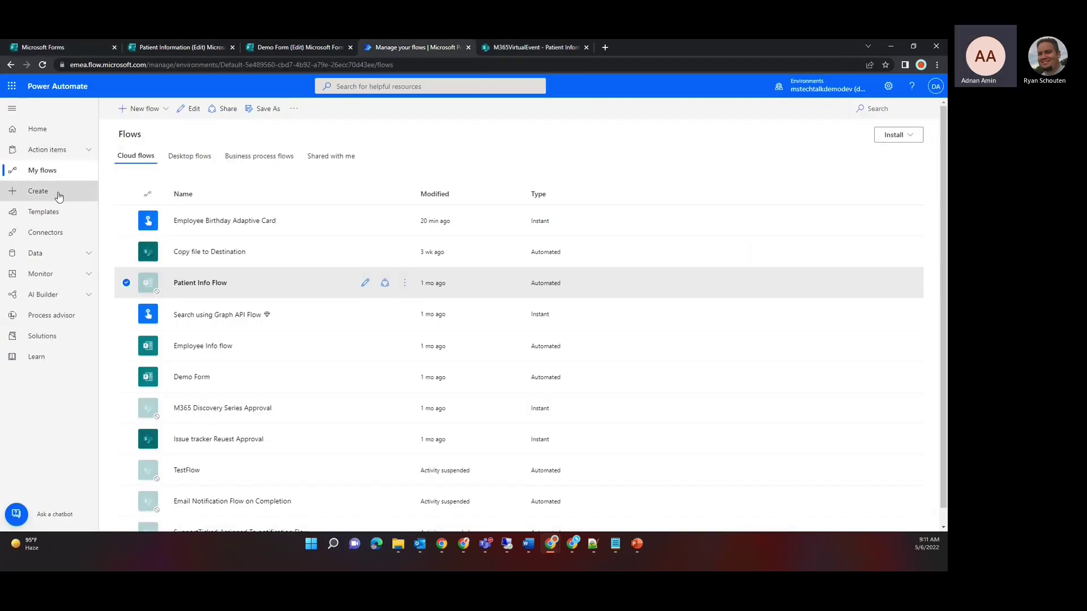
click(128, 110)
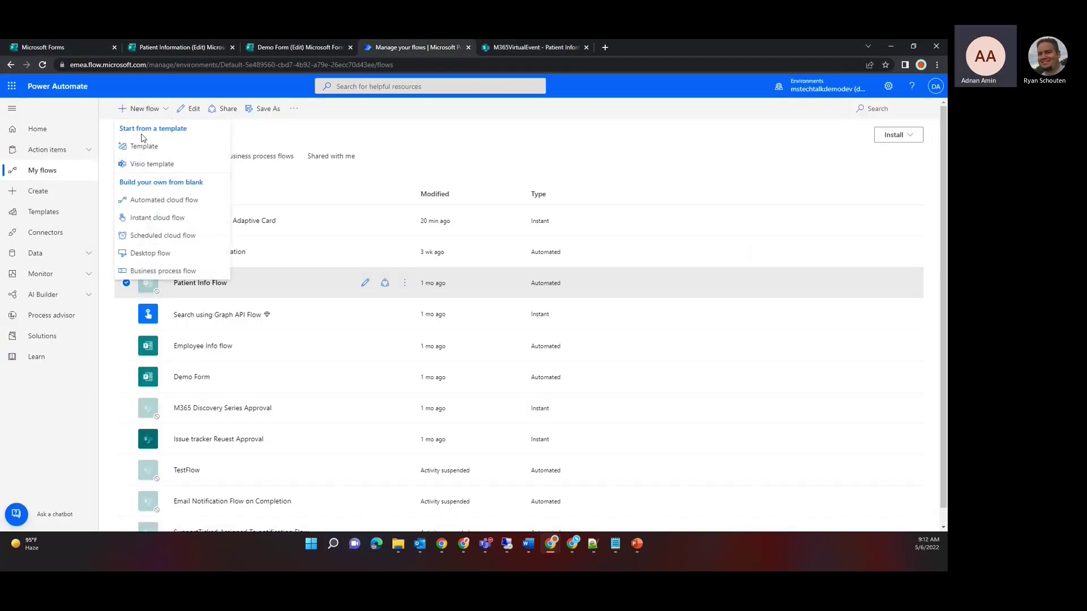
click(148, 201)
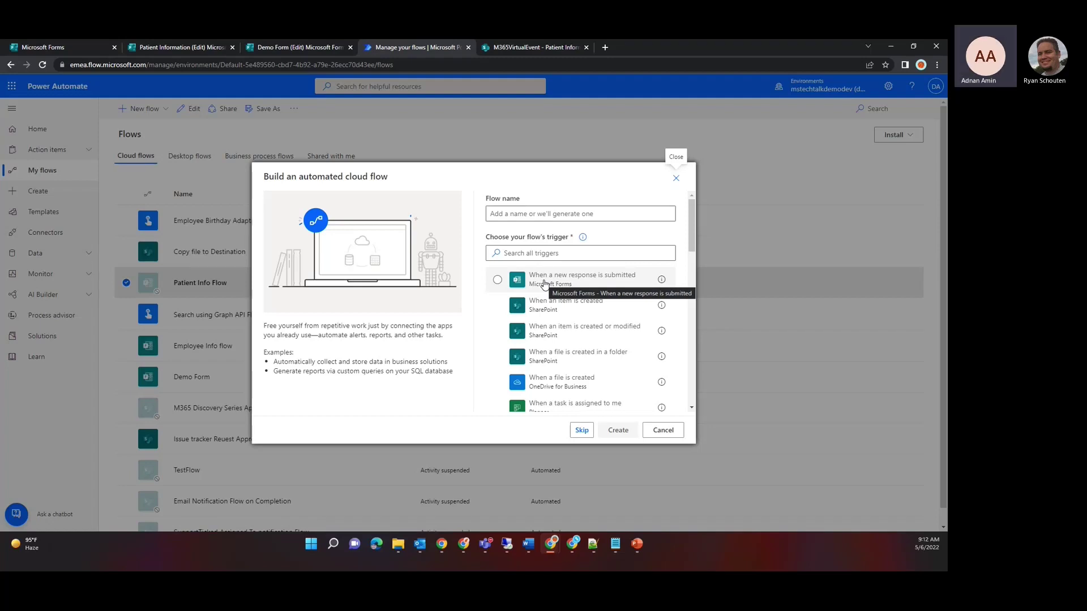
Step: Create flow 'Patient Info M365 Demo' with the Forms 'When a new response is submitted' trigger
click(497, 280)
click(512, 212)
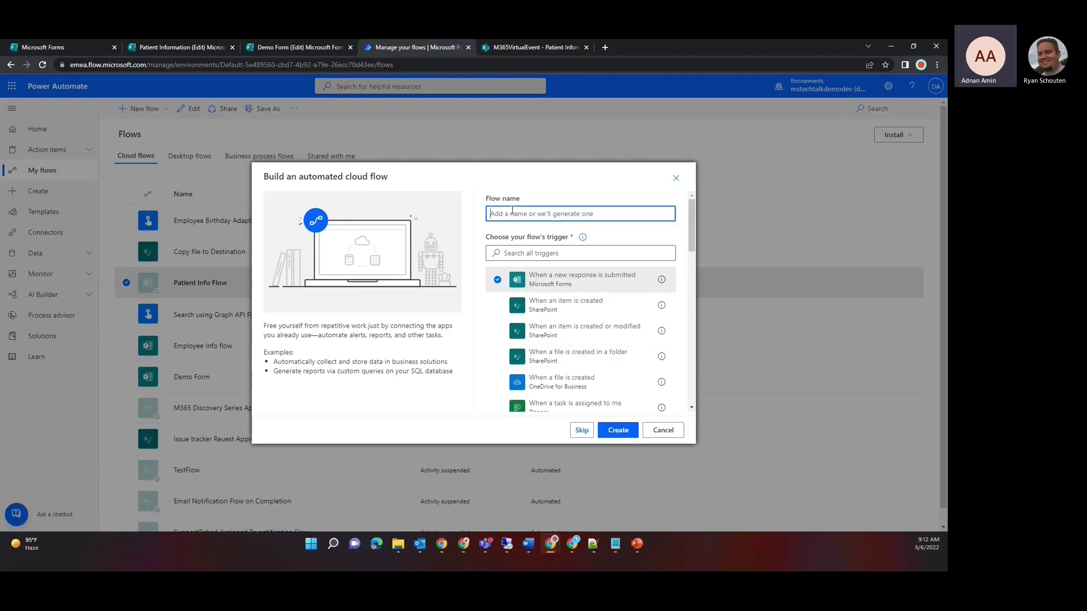
text(P)
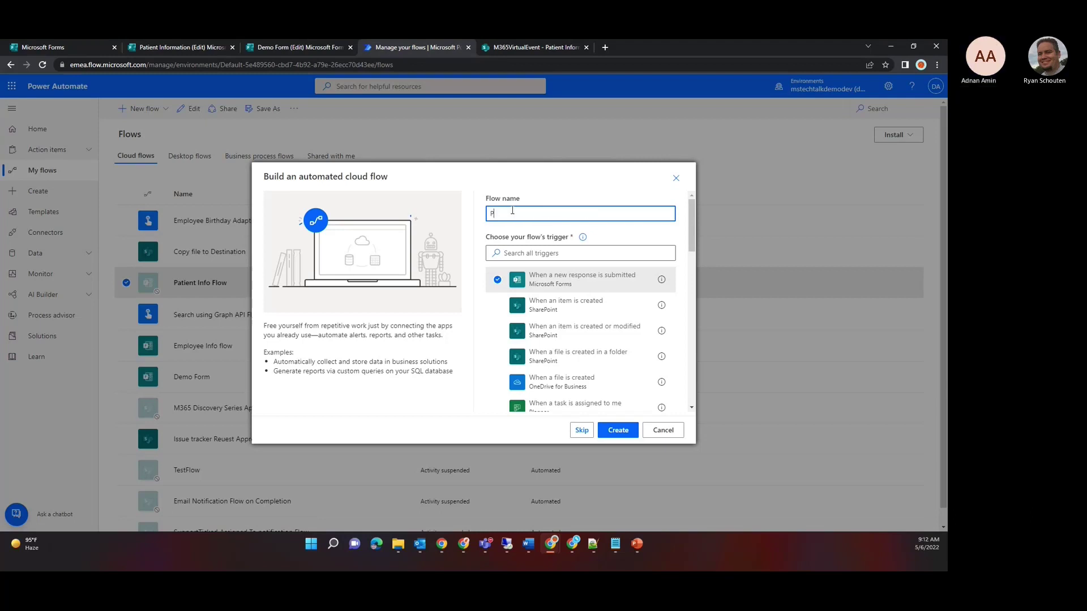
text(atient)
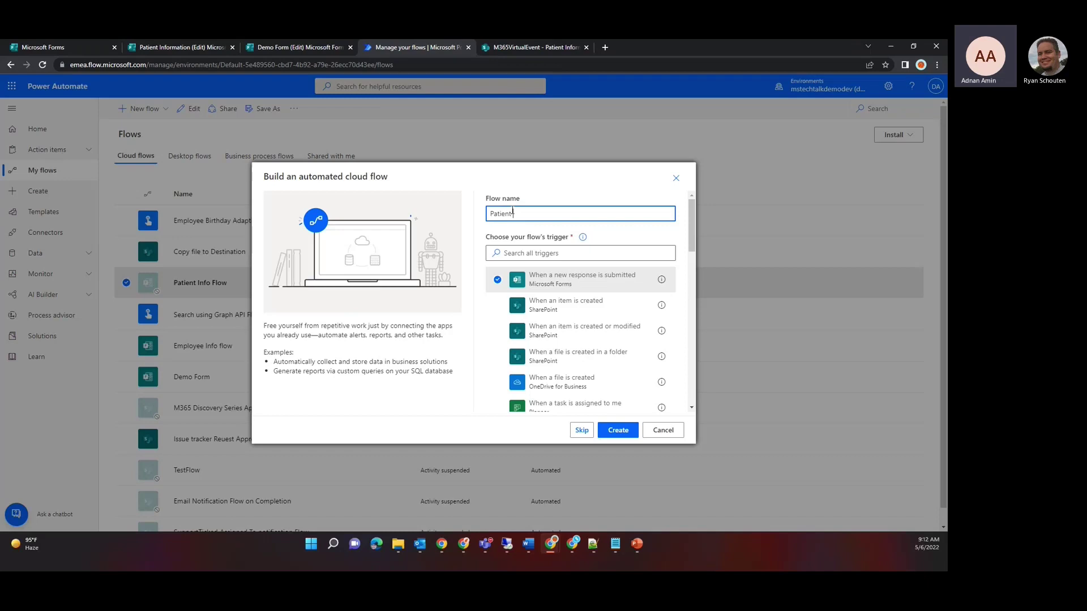
text( Info M365)
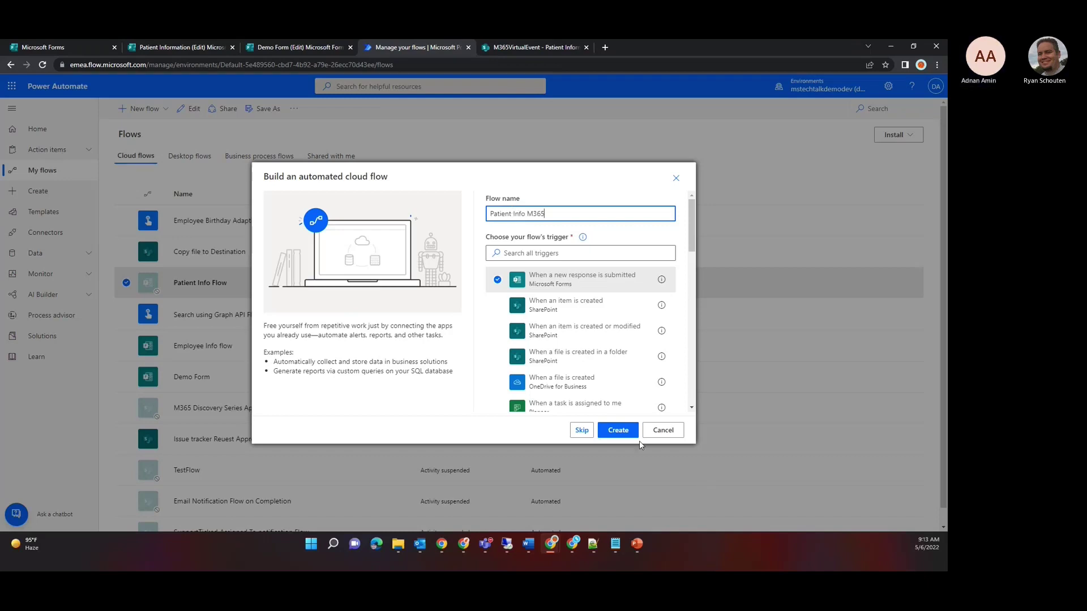
text( Demo)
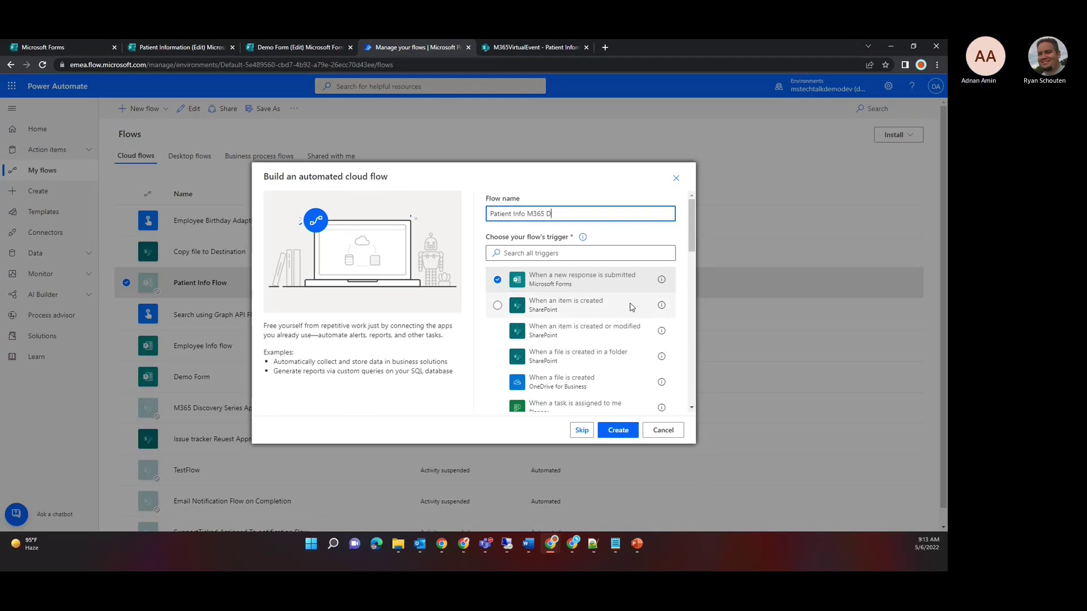
click(616, 431)
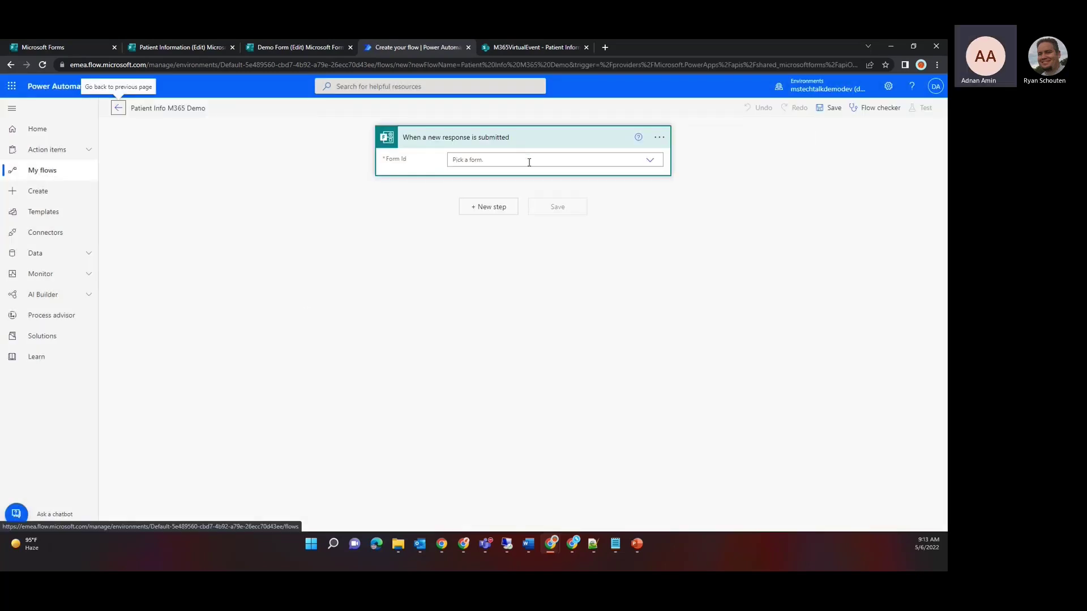
Step: Set the trigger's Form Id to Patient Information and add a new step
click(650, 160)
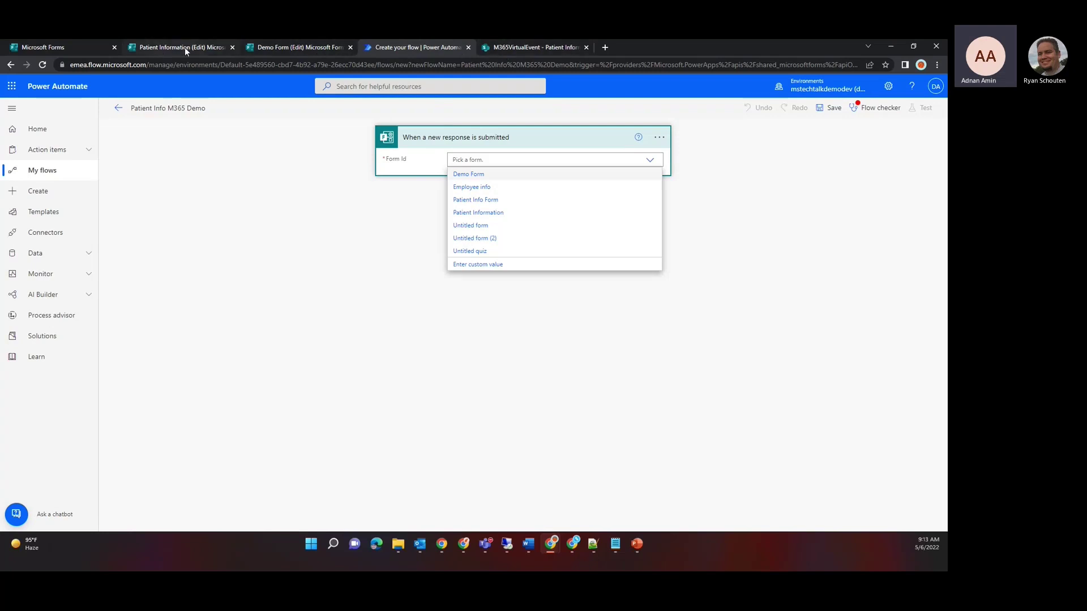
click(489, 213)
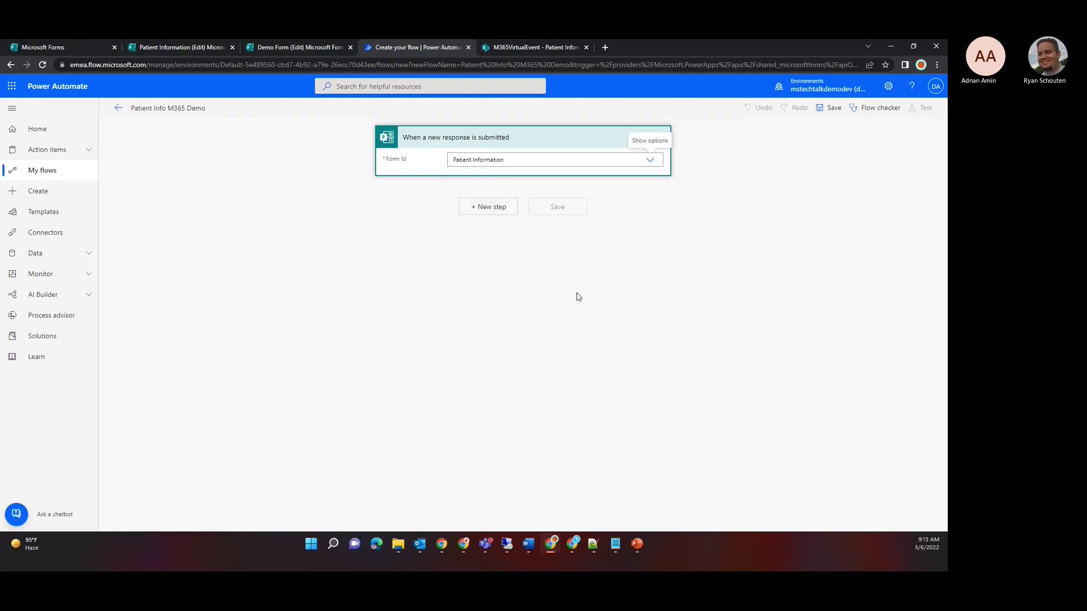
click(483, 210)
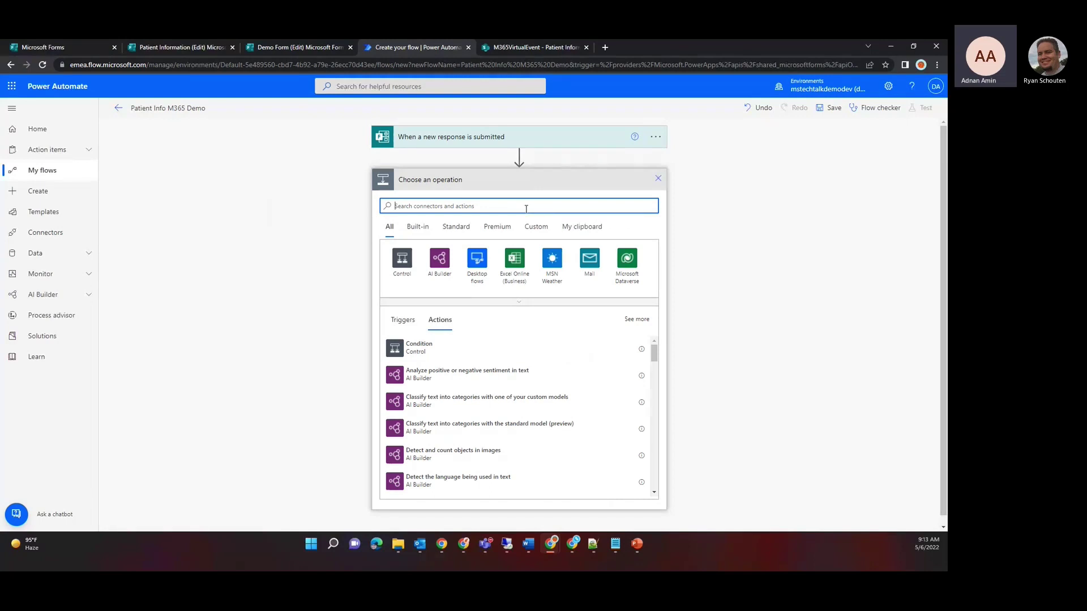
Step: Add Get response details for the Patient Information form, using the trigger's Response Id
text(microsoft form)
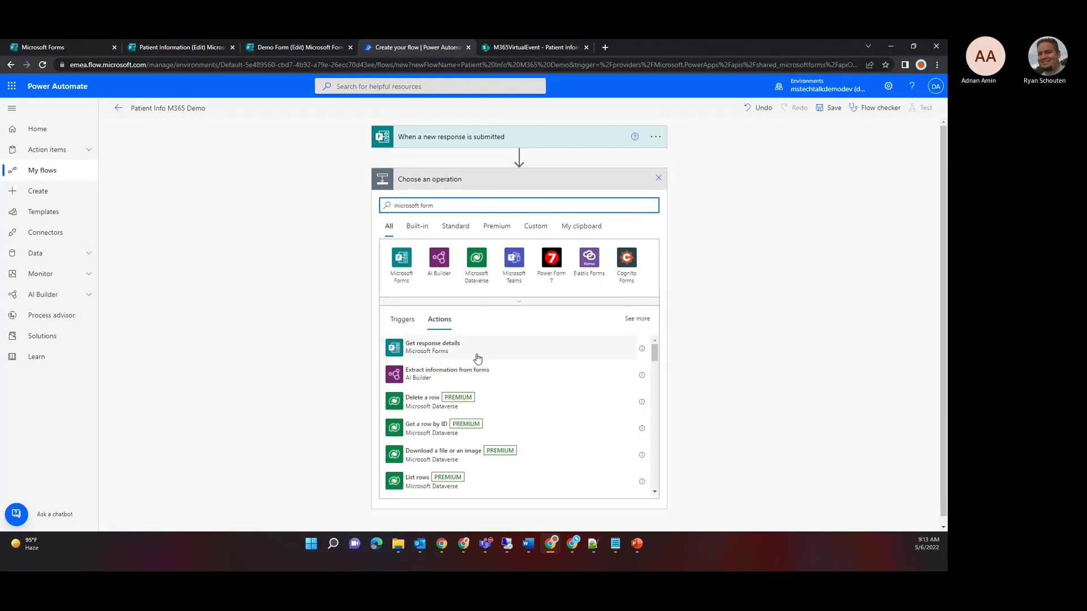
click(447, 346)
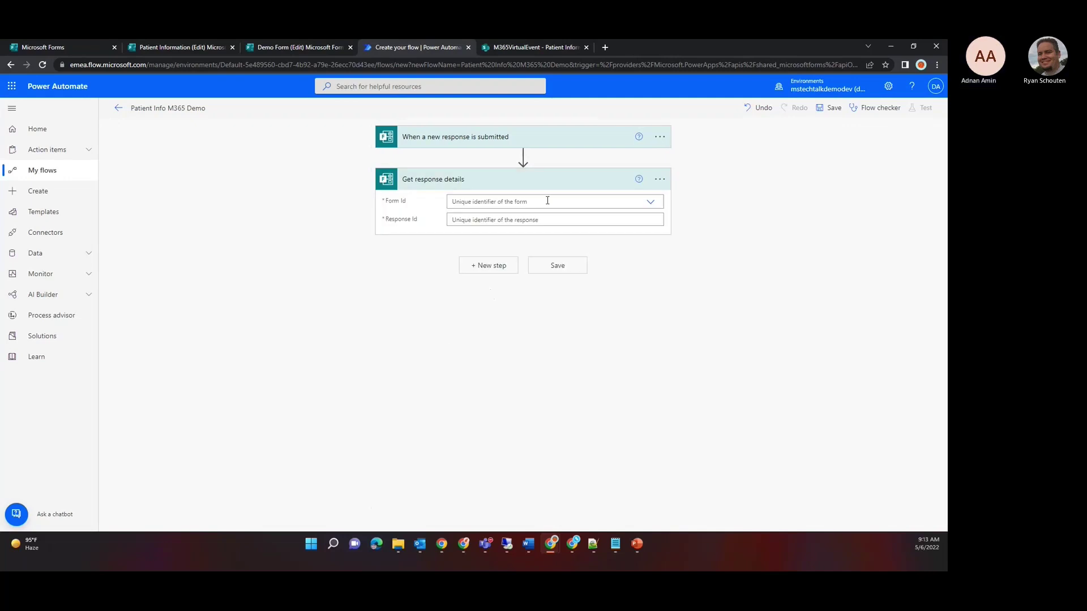
click(650, 202)
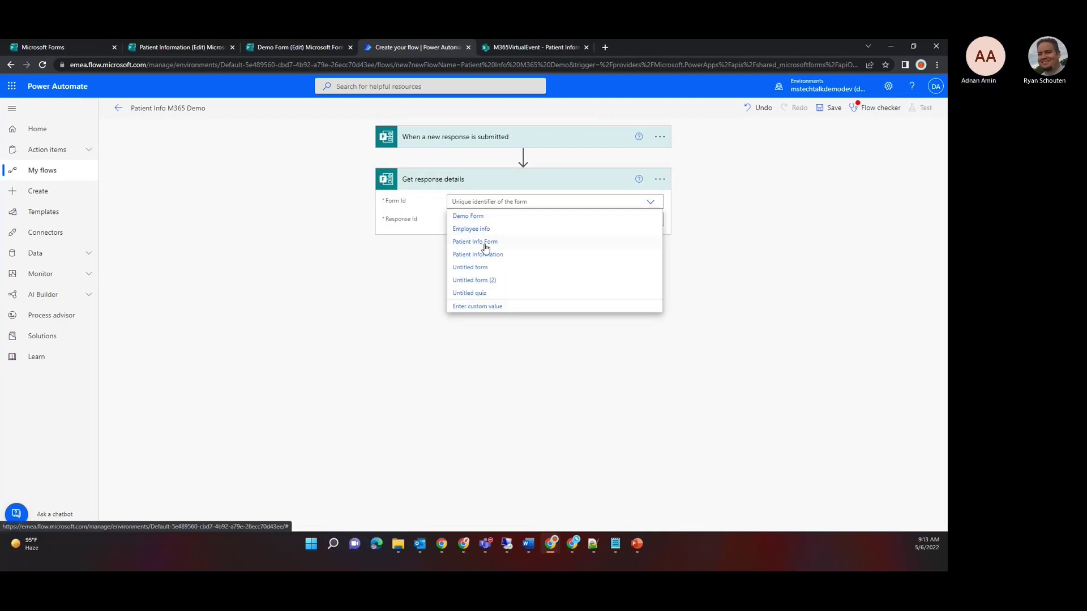
click(464, 256)
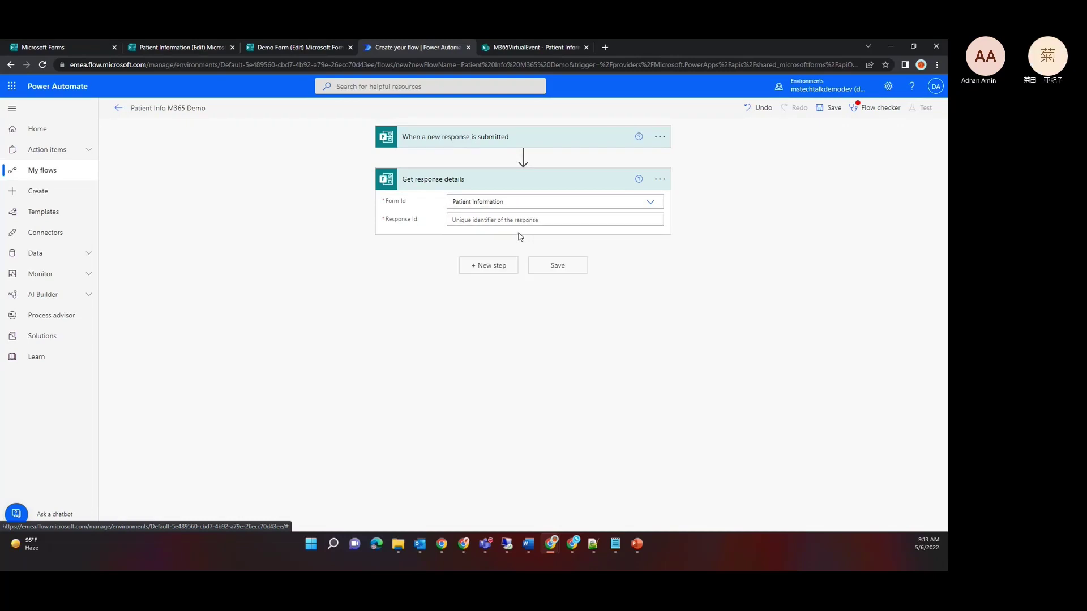
click(624, 222)
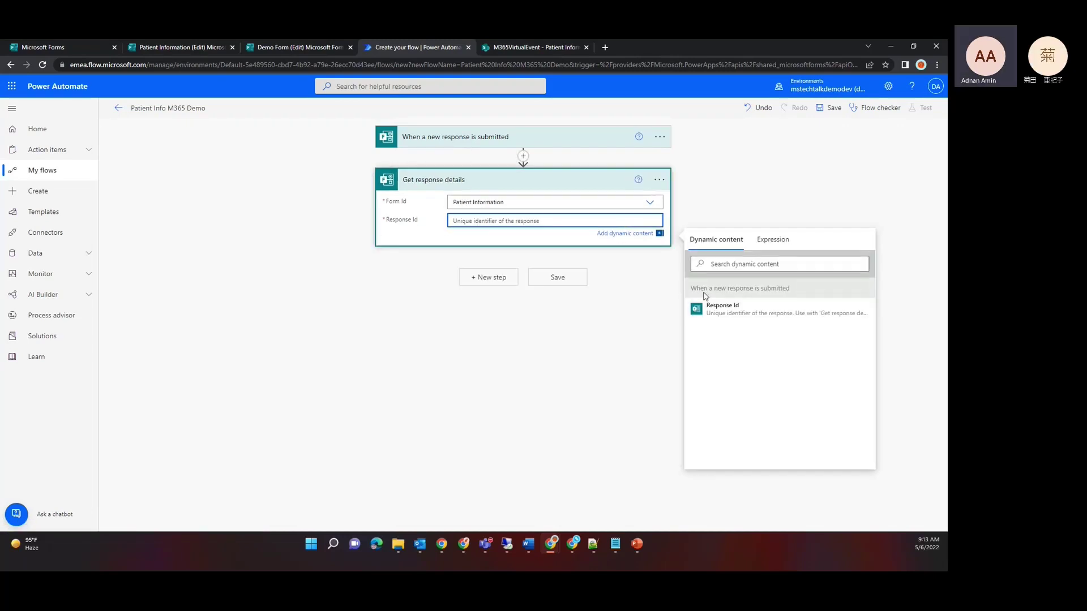
click(698, 309)
click(472, 358)
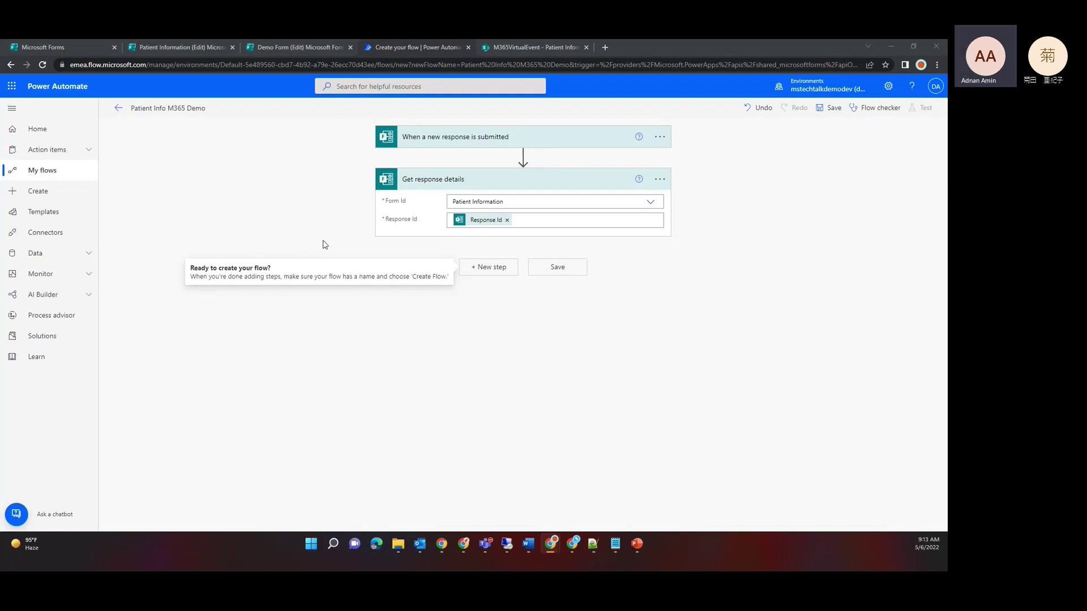
click(474, 310)
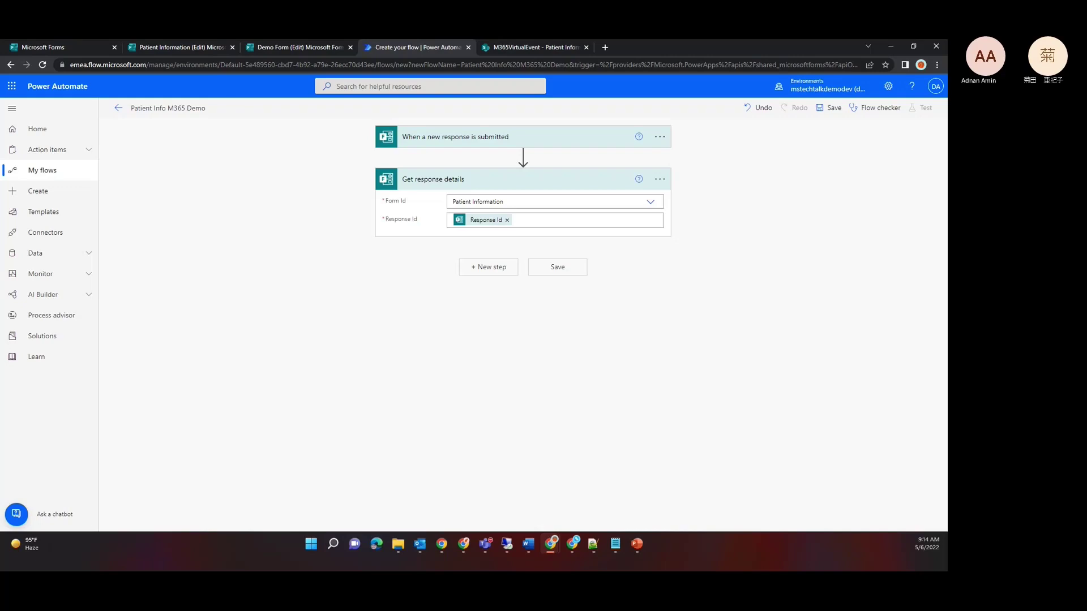
Step: Search 'create item', add the SharePoint Create item action, and list its site addresses
click(501, 274)
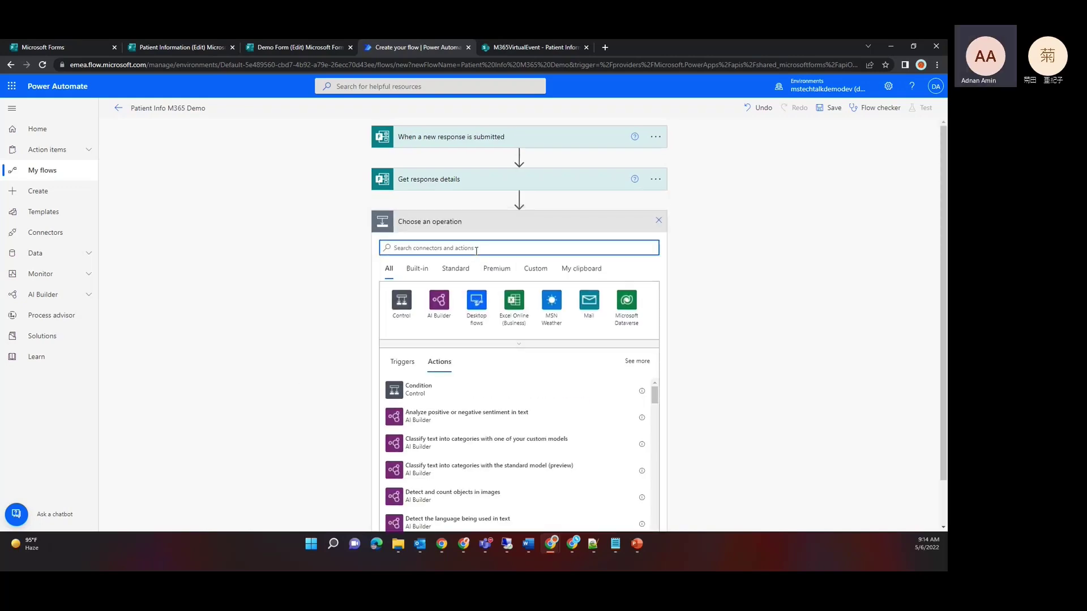
text(create )
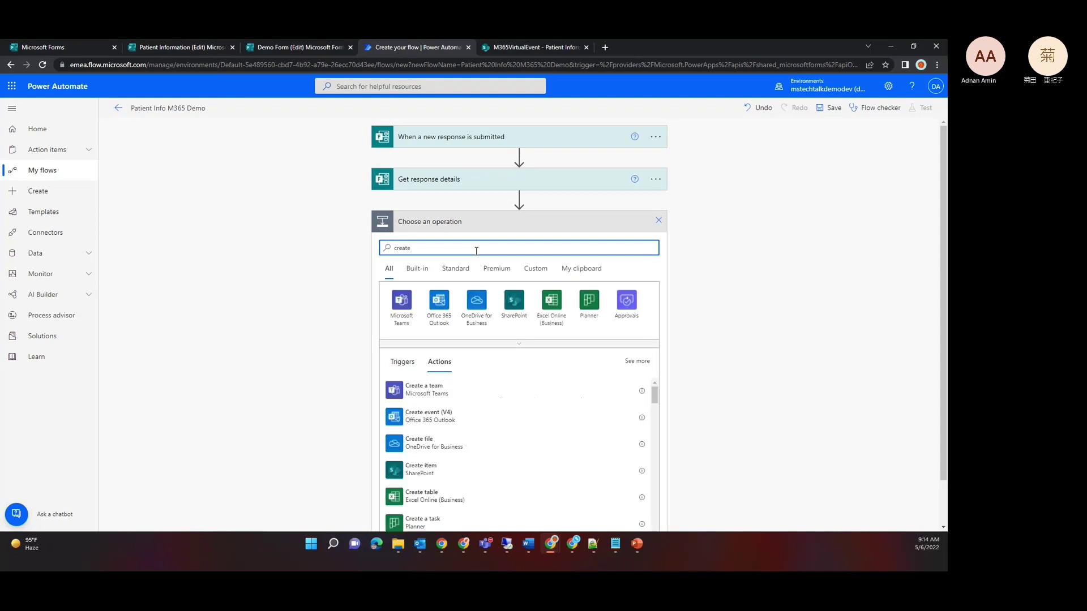
text(item)
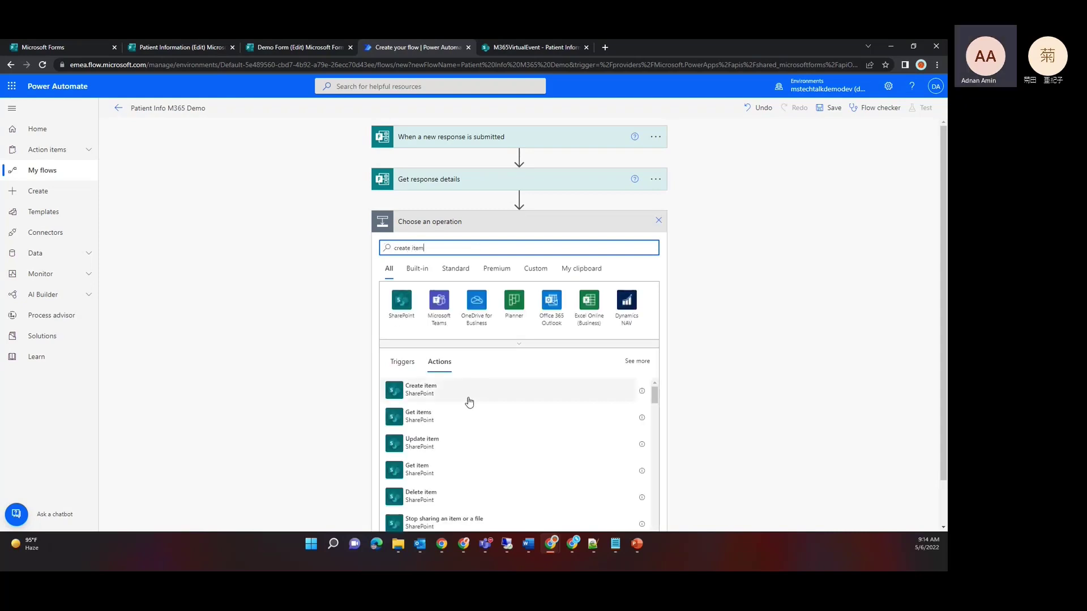
click(440, 397)
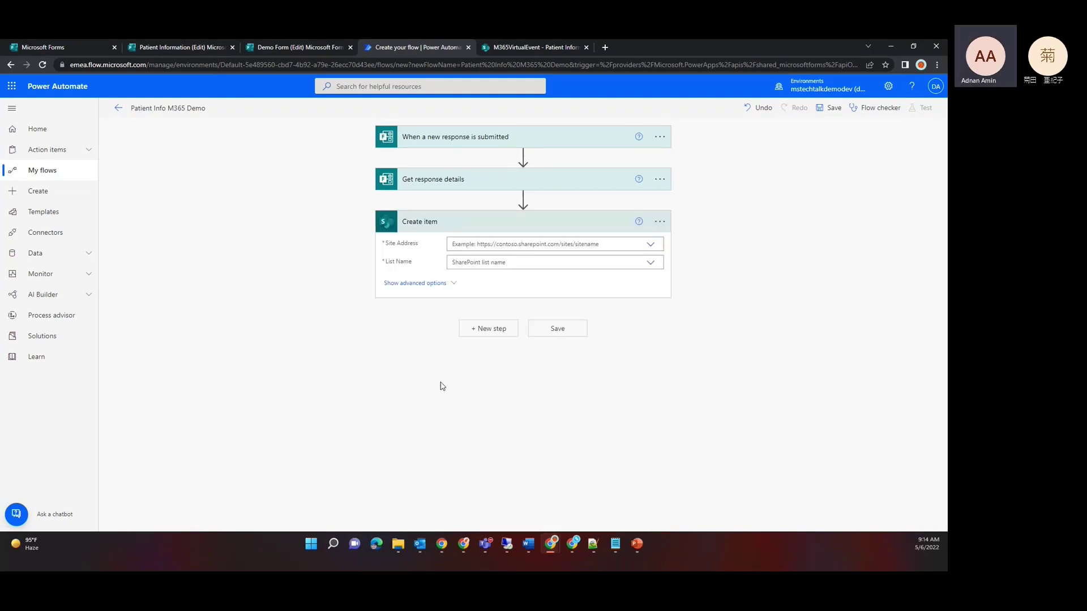
click(652, 247)
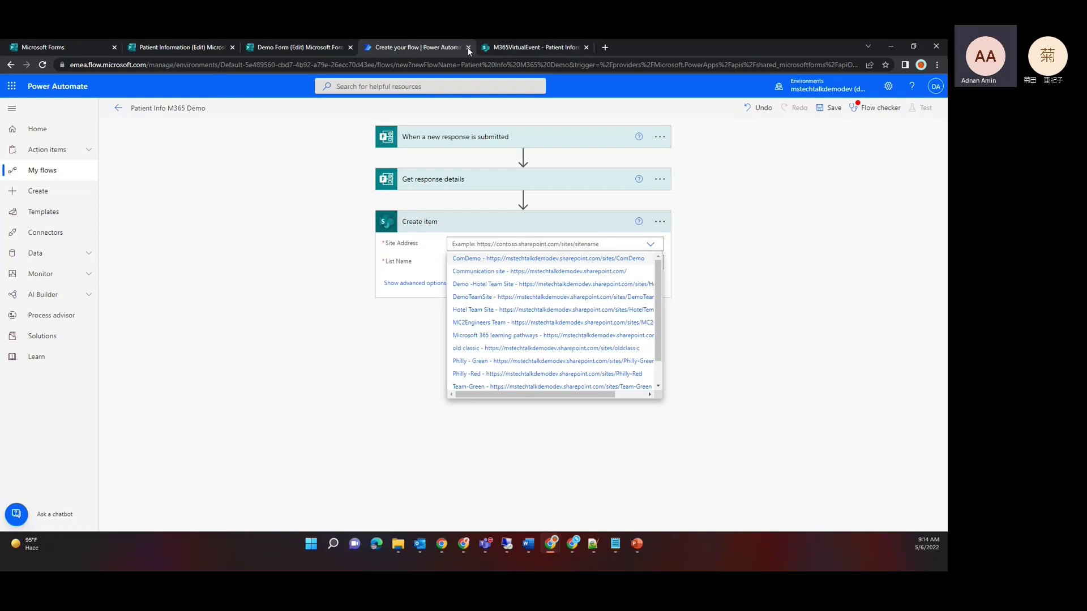
Step: Copy the SharePoint URL up to /sites/M365VirtualEvent from the list page's address bar
click(492, 47)
click(341, 65)
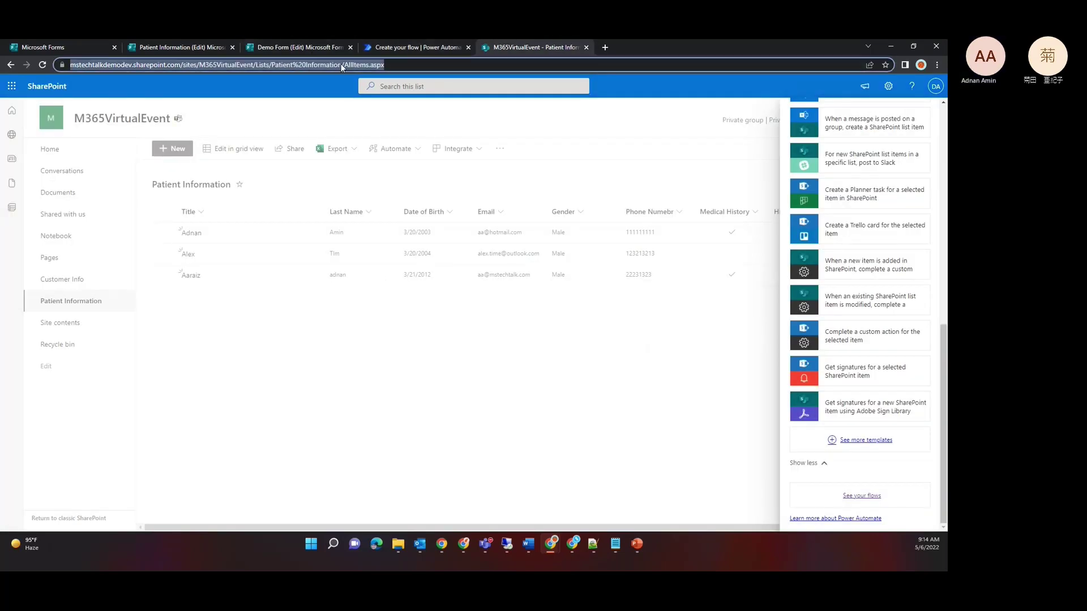
click(330, 66)
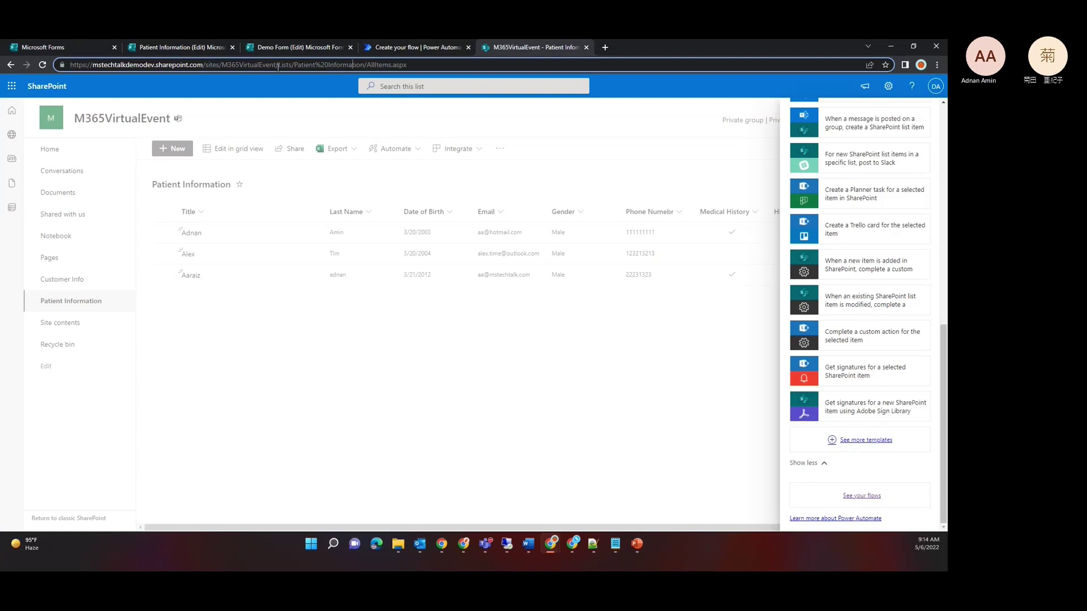
drag(275, 64, 45, 71)
key(ctrl+c)
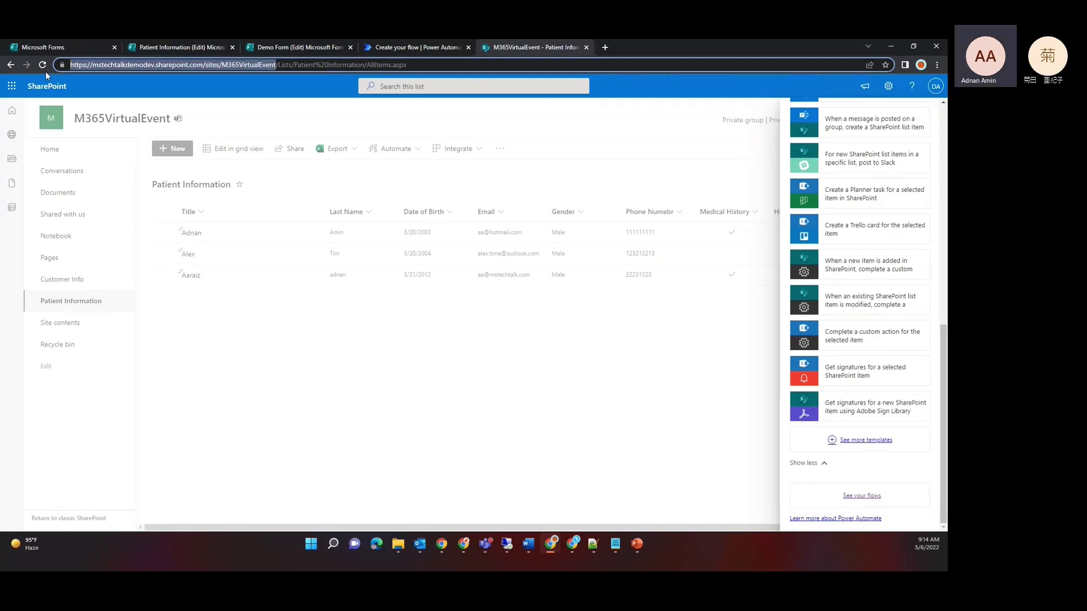
click(172, 50)
click(388, 46)
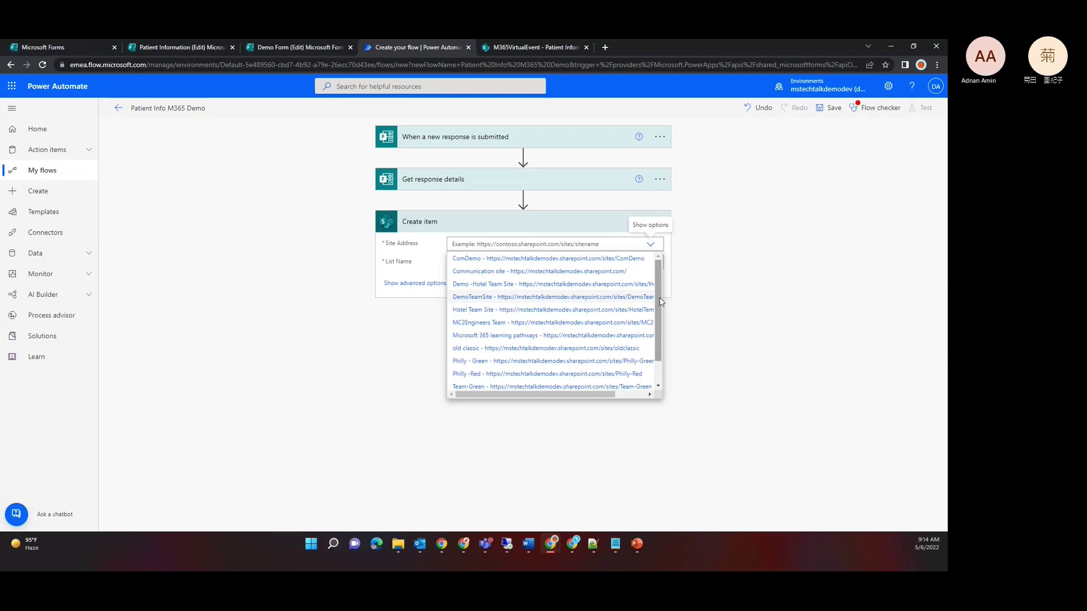
Step: Scroll to the bottom of the Site Address list and choose Enter custom value
mouse_move(658, 298)
mouse_down()
mouse_move(658, 348)
mouse_move(656, 290)
mouse_up()
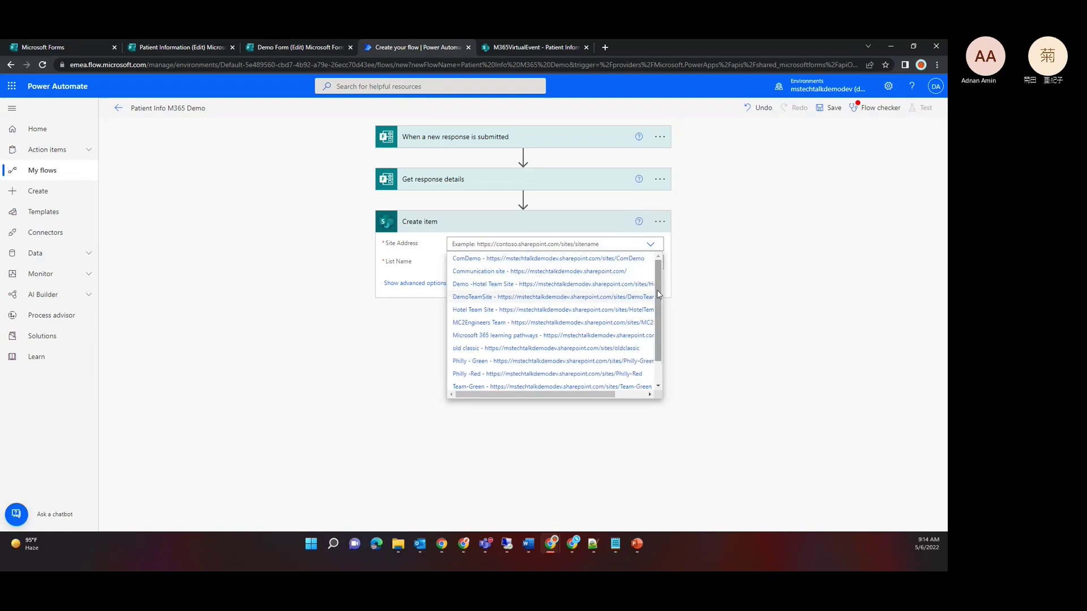
drag(600, 393, 643, 392)
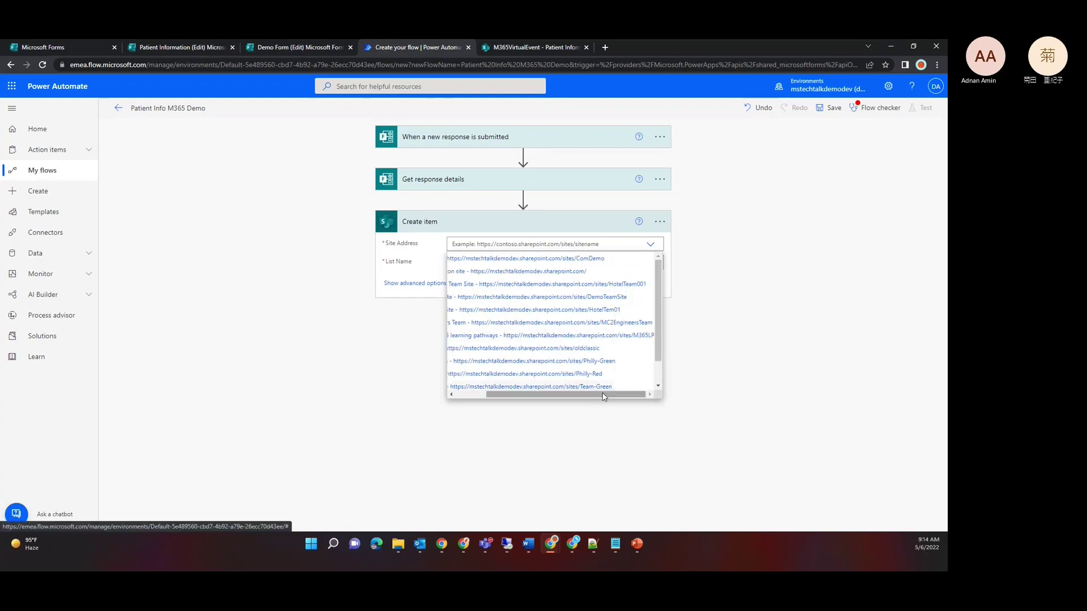
drag(595, 399, 516, 406)
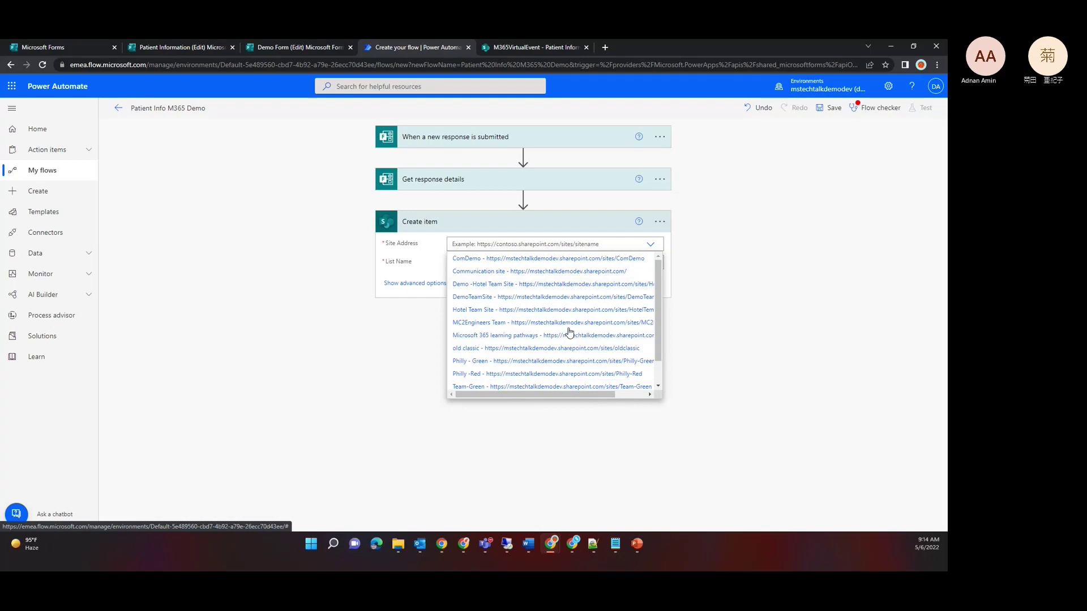
click(658, 373)
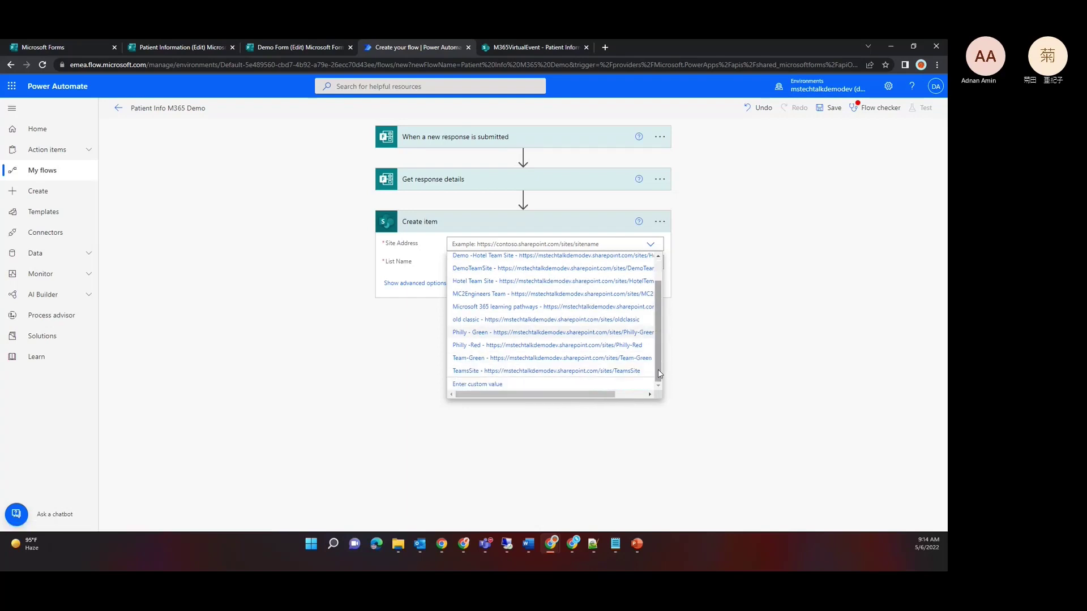
click(623, 394)
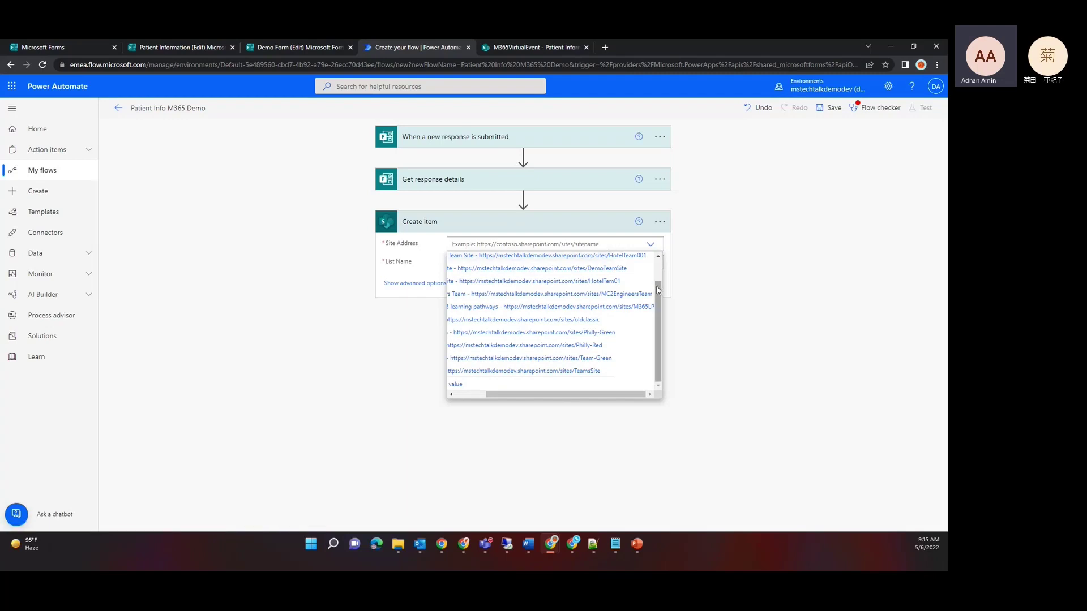
drag(657, 286, 652, 252)
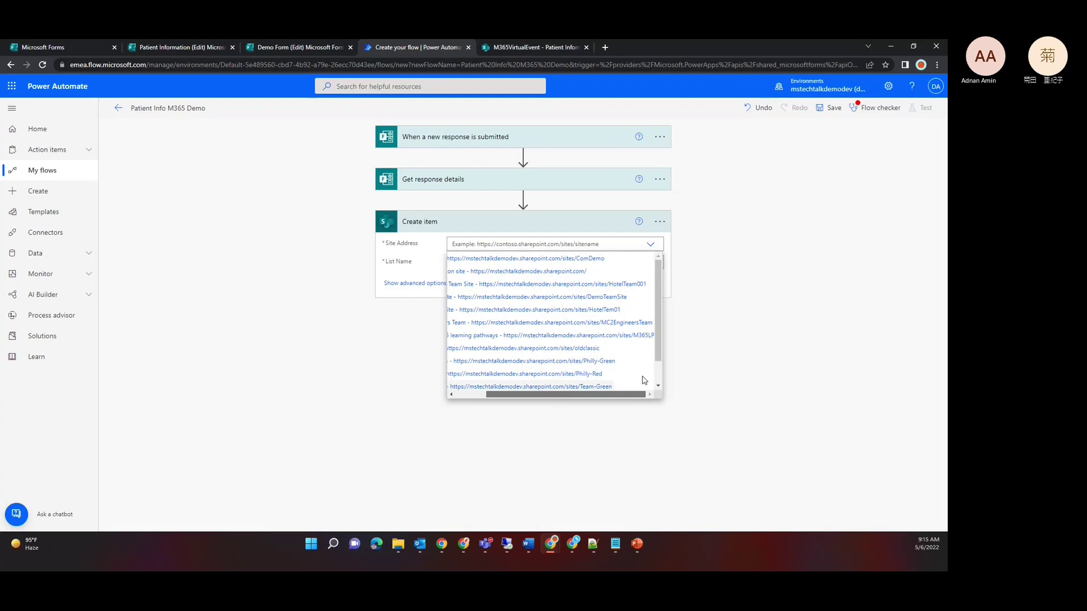
scroll(642, 377, left, 2)
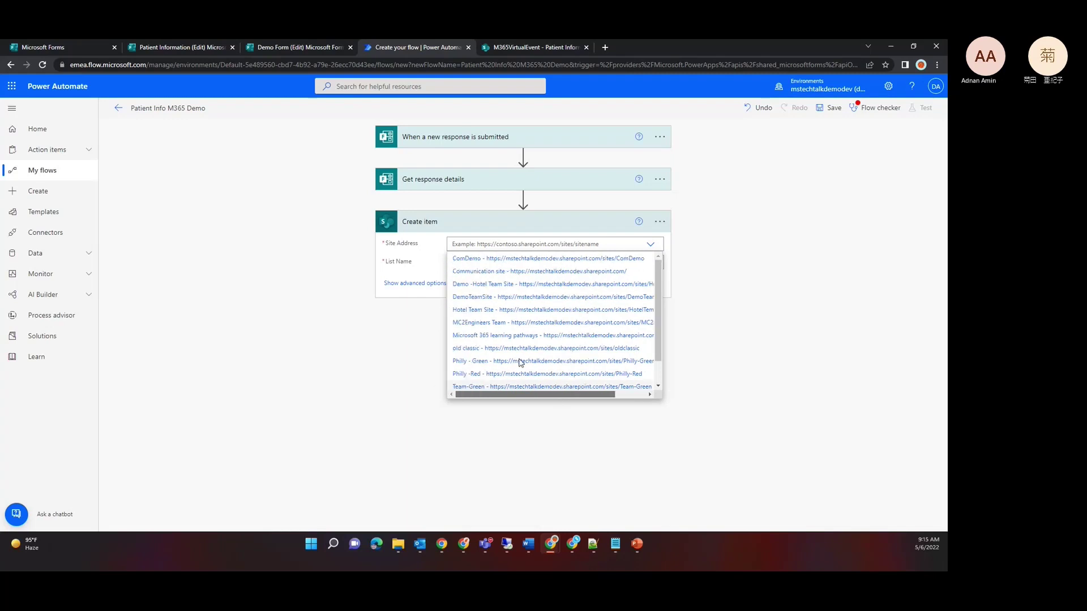
click(507, 50)
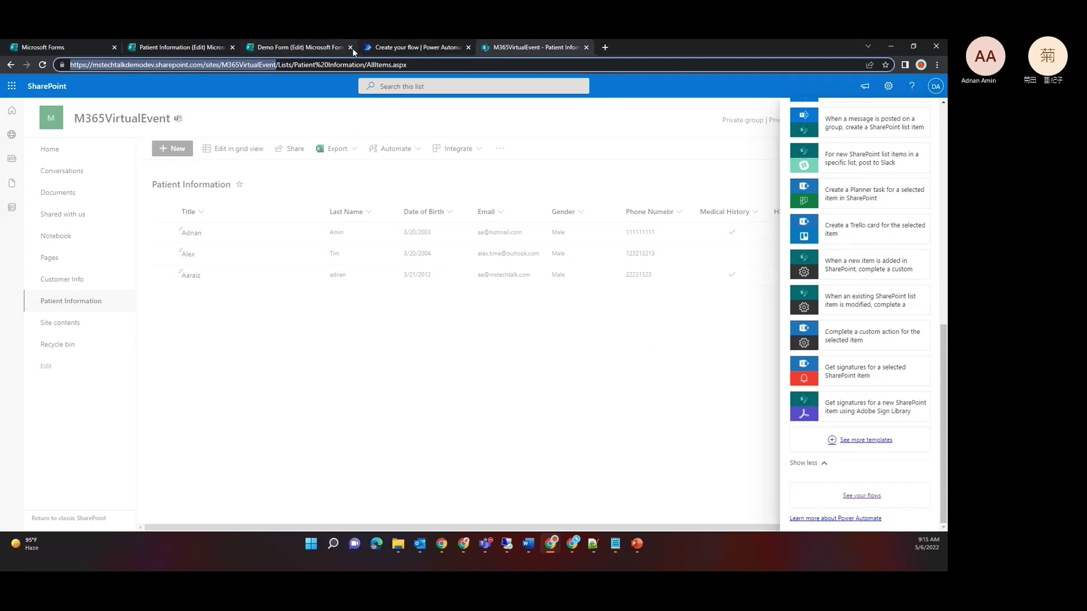
click(377, 46)
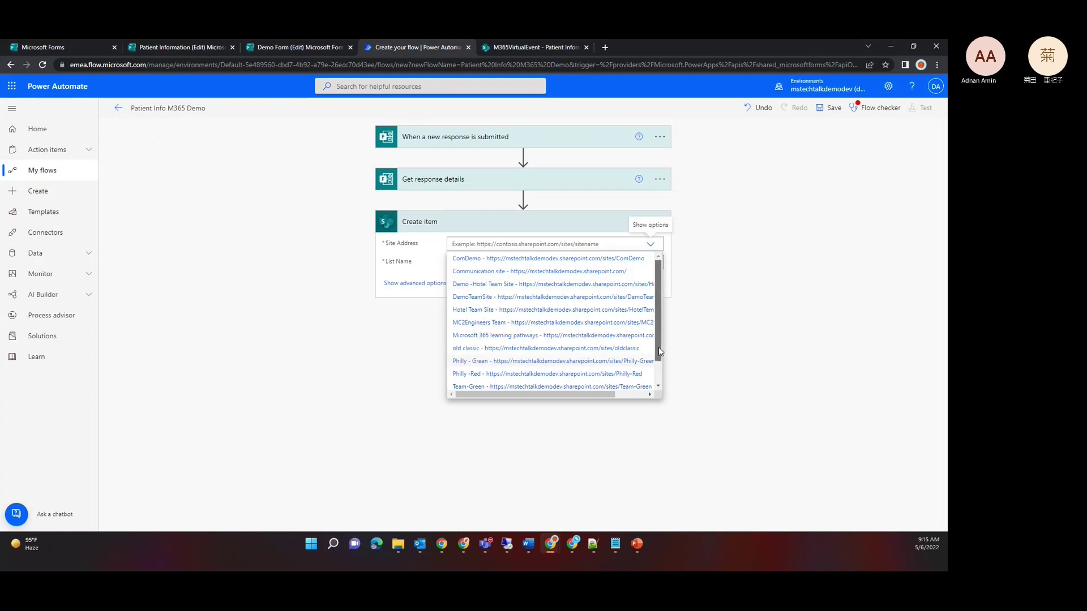
drag(659, 351, 661, 400)
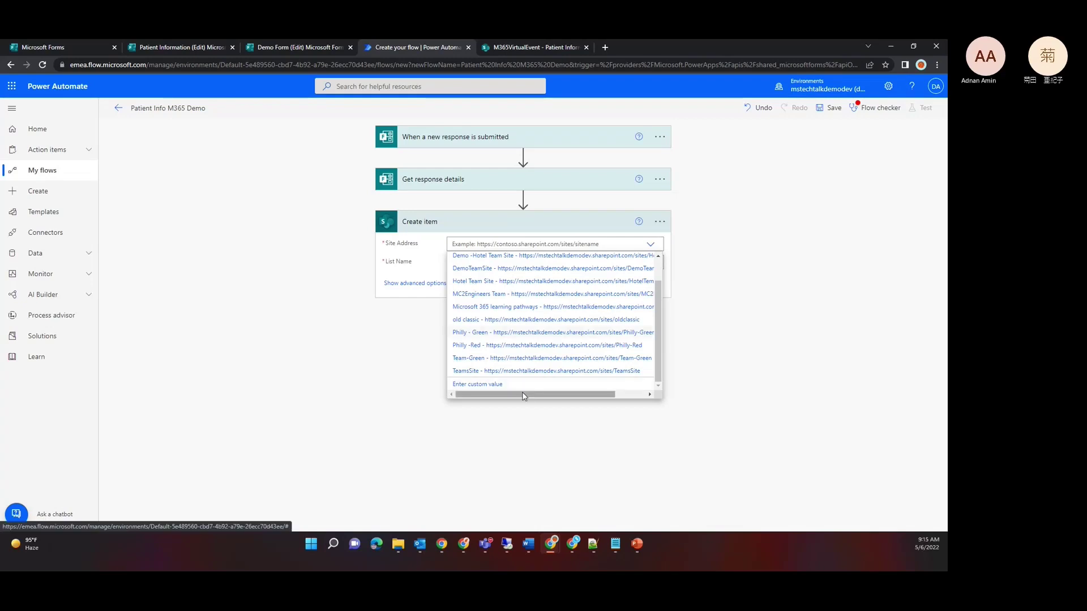
click(487, 385)
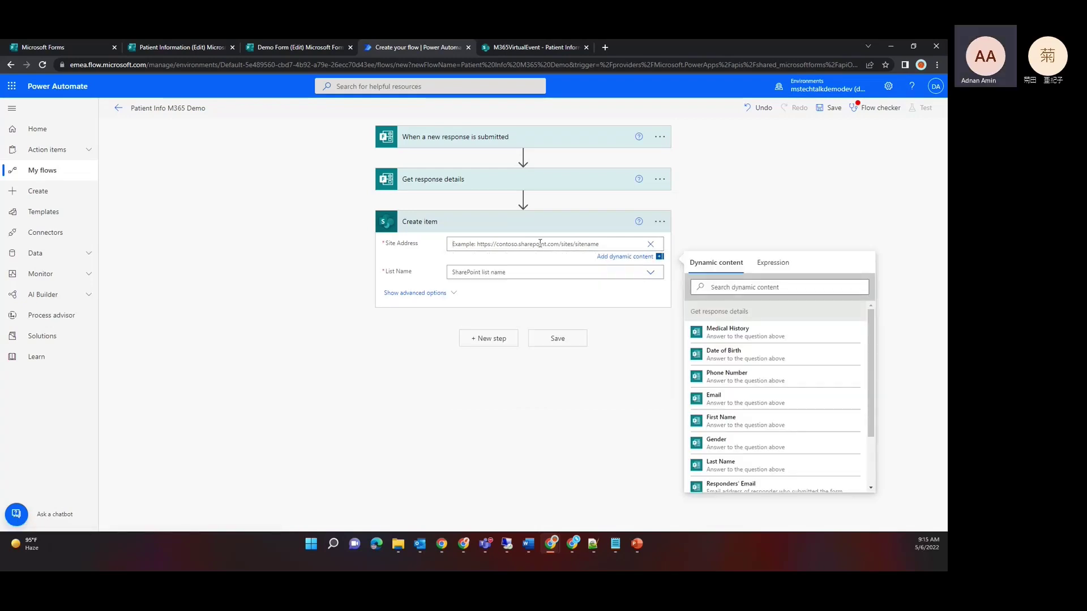
Step: Paste the M365VirtualEvent site URL, pick the Patient Information list, then review its SharePoint columns
key(ctrl+v)
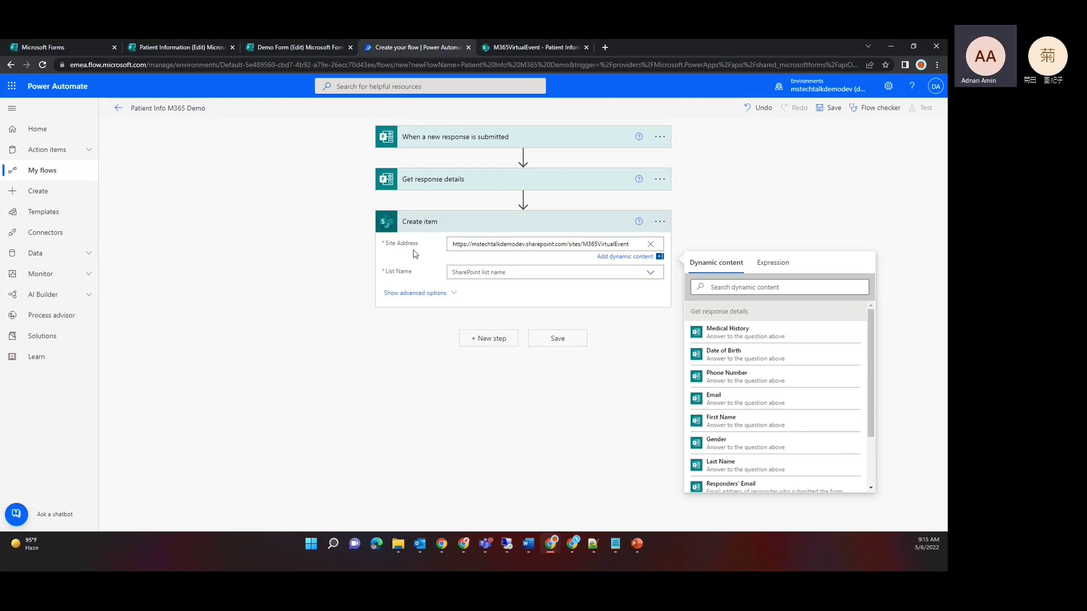
click(425, 265)
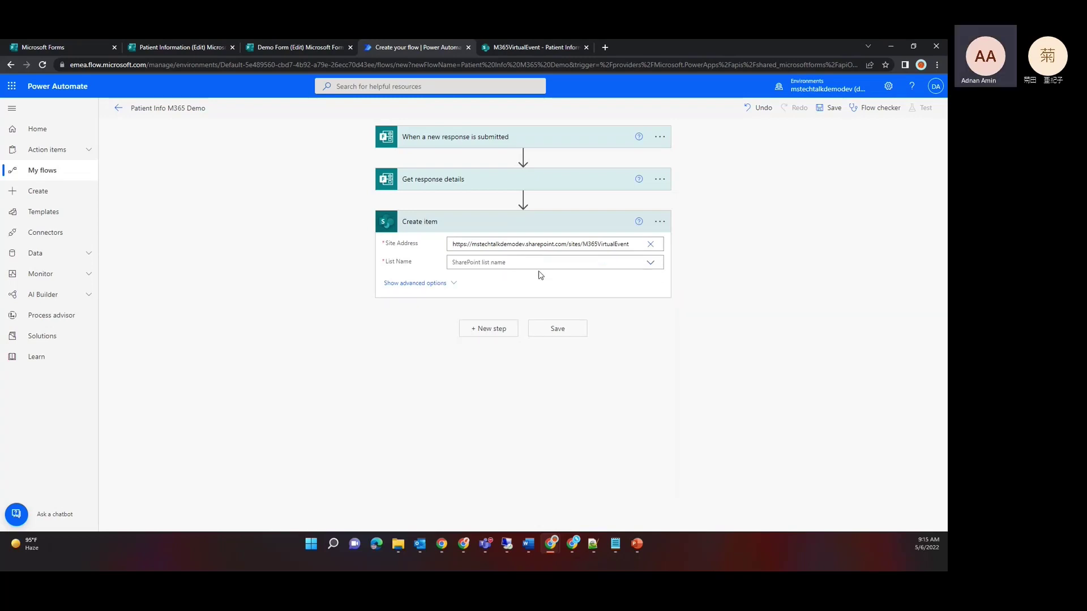
click(651, 264)
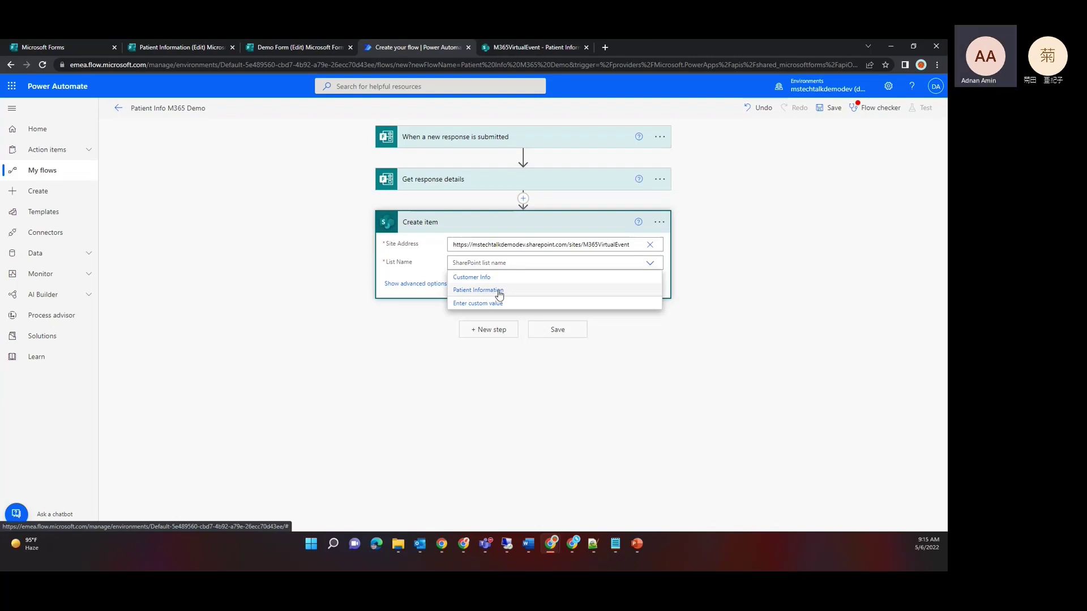
click(499, 295)
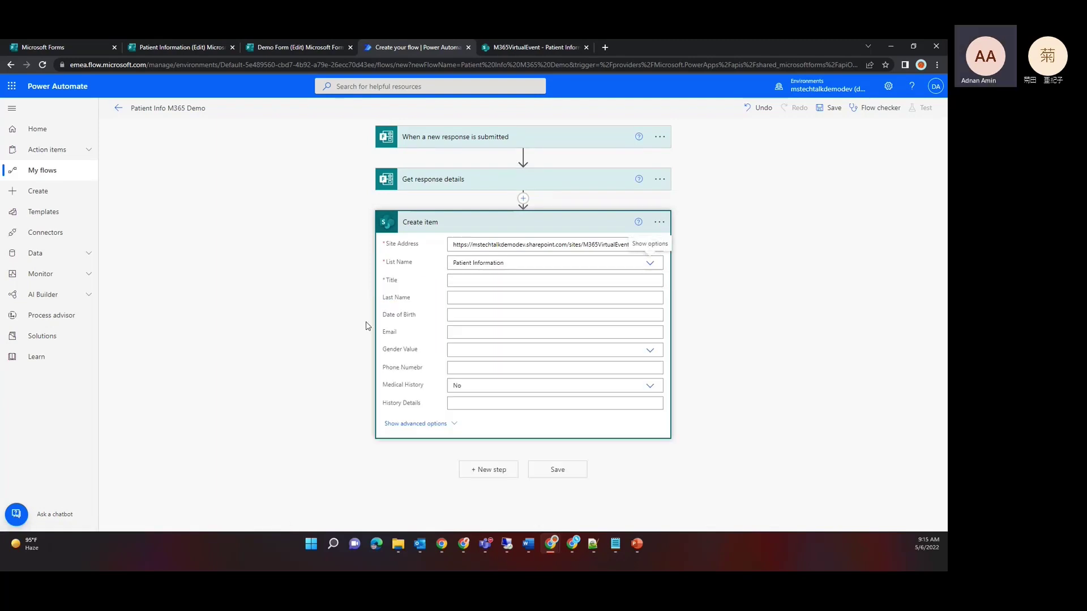
click(454, 284)
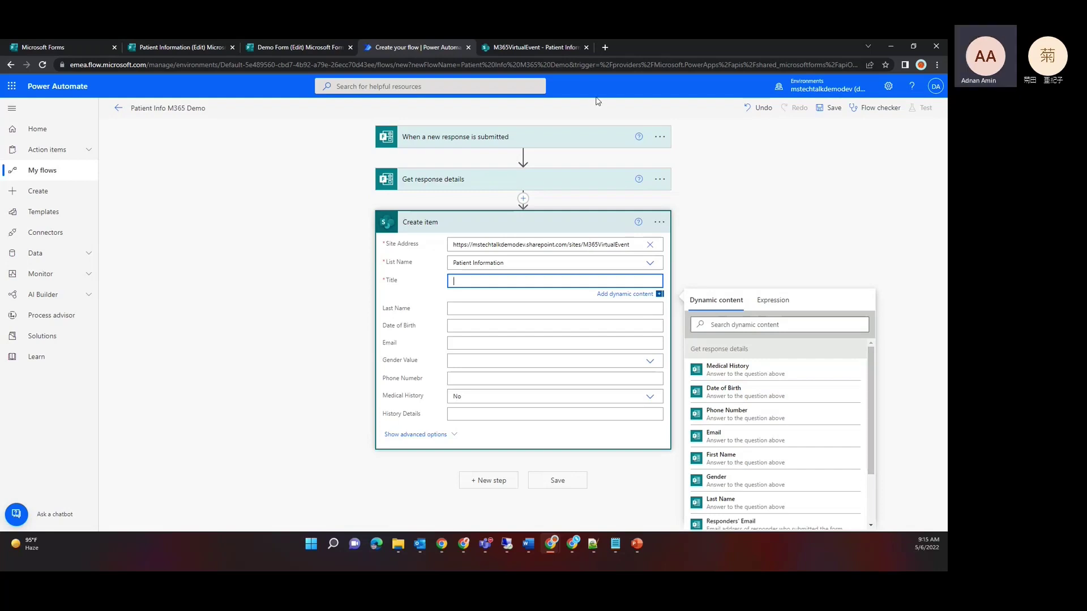
click(501, 49)
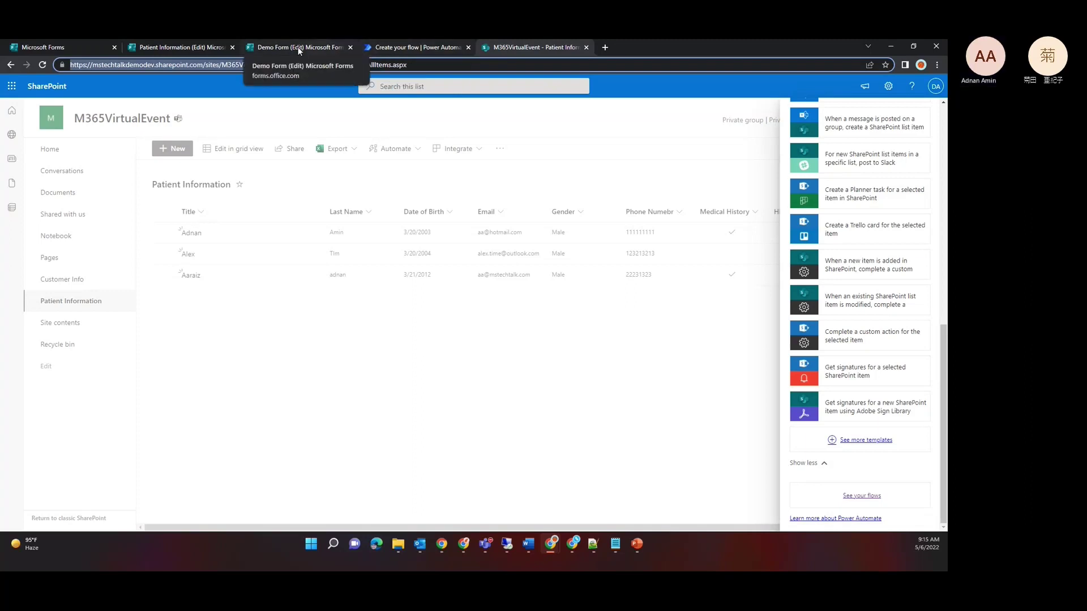
click(179, 48)
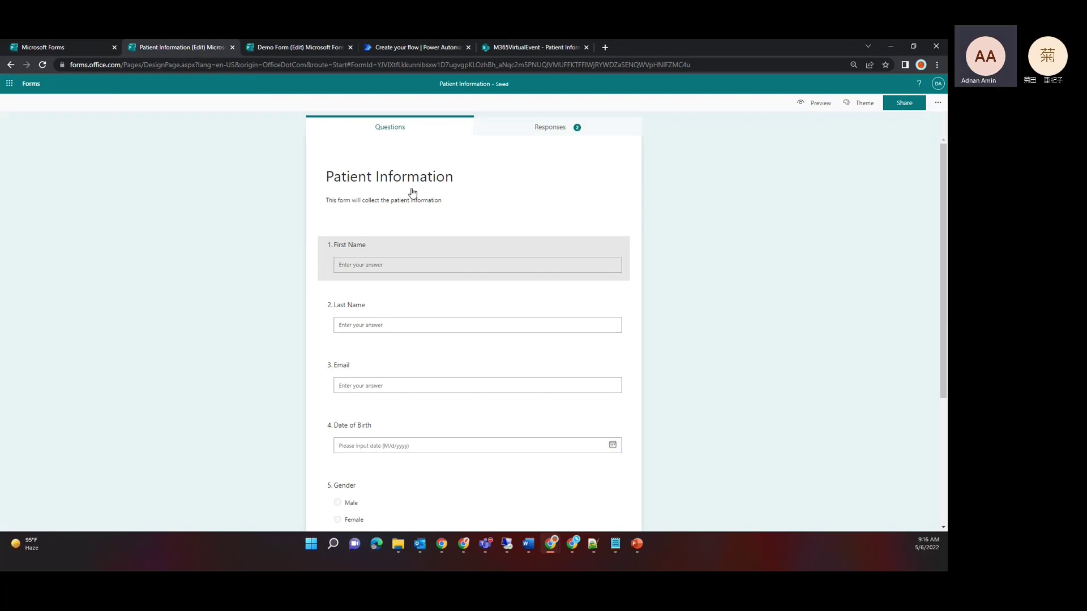
Step: Insert the First Name form answer into the Title field
click(409, 47)
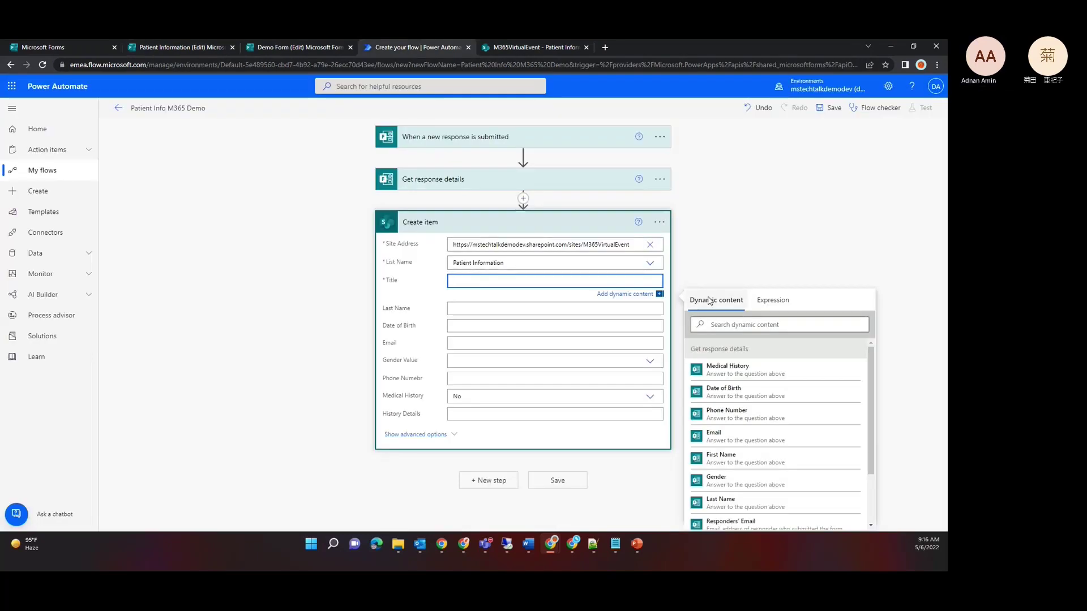
click(721, 326)
text(titl)
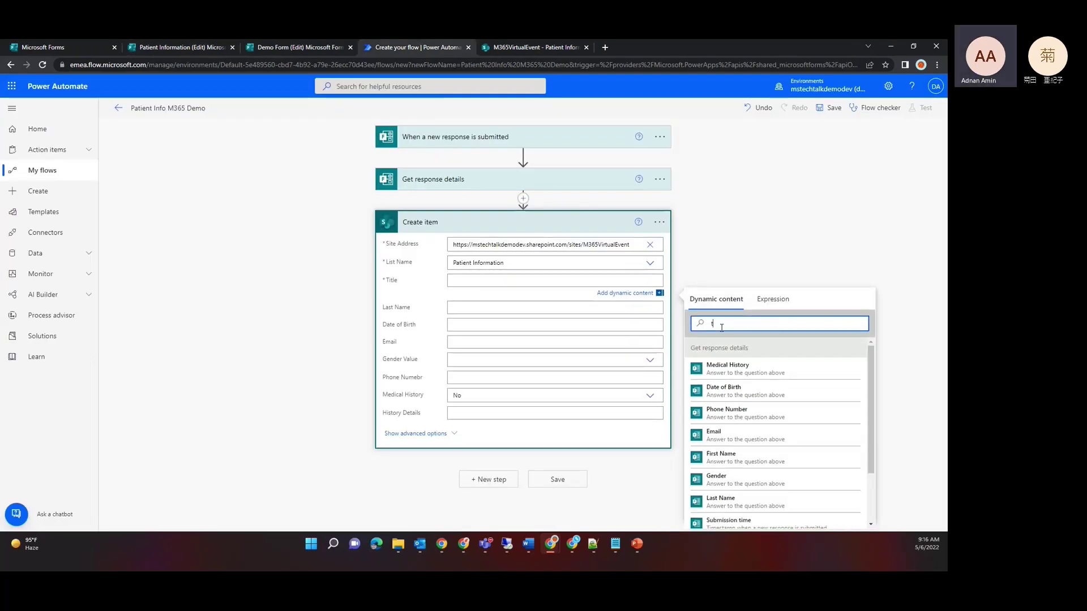
key(BackSpace)
key(BackSpace)
key(BackSpace)
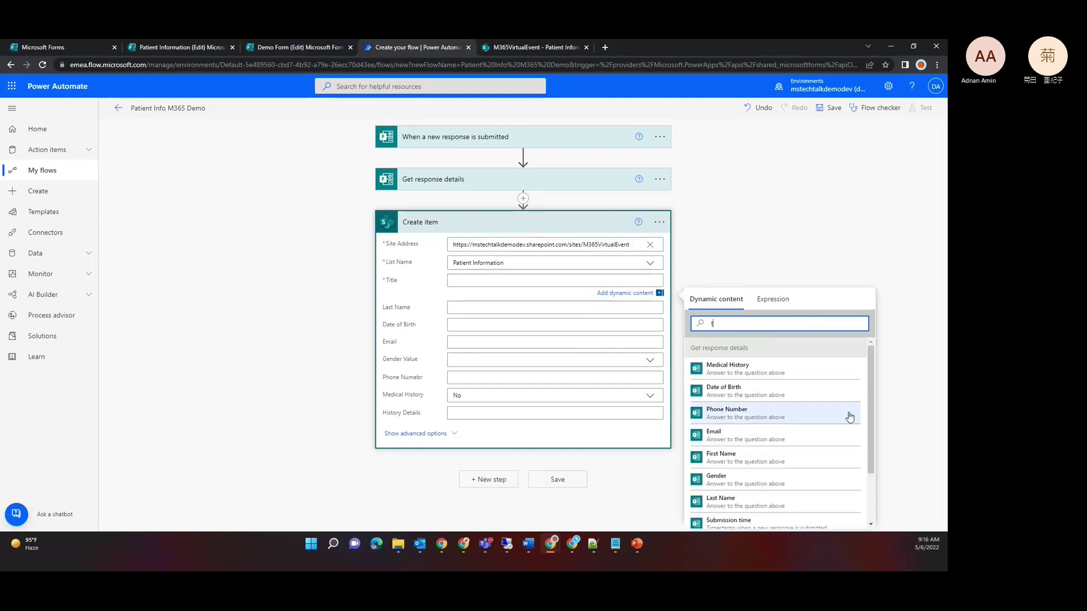
key(BackSpace)
text(fir)
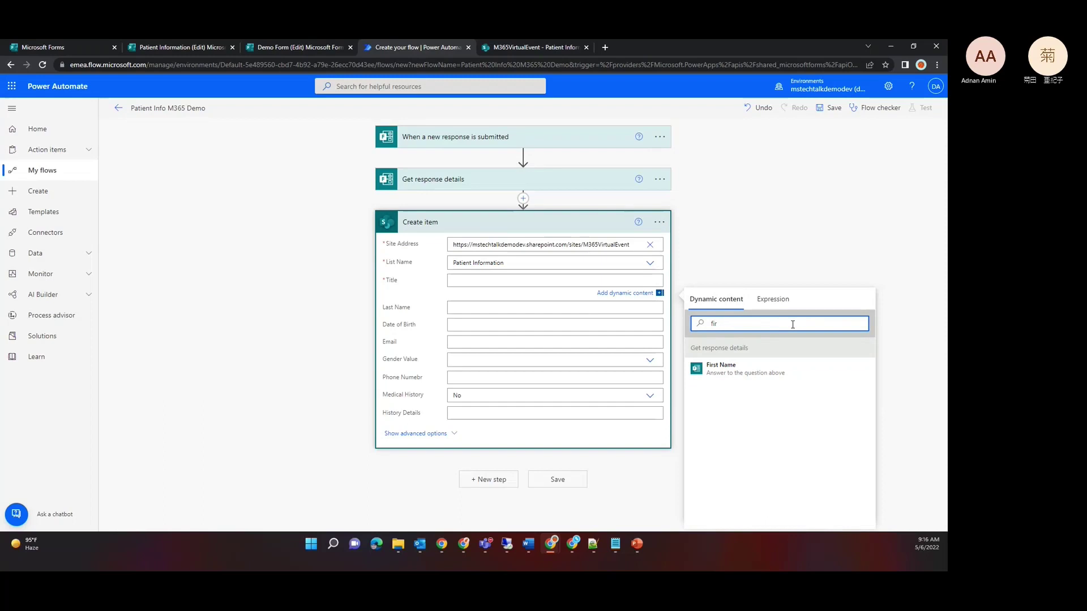
click(750, 373)
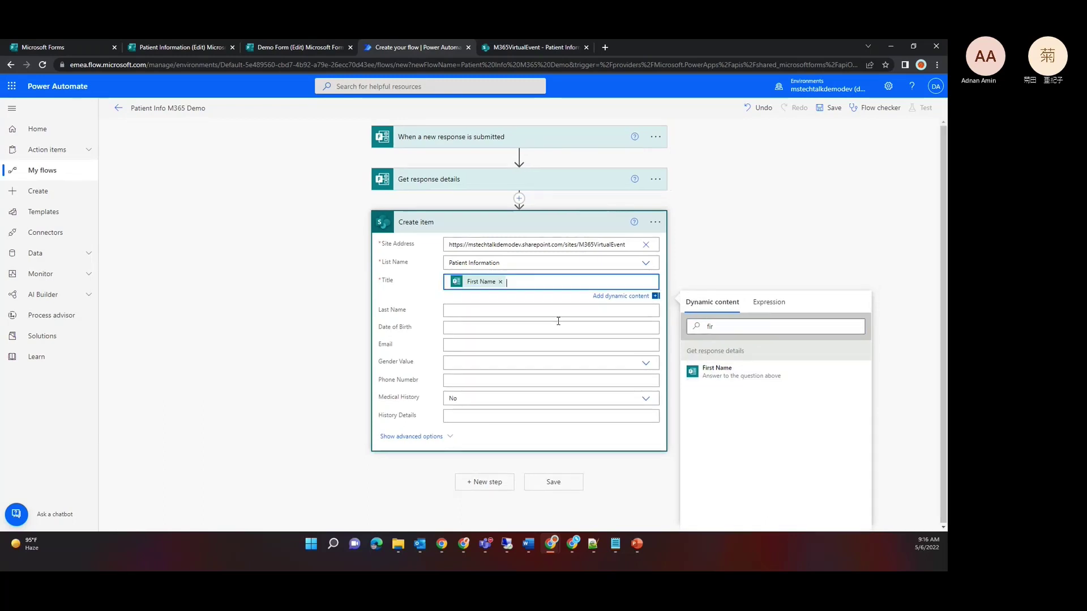
Step: Map the Last Name and Date of Birth answers into their matching fields
click(541, 315)
click(741, 343)
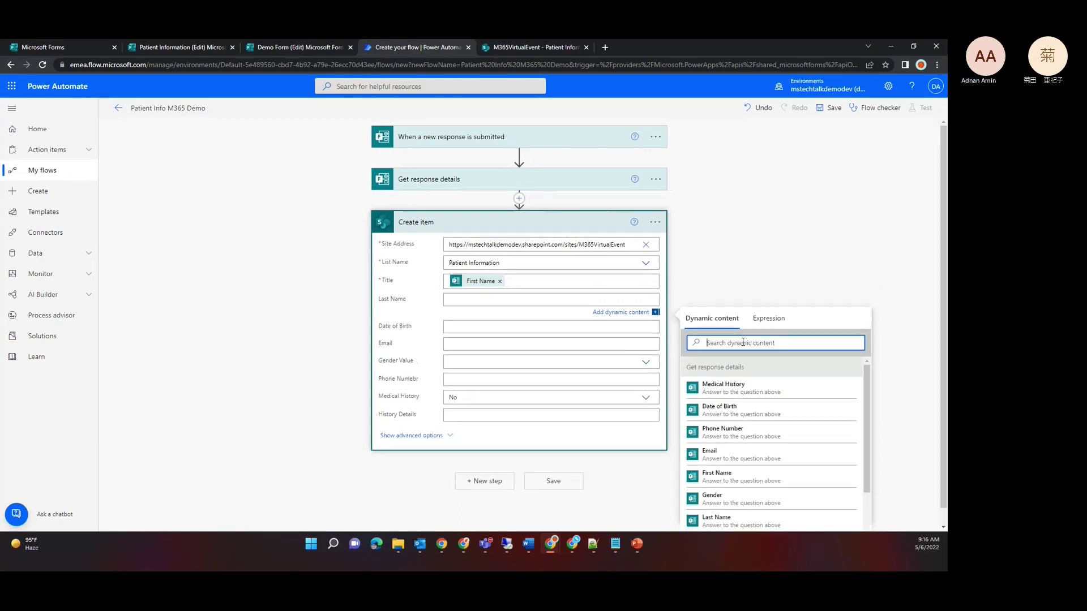
text(last)
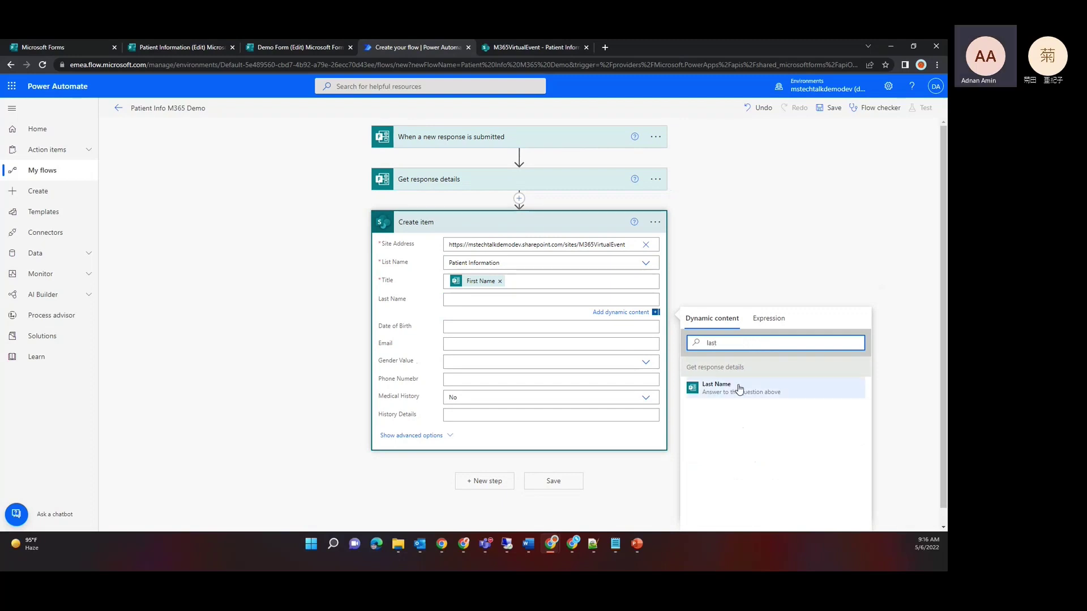
click(732, 390)
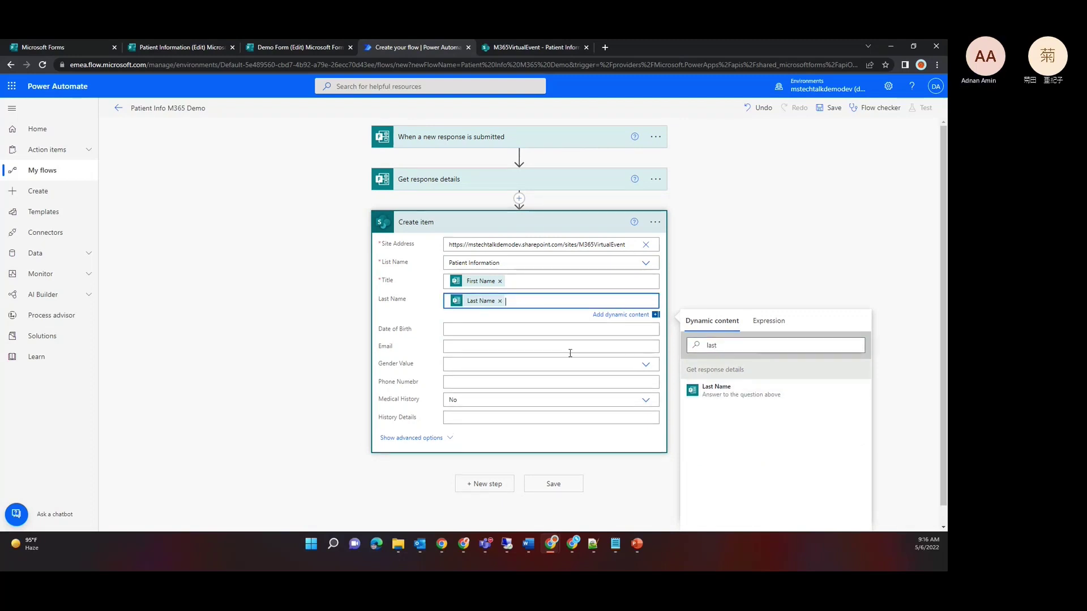
click(545, 329)
click(742, 363)
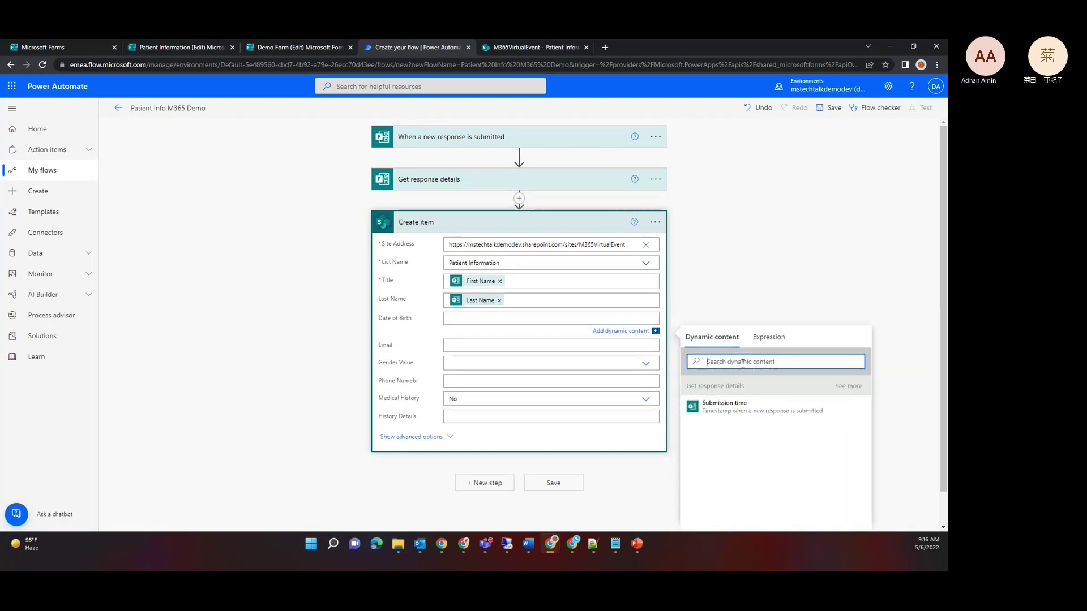
text(date)
click(720, 408)
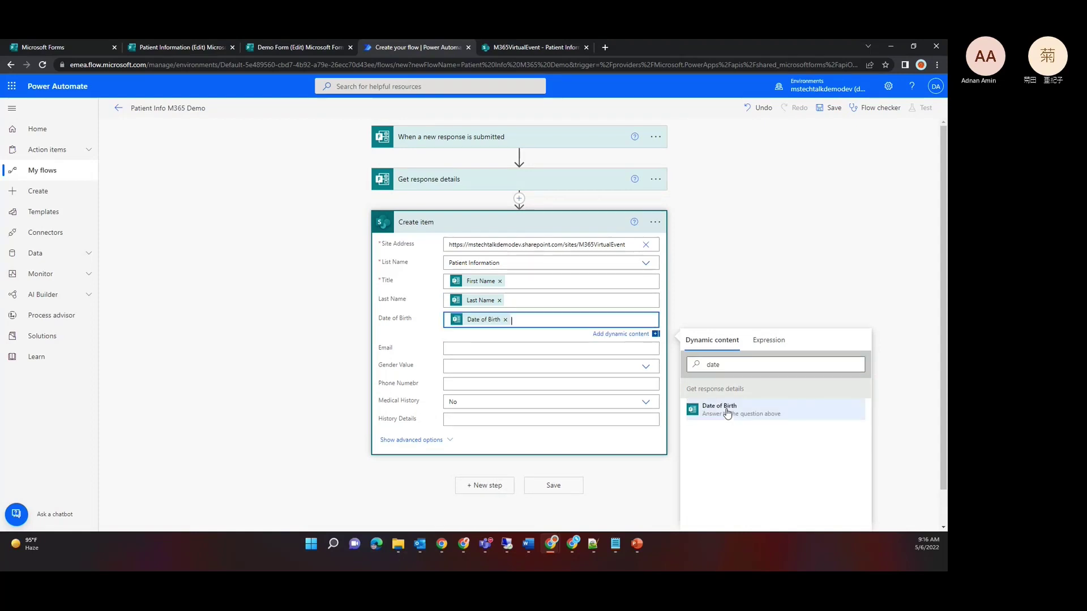
Step: Insert the Email answer into the Email field
click(517, 348)
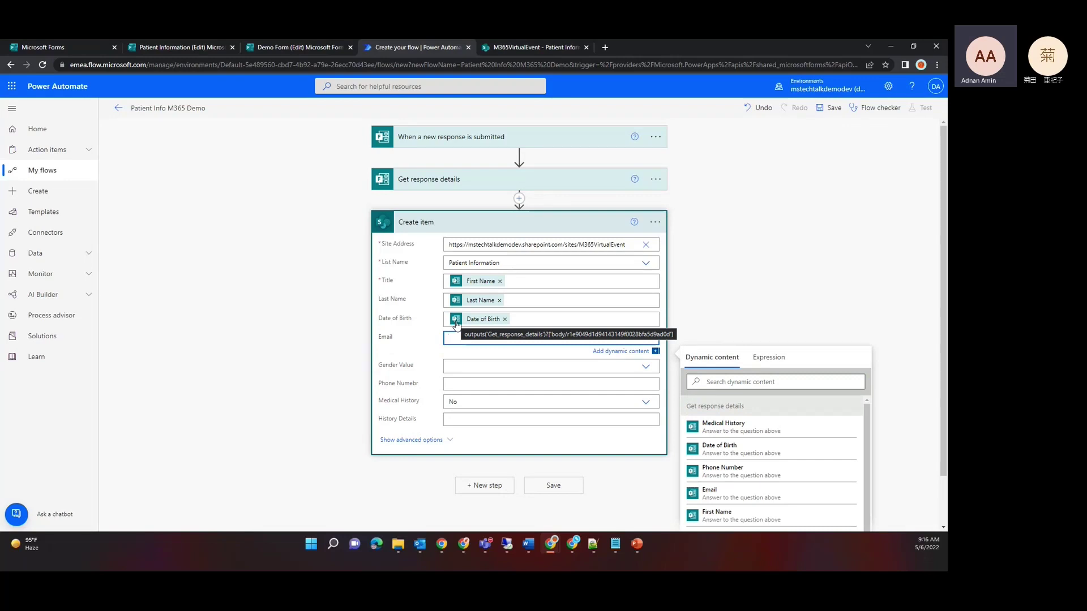
click(515, 328)
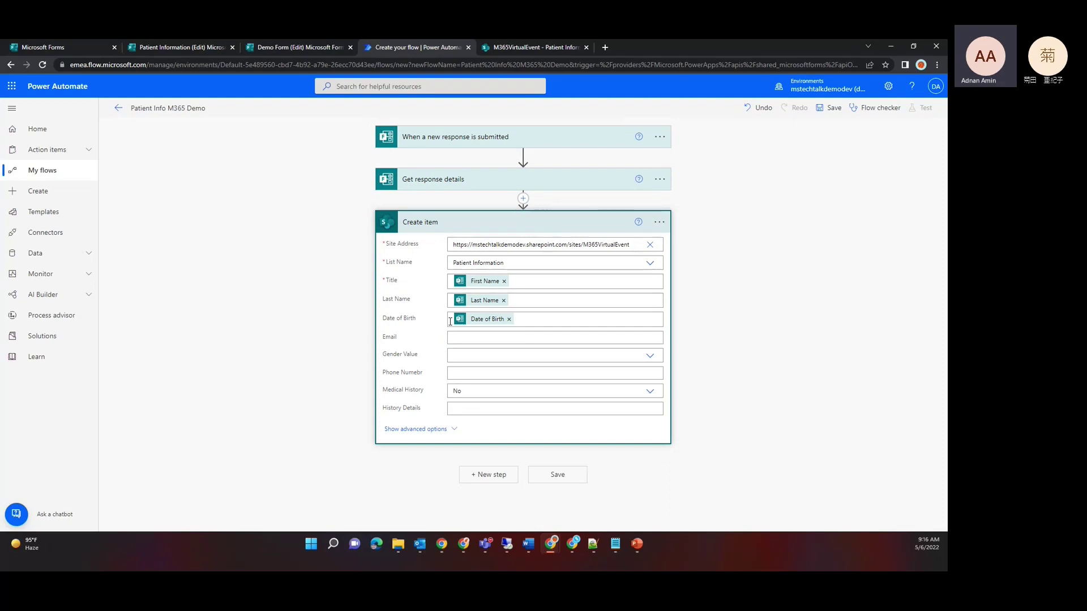
click(450, 337)
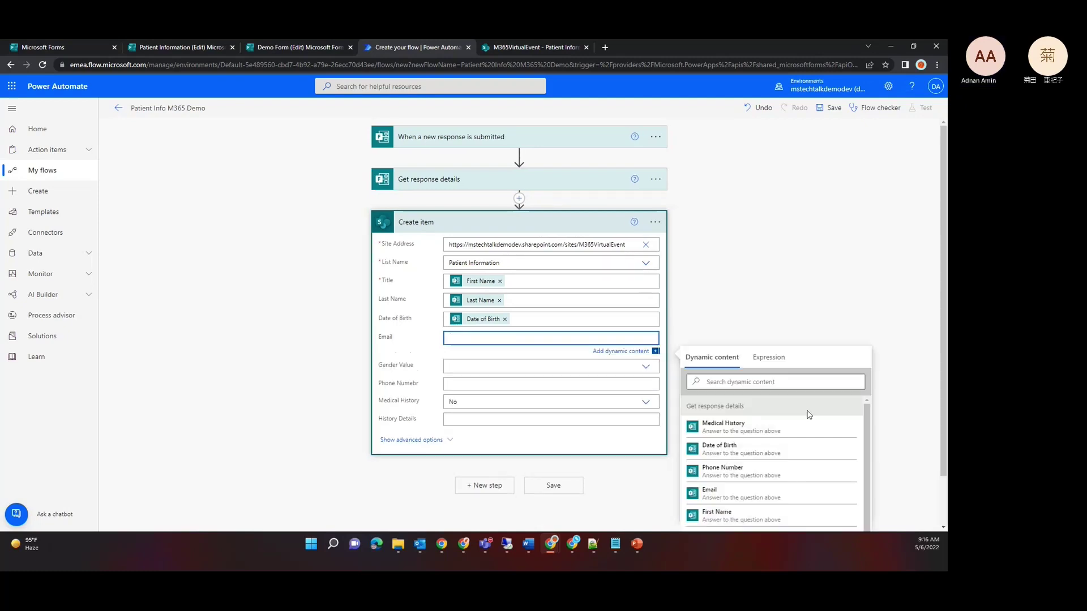
click(755, 381)
text(email)
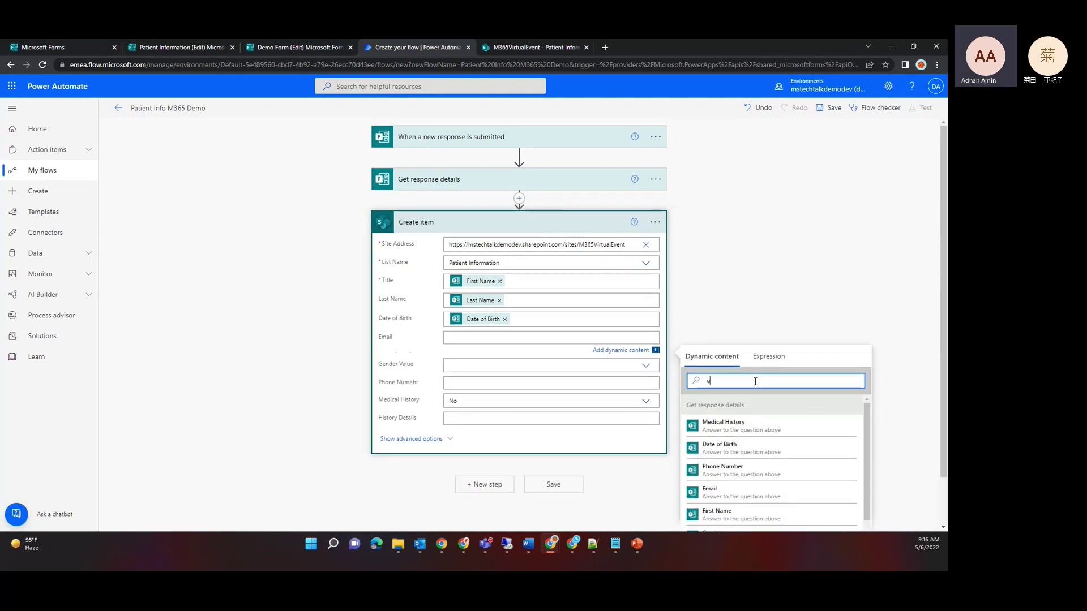
click(739, 427)
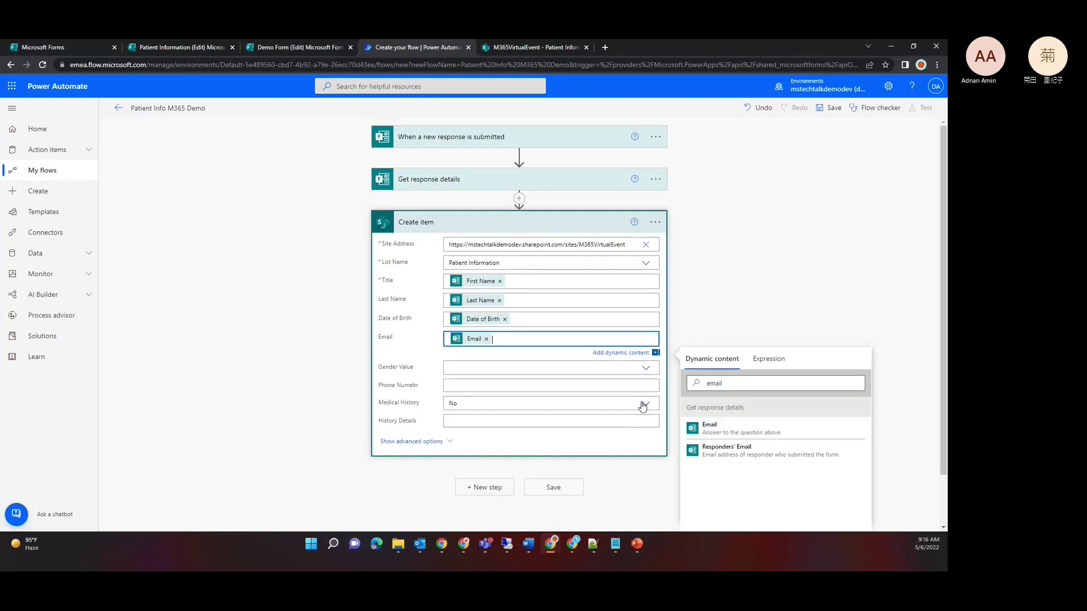
click(520, 367)
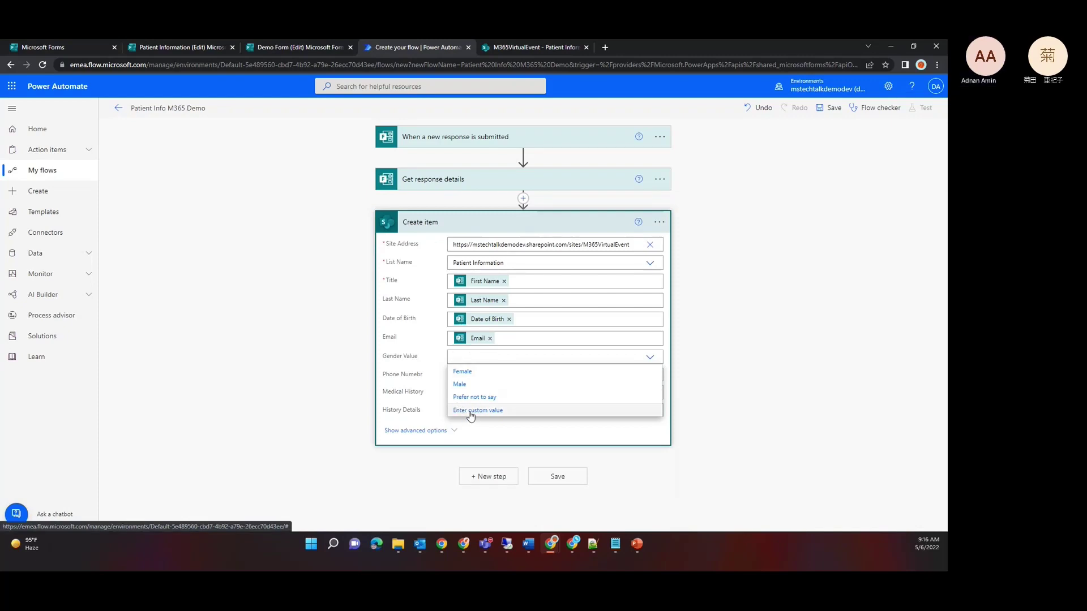
Step: Set Gender Value to a custom entry holding the Gender answer
click(470, 411)
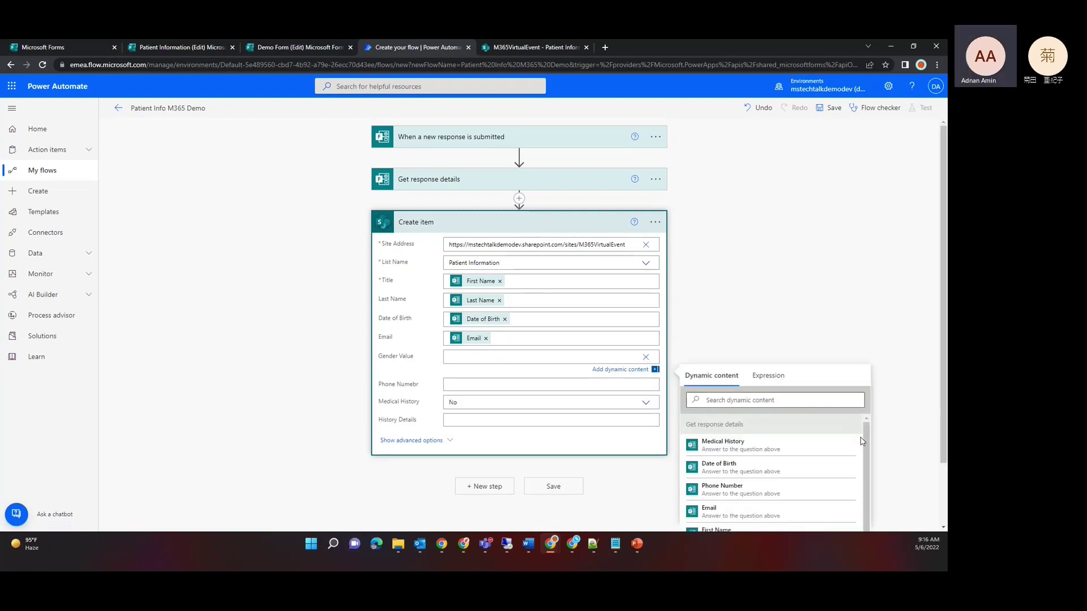
click(758, 401)
text(gen)
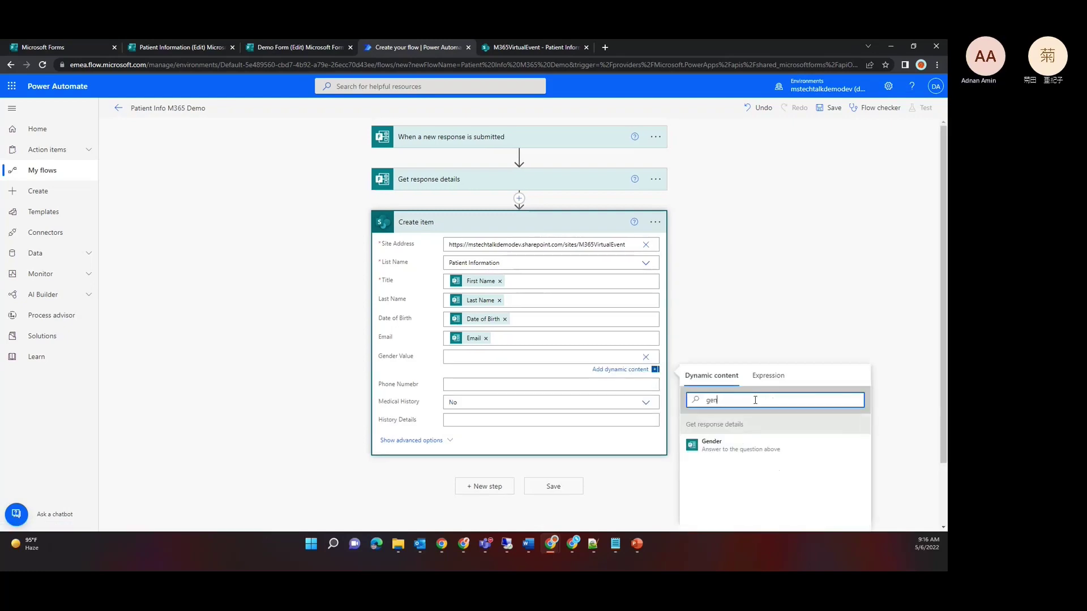
click(723, 448)
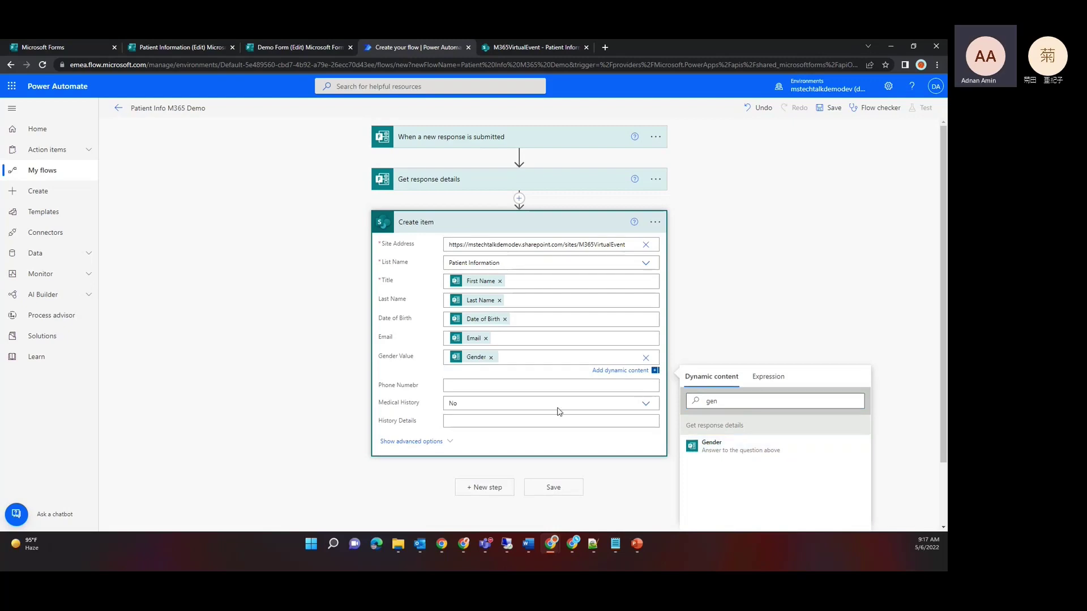
Step: Insert the Phone Number answer into the phone field, leaving History Details blank
click(498, 383)
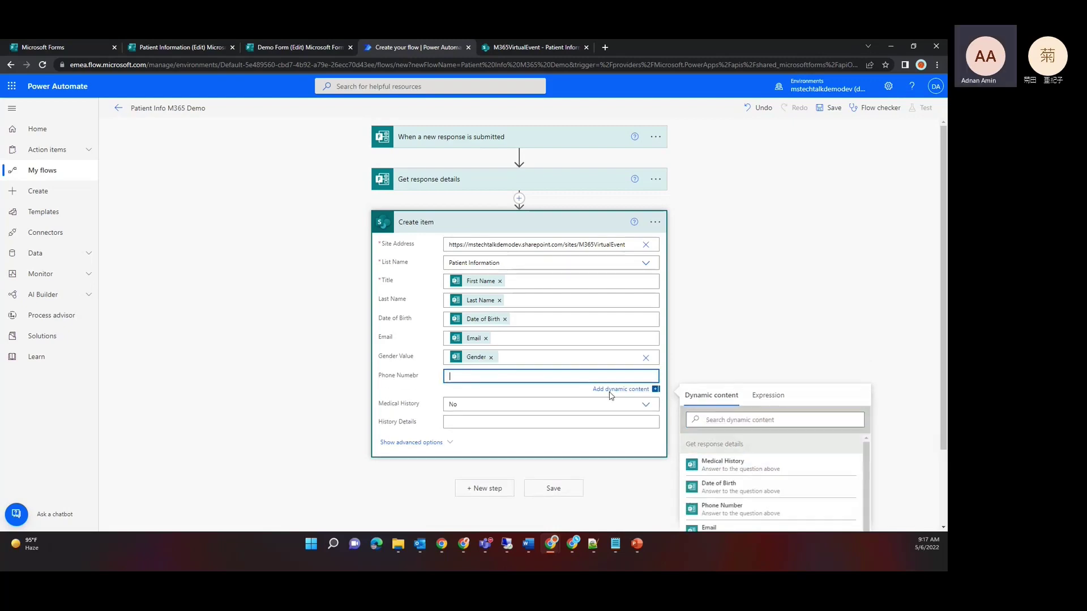
click(713, 421)
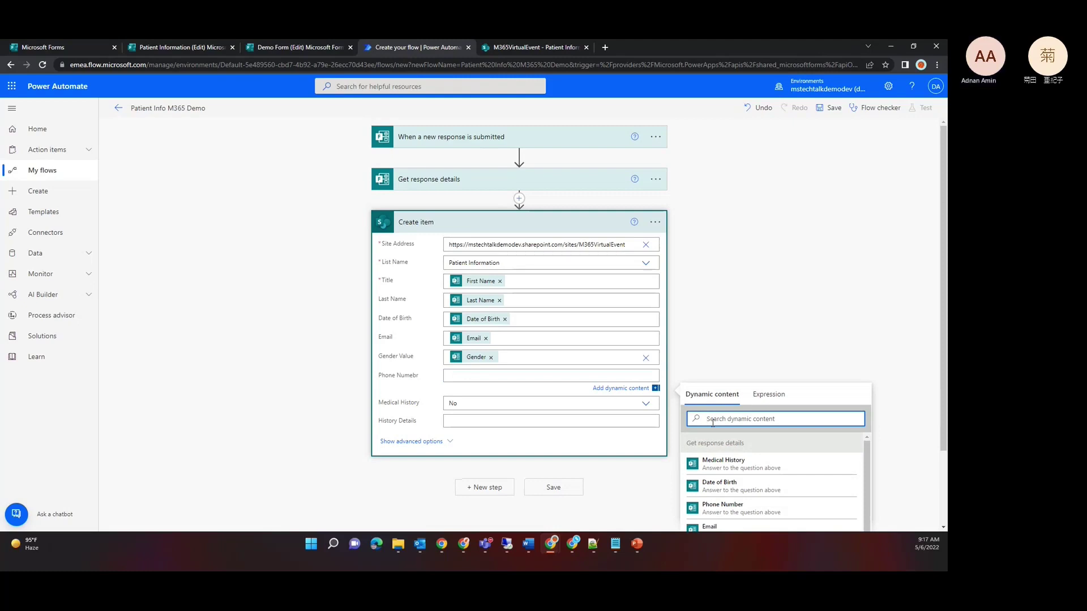
text(pho)
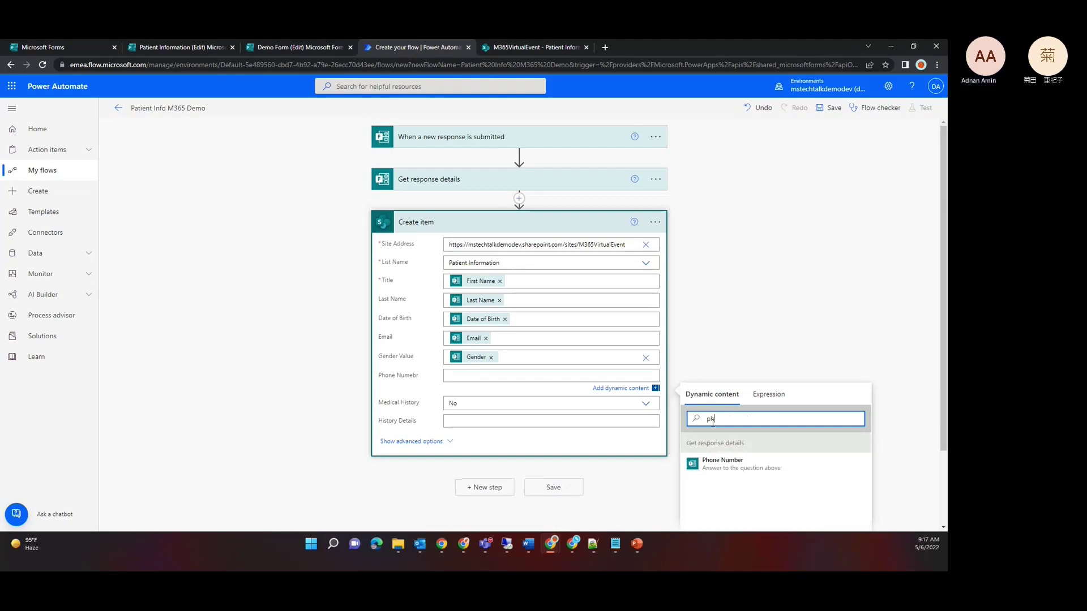
click(724, 469)
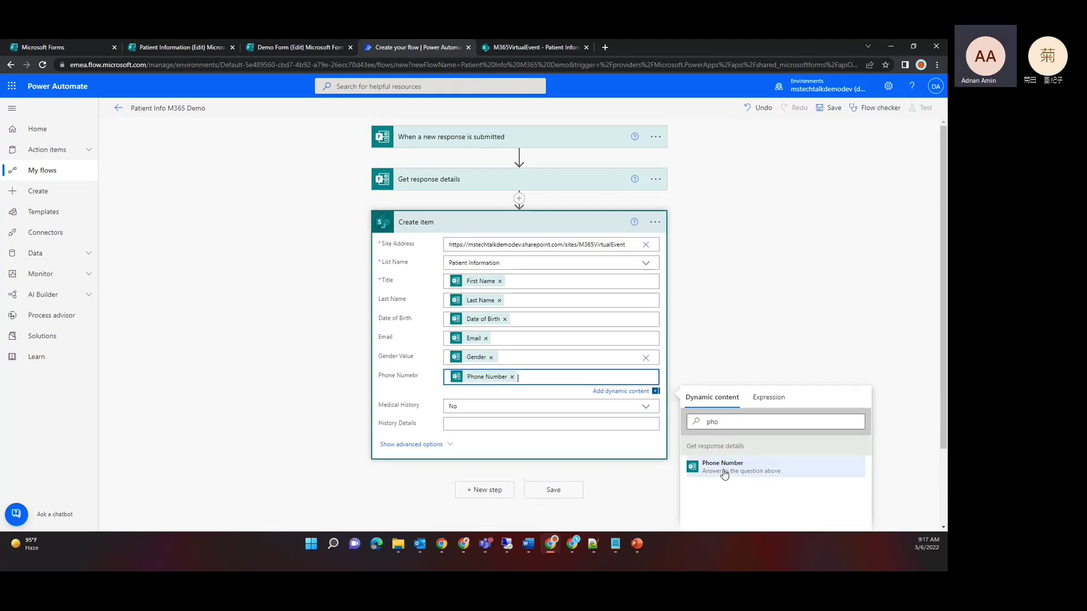
click(528, 425)
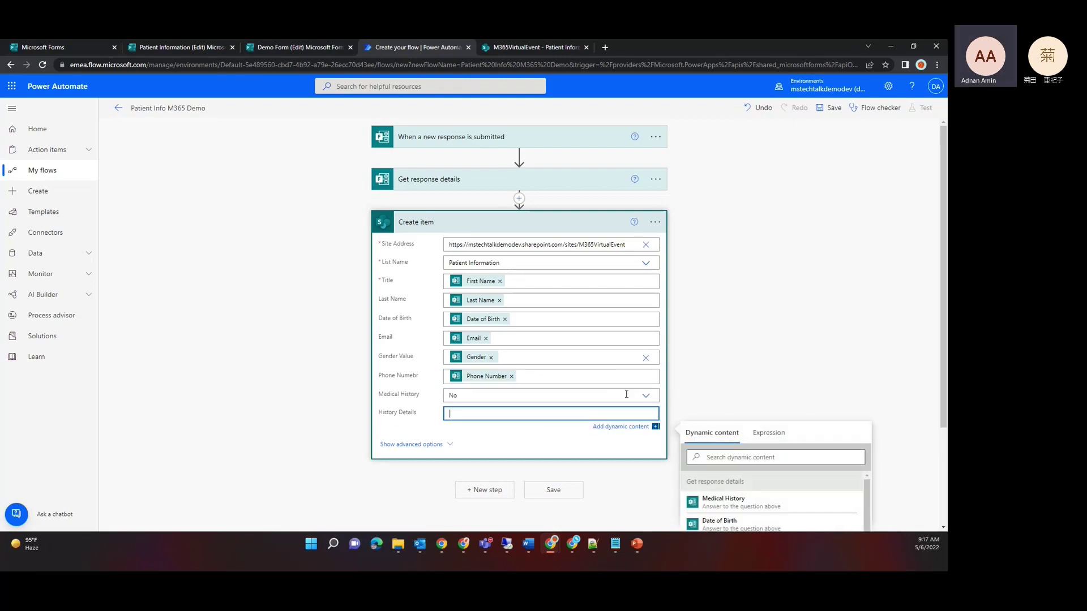
click(422, 405)
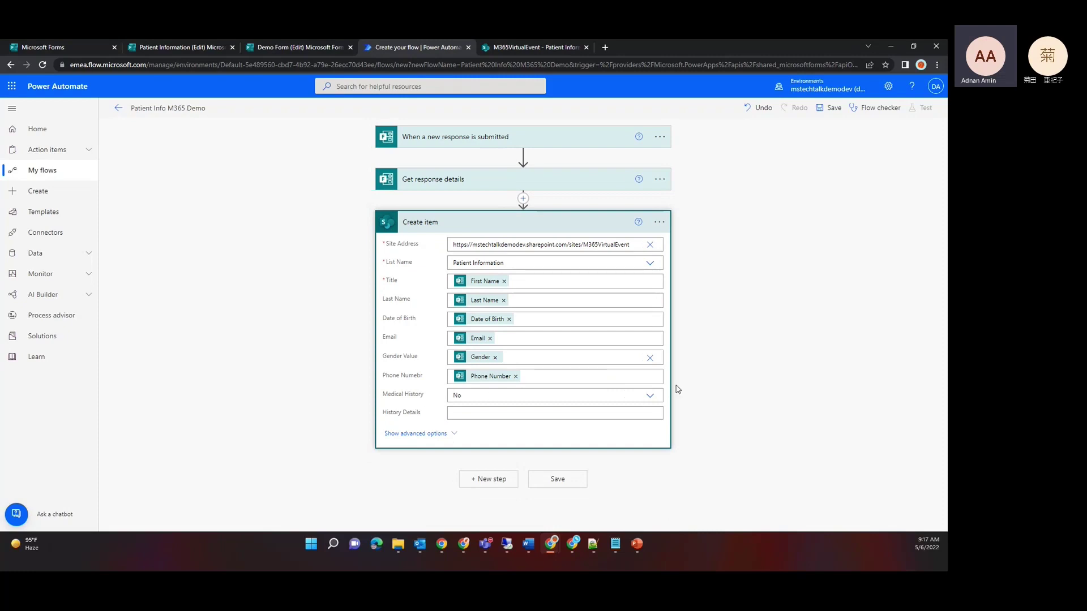
click(640, 397)
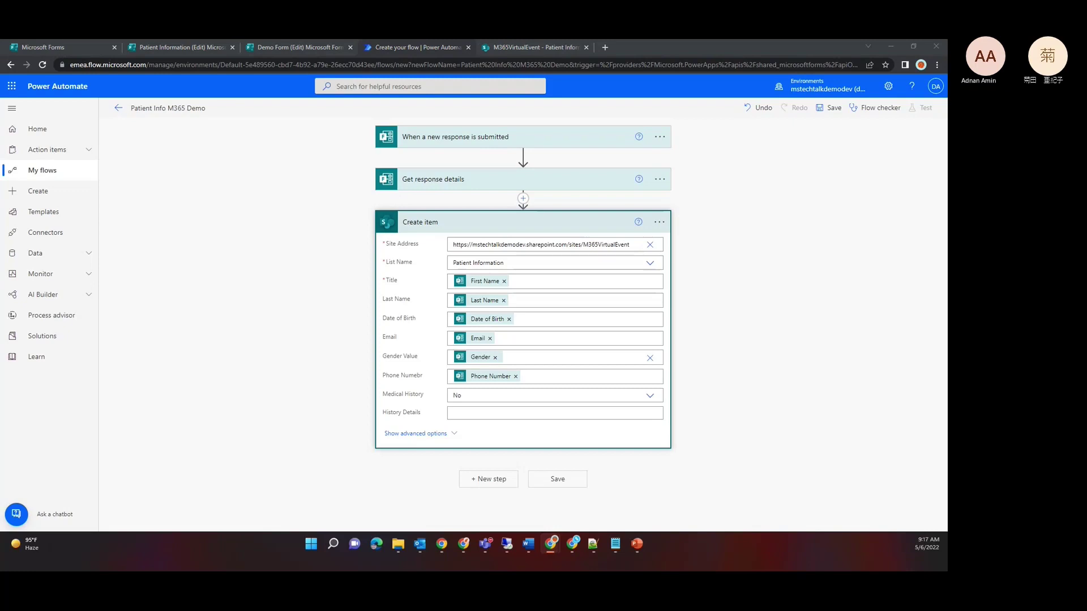
click(440, 180)
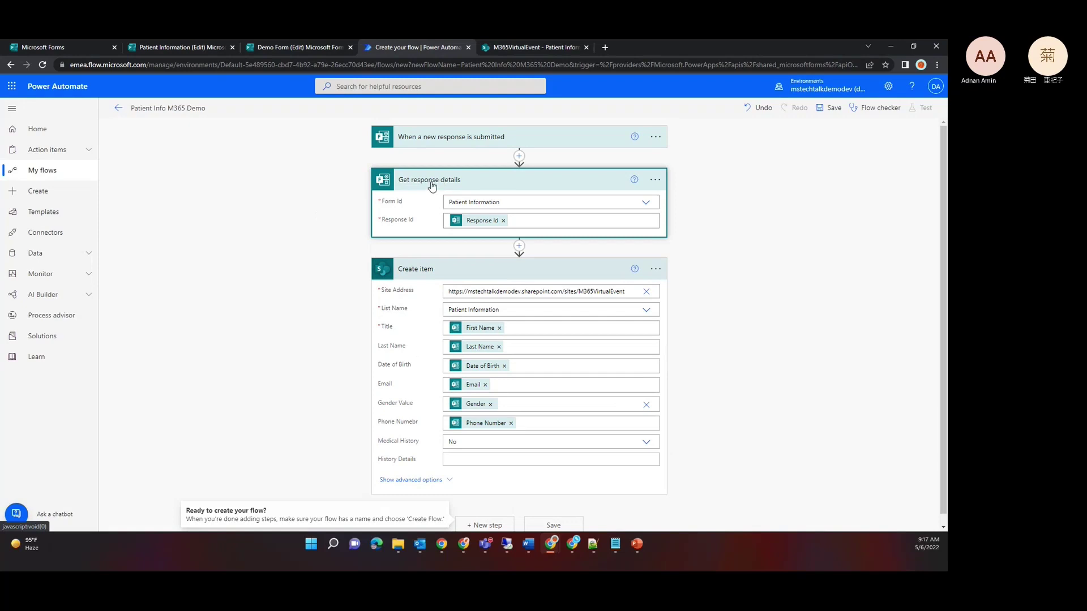
click(430, 181)
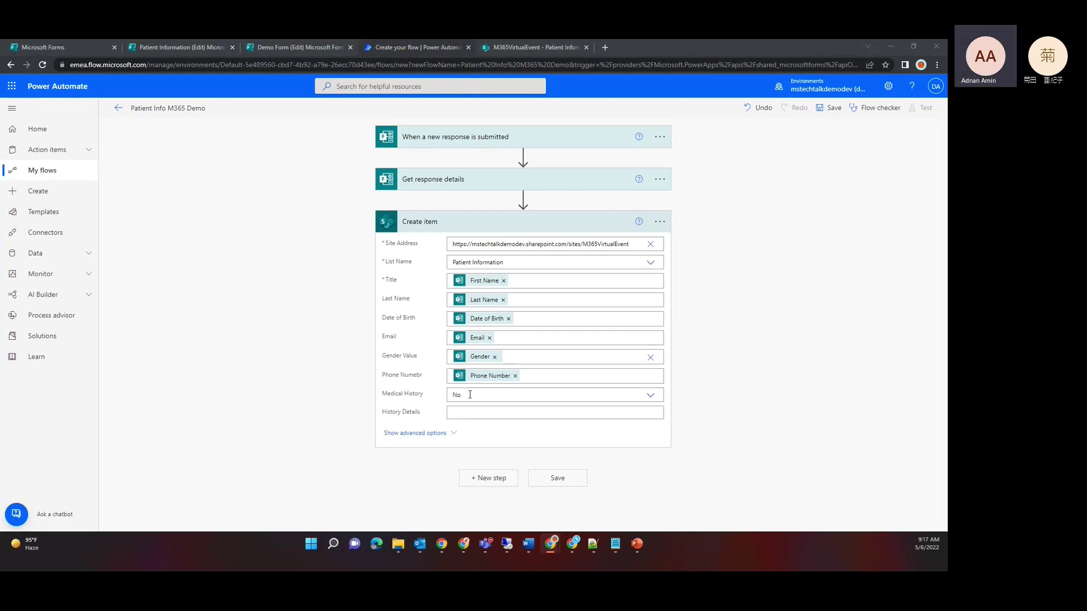
Step: Insert an Initialize variable step before Create item, named MedicalHistory
click(523, 199)
click(519, 212)
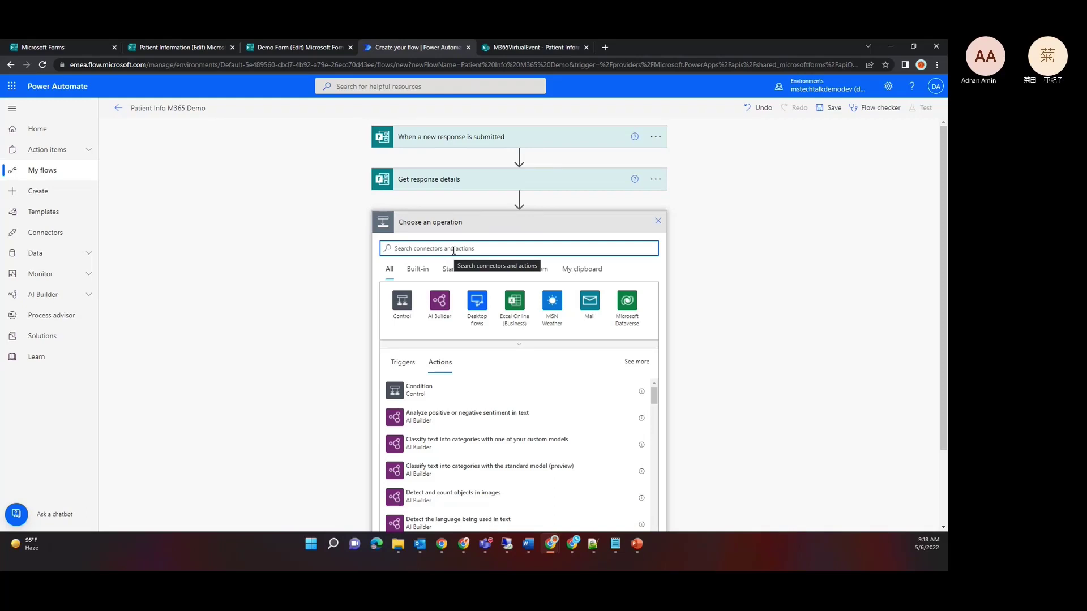
text(initiali)
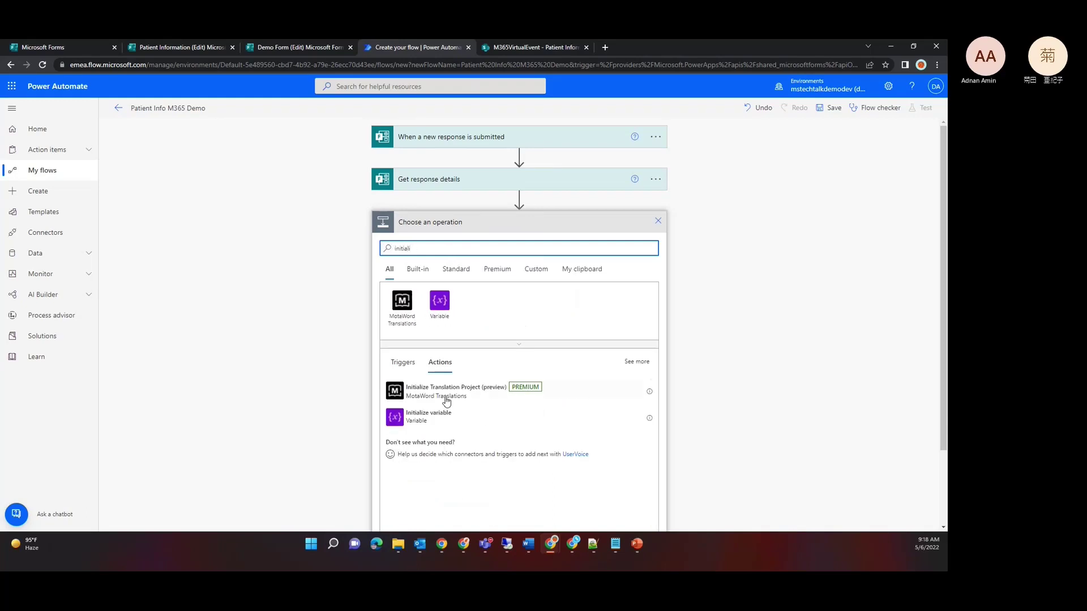
click(430, 416)
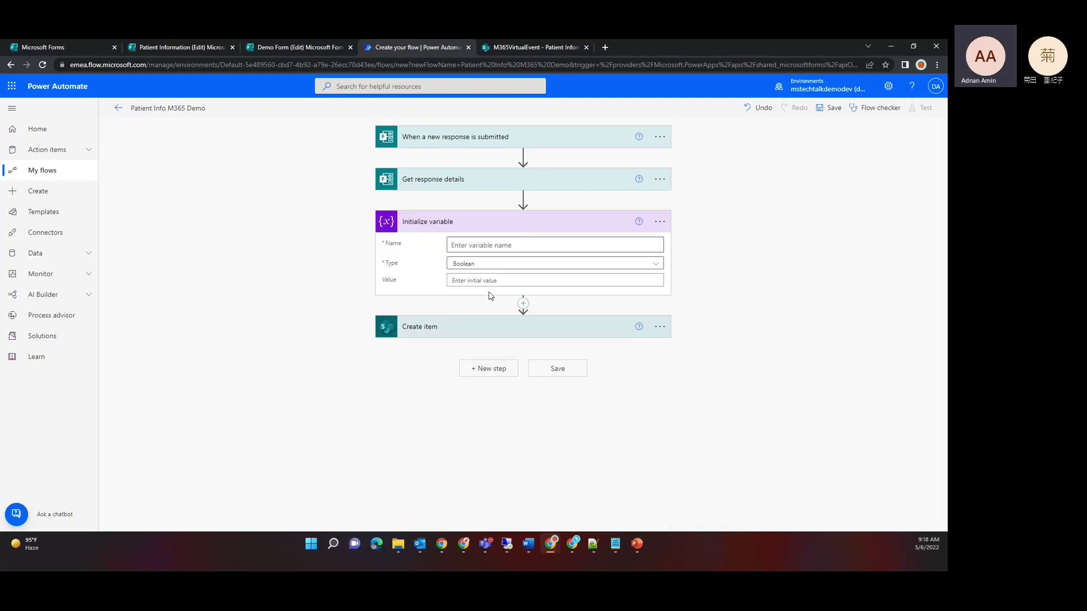
click(504, 245)
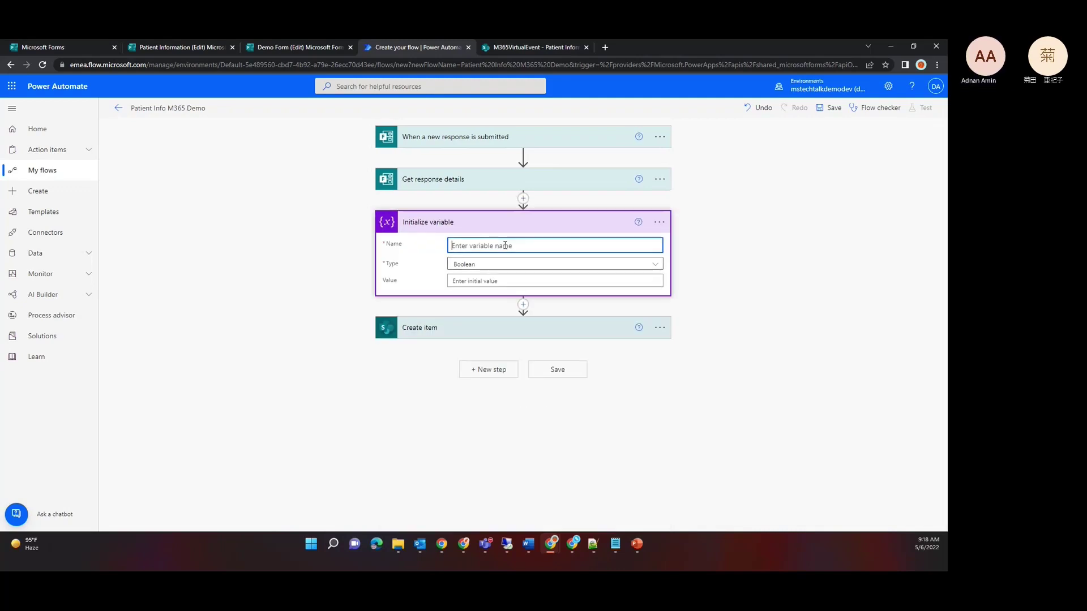
text(MedicalHistory)
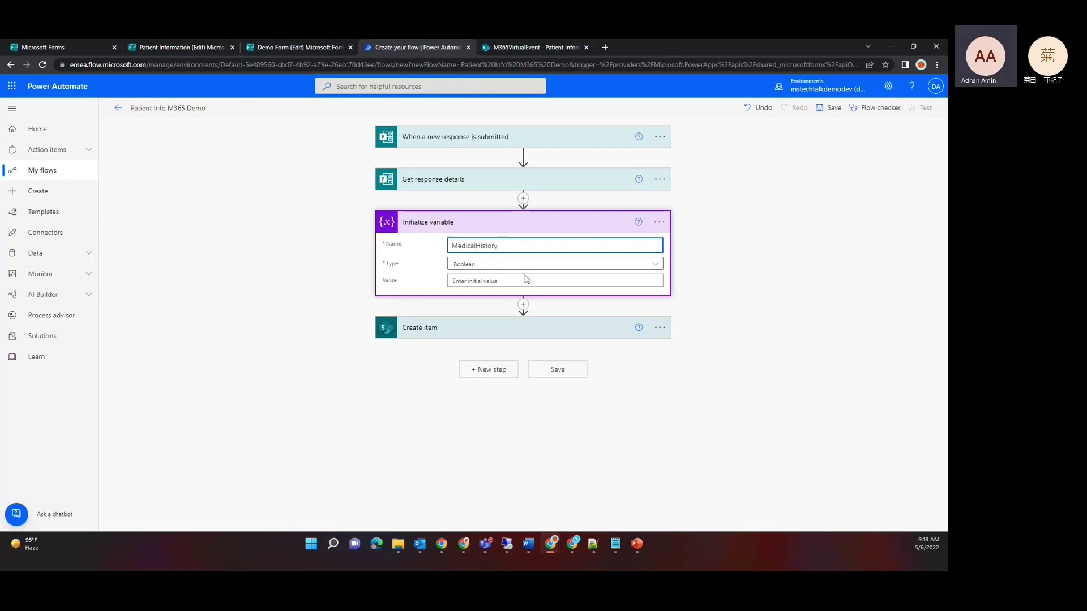
Step: Give the variable an initial value of false via an expression
click(528, 281)
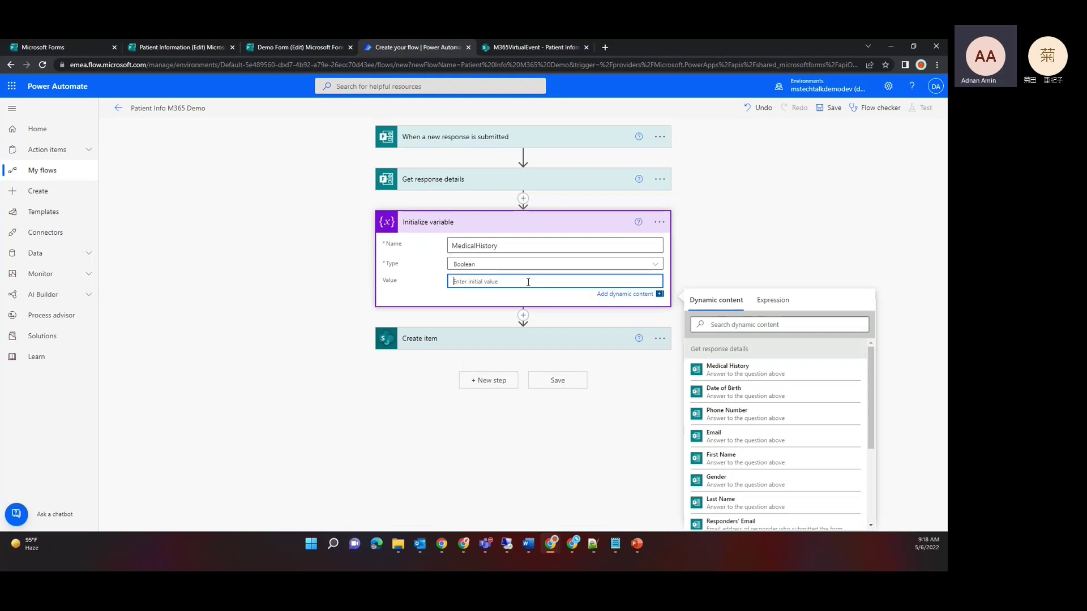
click(771, 301)
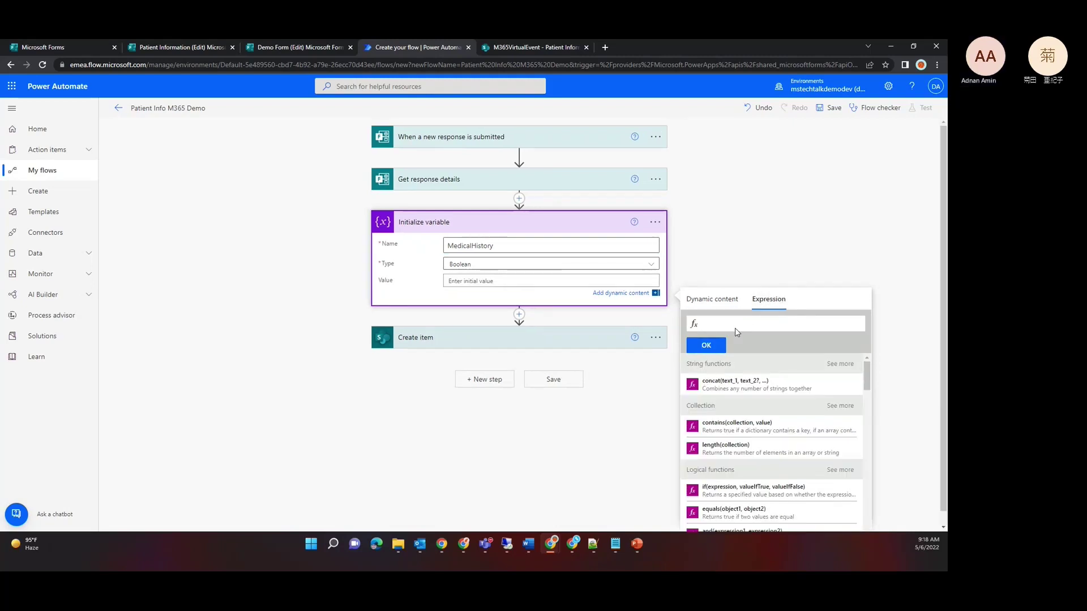
click(745, 323)
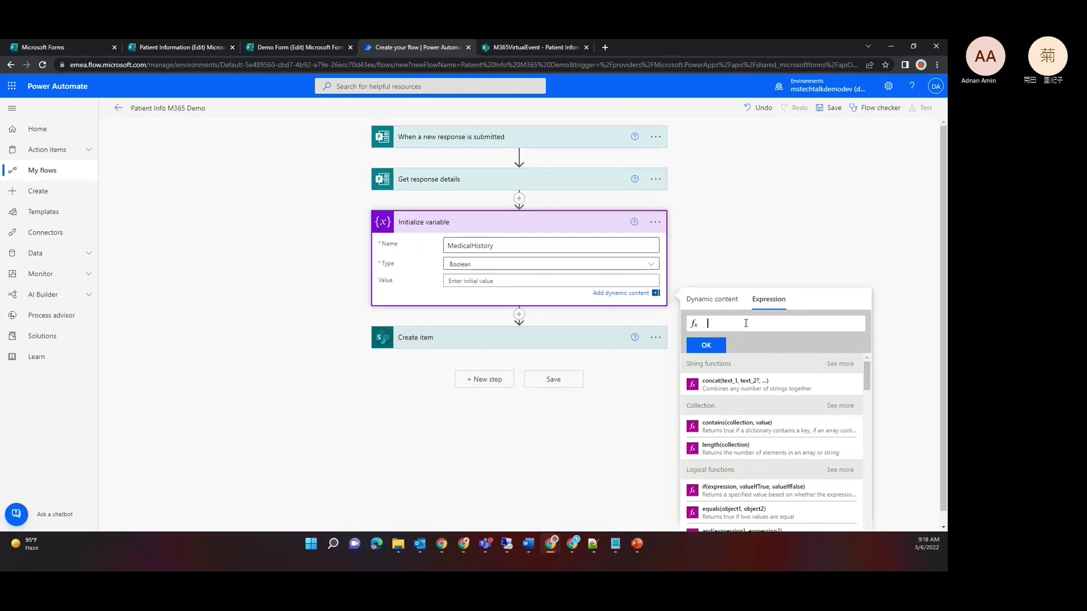
text(false)
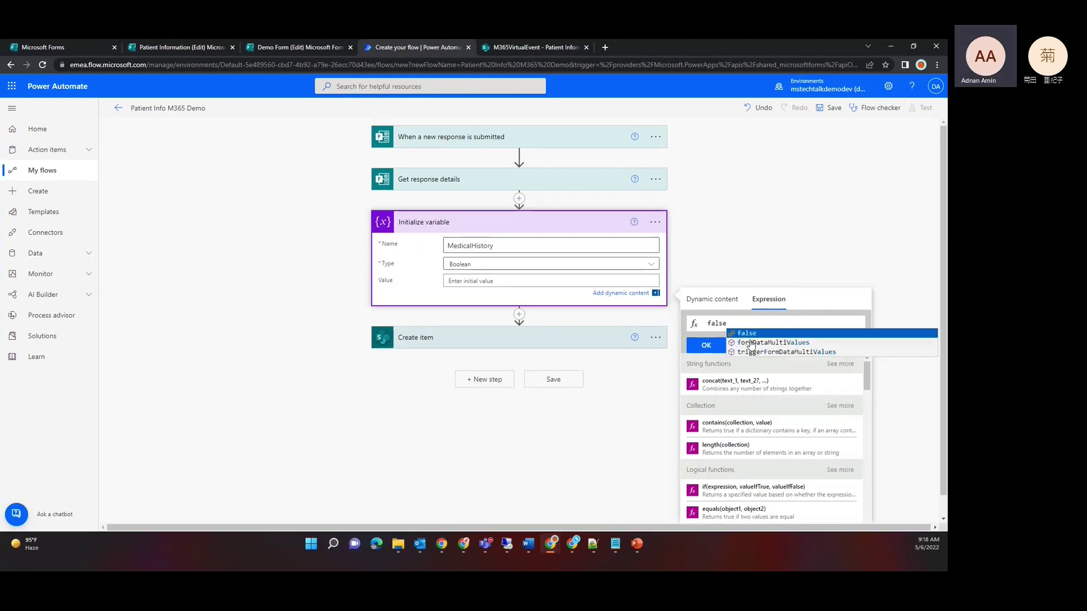
click(747, 333)
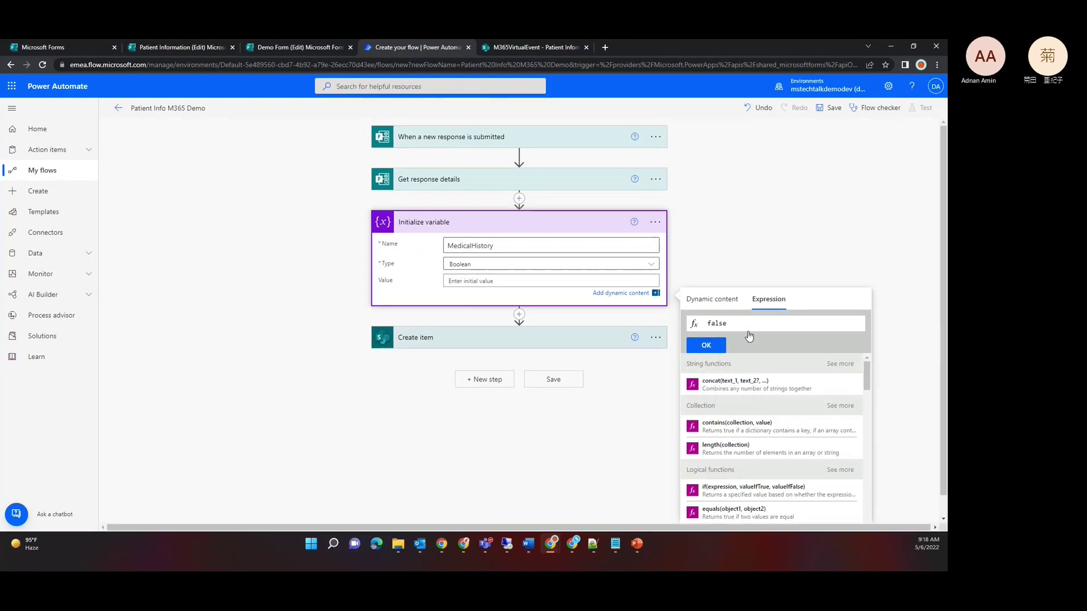
click(708, 346)
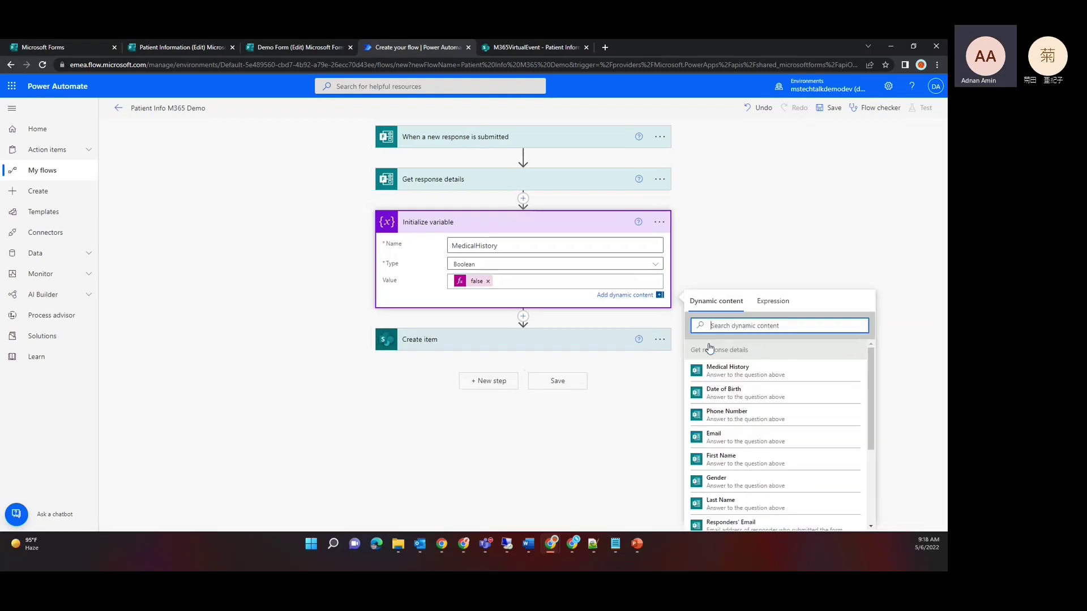
Step: Add a Condition step after the Initialize variable step
click(519, 317)
click(523, 308)
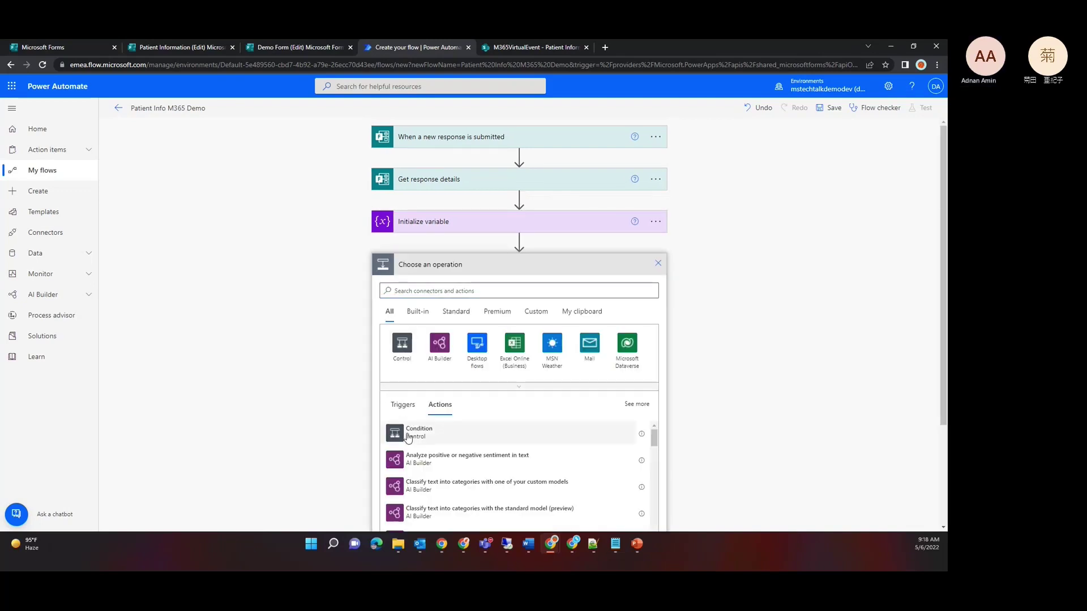
click(408, 434)
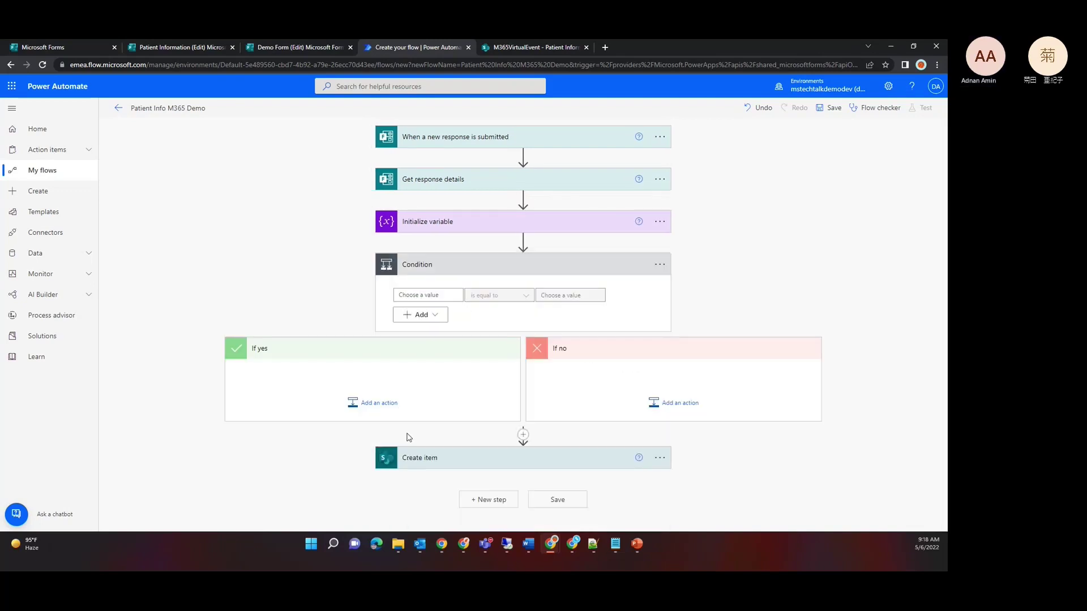
click(376, 408)
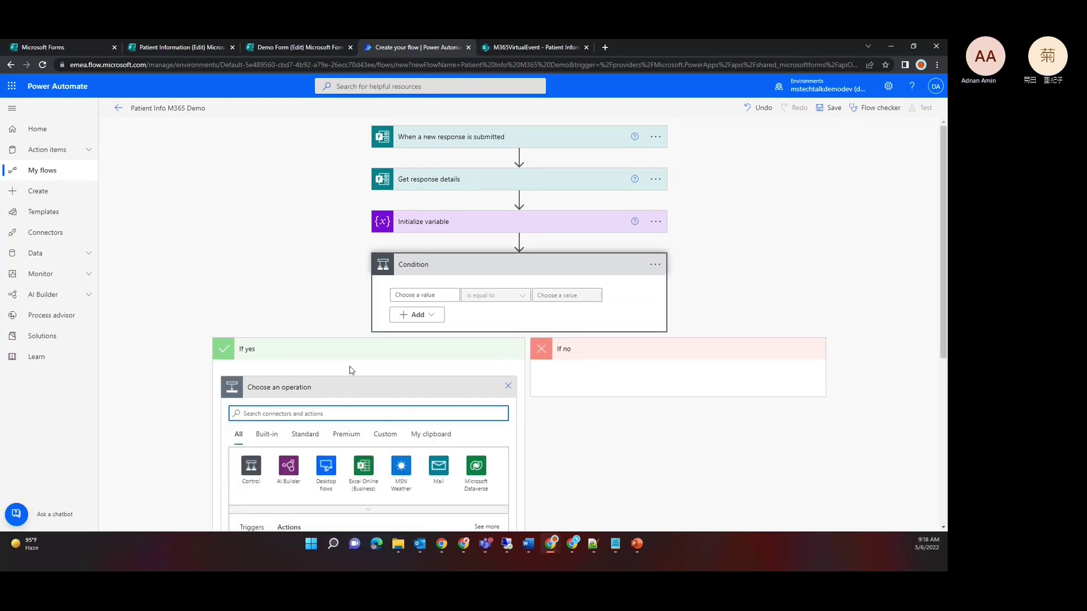
click(443, 292)
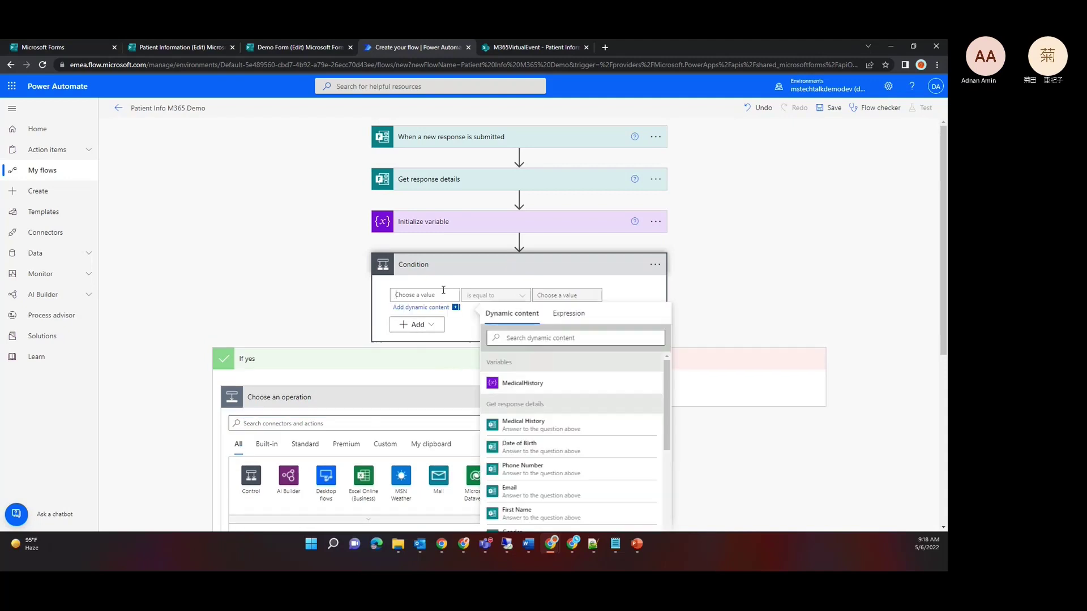
click(411, 396)
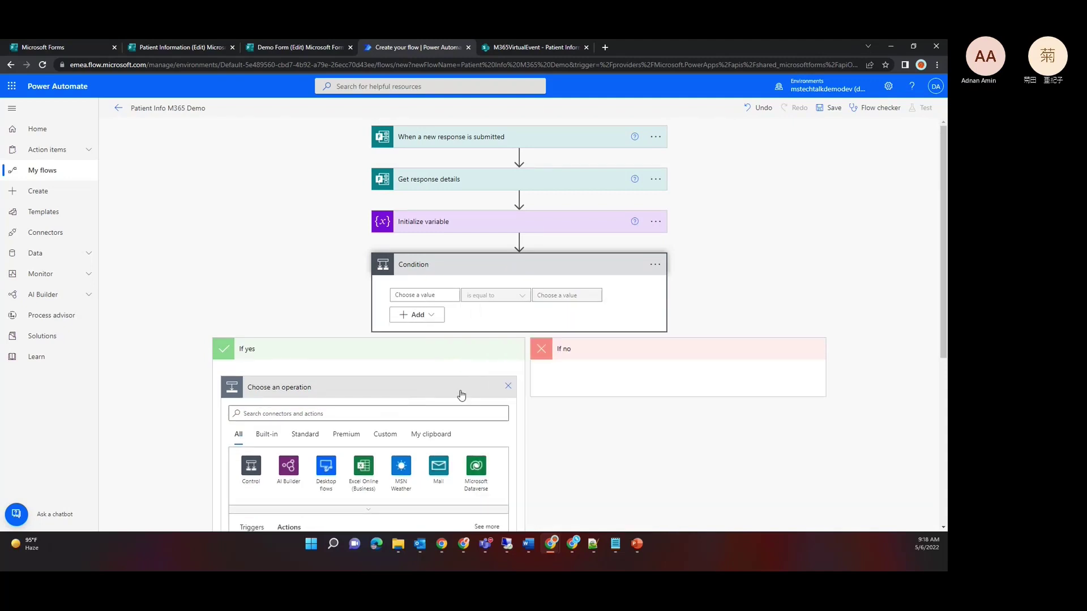
click(508, 389)
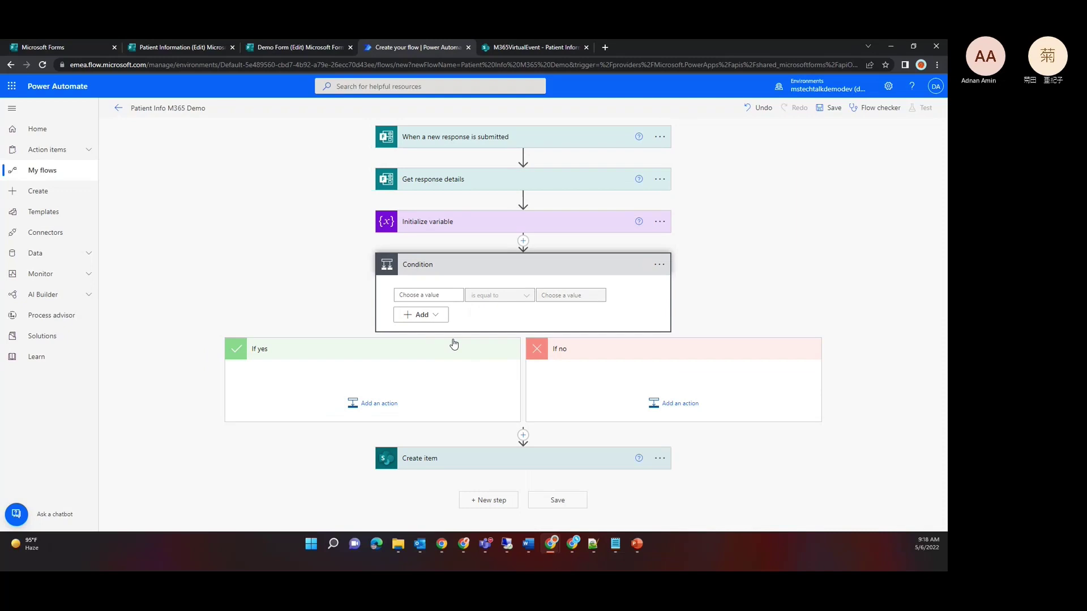
Step: Make the condition test whether the Medical History answer is equal to Yes
click(436, 294)
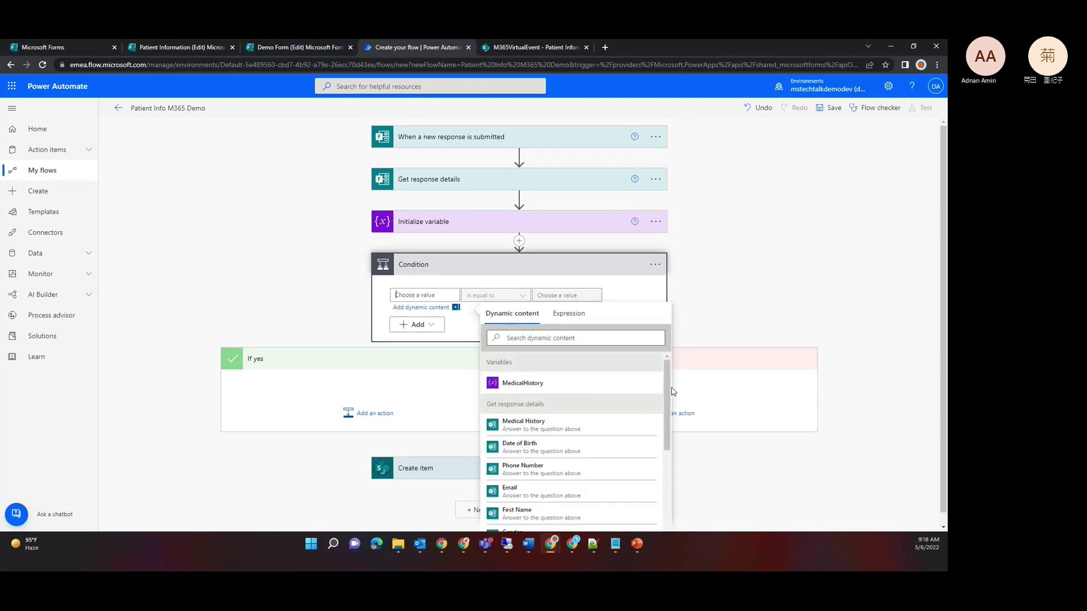
click(592, 431)
click(556, 295)
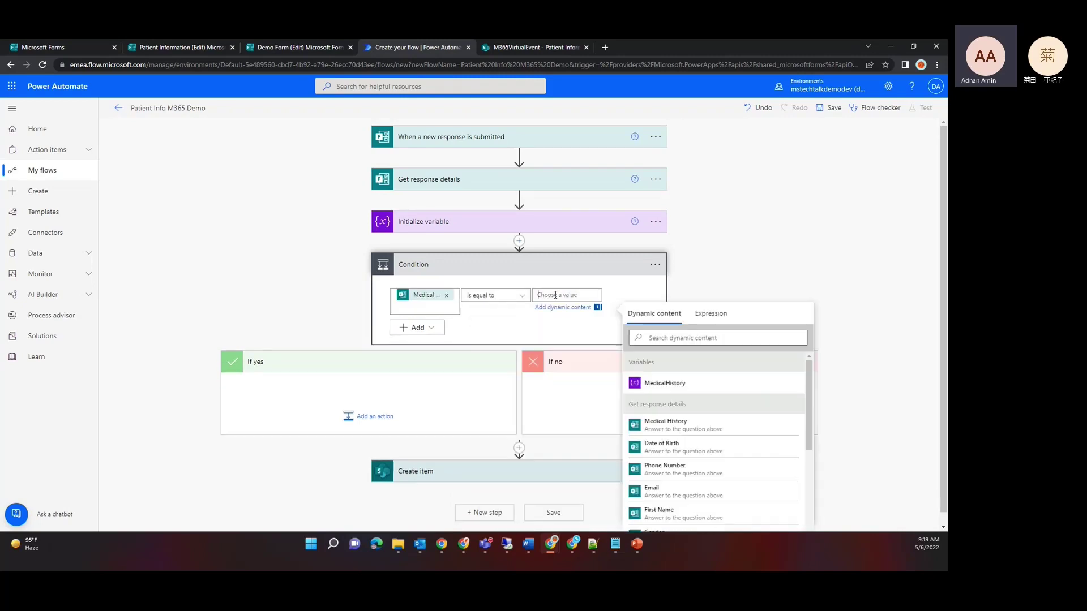
text(Yes)
click(373, 422)
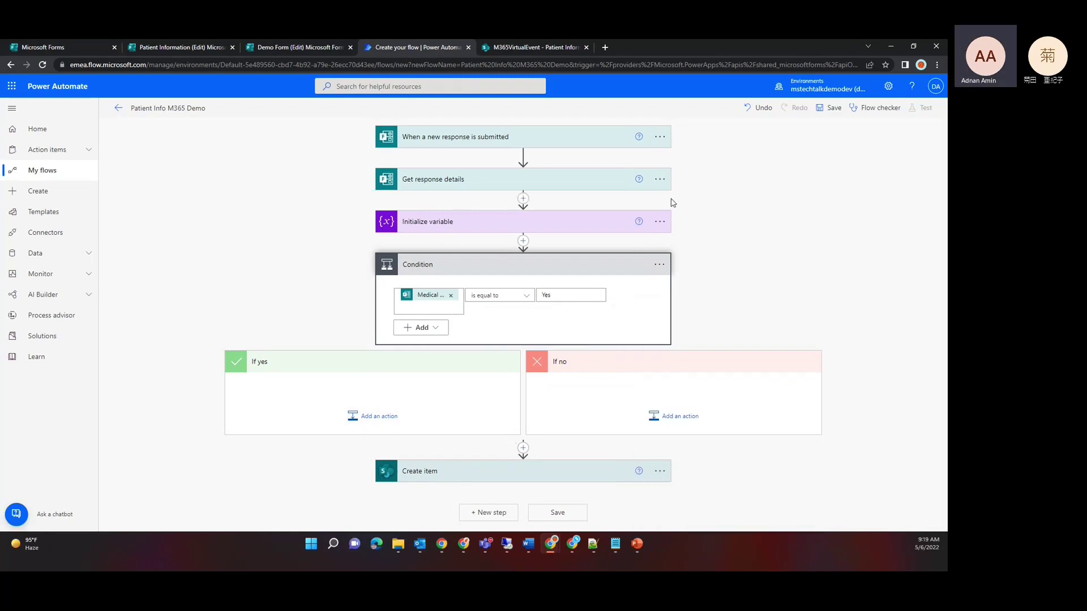
click(660, 222)
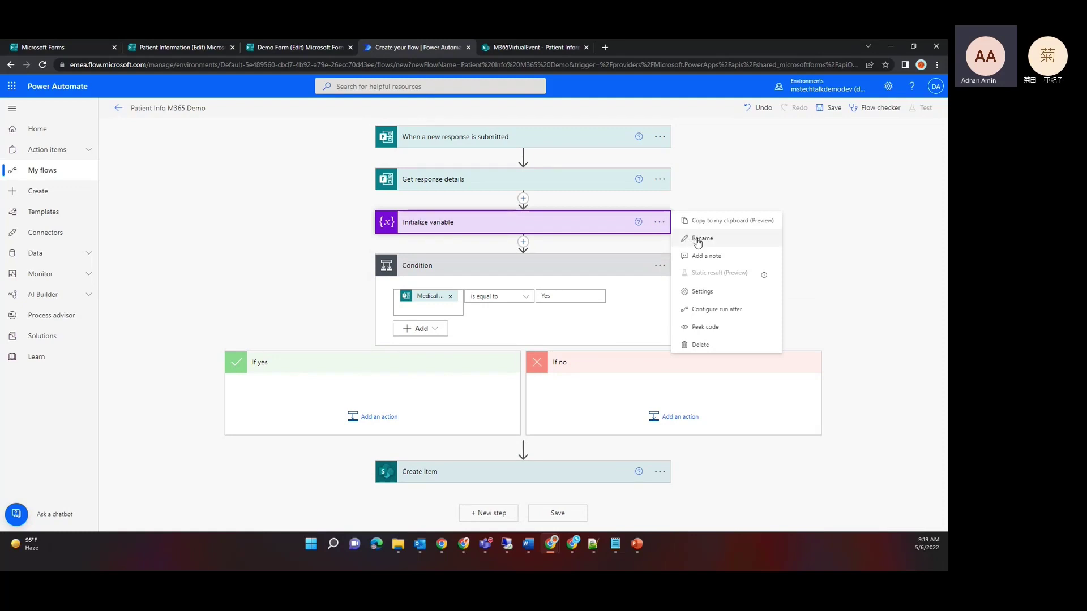
Step: Rename the variable step, appending '- Medical' to the Initialize variable title
click(698, 240)
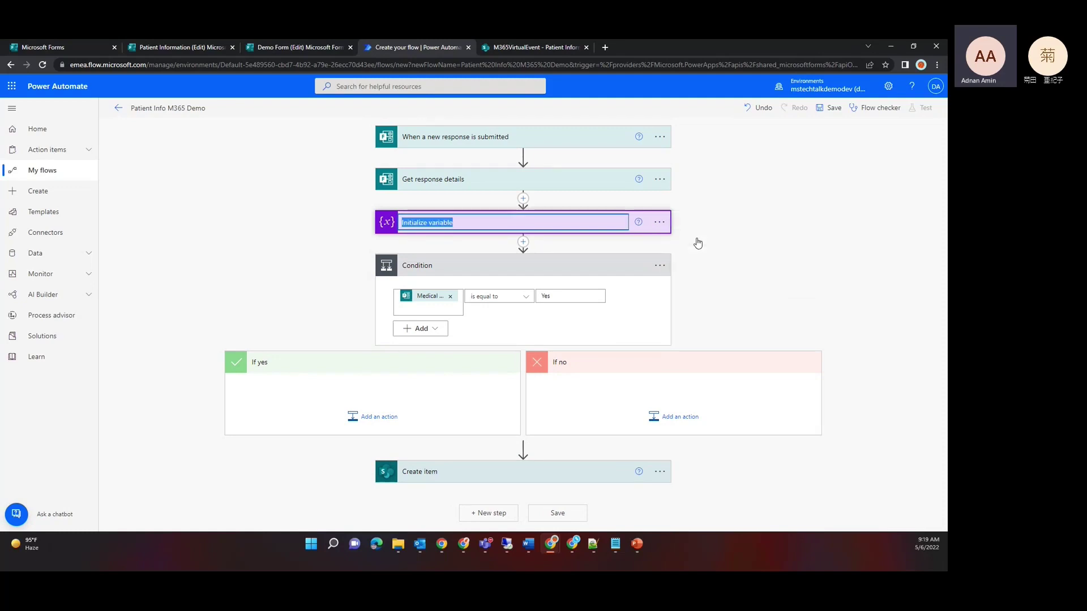
key(Right)
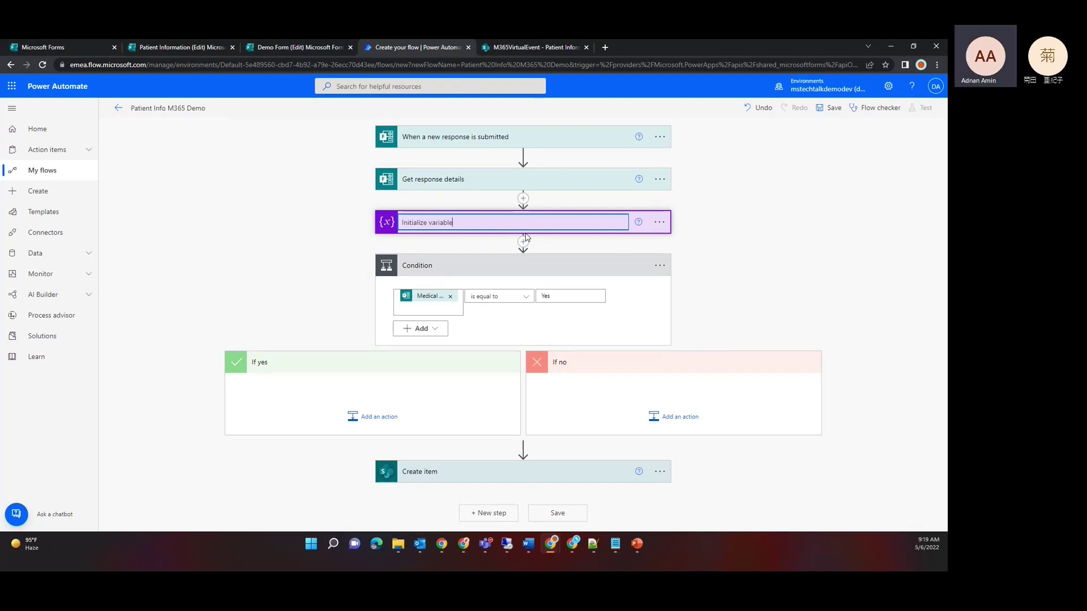
key(ctrl+shift+Left)
key(ctrl+shift+Left)
key(Right)
text(- Me)
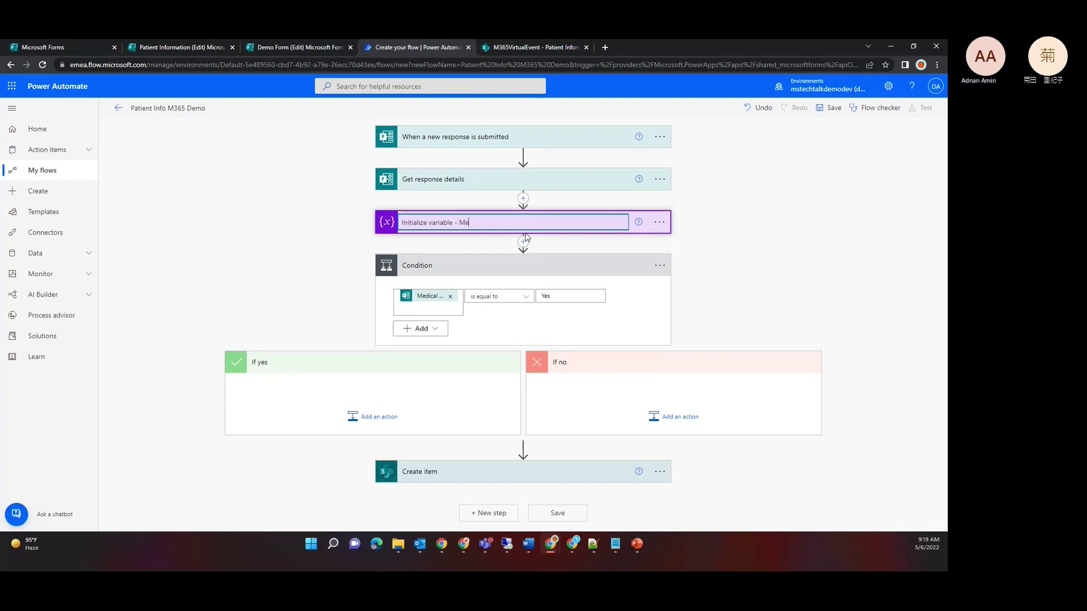
text(dical History)
Step: Add a Set variable action to the If yes branch targeting MedicalHistory
click(374, 416)
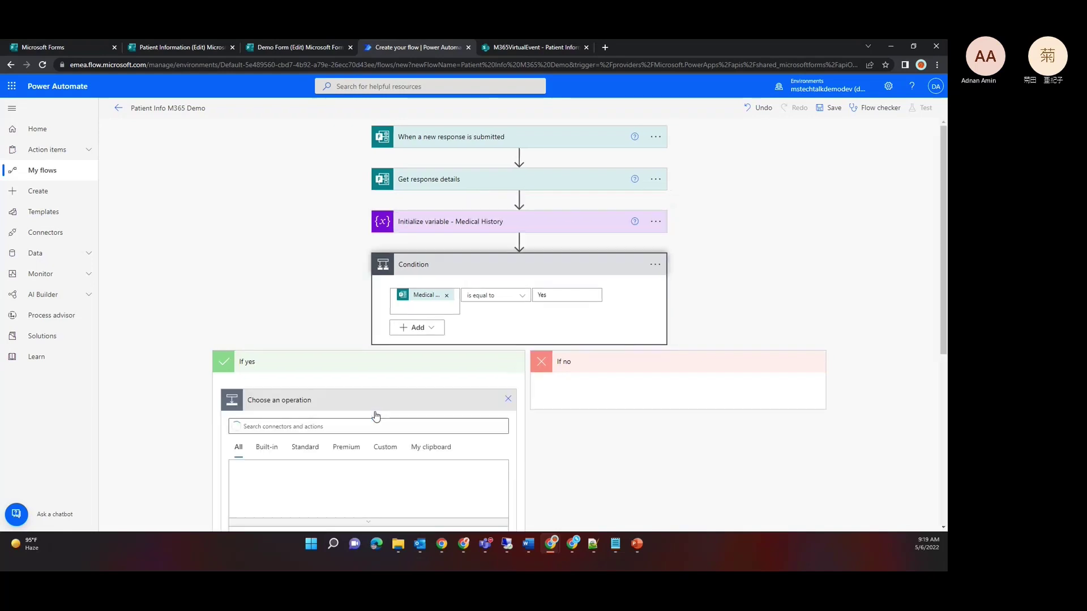
text(update)
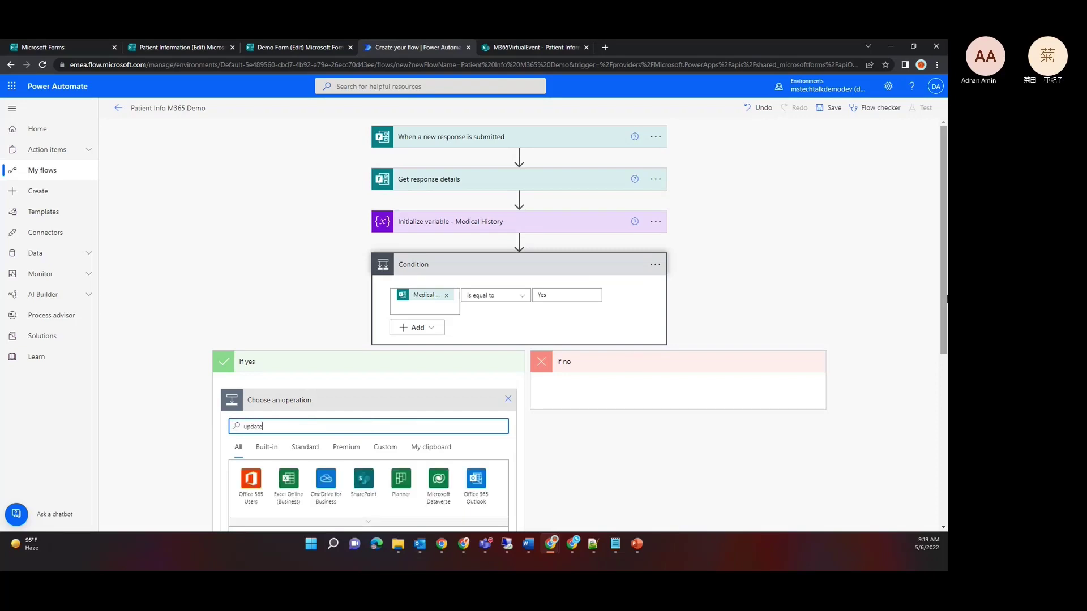
drag(941, 290, 939, 392)
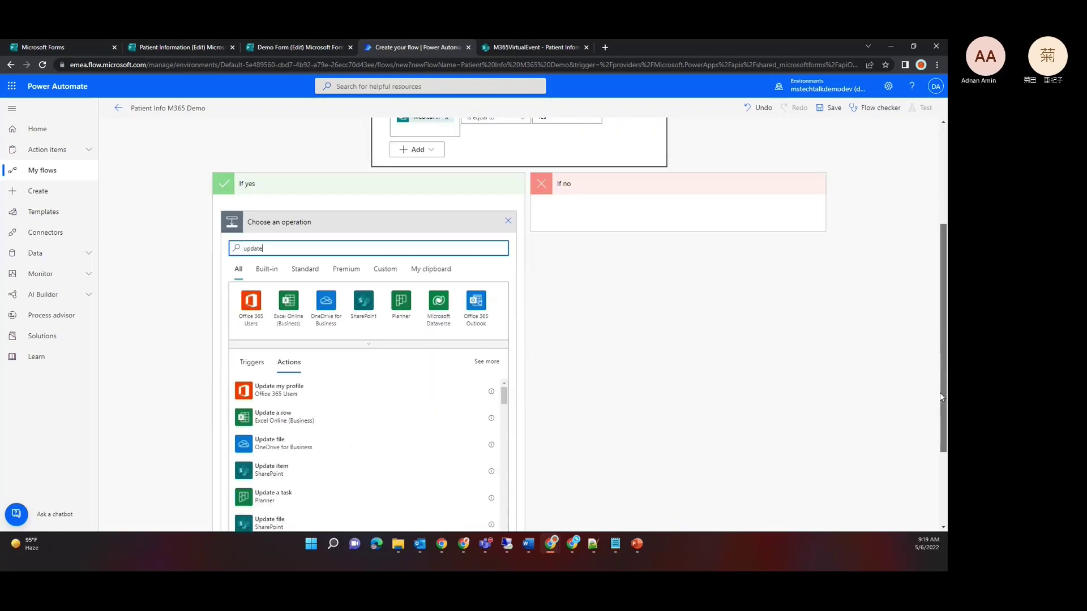
double_click(308, 233)
text(s)
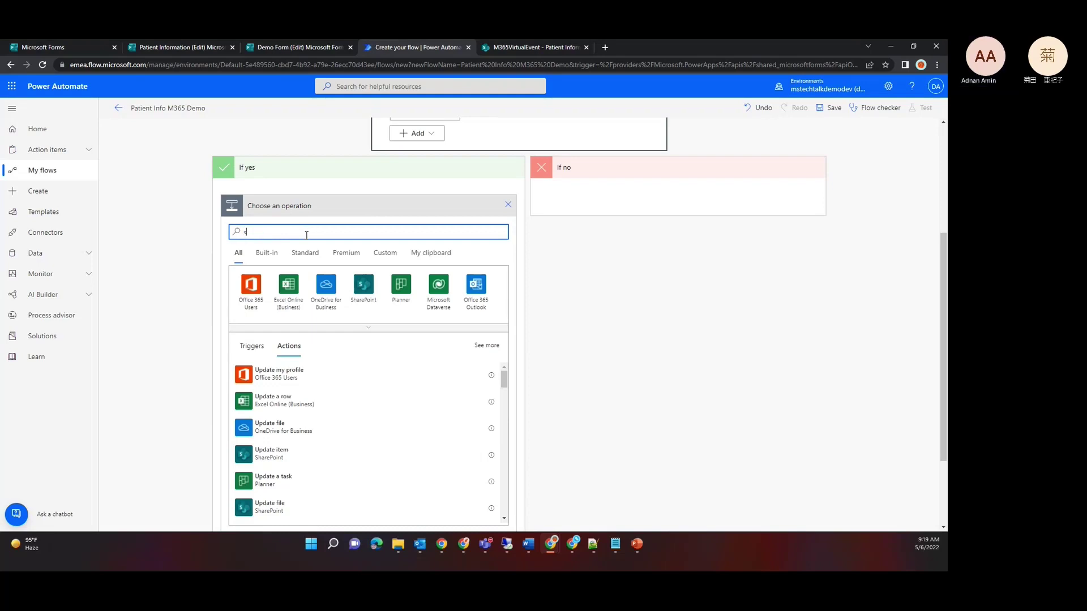
text(et var)
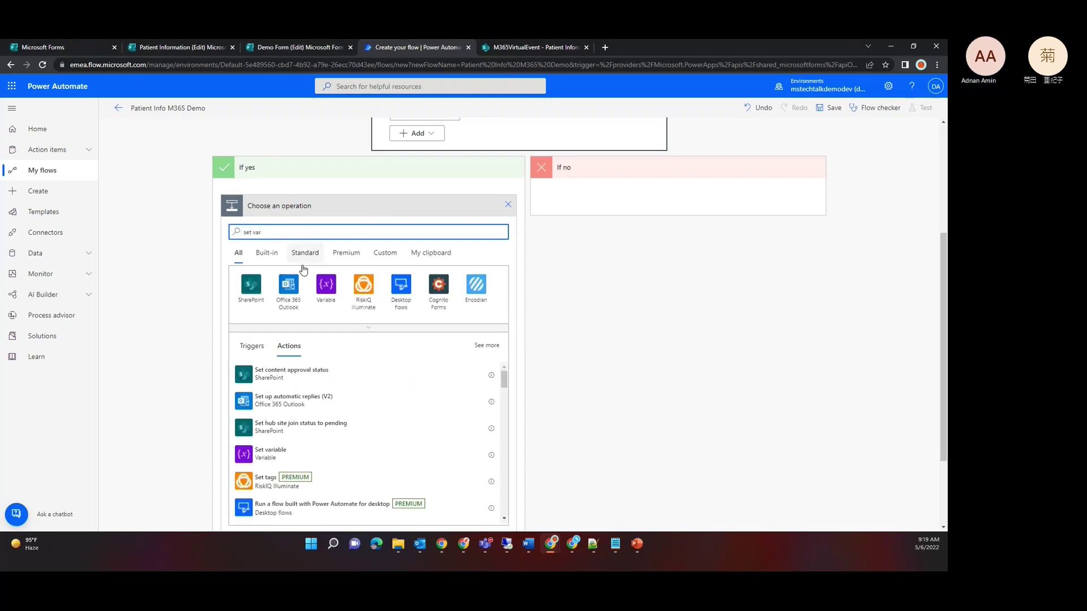
click(284, 451)
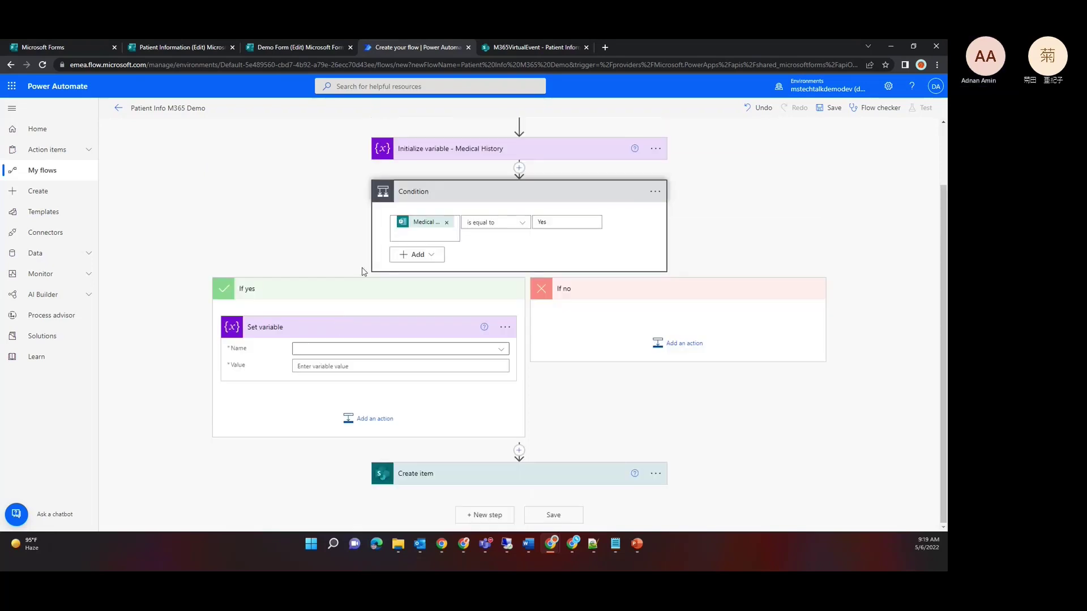
click(478, 349)
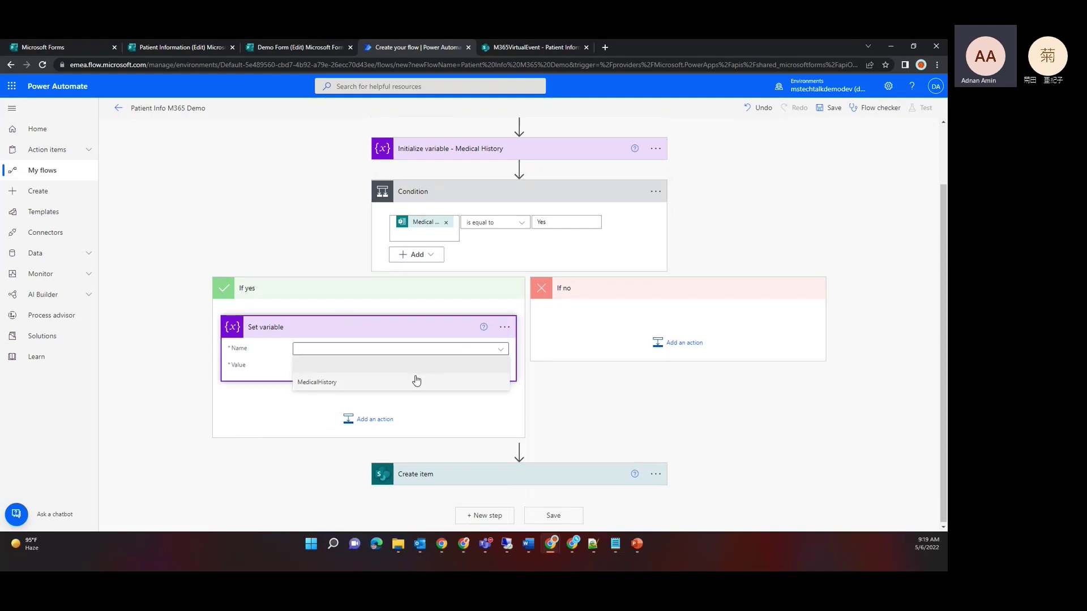
click(404, 383)
Step: Set the MedicalHistory value to the expression true
click(360, 366)
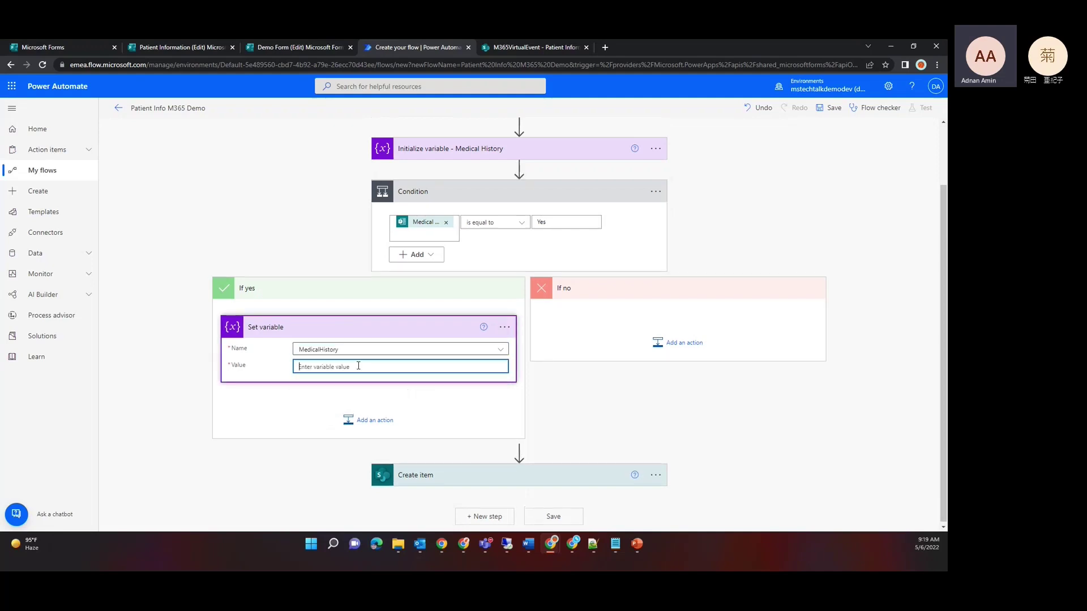
click(618, 385)
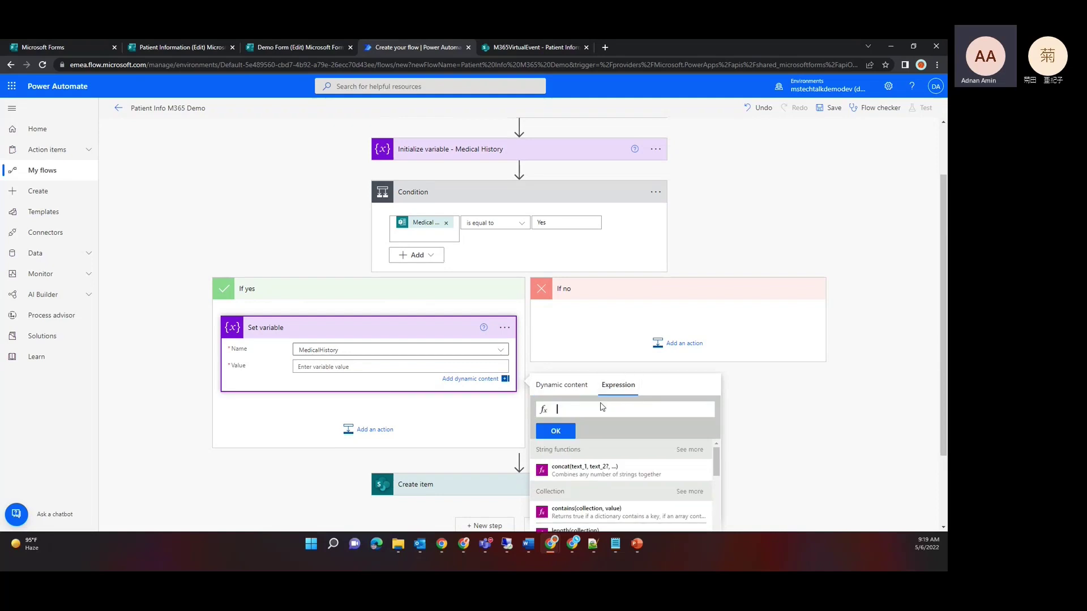
text(true)
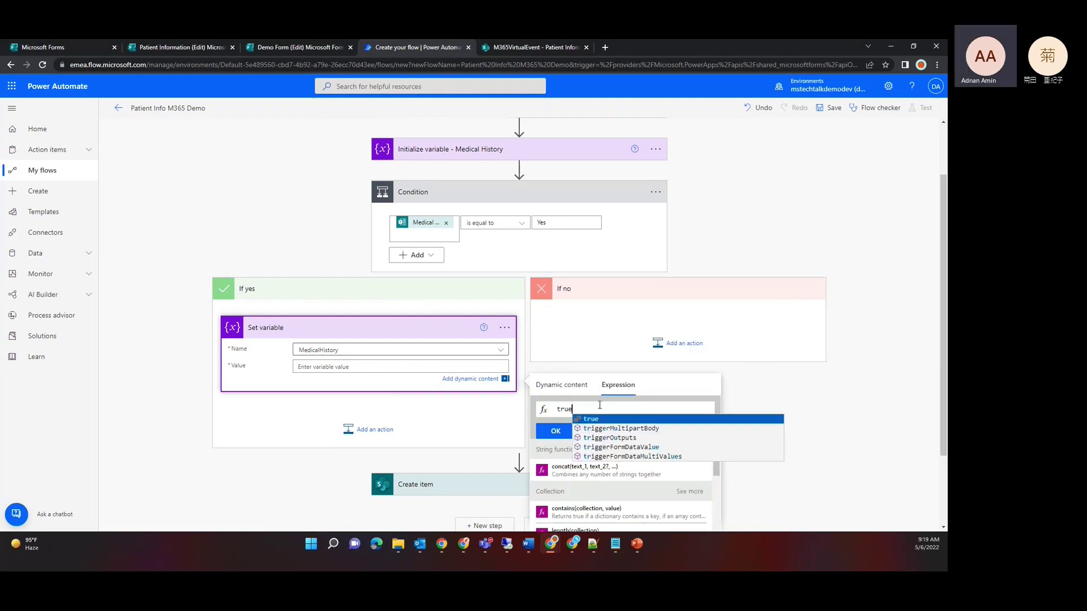
click(589, 420)
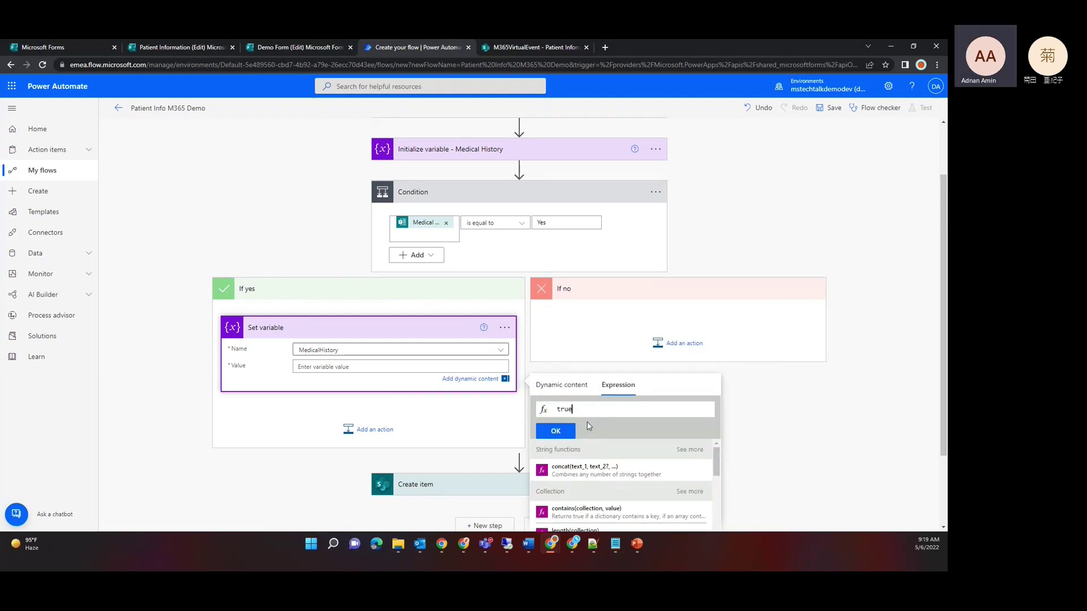
click(555, 431)
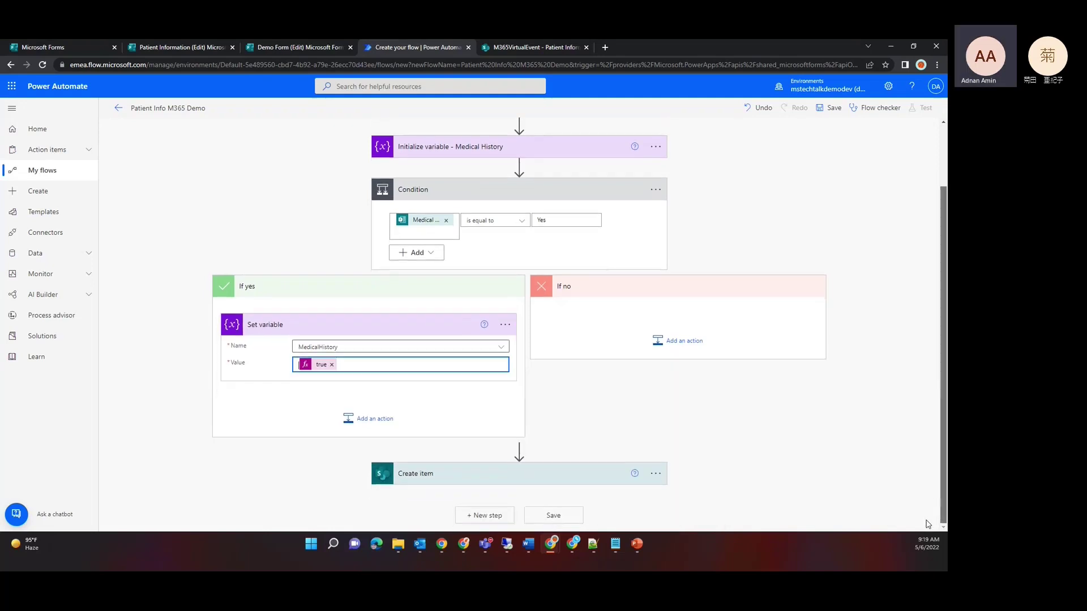
Step: Replace Create item's Medical History value No with the MedicalHistory variable as a custom value
click(581, 478)
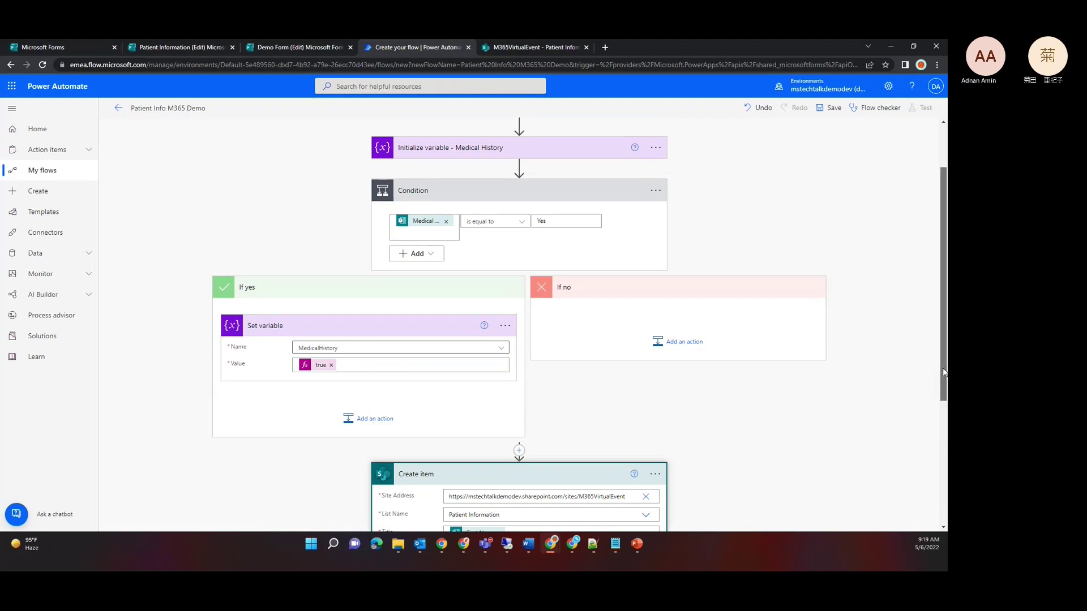
drag(943, 374, 940, 510)
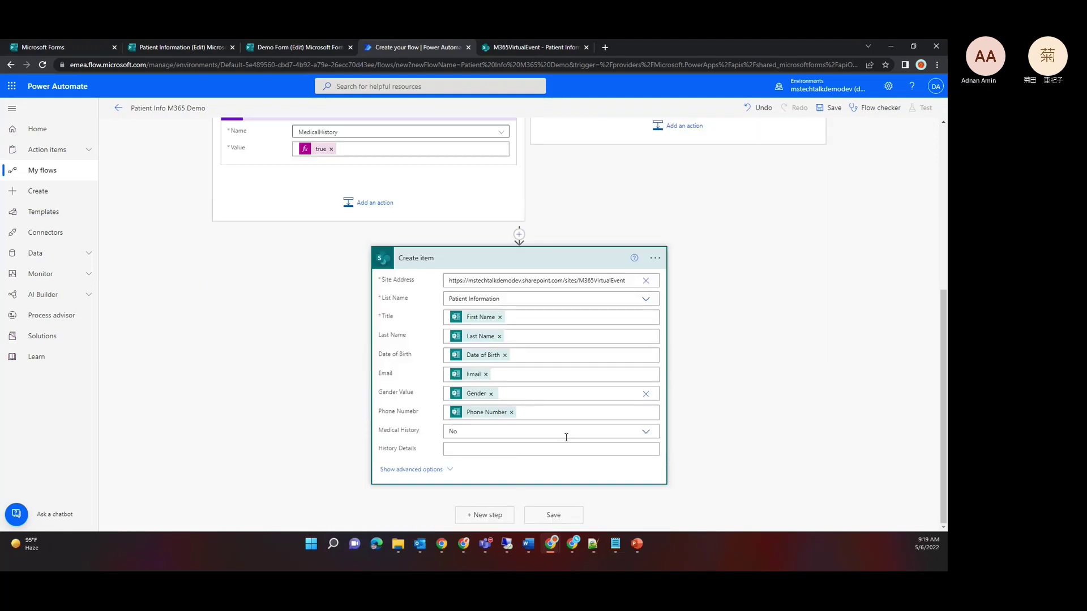
click(646, 432)
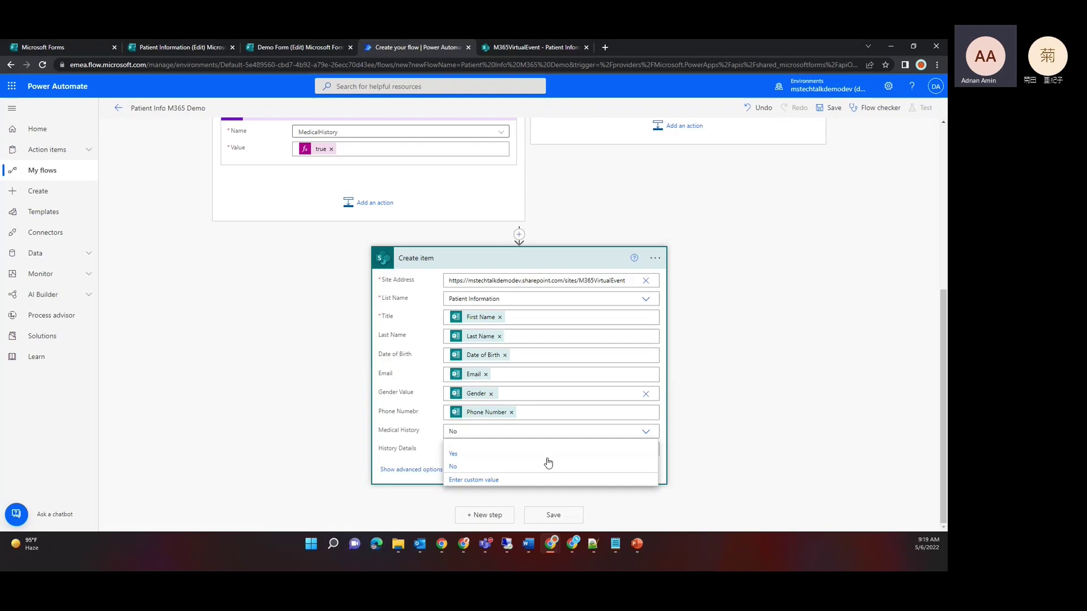
click(478, 481)
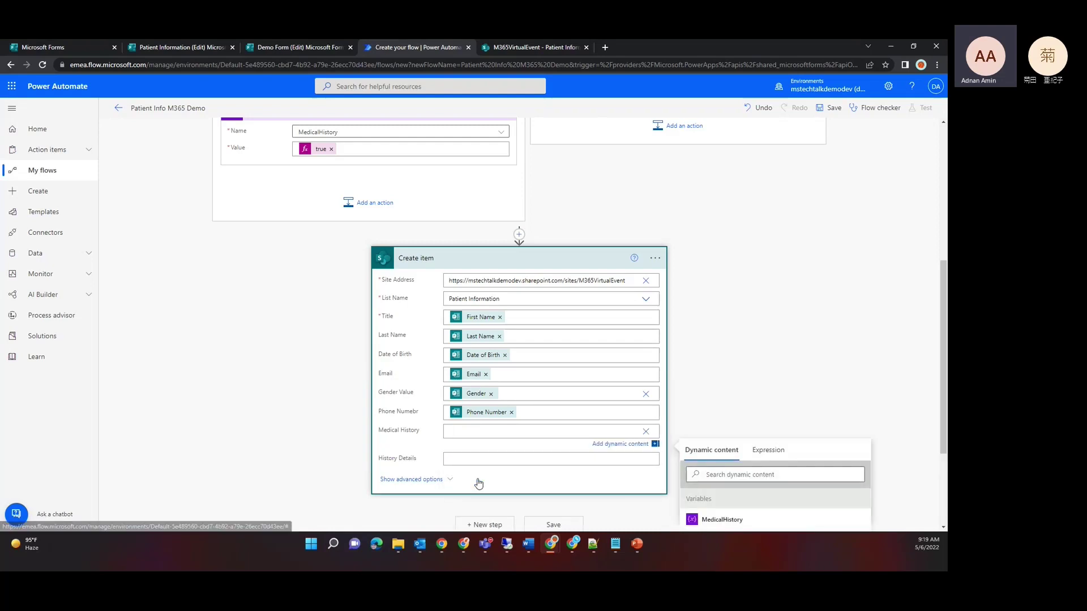
click(719, 521)
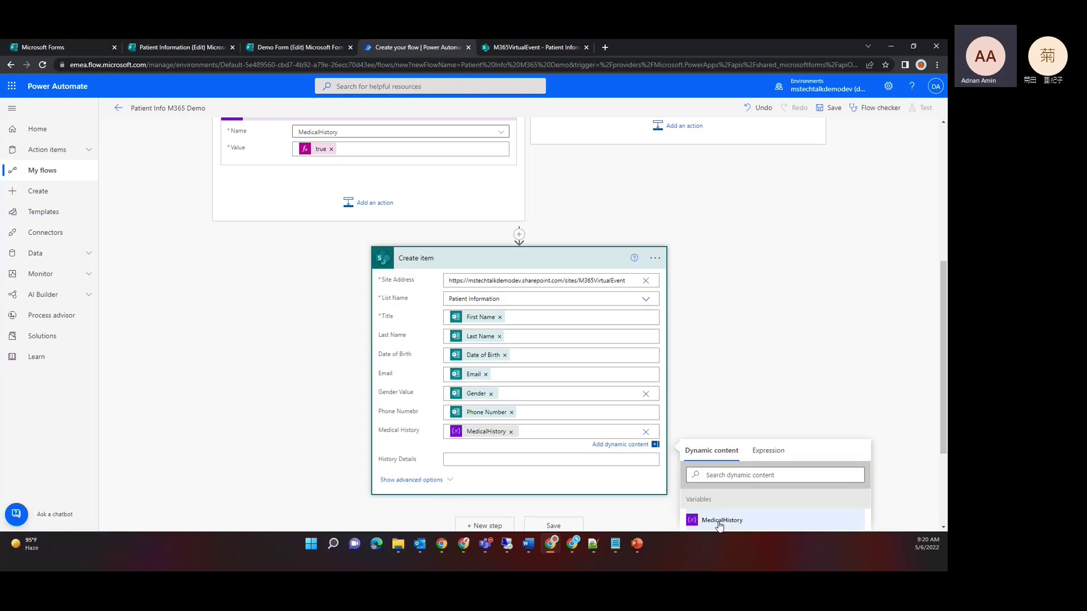
click(753, 410)
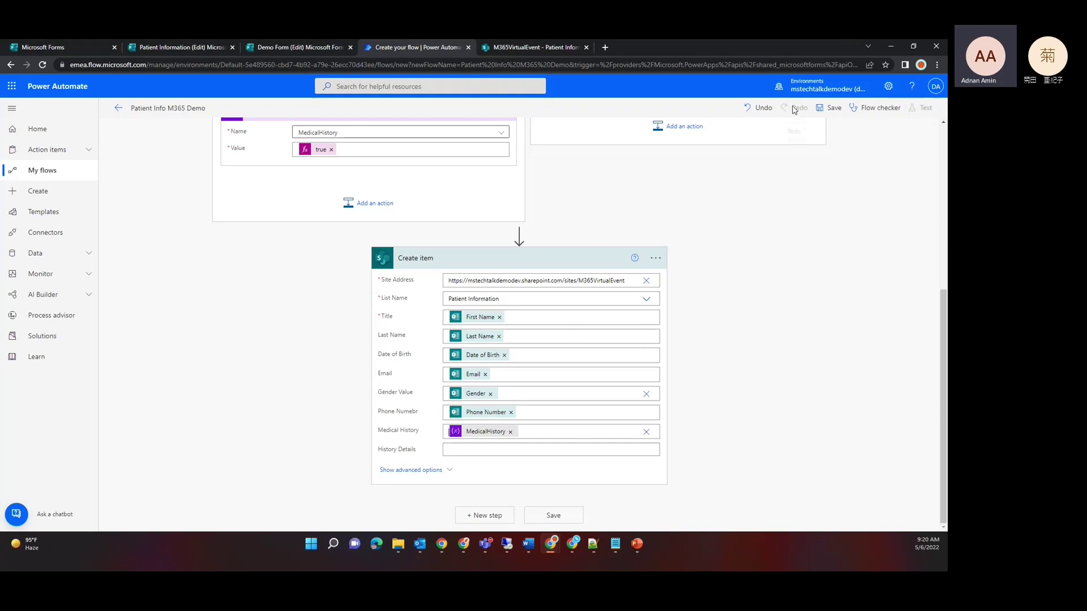
Step: Save the flow and confirm Flow checker reports zero errors and warnings
click(821, 109)
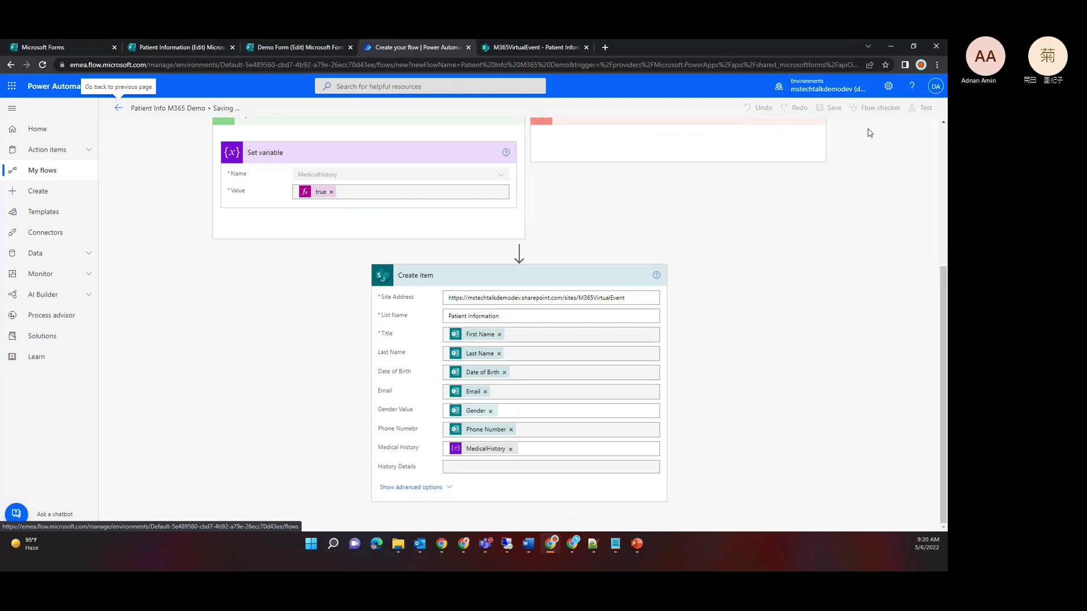
click(874, 109)
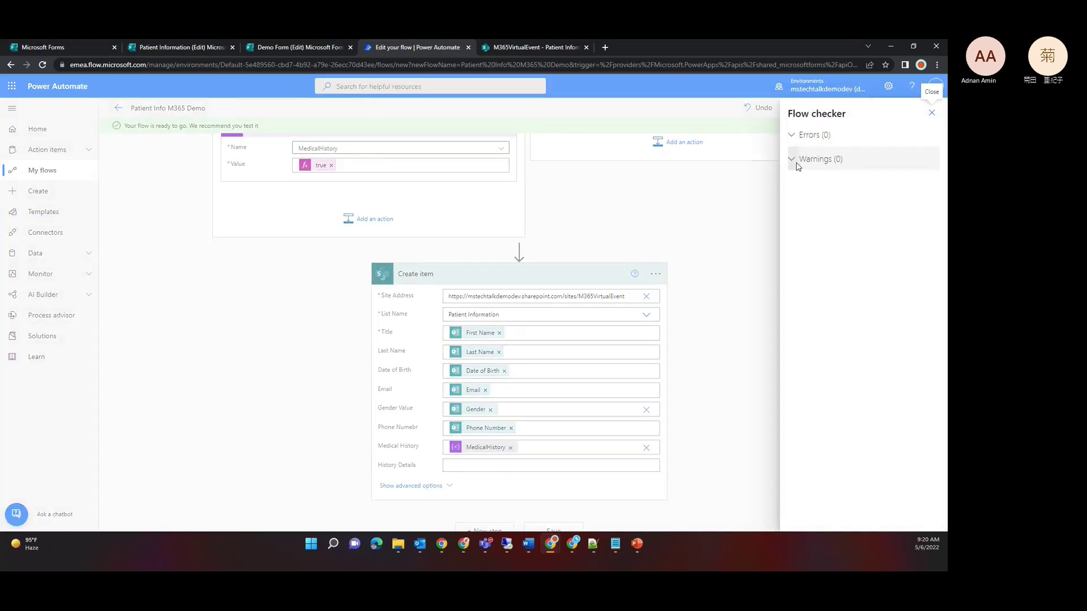
click(931, 112)
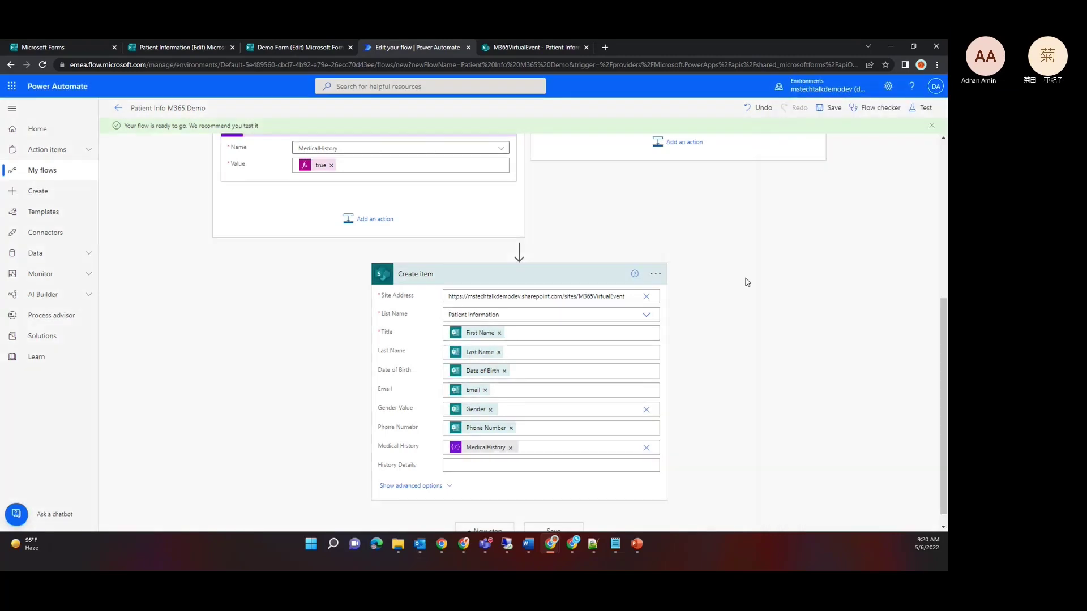
scroll(747, 282, up, 2)
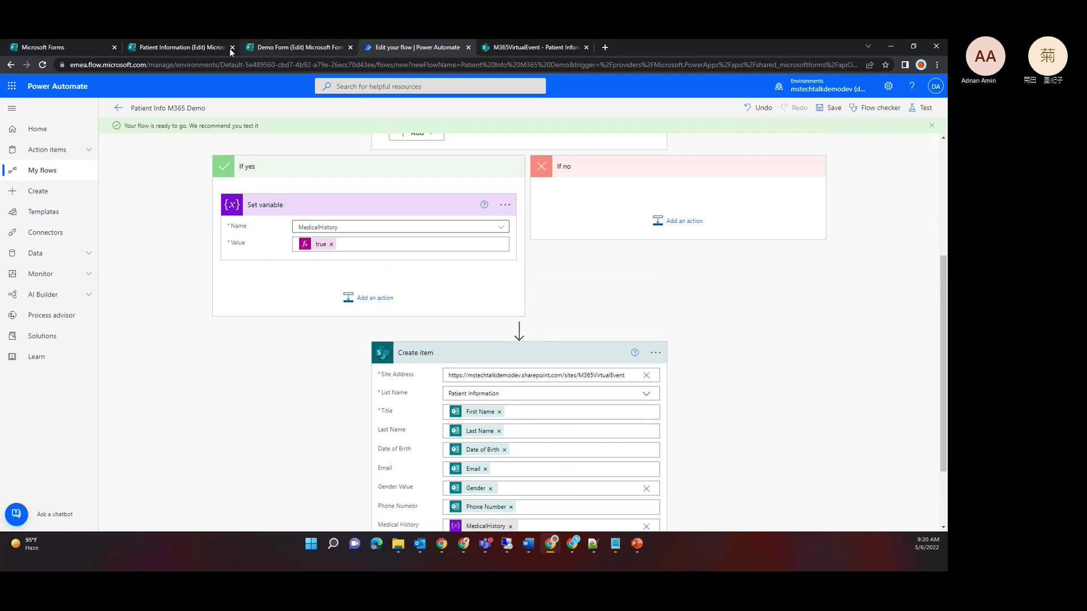
Step: Preview the Patient Information form and enter First Name M365, Last Name Demo and the respondent's email
click(195, 50)
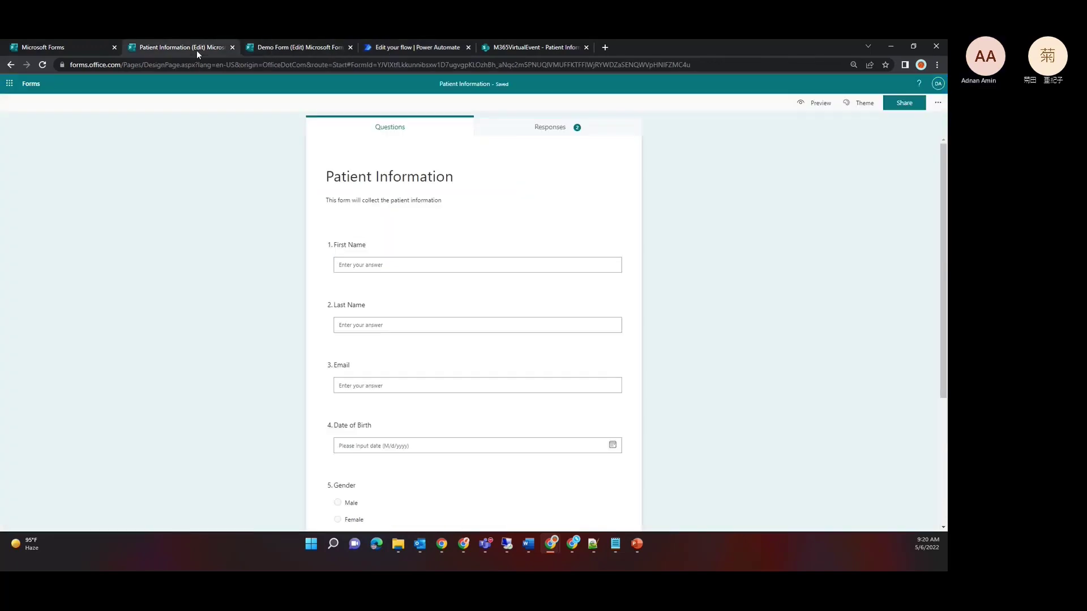
click(815, 102)
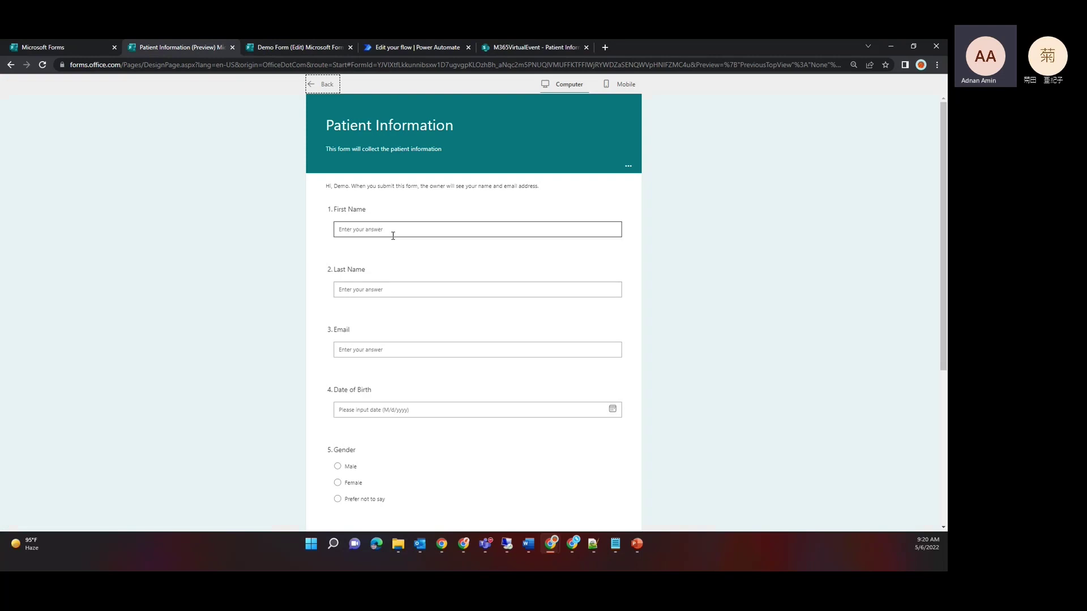
click(392, 232)
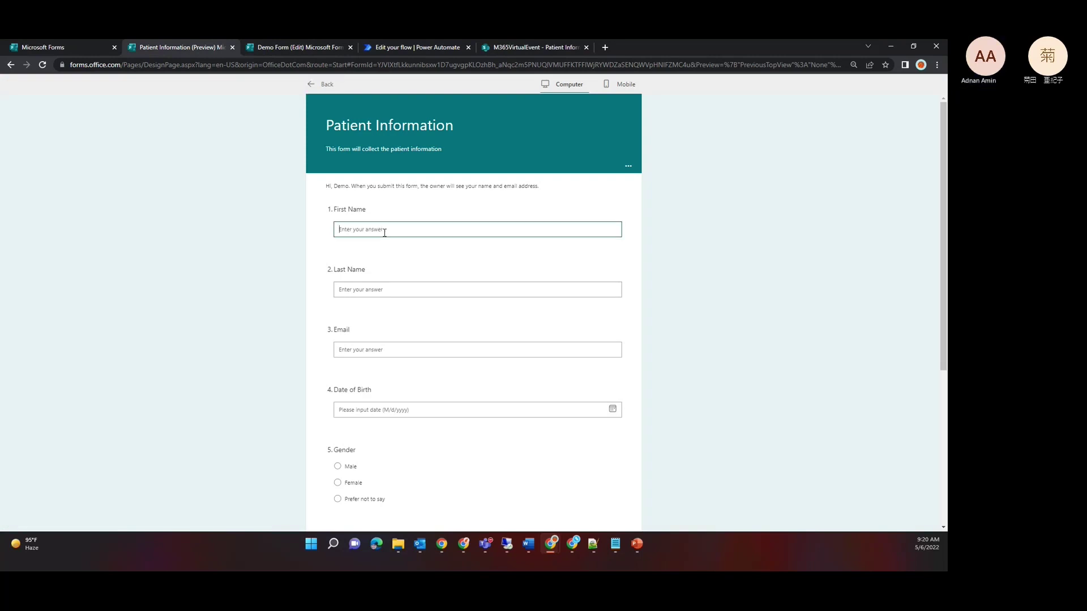
text(M)
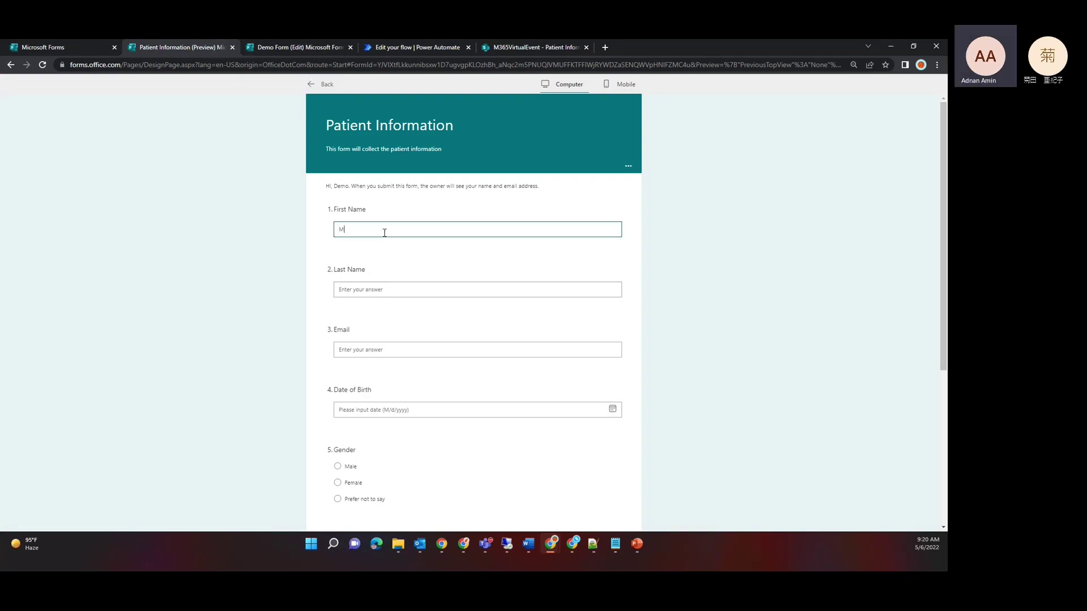
text(365)
click(379, 287)
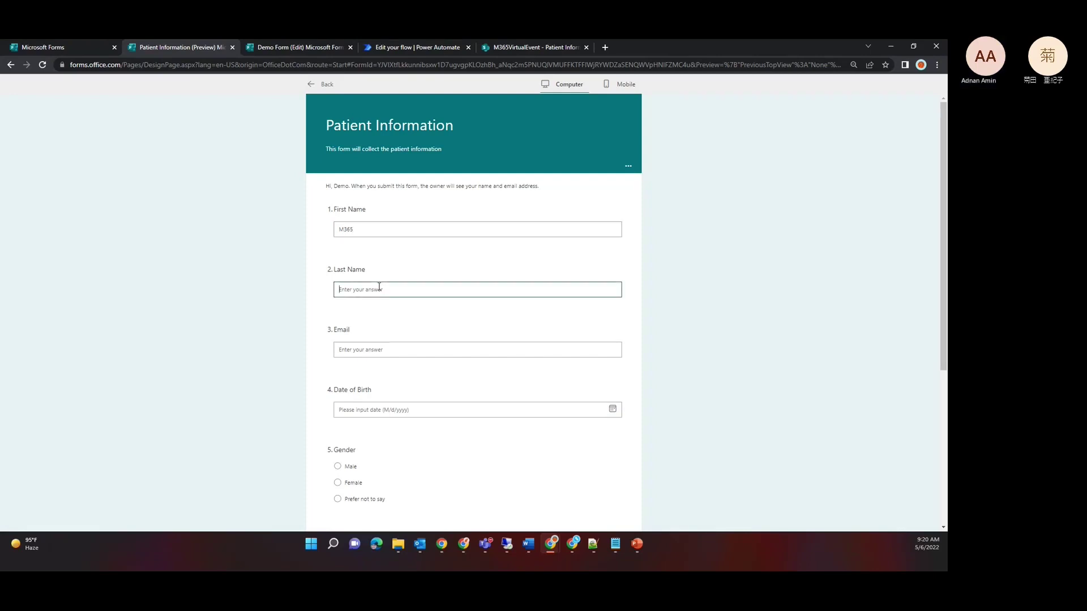
text(Demo)
click(382, 351)
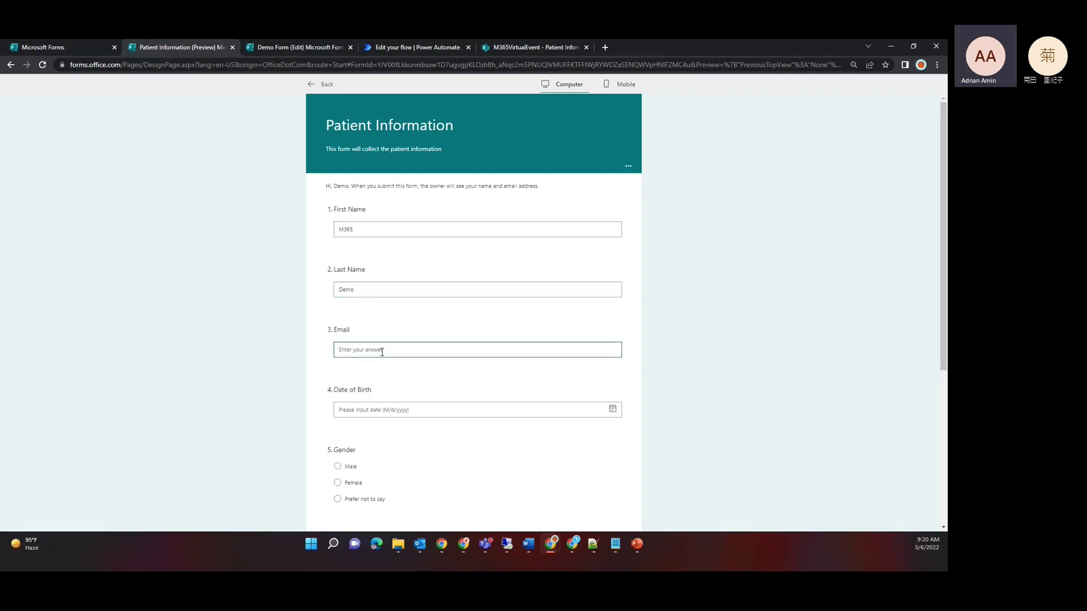
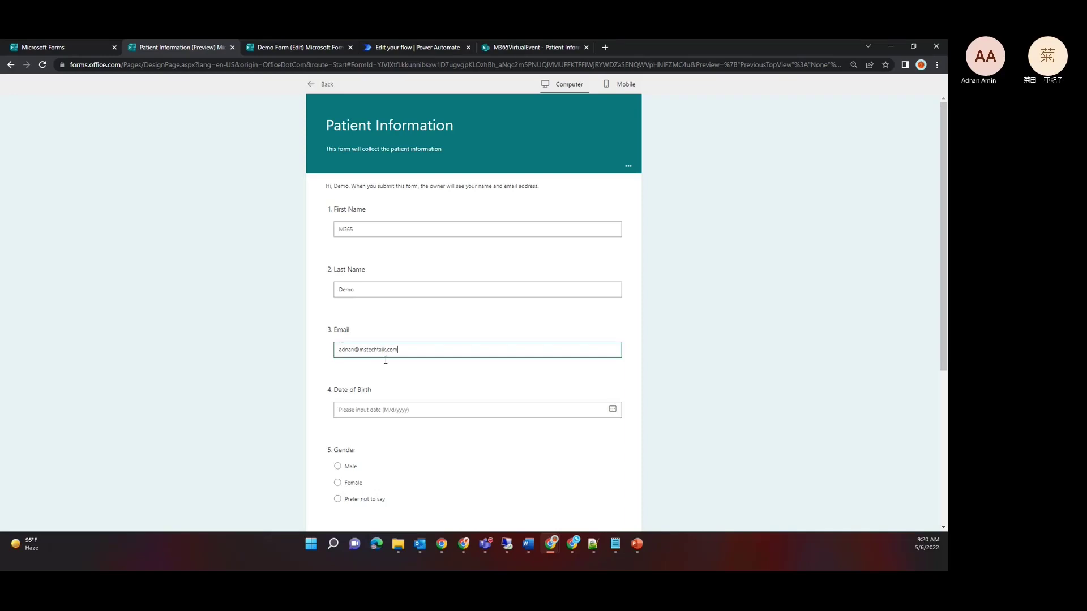
Step: Set Date of Birth to May 9, 2006 and Gender to Male
click(612, 408)
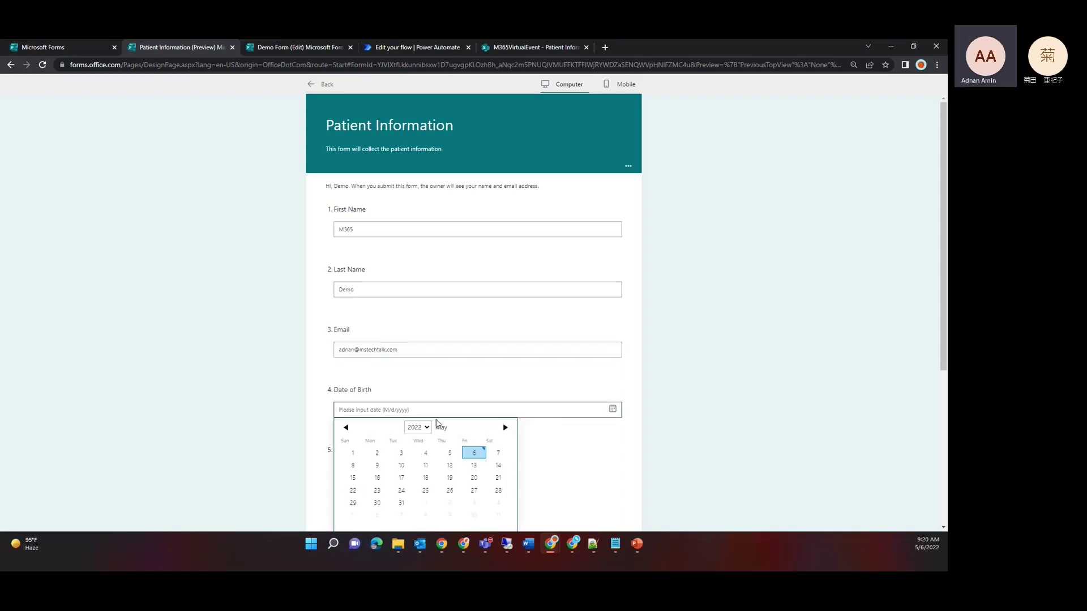
click(418, 427)
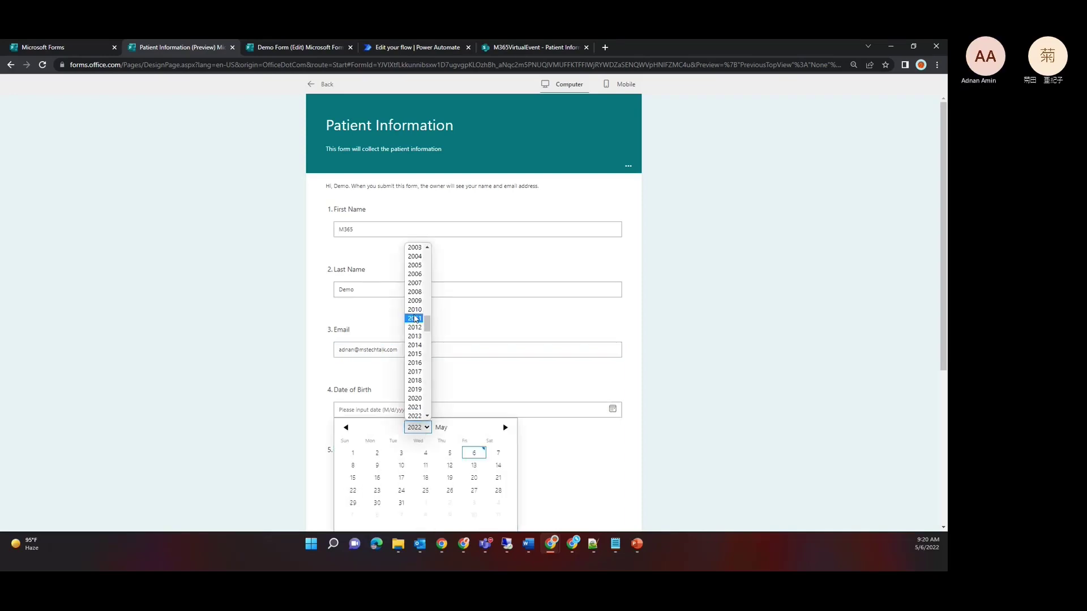
click(415, 277)
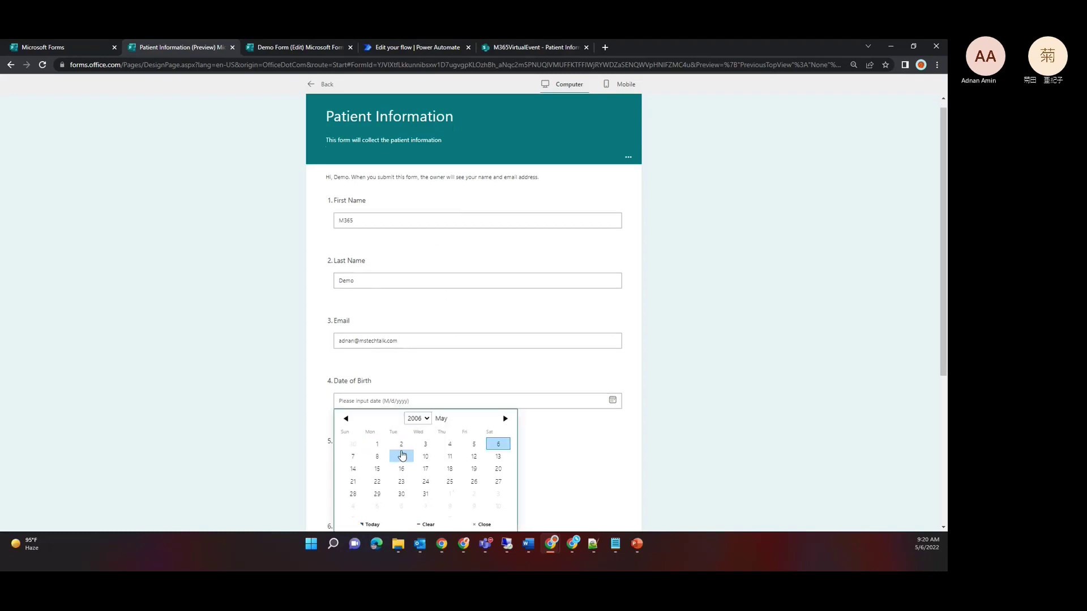
click(399, 459)
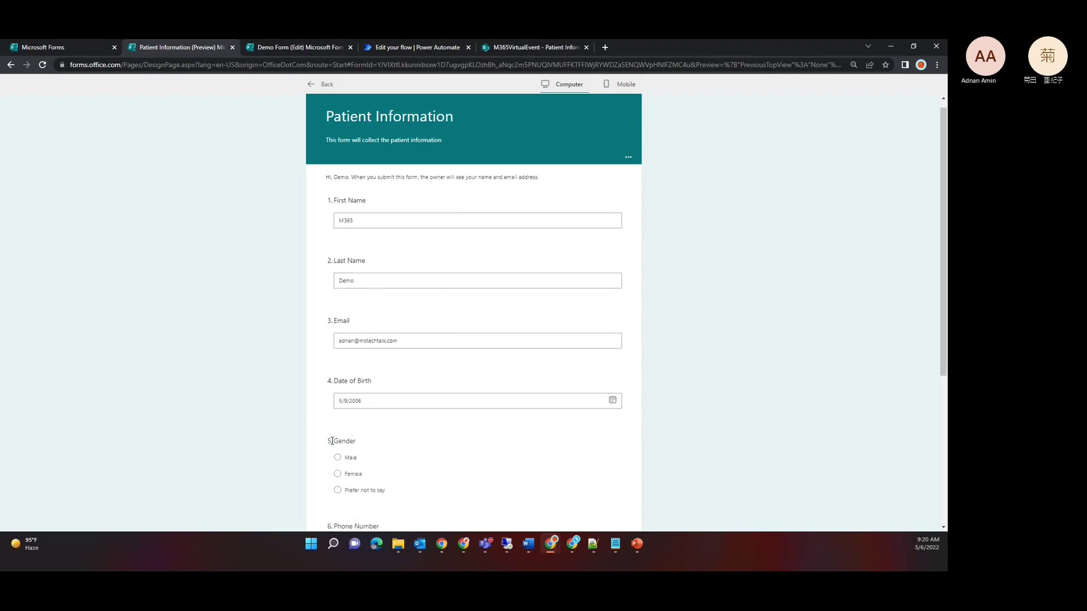
click(338, 457)
Step: Enter a phone number, answer No for Medical History, and submit the response
scroll(328, 418, down, 4)
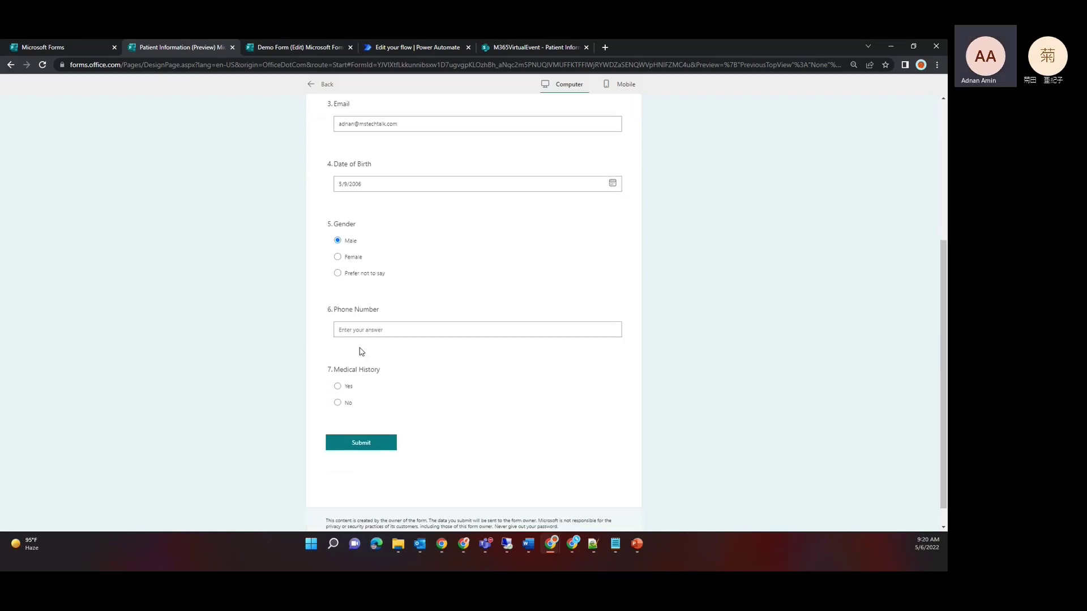
click(365, 332)
text(1231233)
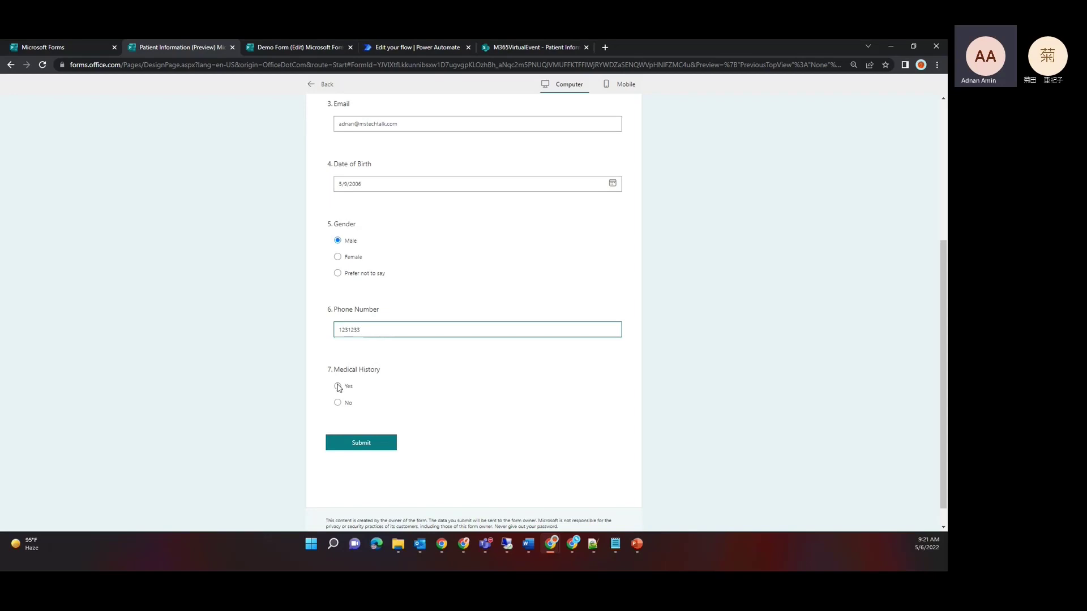
click(337, 403)
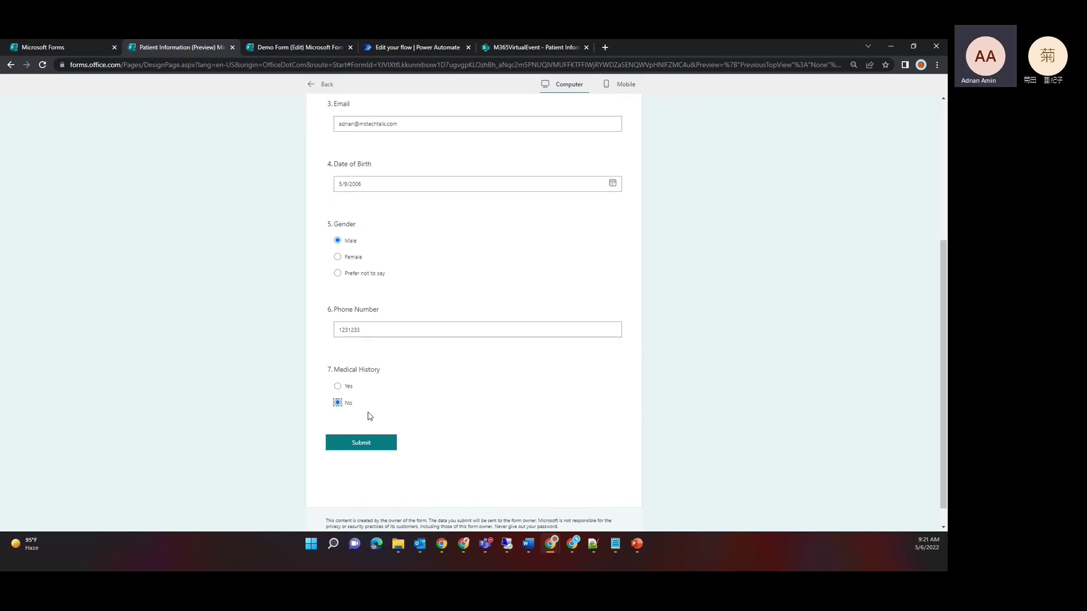
click(352, 443)
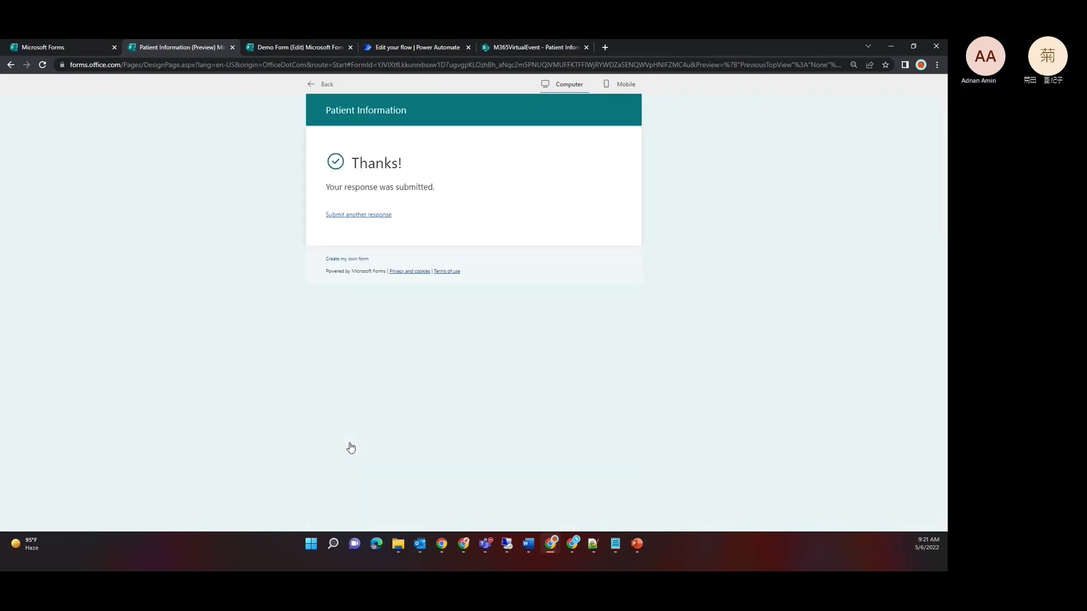
Step: Go to the flow's details page, dismiss the ready notice, and open the latest run
click(398, 48)
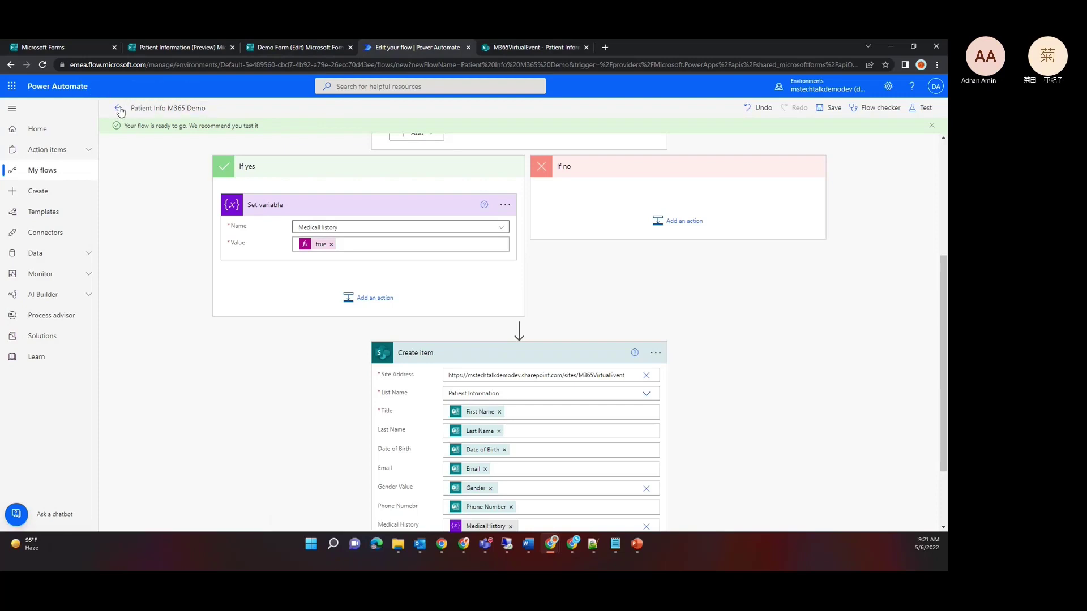
click(120, 108)
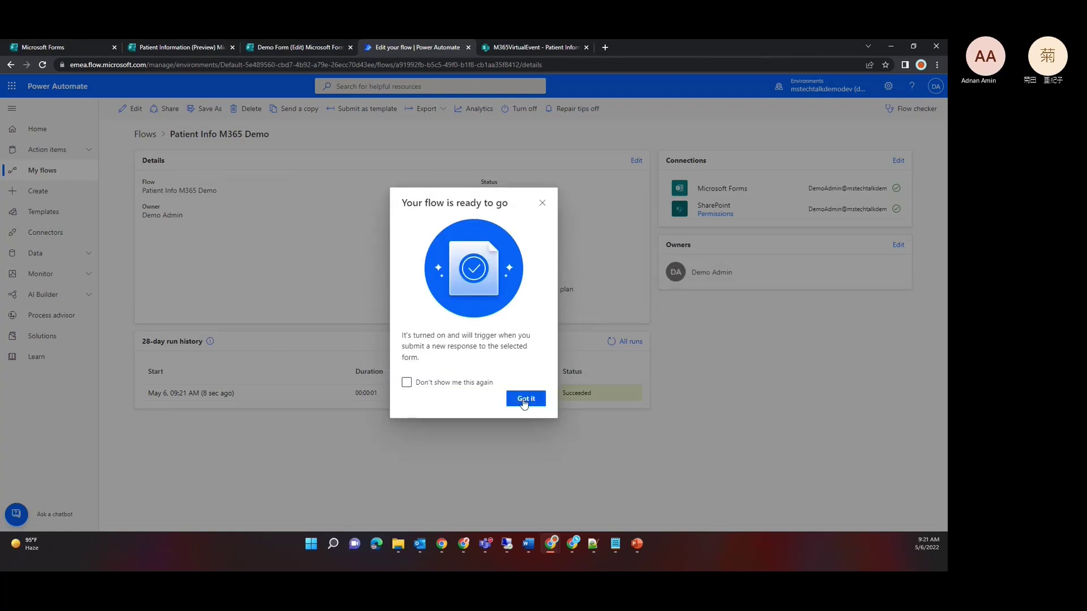
click(524, 400)
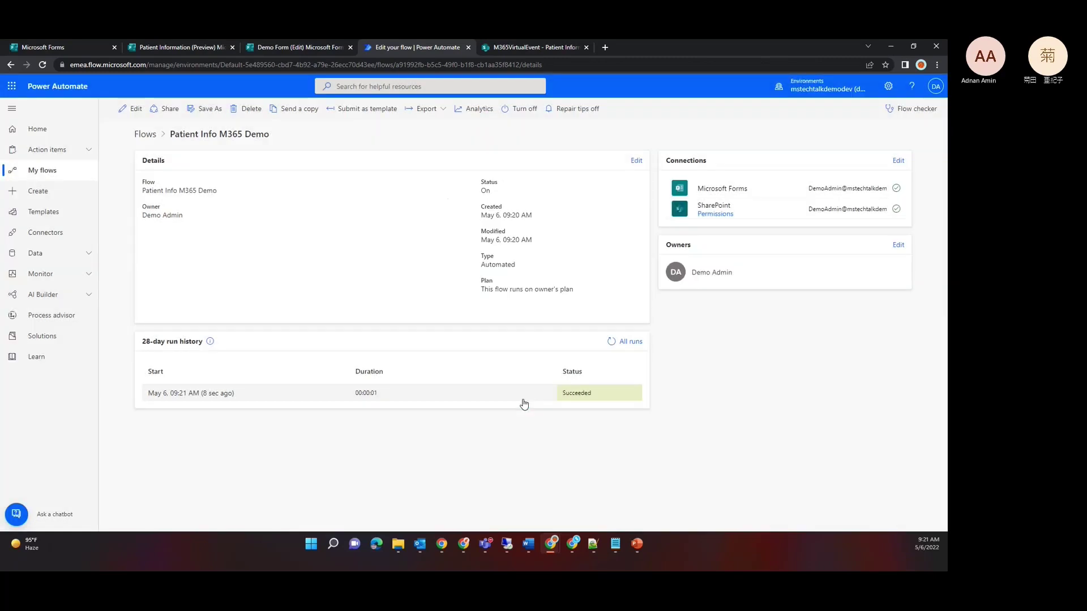
click(221, 394)
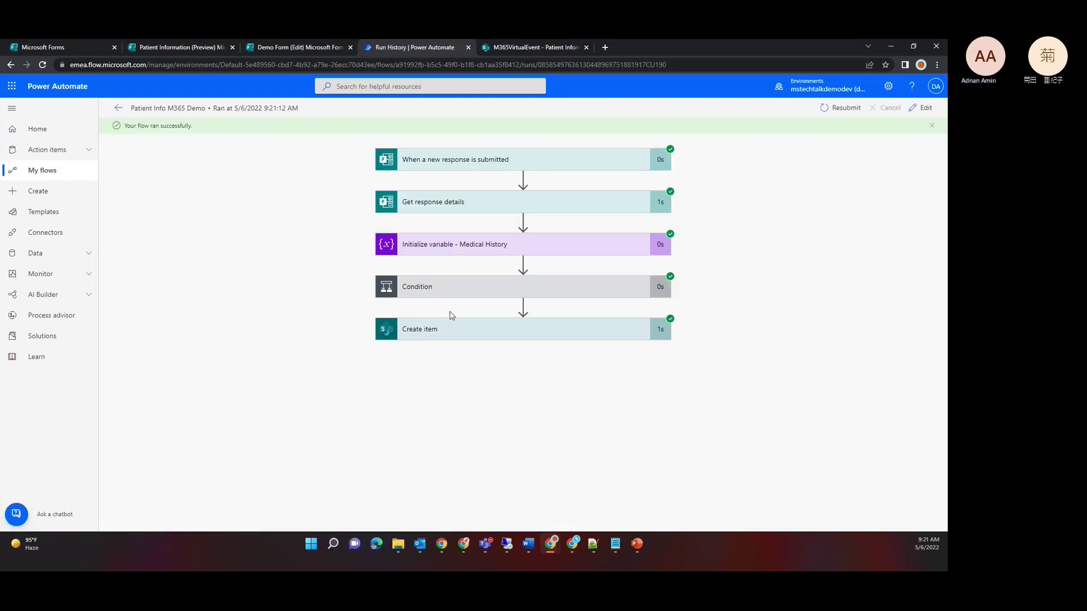
Step: Review the run's Create item inputs, then switch to the SharePoint Patient Information list
click(479, 328)
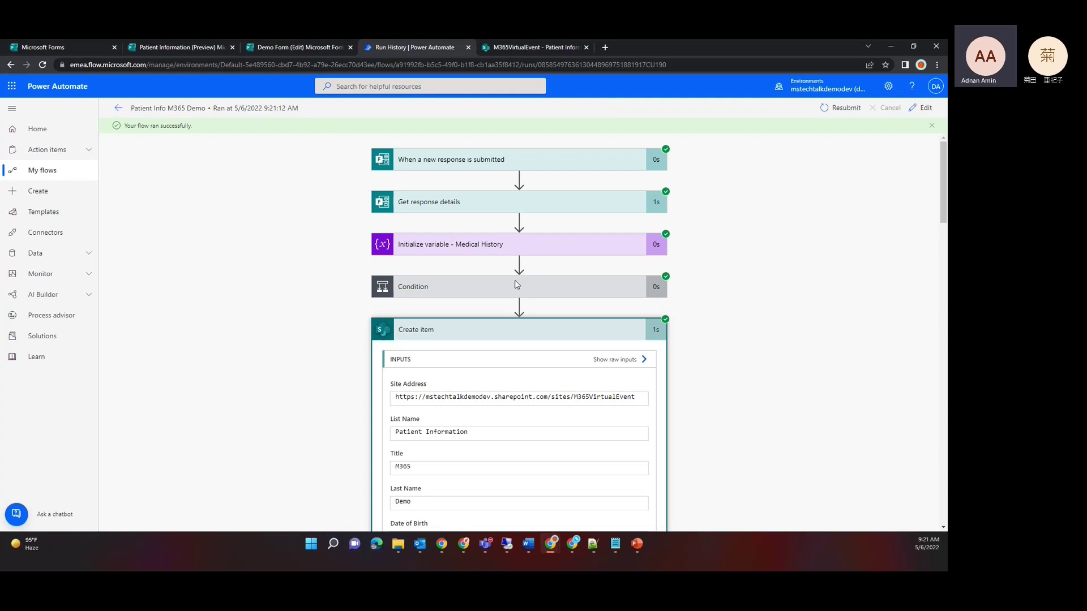
click(303, 61)
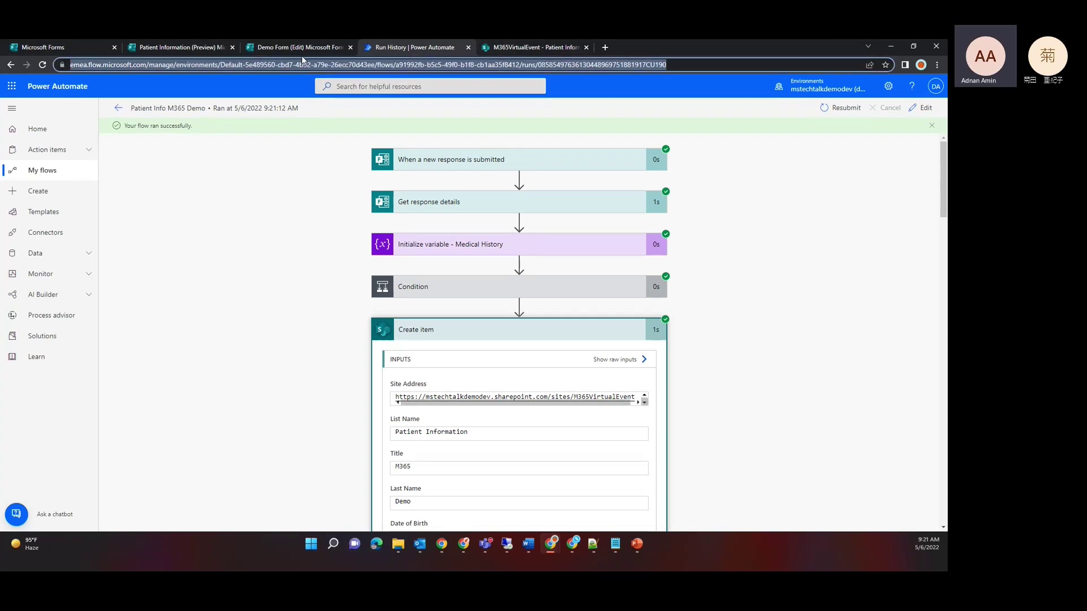
click(300, 47)
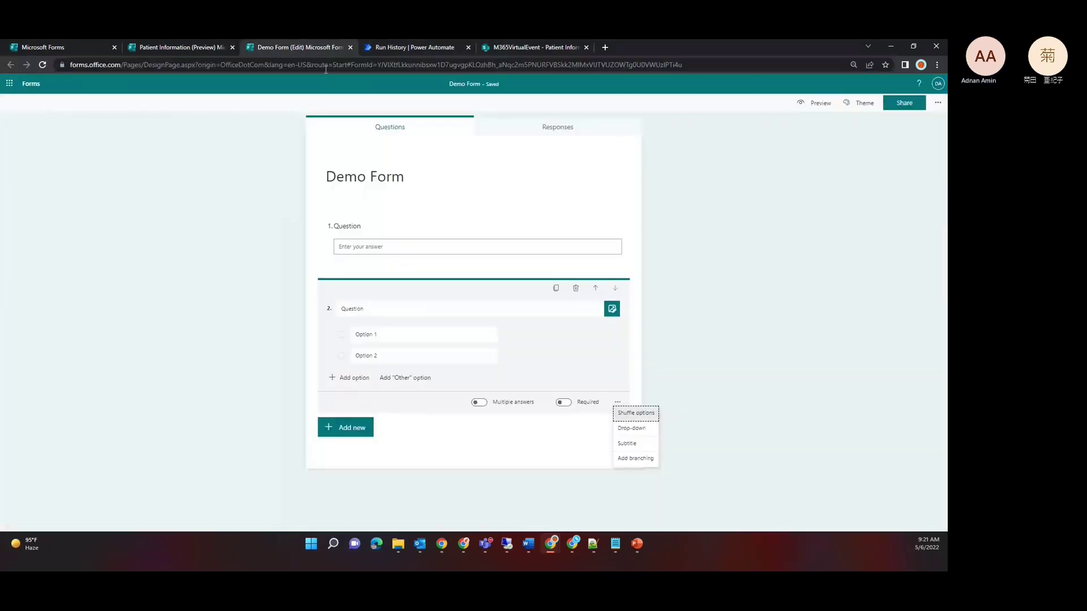
click(158, 46)
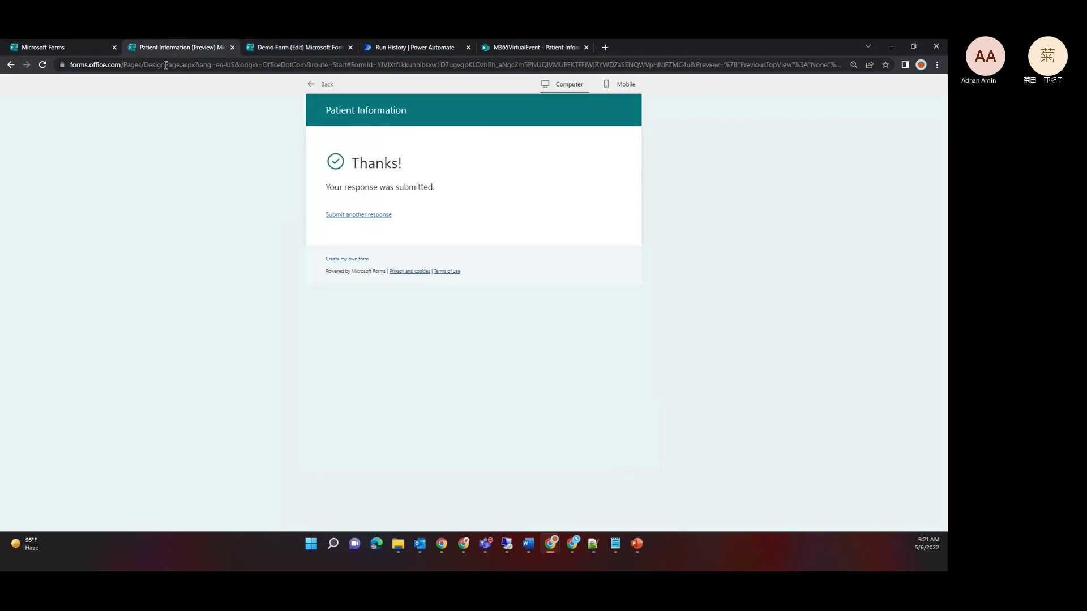
click(513, 44)
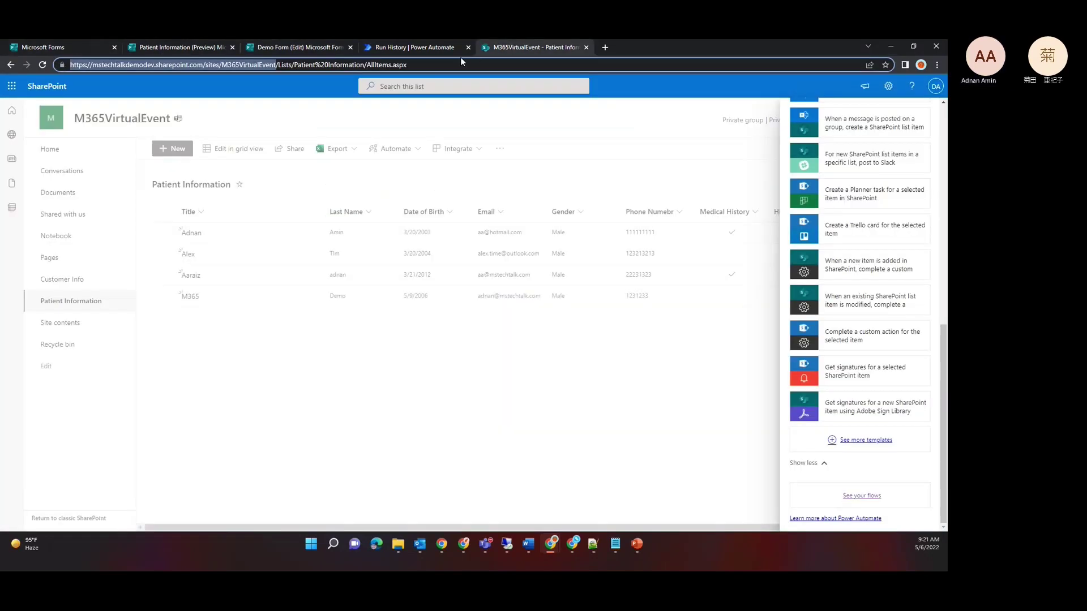
Step: Inspect the new M365 item's details in the list, then return to the Run History tab
click(306, 465)
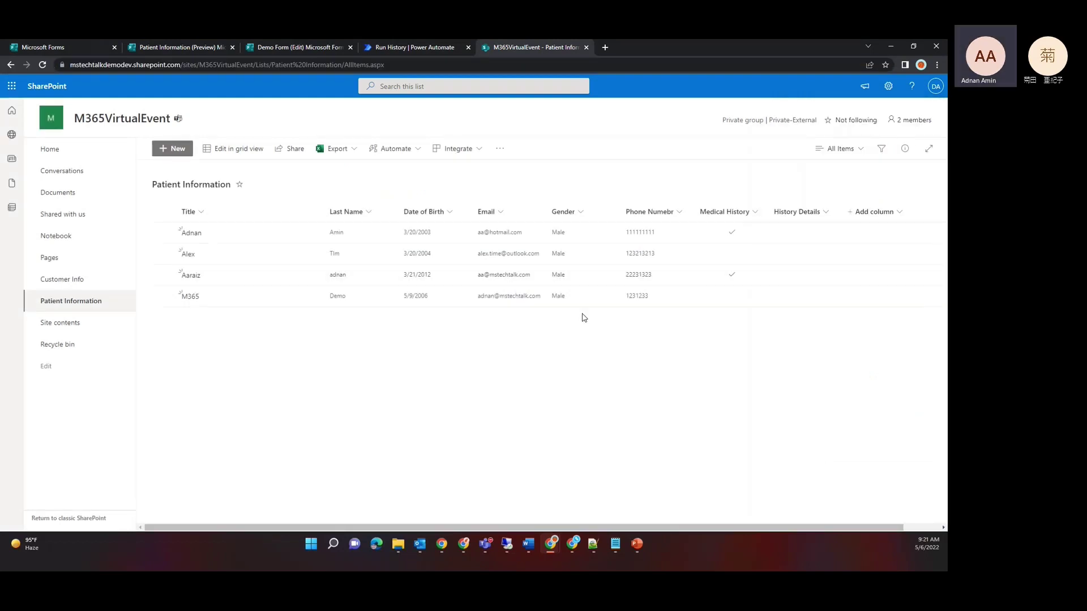
click(194, 299)
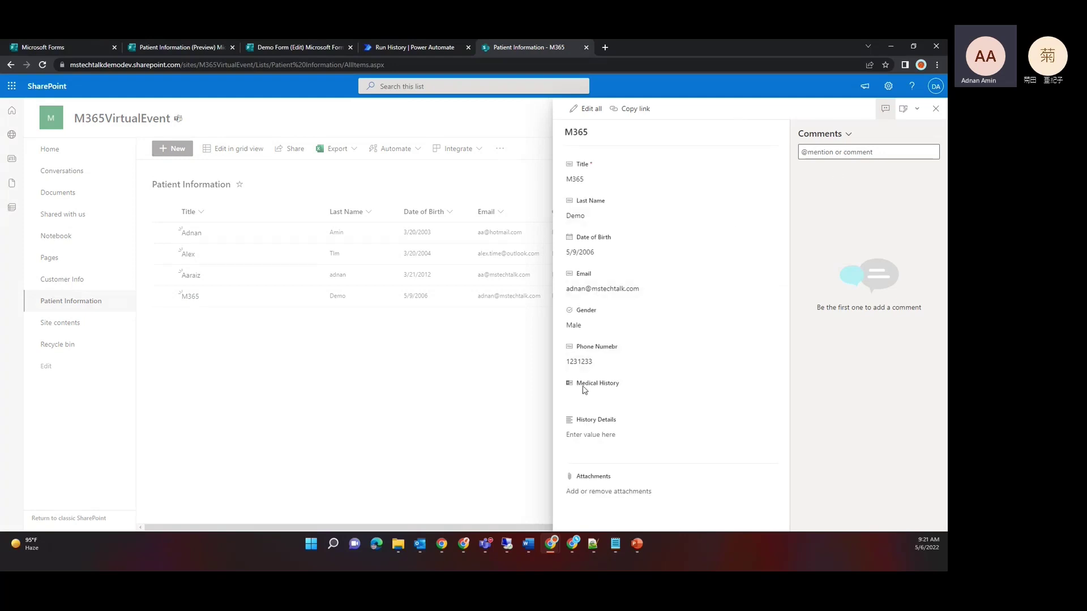
click(432, 430)
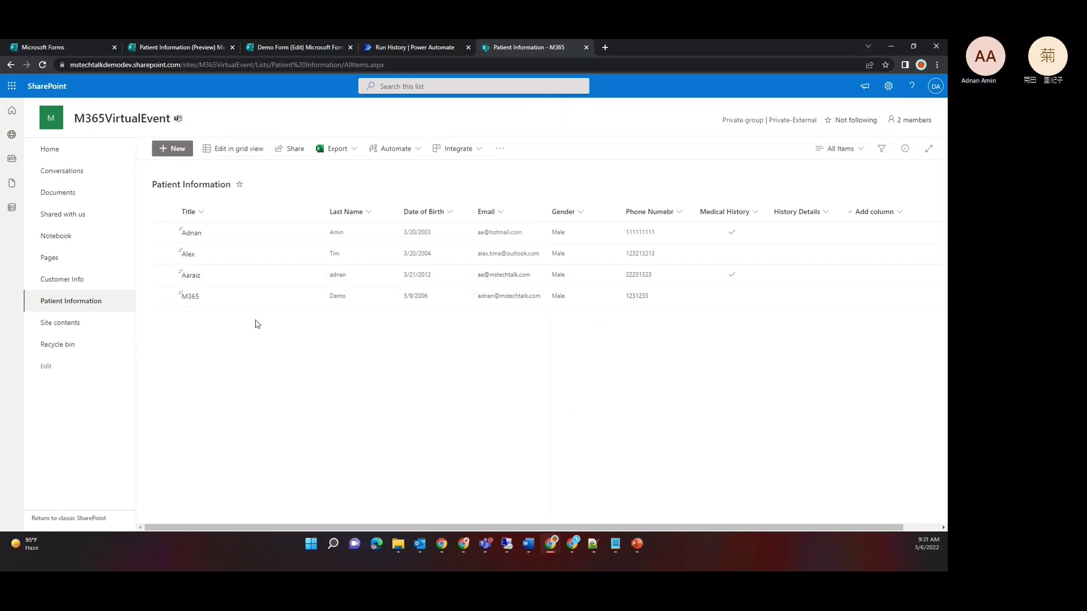
click(191, 297)
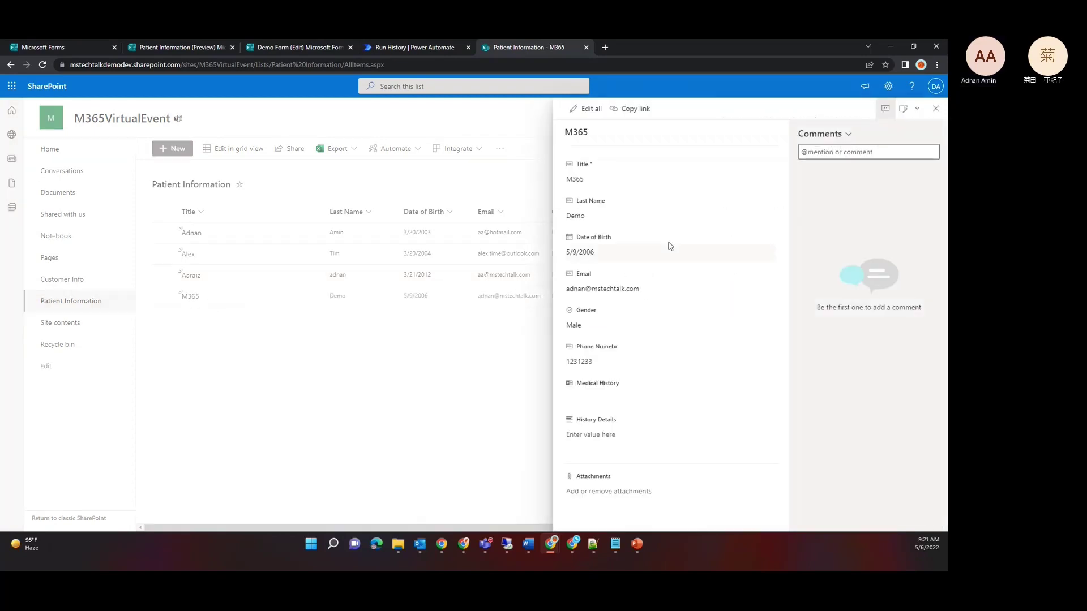
click(419, 425)
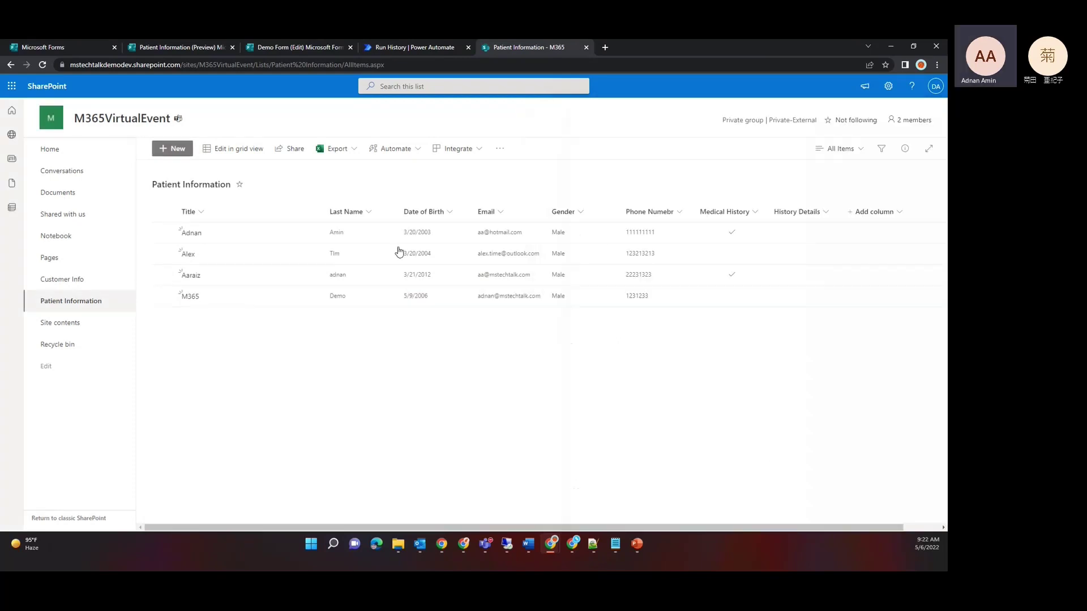
click(398, 49)
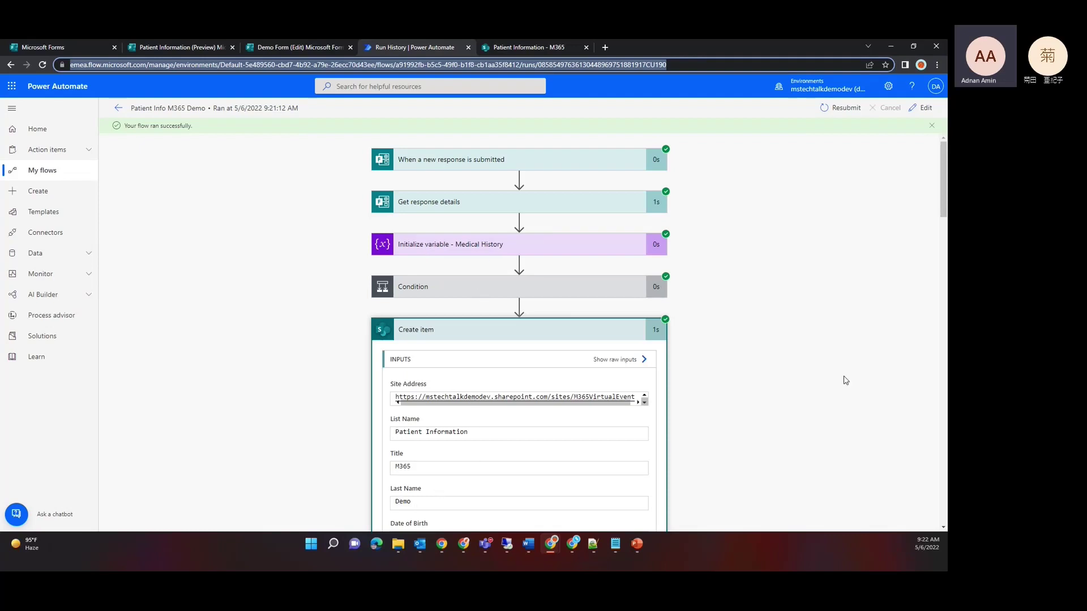
drag(944, 213, 944, 296)
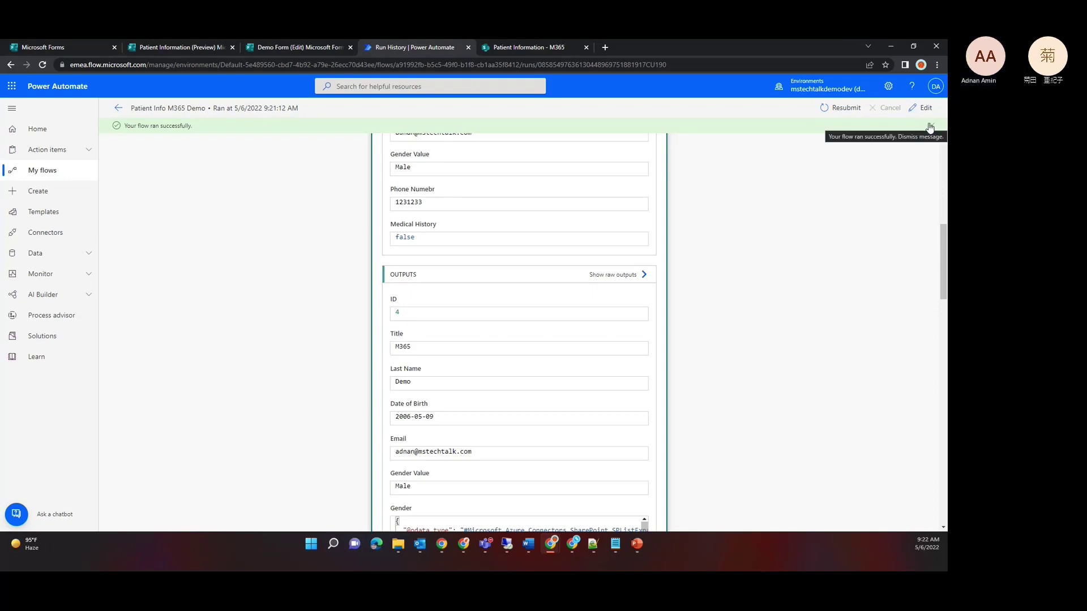
click(495, 48)
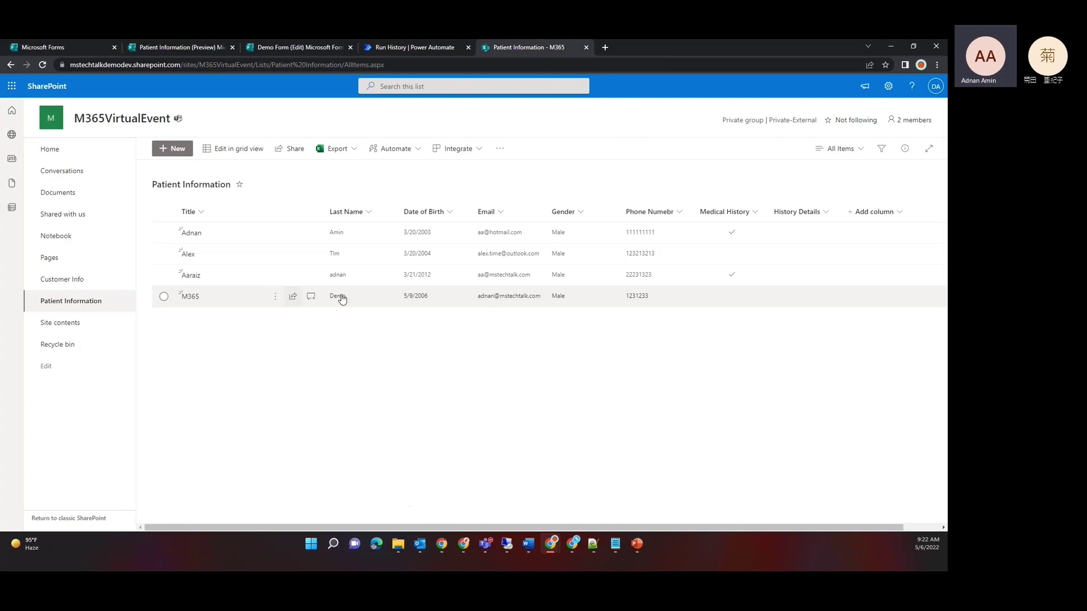
click(395, 49)
Step: Edit the flow, add a new step after Create item, and search for 'send email'
click(921, 108)
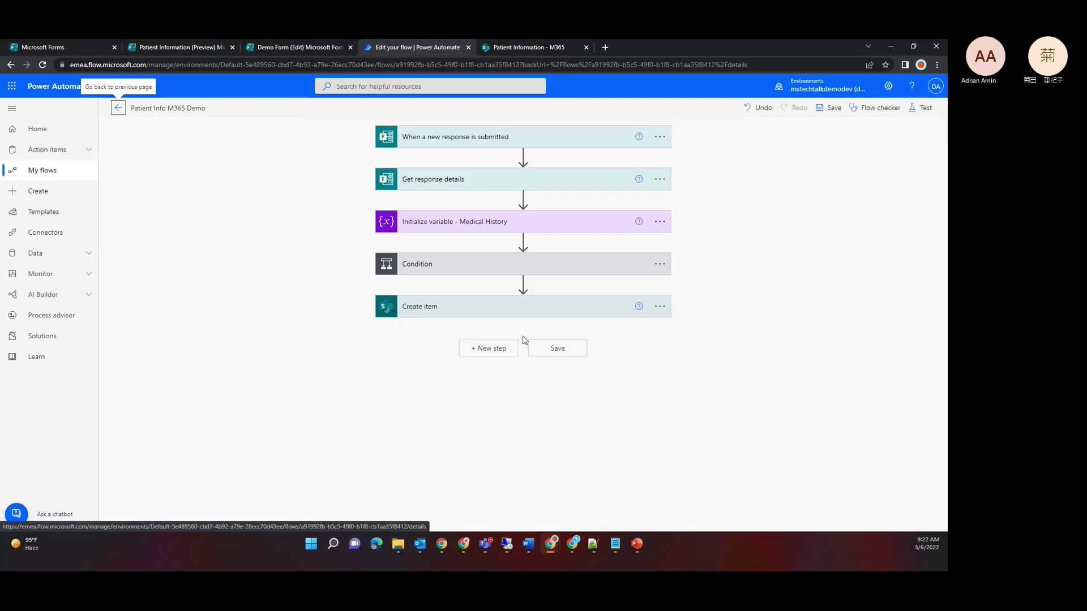
click(496, 355)
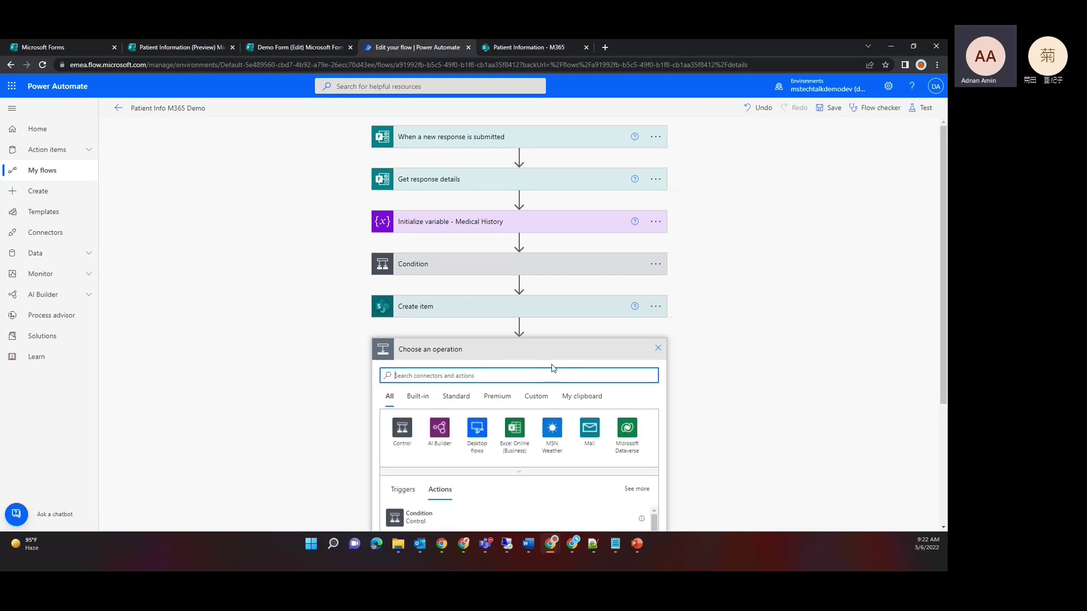
text(send email)
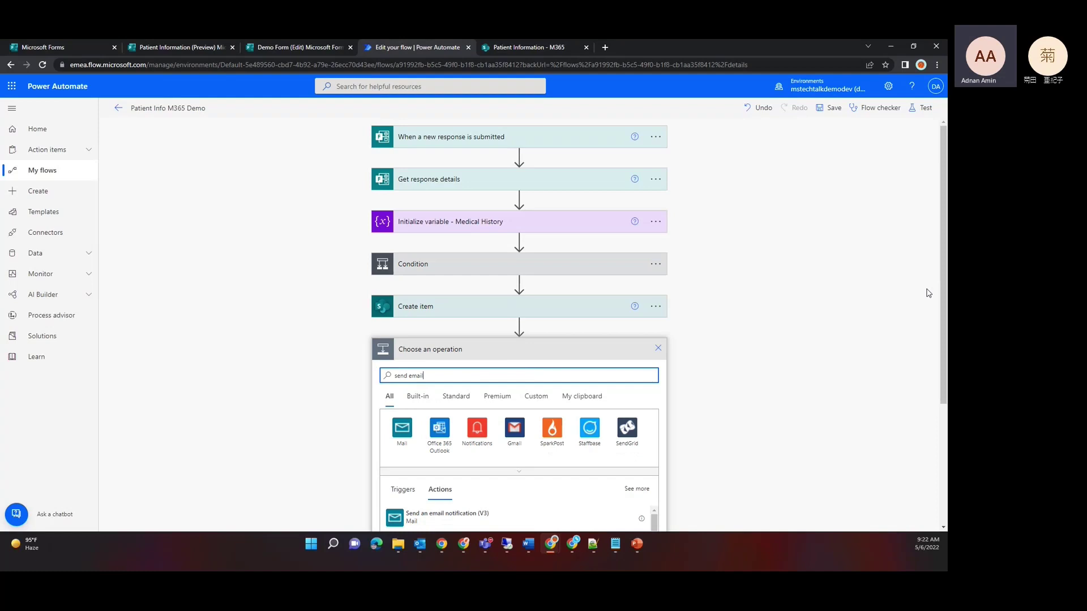
click(937, 392)
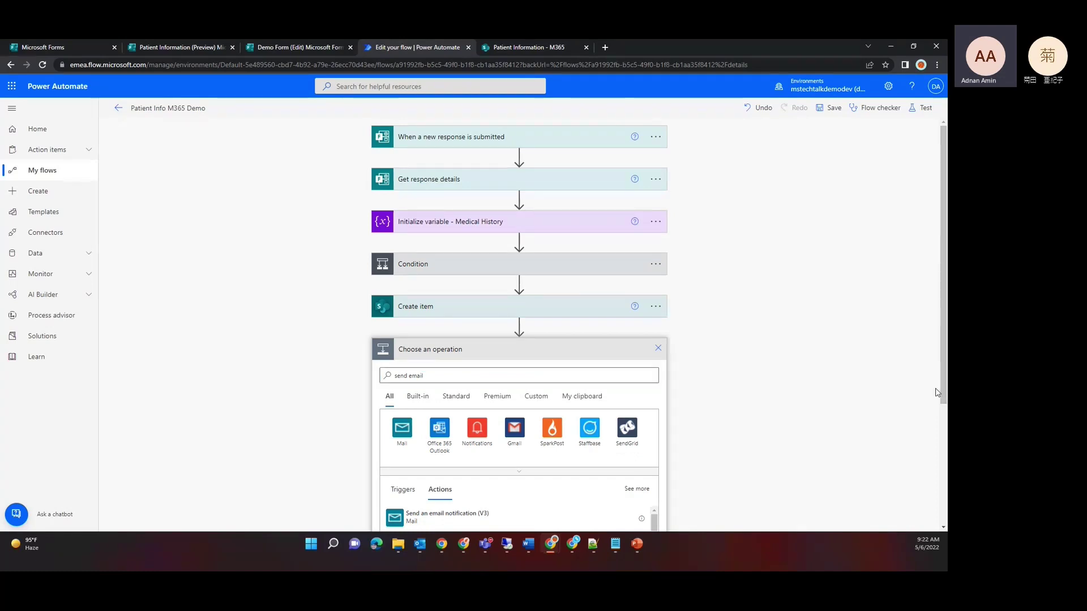
scroll(944, 378, down, 3)
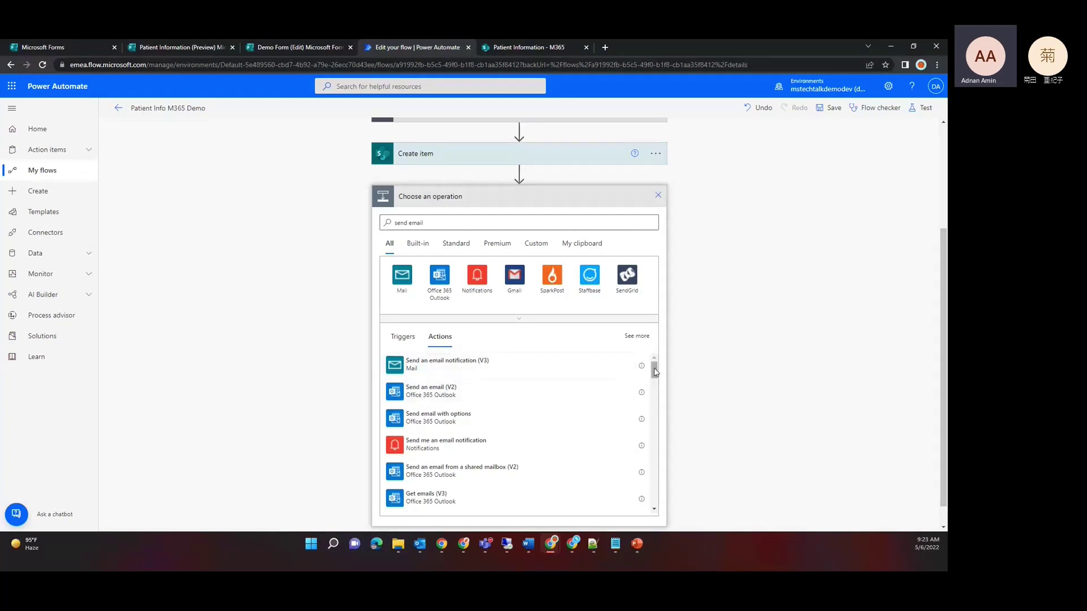
Step: Add Send an email (V2) and address it to the demo admin account
click(494, 392)
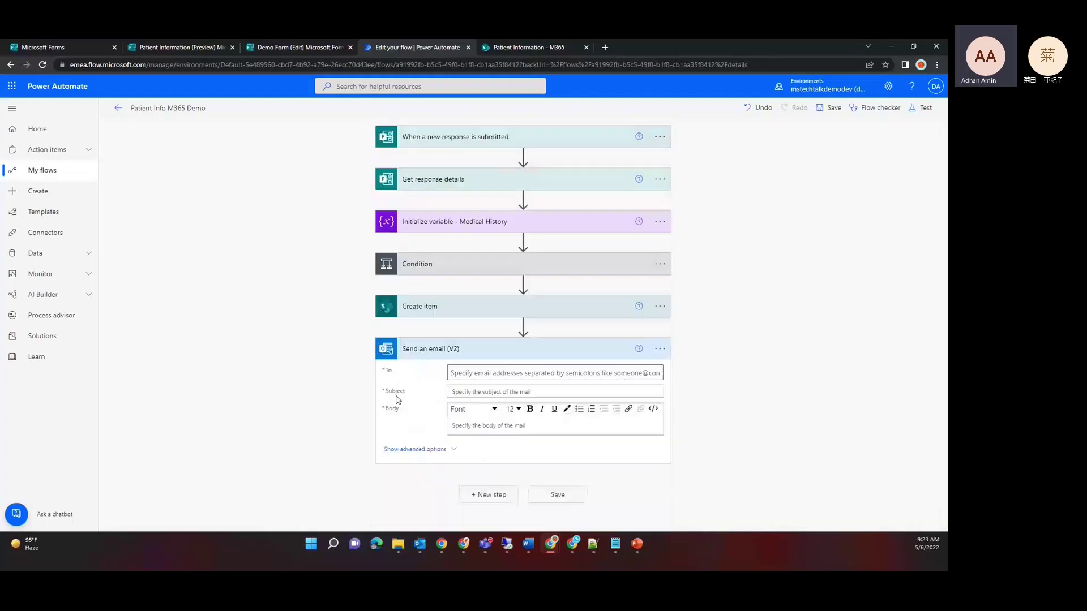
click(515, 372)
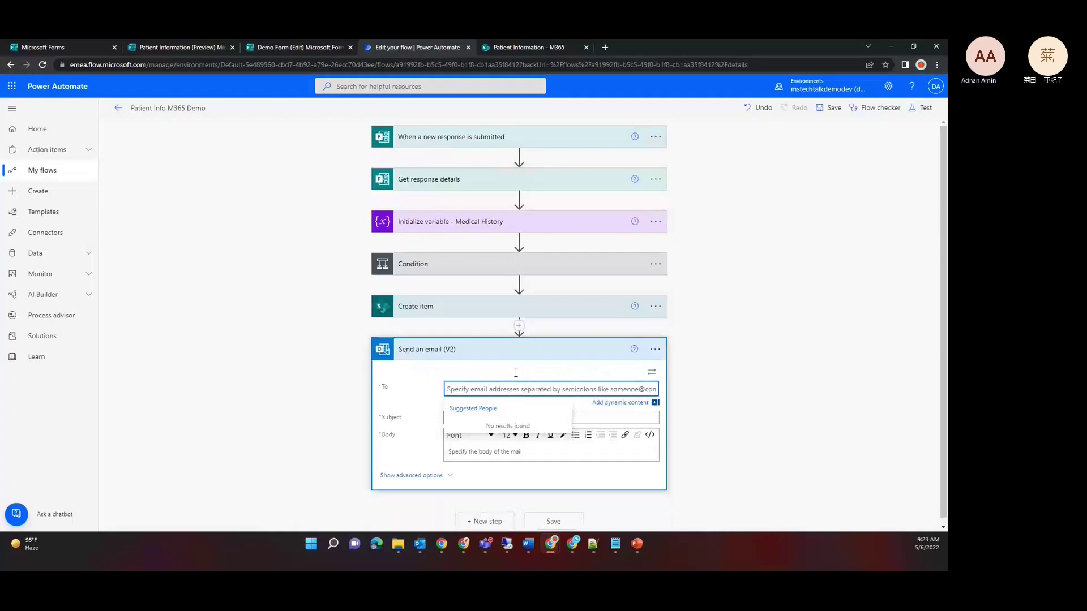
text(de)
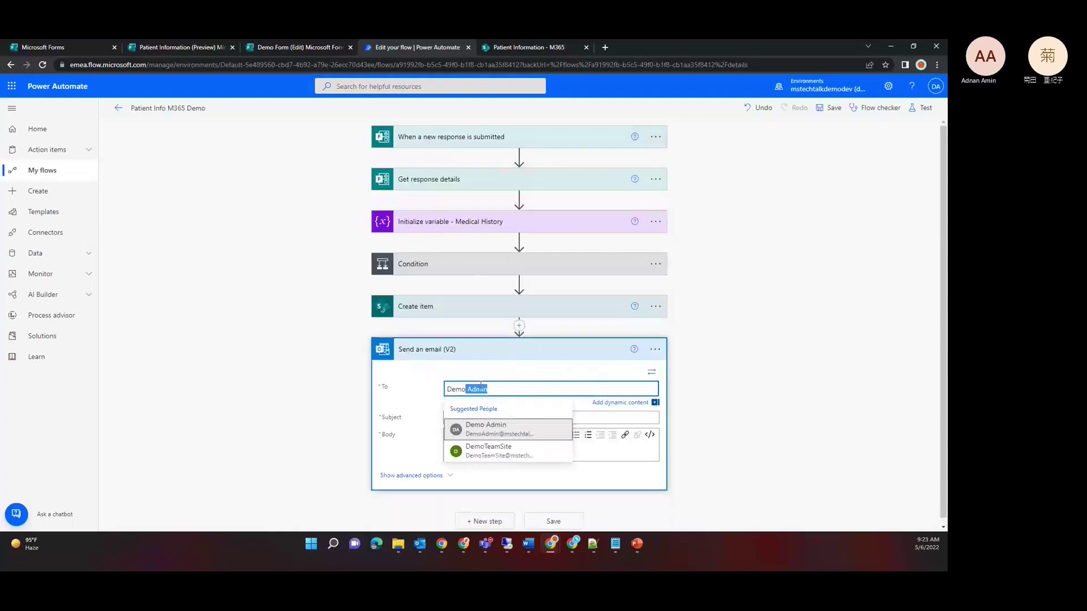
click(491, 434)
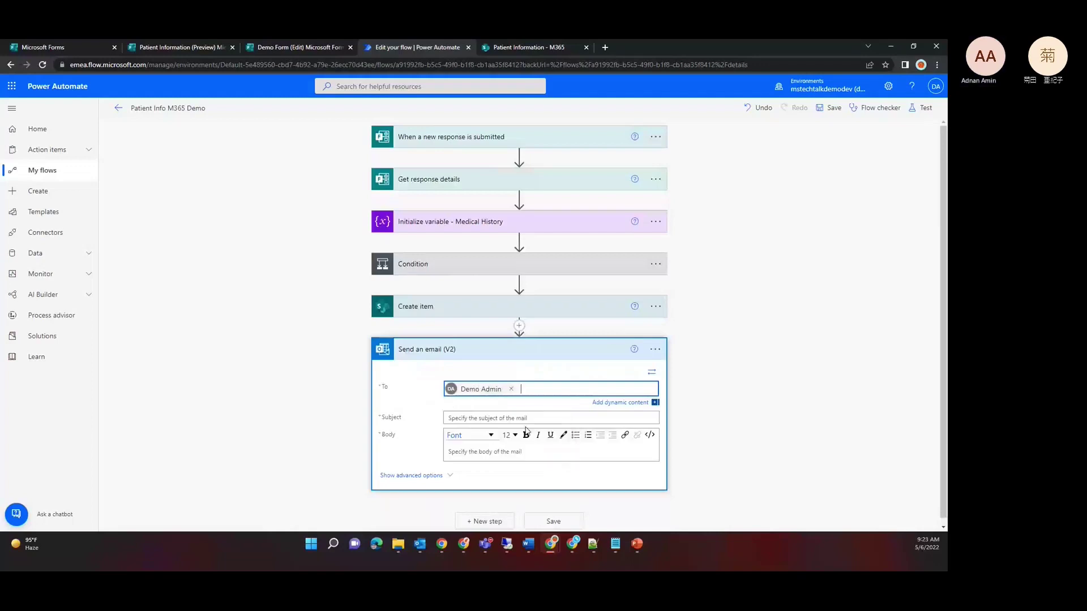
Step: Set the subject to 'Patient Information -' followed by the First Name and Last Name fields
click(490, 418)
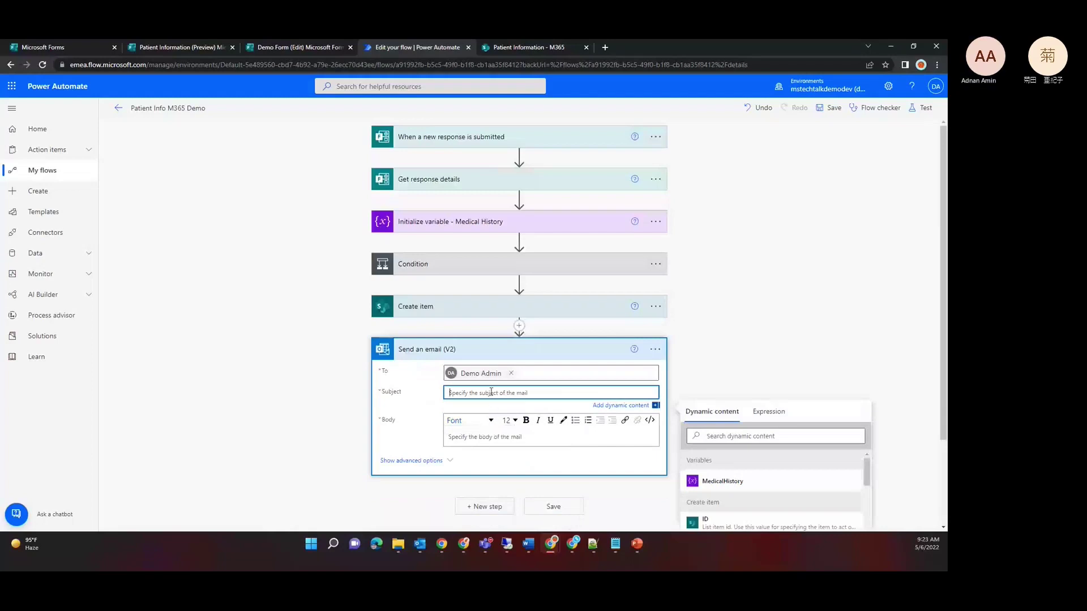
text(Patient Information -)
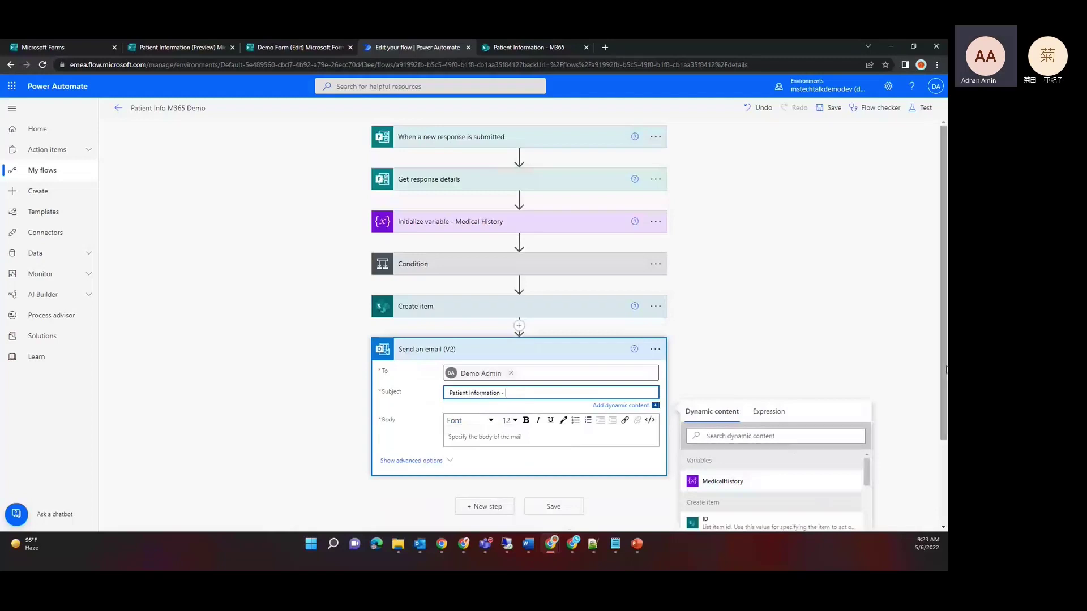
drag(943, 372, 943, 456)
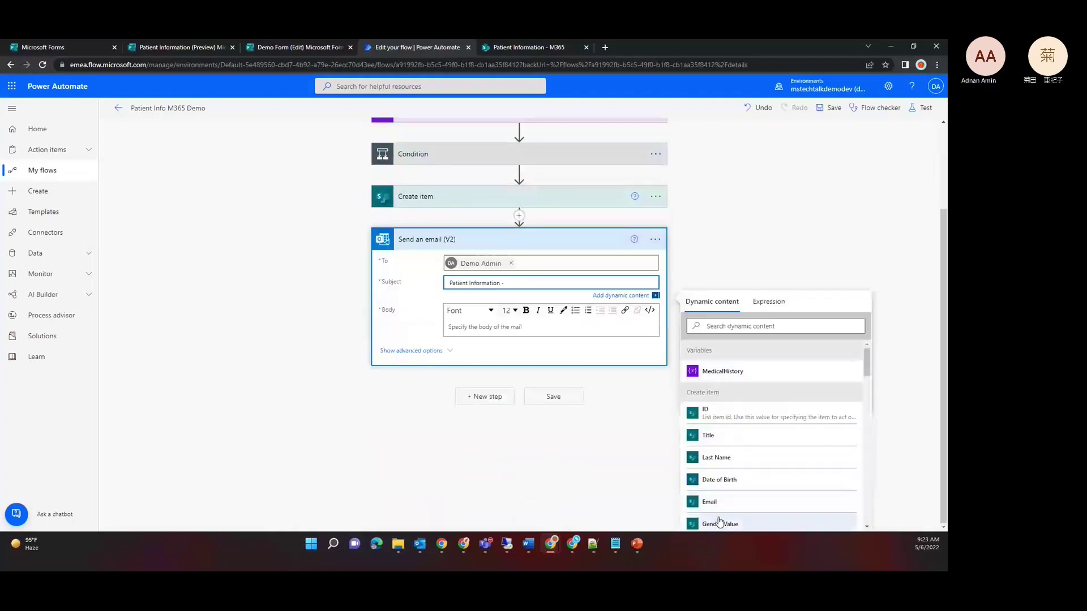
click(723, 327)
text(f)
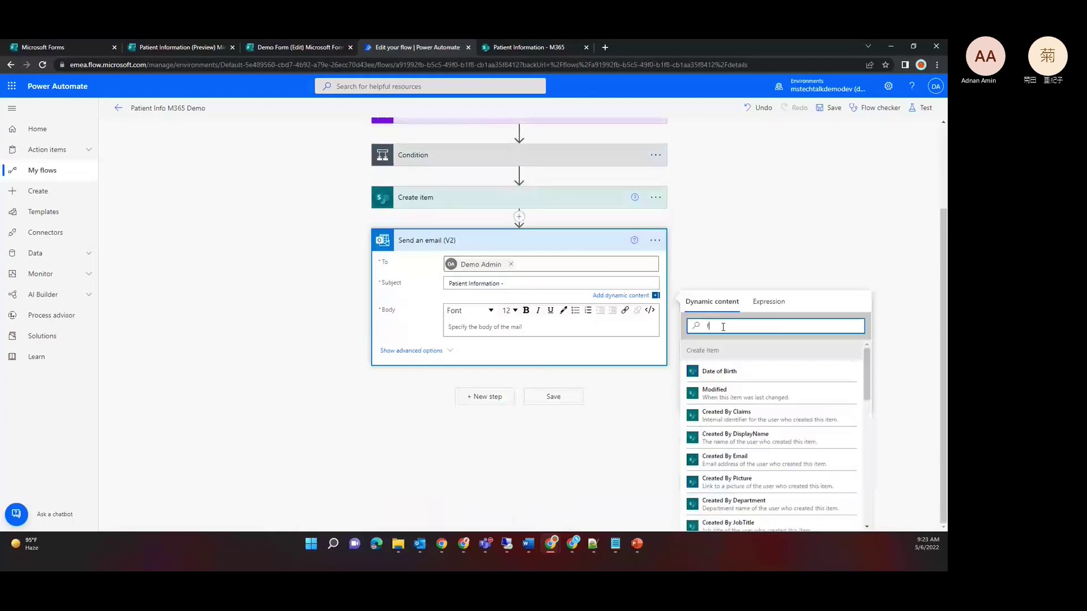
text(irst)
click(727, 373)
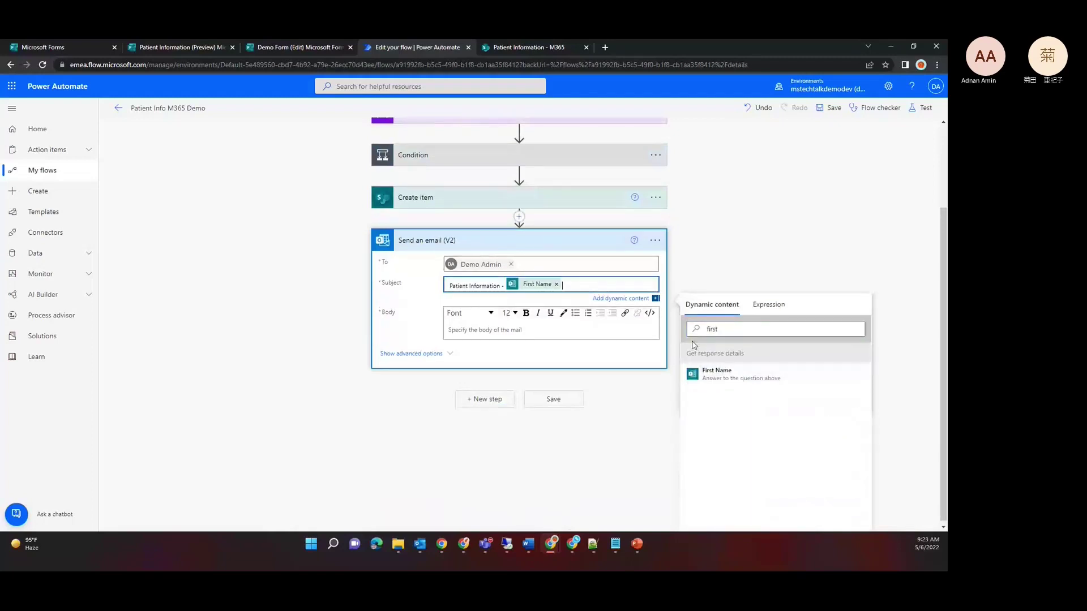
double_click(733, 329)
text(last)
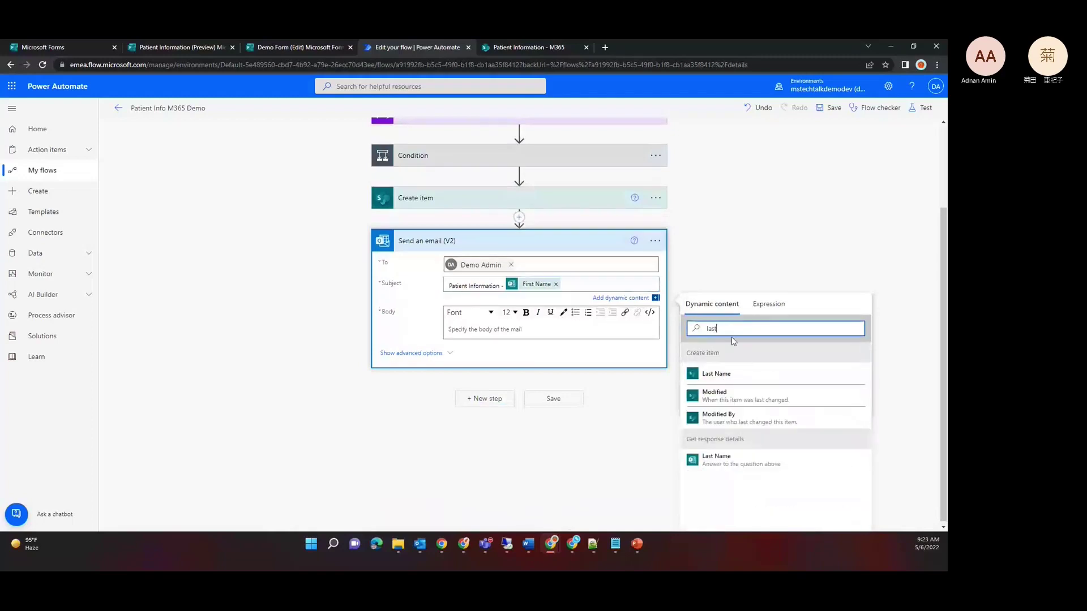
click(731, 376)
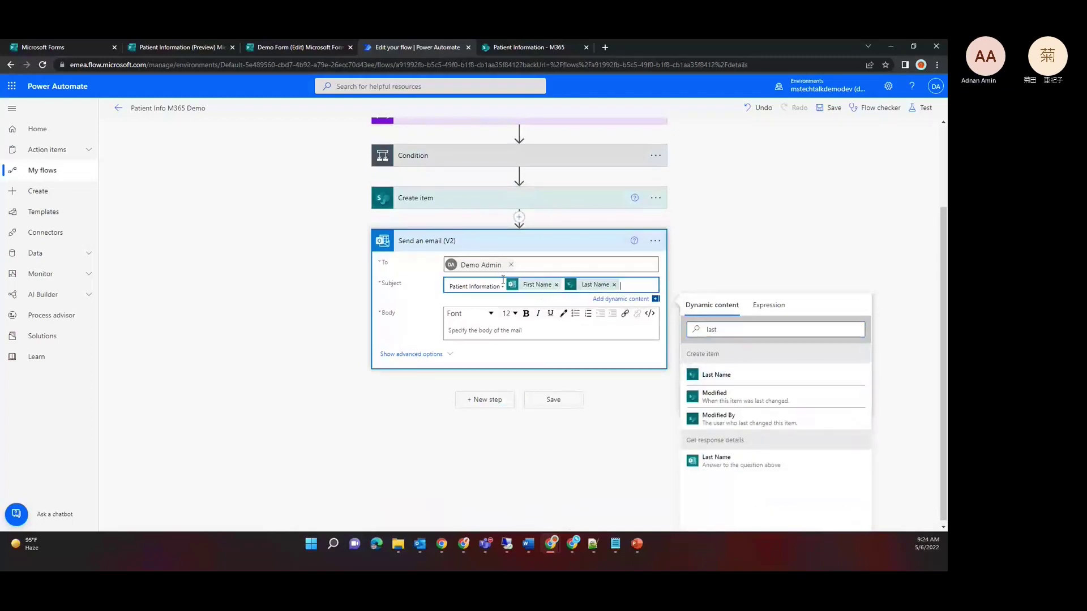
Step: Reword the subject's leading text to 'News Patient Information by'
click(503, 285)
text(by)
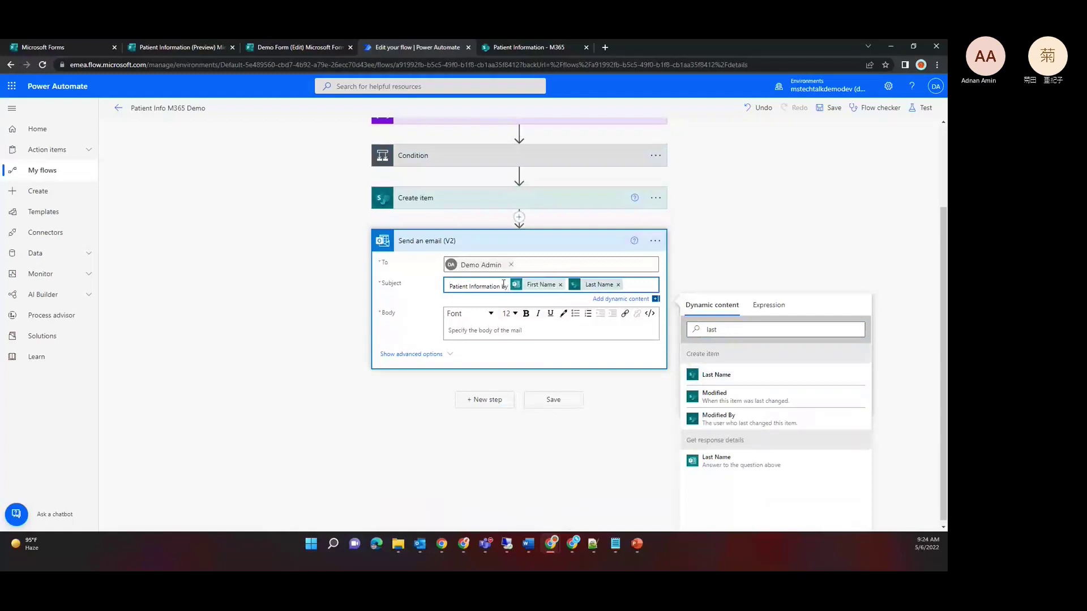
text(News)
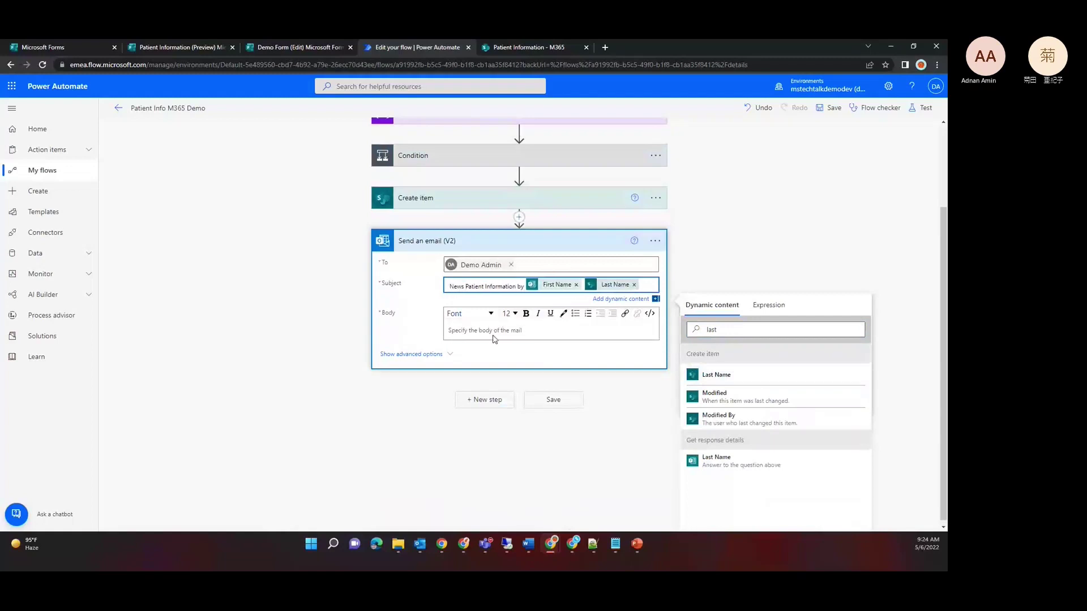
click(492, 338)
Step: Start the body with 'Hi,' and 'A new partient information is submitted by' plus First Name
text(H)
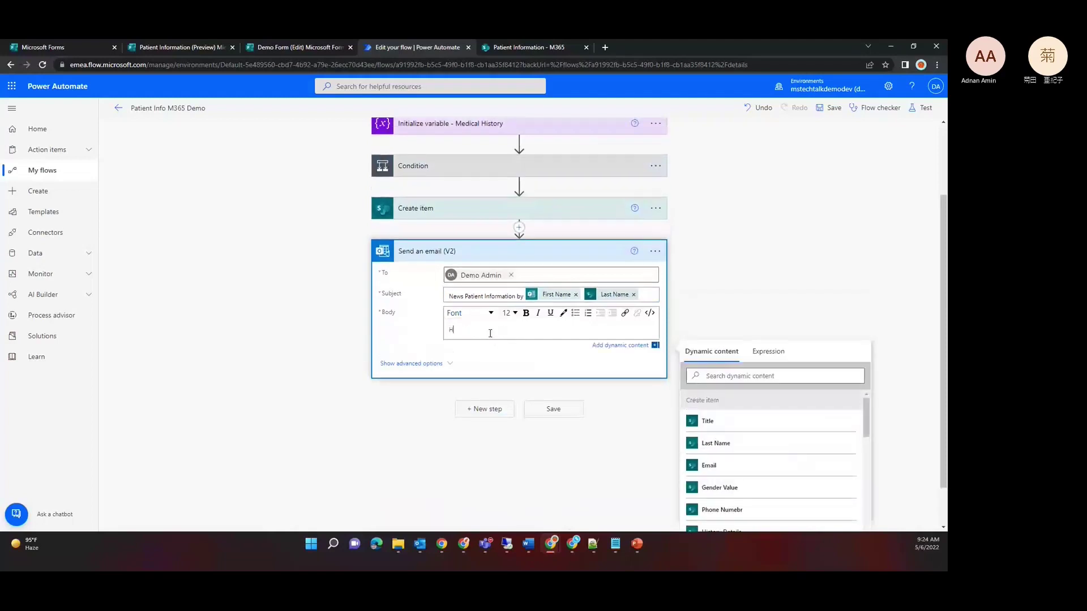
text(i,)
key(Return)
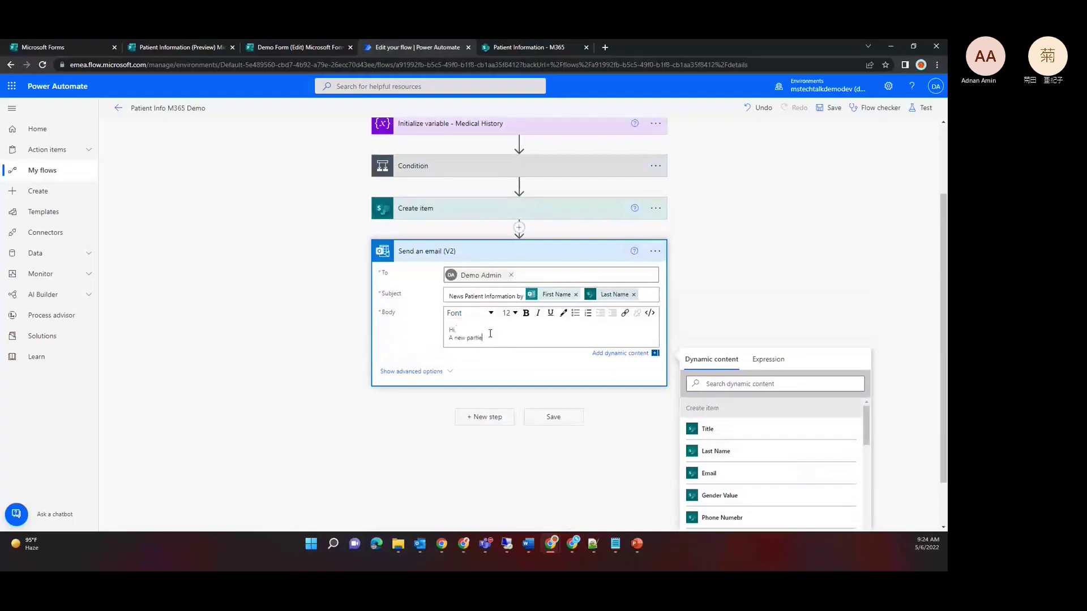
text(A new partient information is submitted by)
click(723, 385)
text(fi)
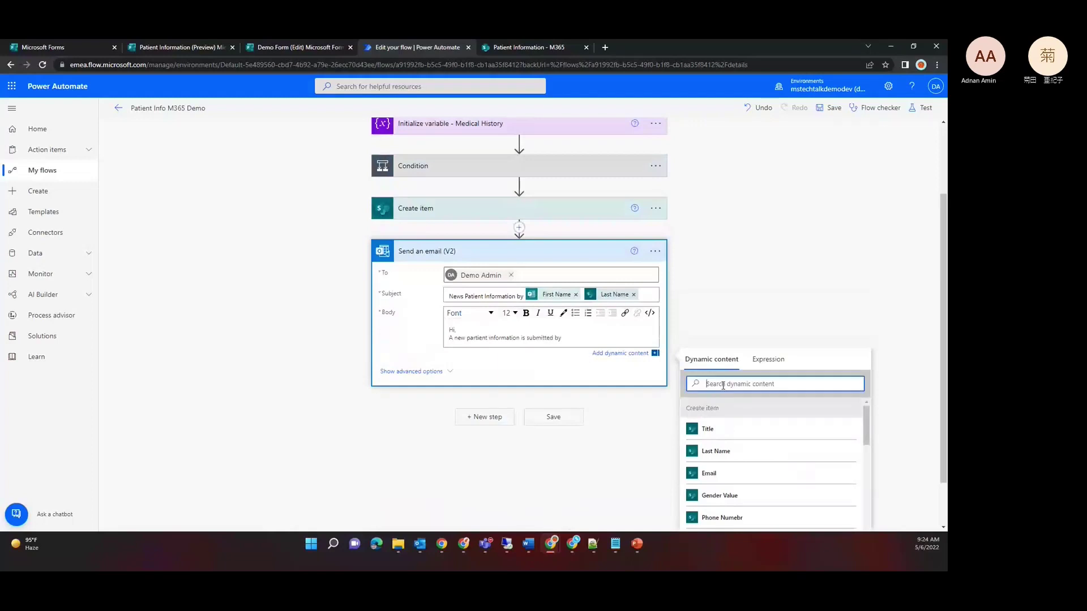
text(rst)
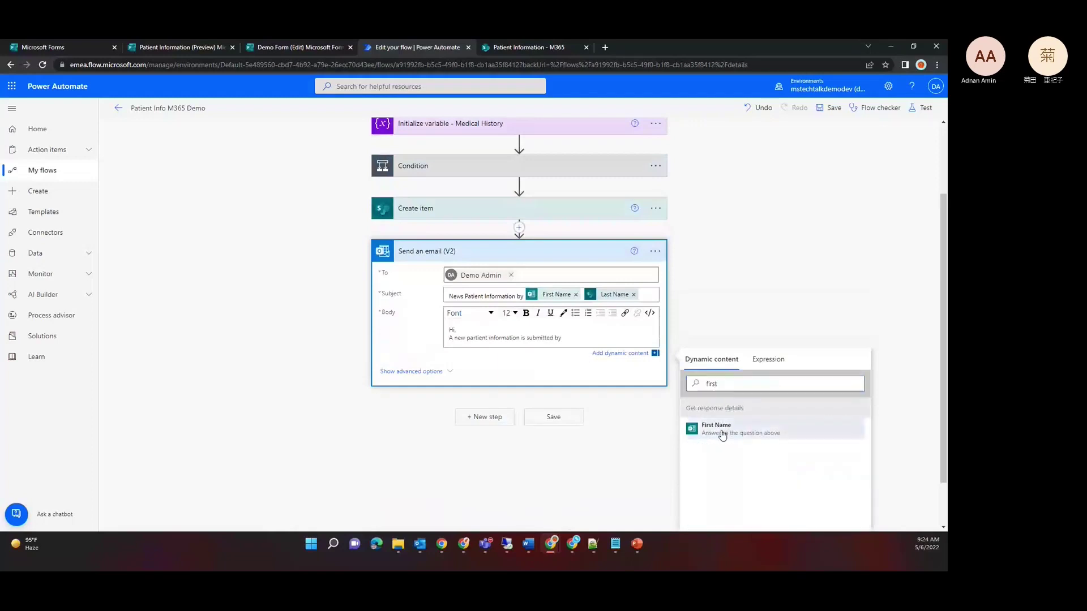
click(720, 429)
Step: Add 'at' and the Created dynamic field, then end the sentence with a period and new line
text(at)
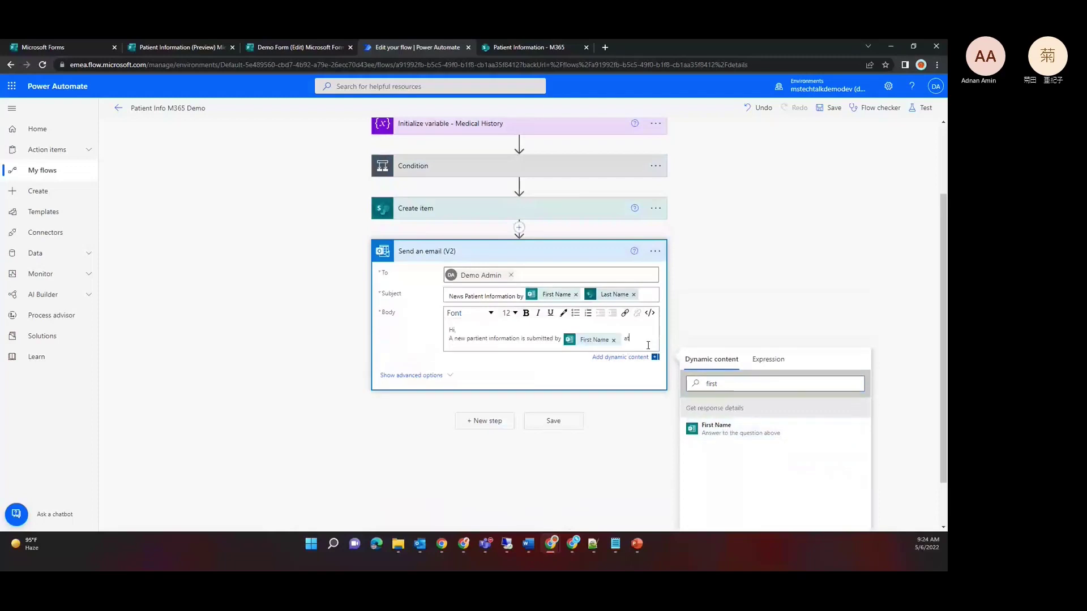
double_click(747, 385)
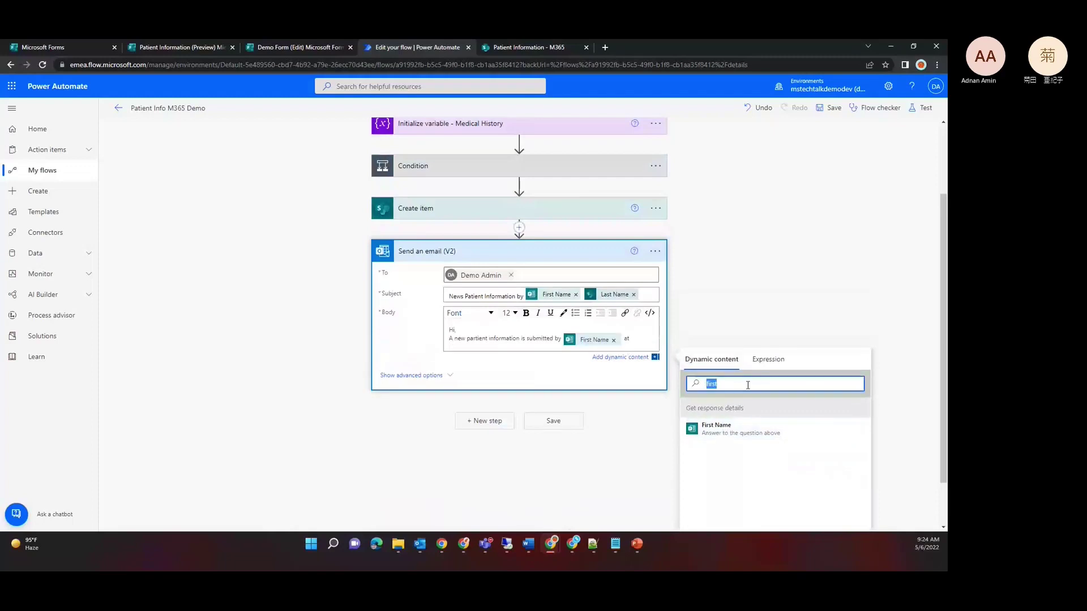
key(BackSpace)
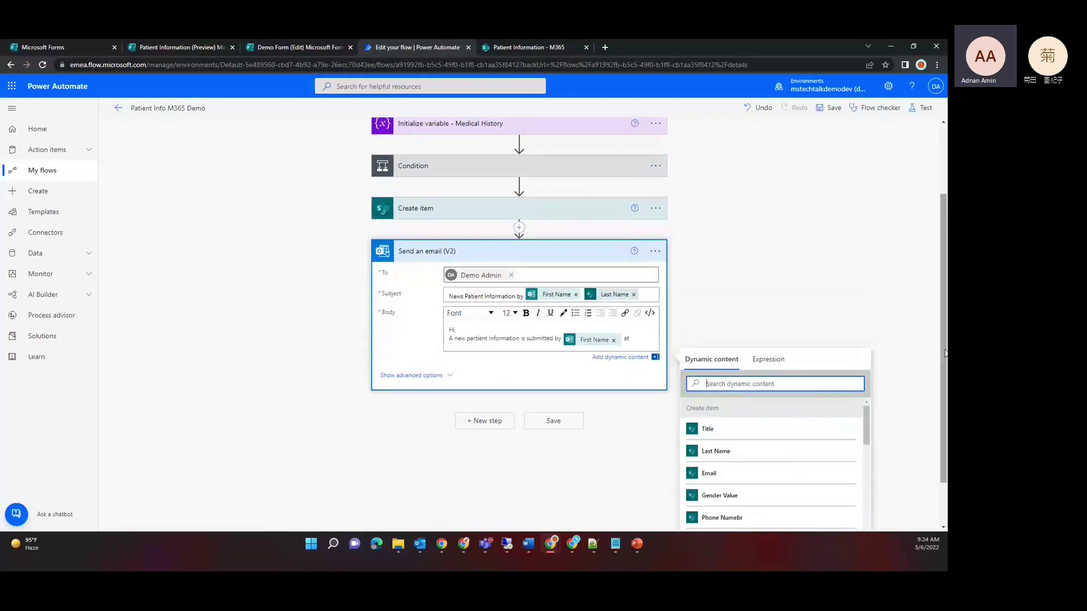
drag(943, 351, 944, 380)
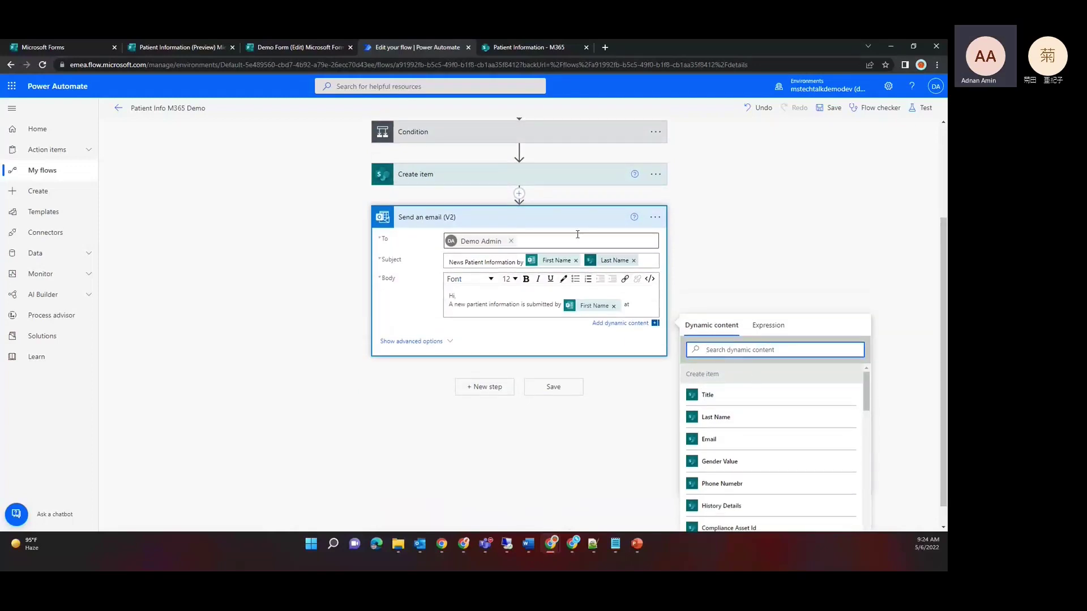
click(577, 234)
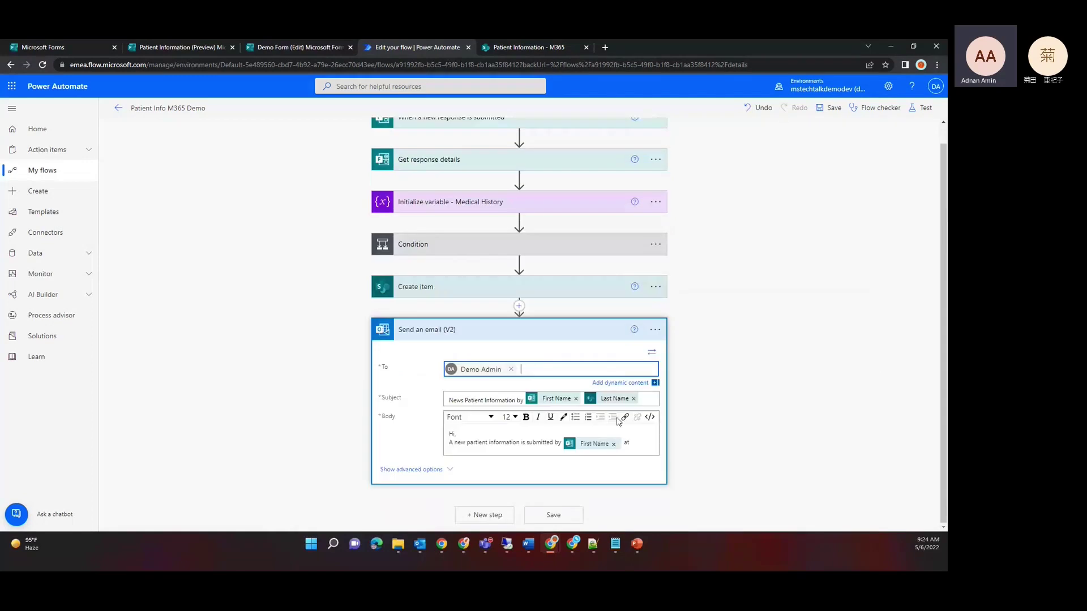
click(645, 447)
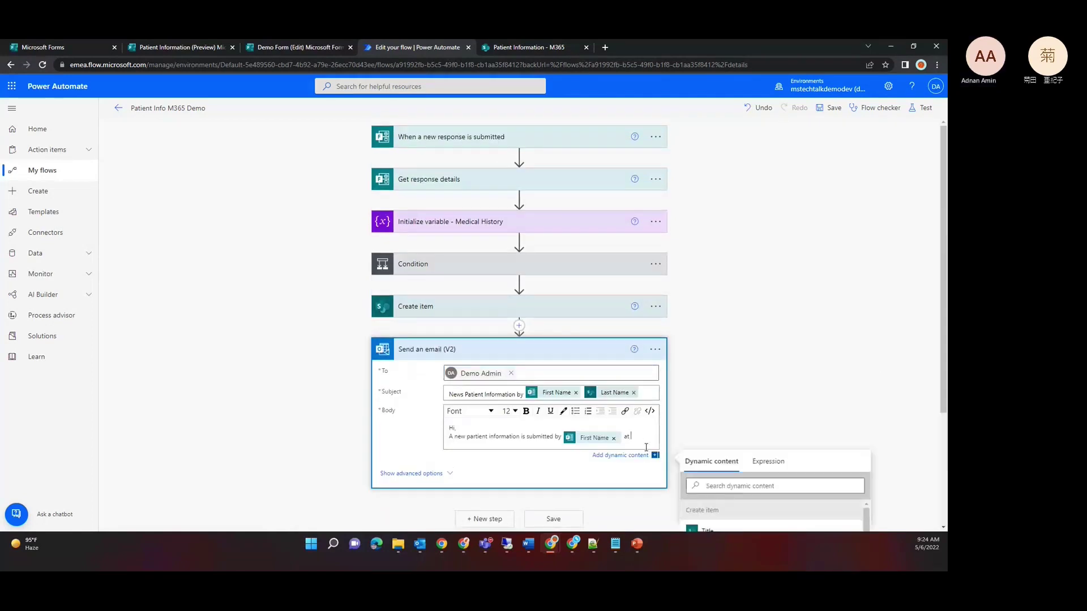
click(758, 486)
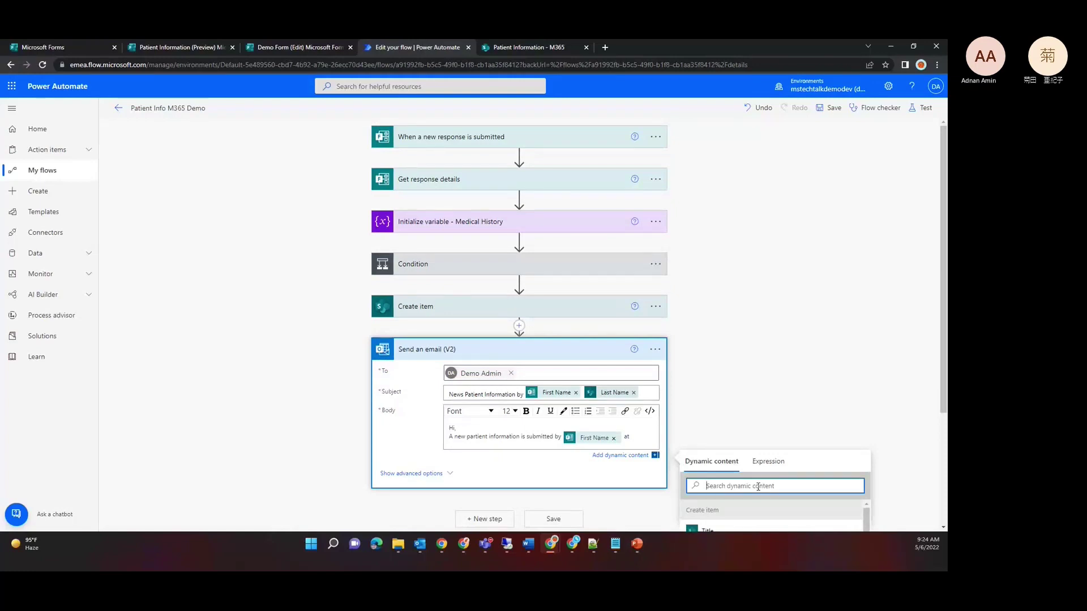
text(created)
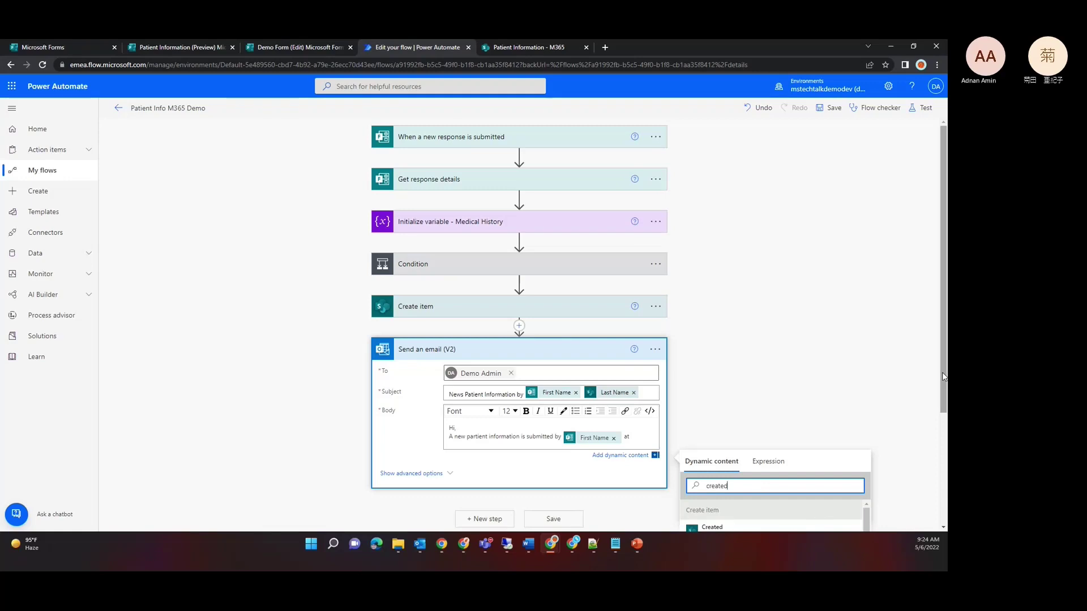
drag(943, 376, 943, 475)
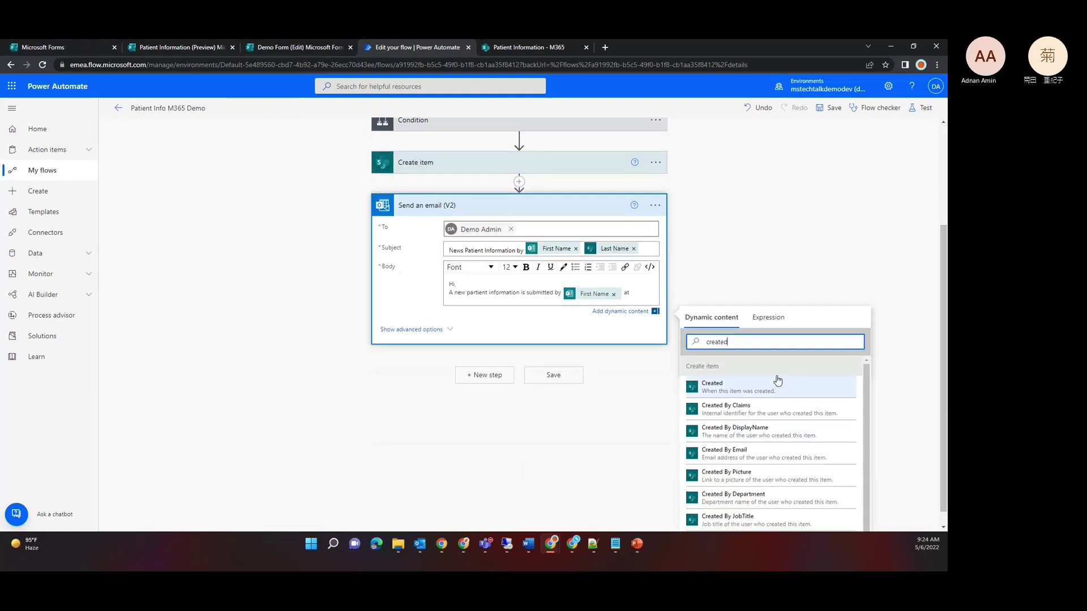
click(730, 390)
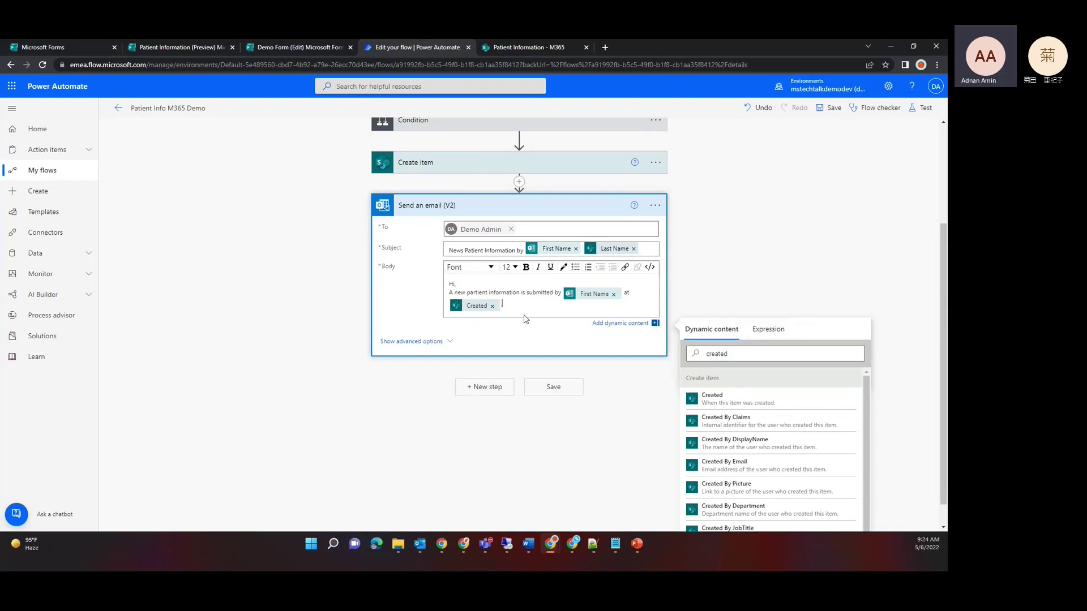
text(.)
key(Return)
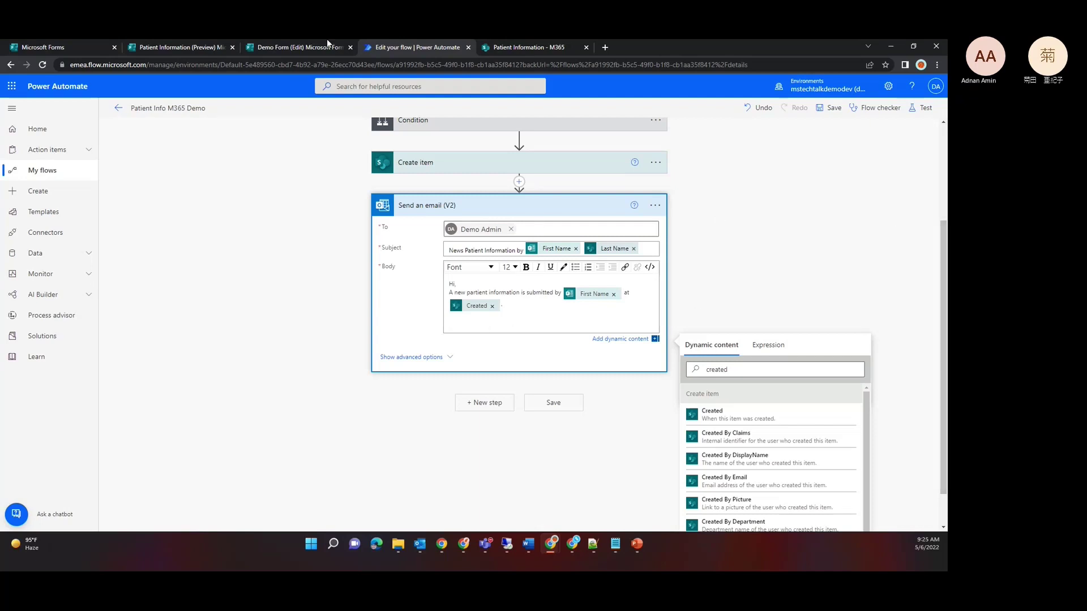
Step: Review the form's confirmation page, its questions and the SharePoint Patient Information list, then return to the flow
click(149, 47)
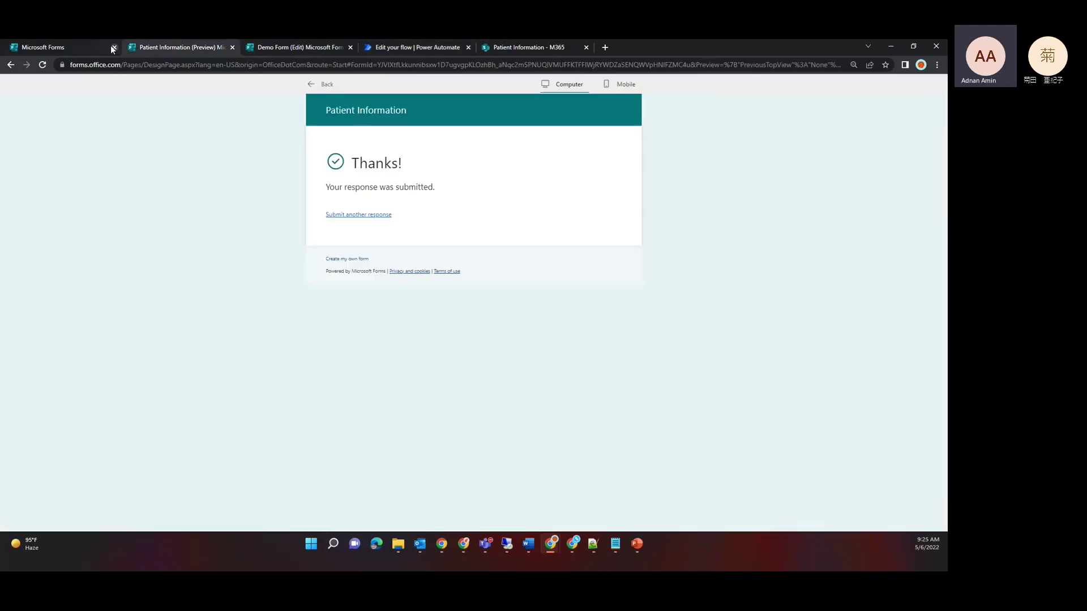
click(11, 65)
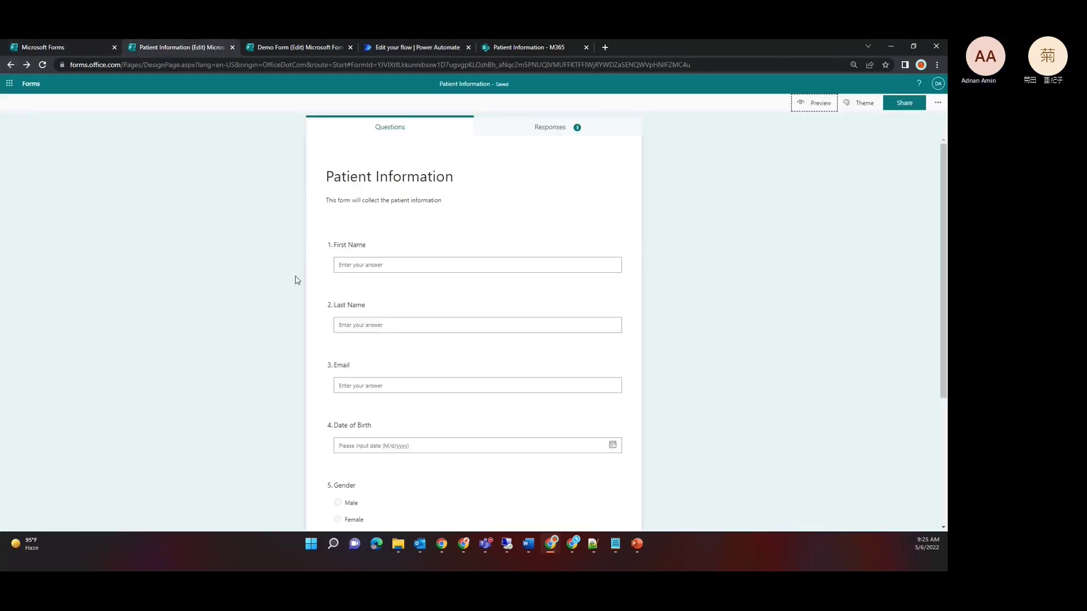
click(504, 50)
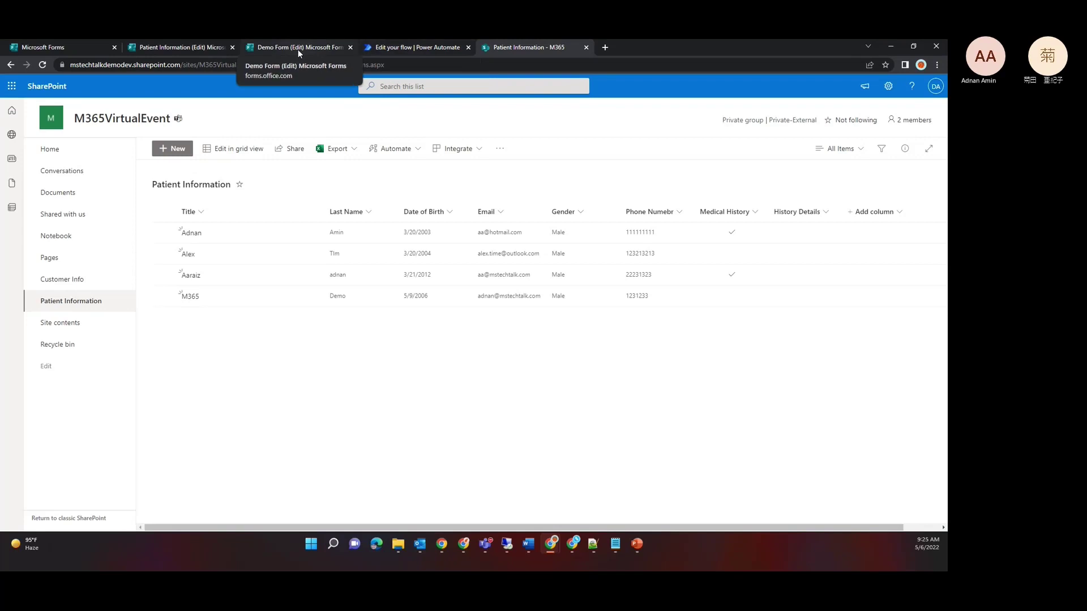
click(399, 49)
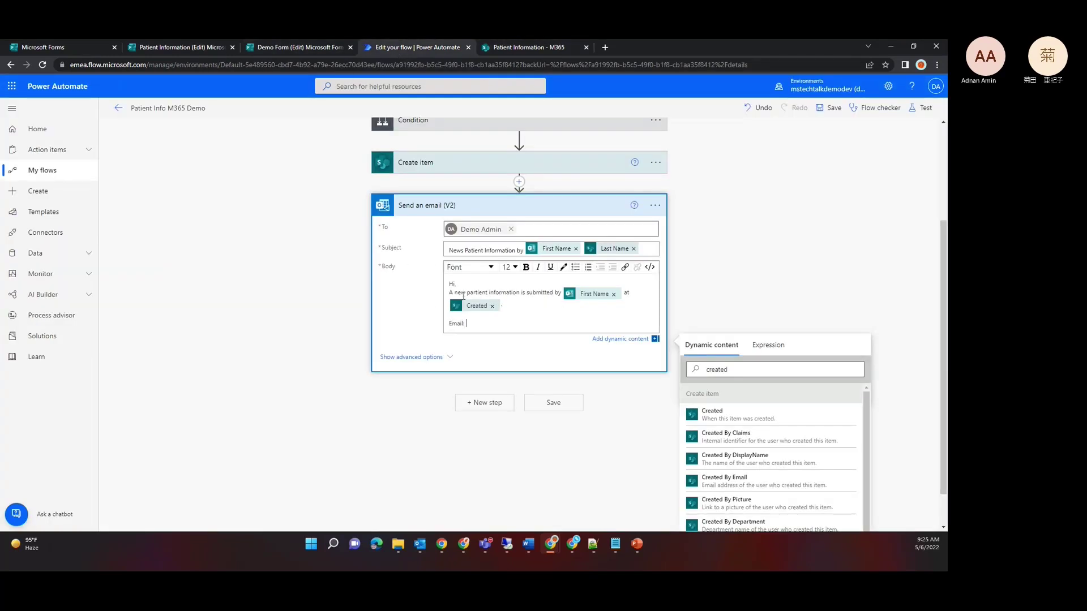
Step: Add a 'Date of Birth' line and insert the Email field after the Email: label
key(Return)
text(Daate)
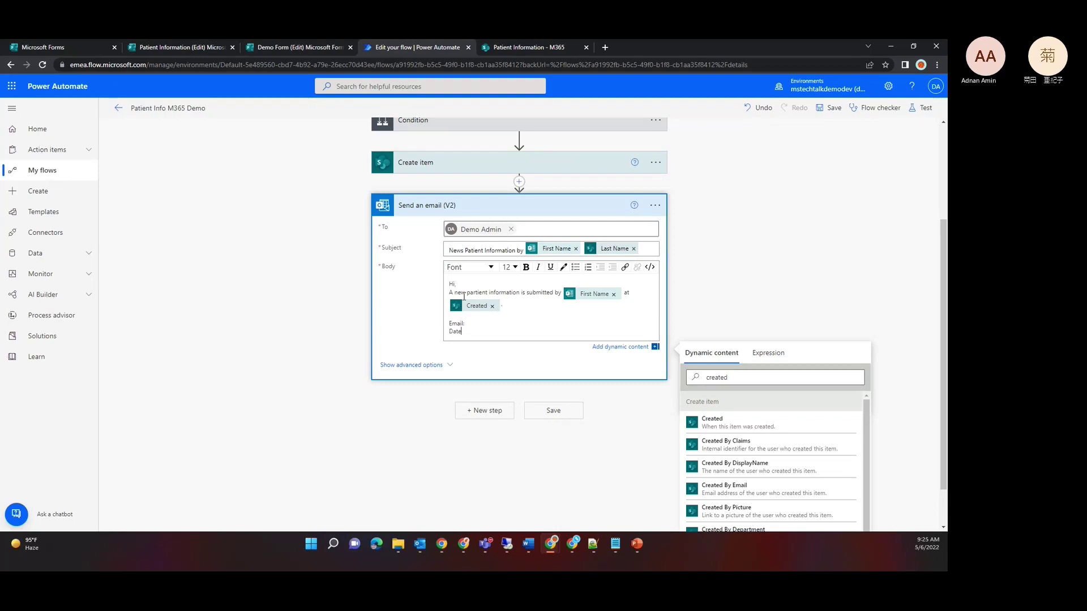
text( of Birth:)
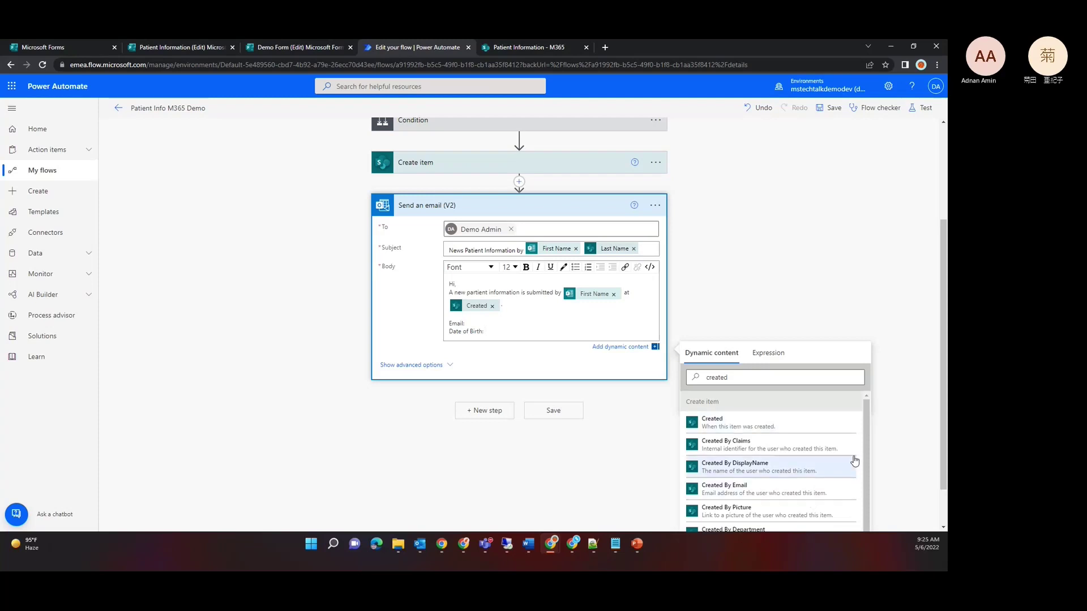
click(810, 375)
text(email)
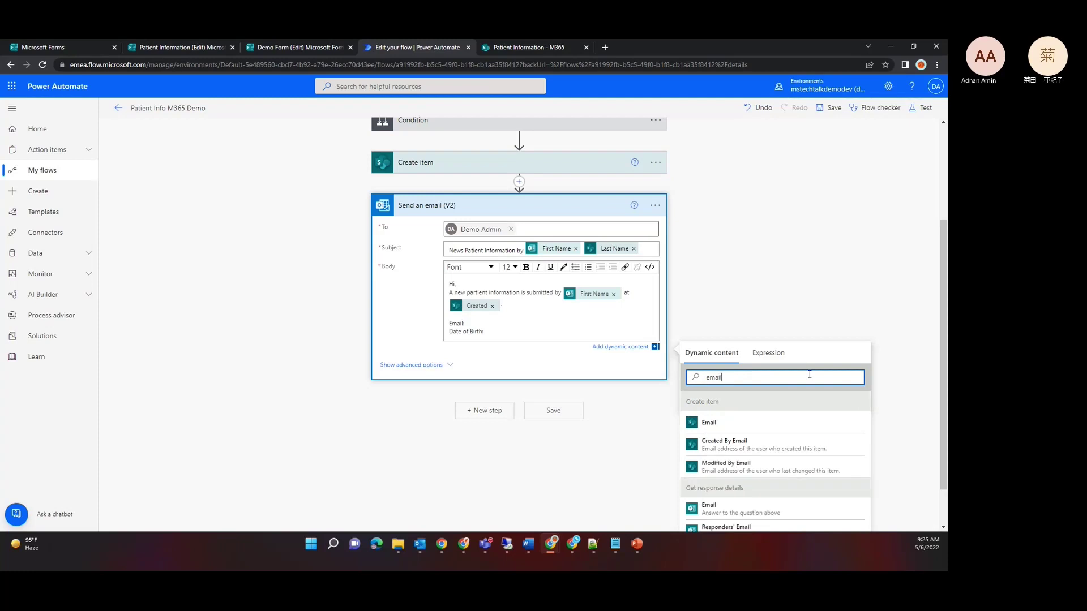
drag(943, 362, 944, 406)
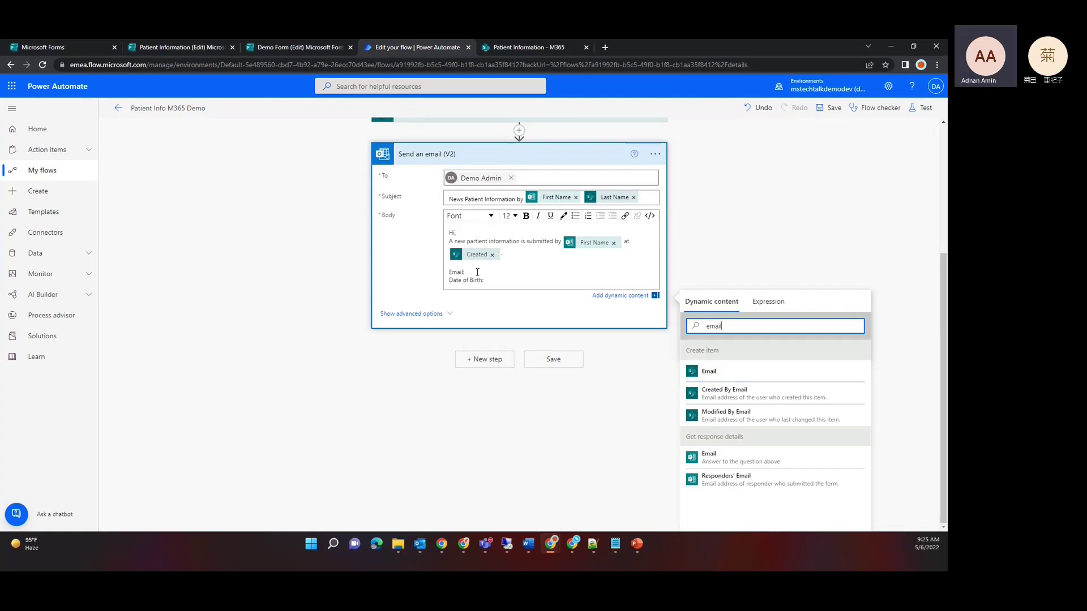
click(720, 376)
click(718, 372)
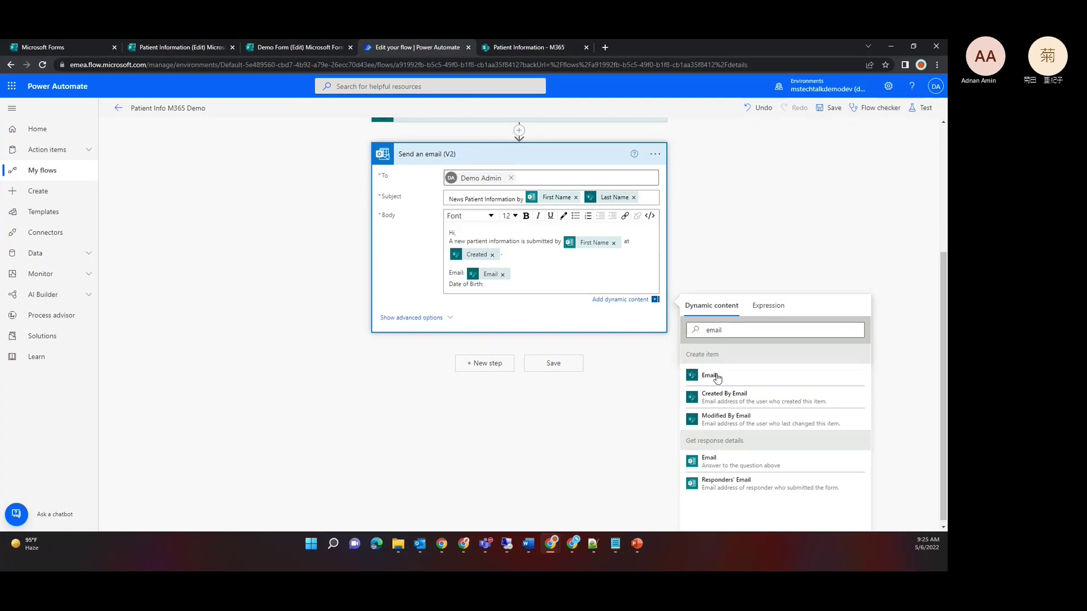
Step: Insert the Date of Birth field after its label and add an empty line below
double_click(734, 329)
text(date)
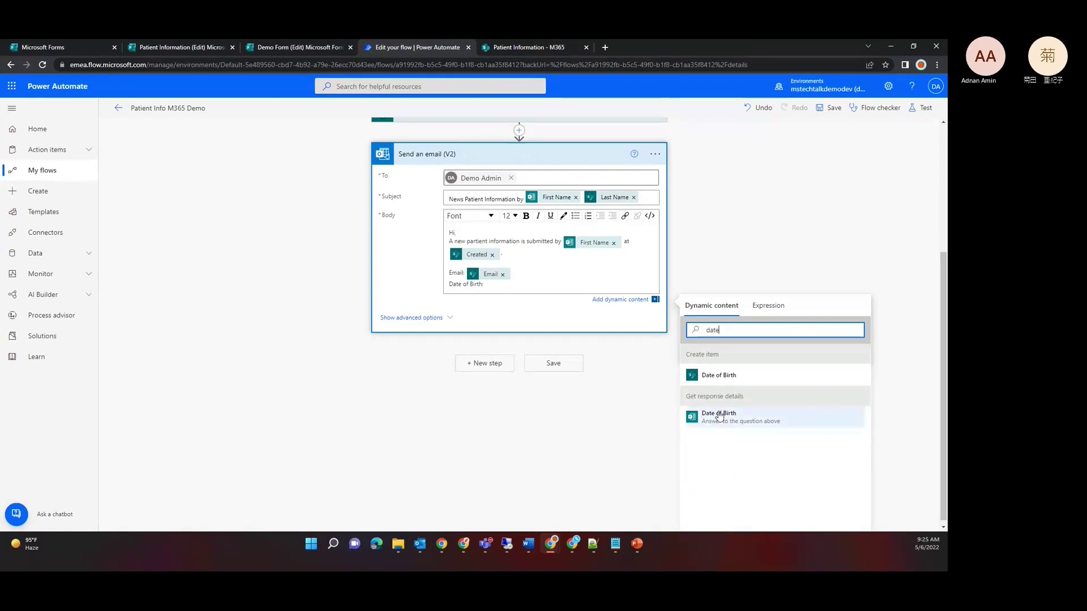
click(719, 416)
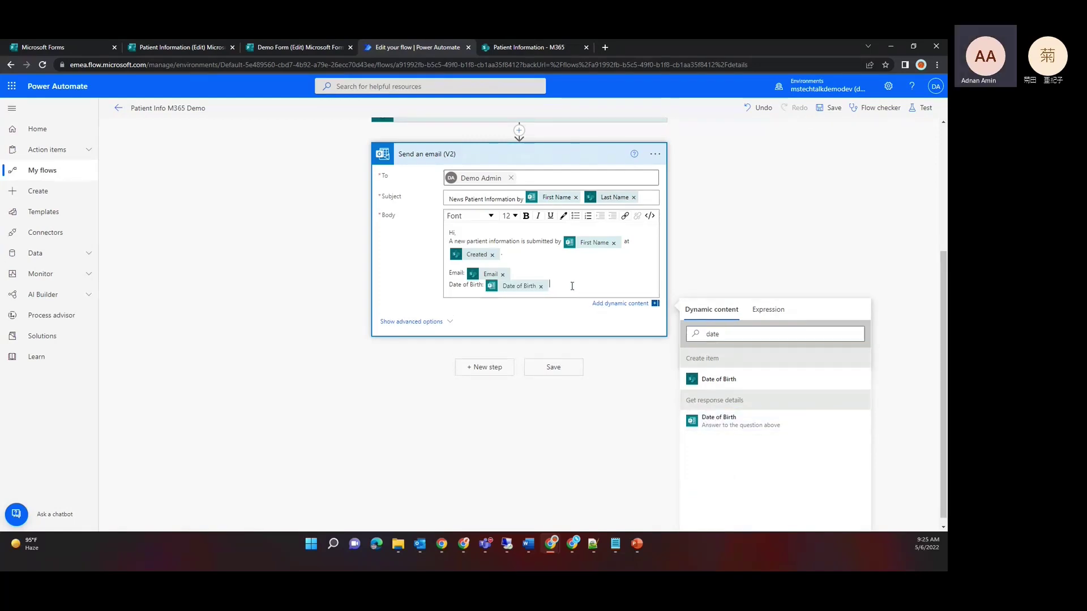
key(Return)
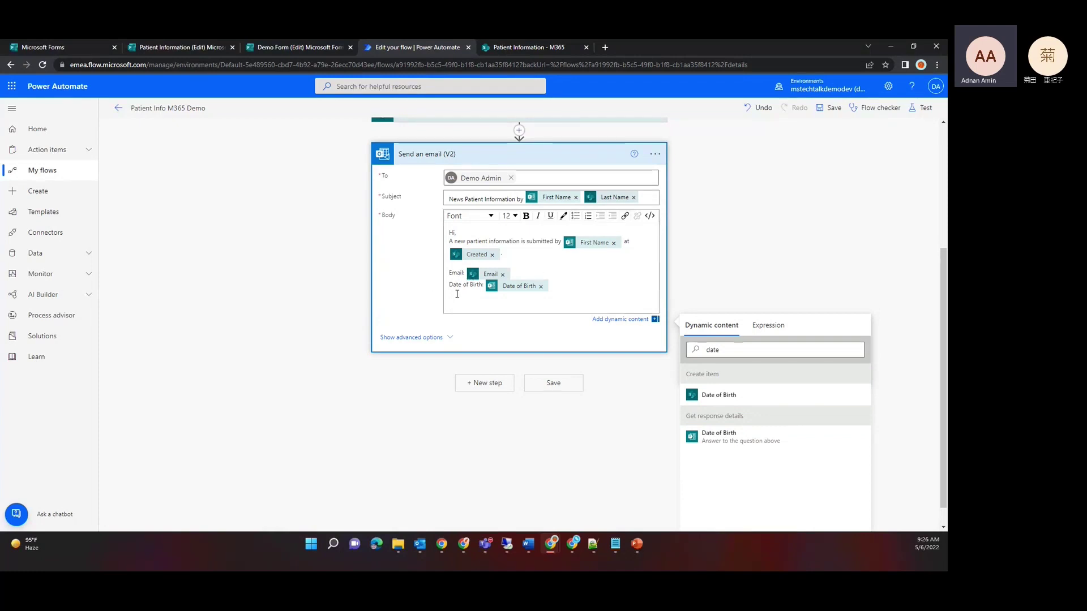
shift+click(453, 277)
Step: Make the Email: and Date of Birth: labels bold
double_click(453, 277)
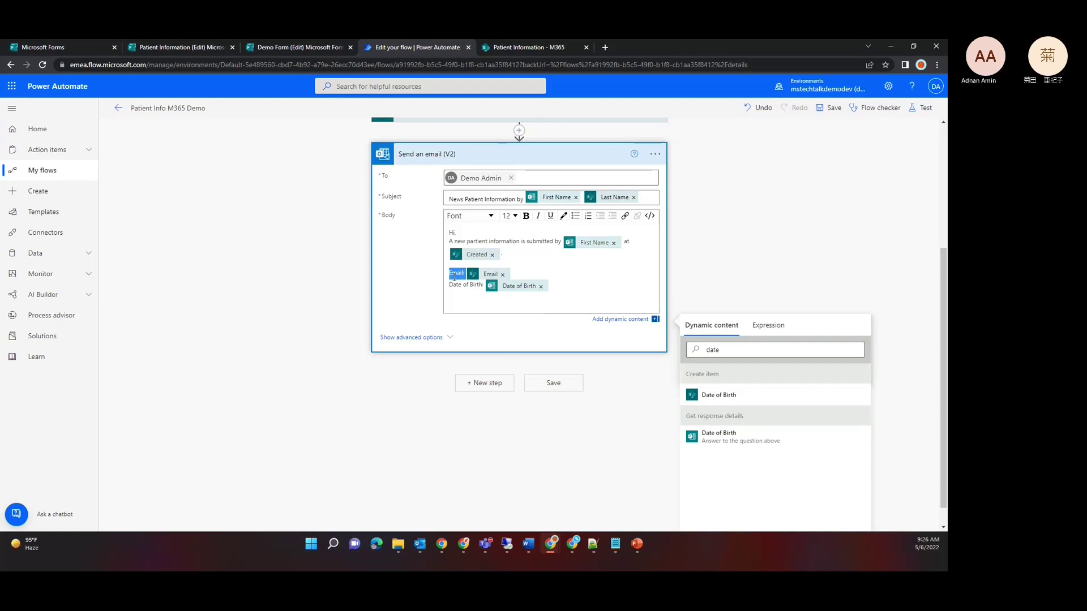
click(526, 217)
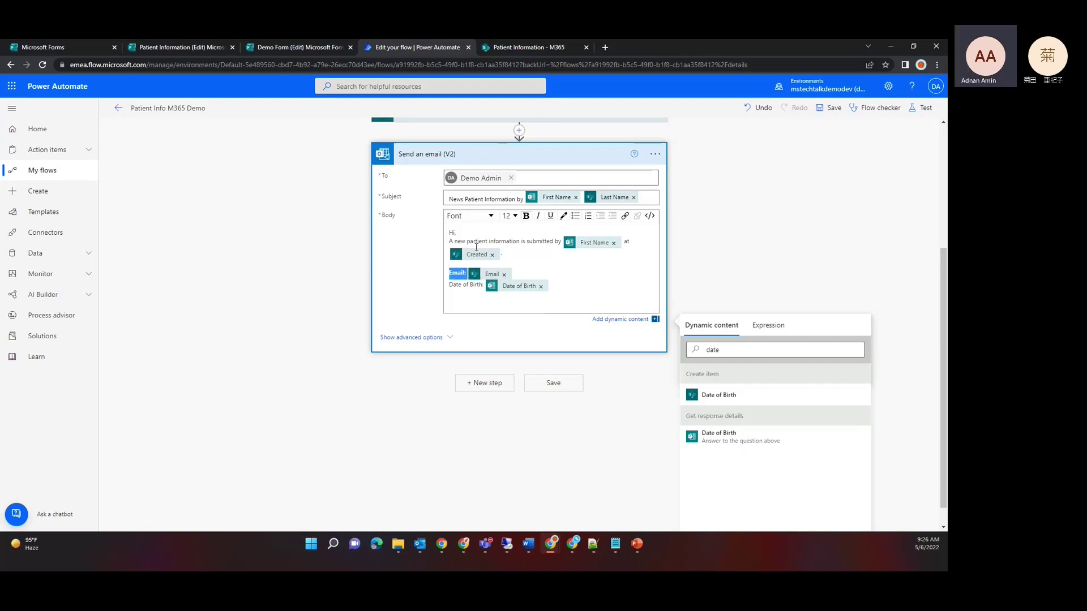
click(450, 286)
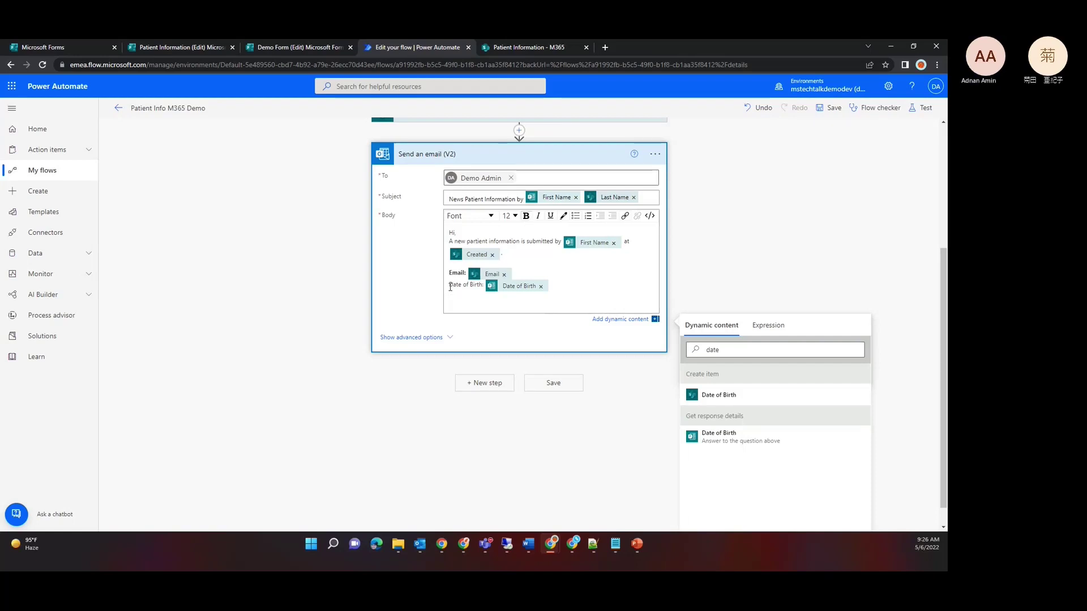
drag(450, 286, 483, 286)
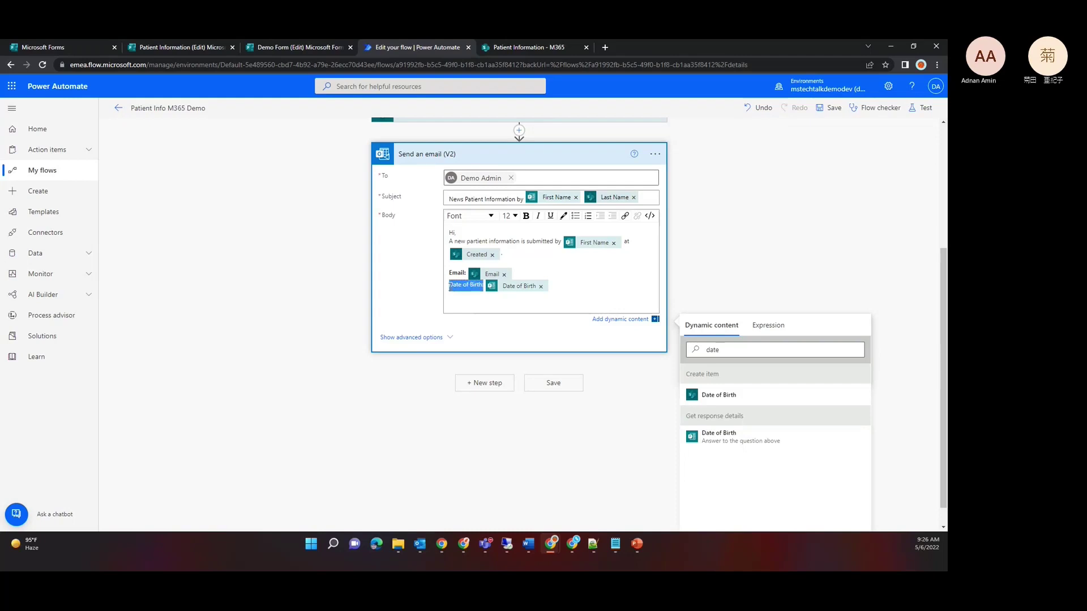
click(526, 217)
Step: Type a closing line 'Click here for more details' and select it
click(475, 301)
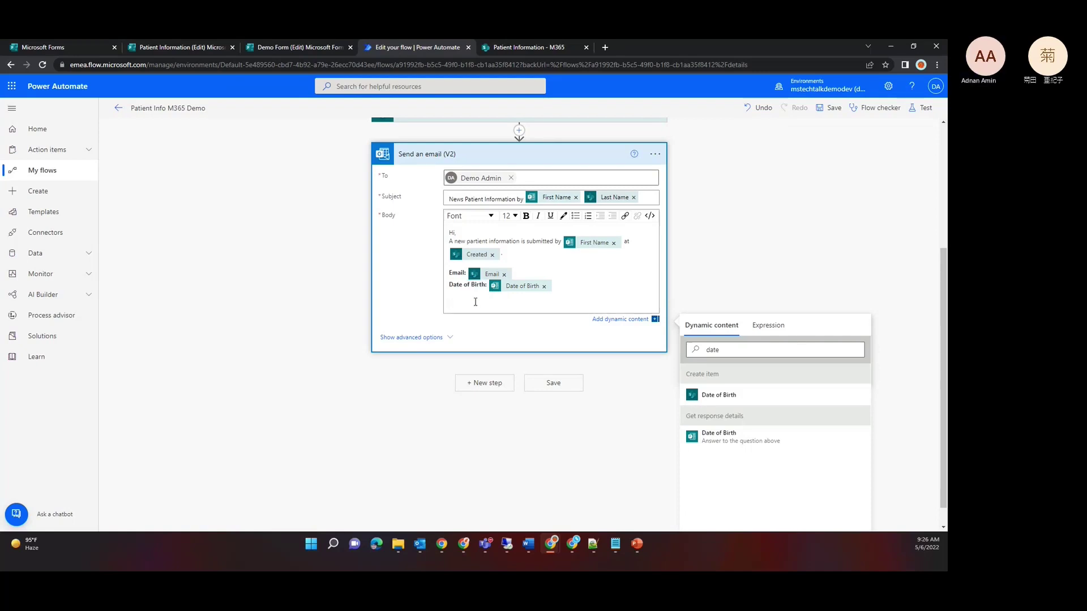
text(Clieck)
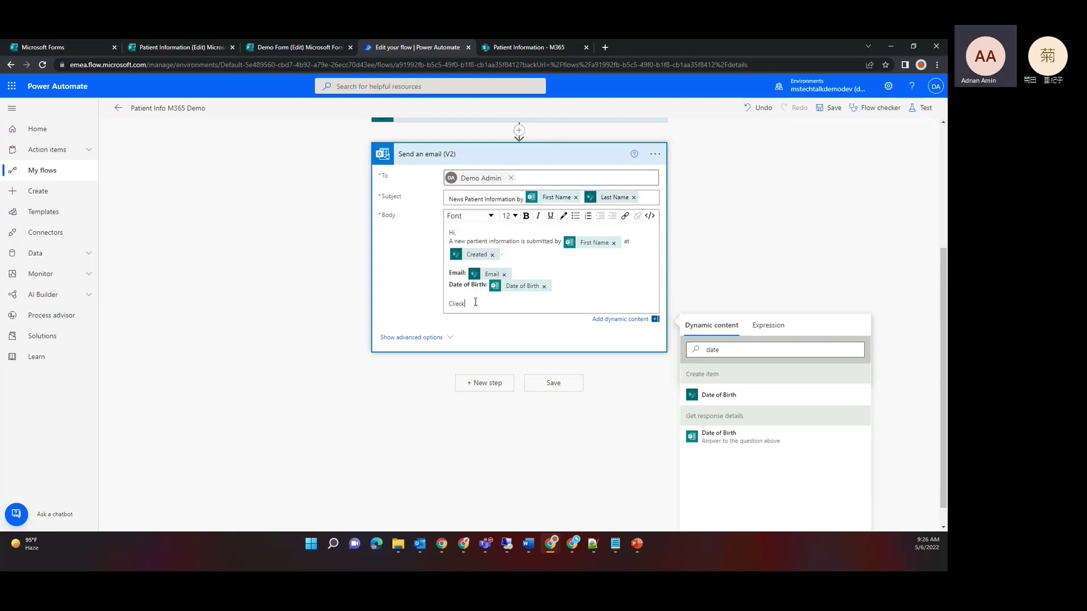
key(BackSpace)
key(BackSpace)
key(BackSpace)
text(ck)
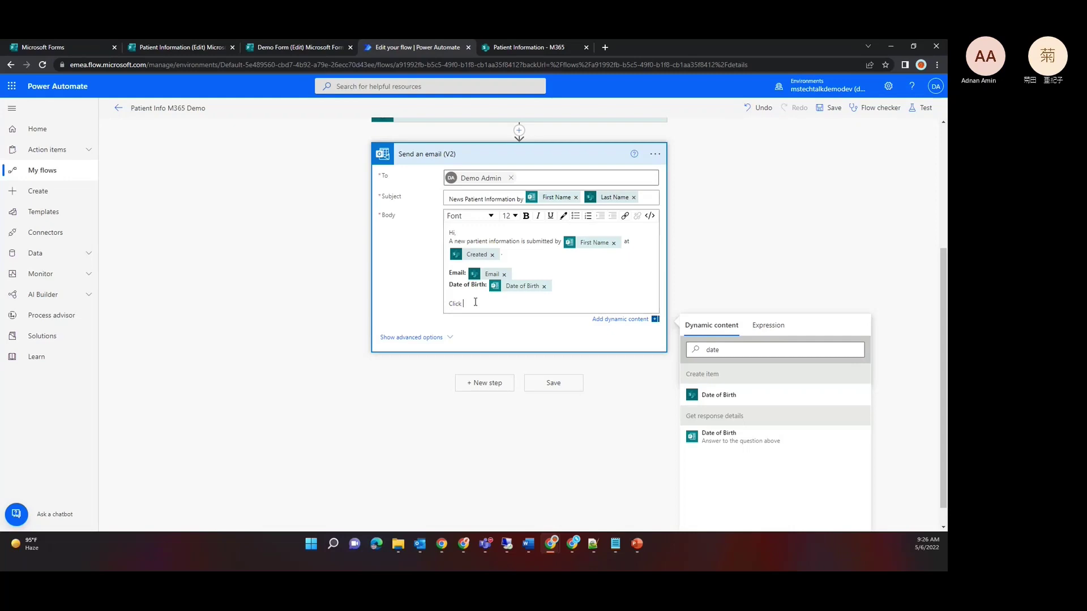
text( here for m)
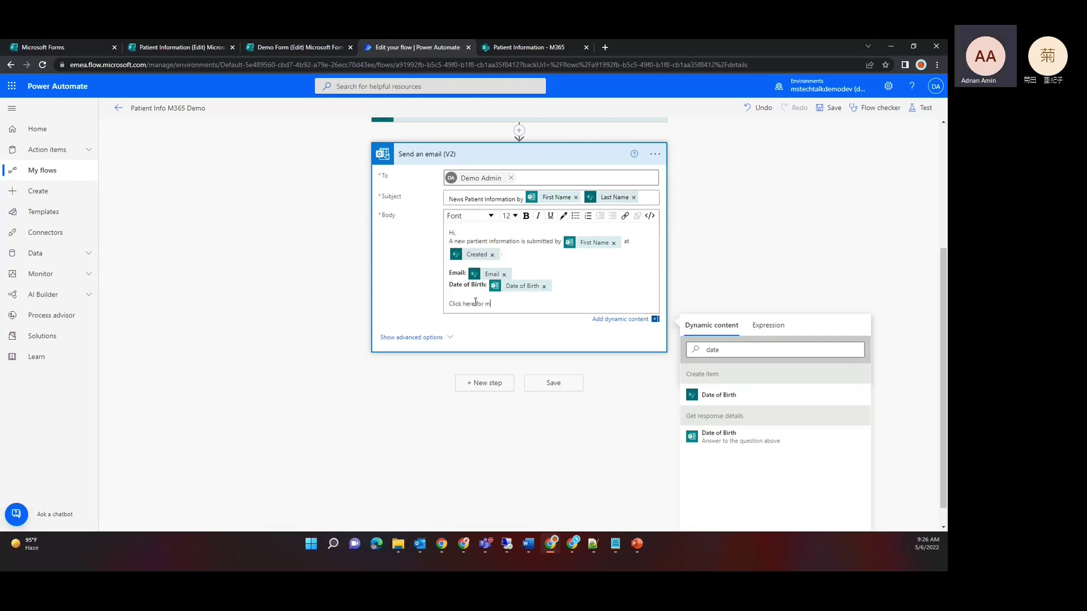
text(ore details)
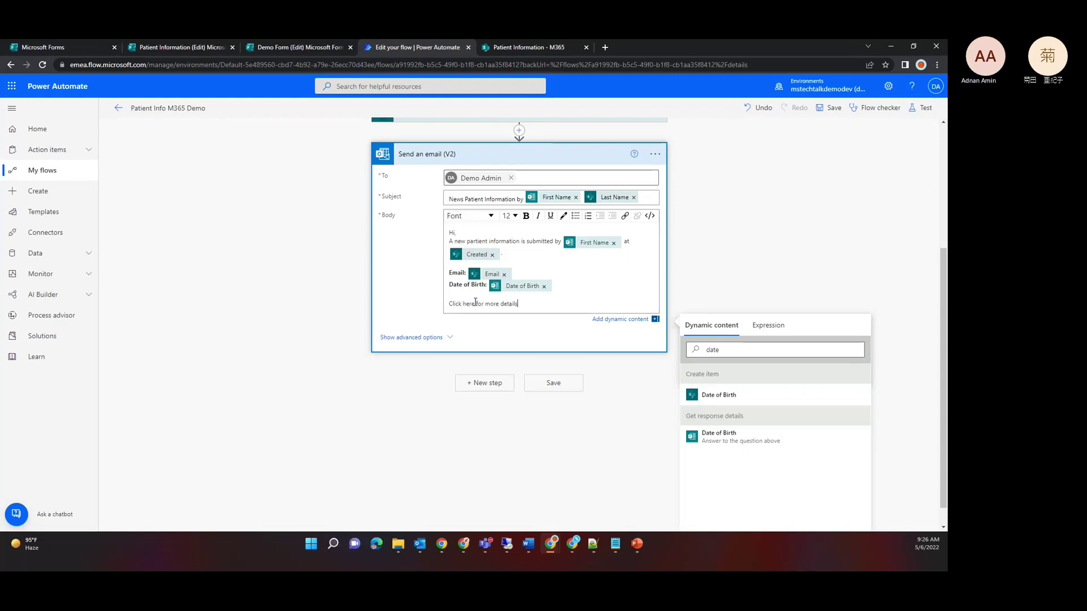
key(ctrl+shift+Left)
key(ctrl+shift+Left)
key(ctrl+shift+Left)
key(ctrl+shift+Left)
key(ctrl+shift+Left)
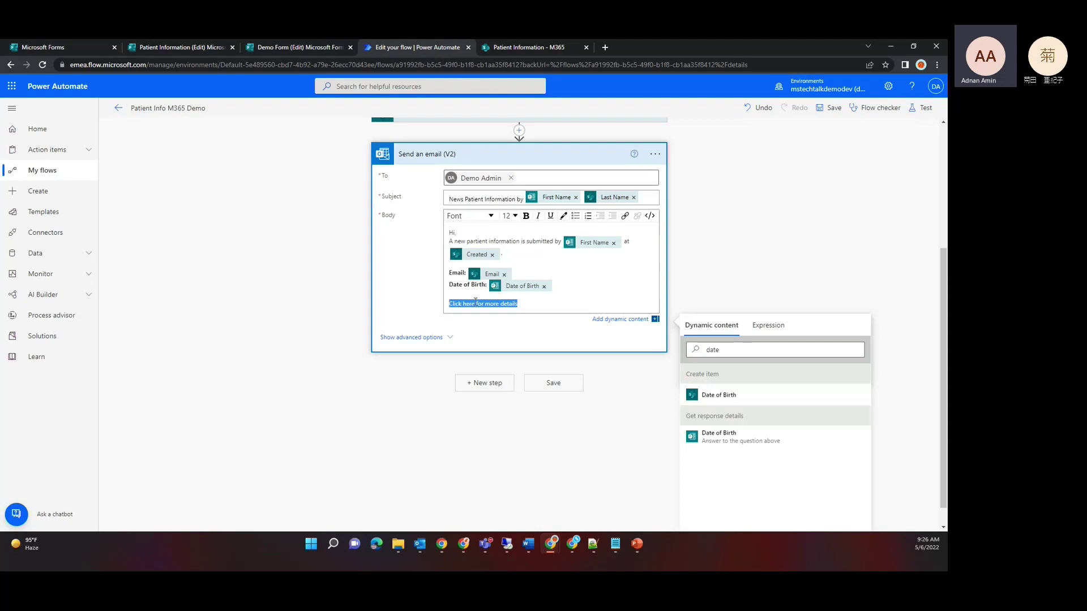
Step: Open the link settings for the selected text and browse expressions for a target, then go back
click(625, 215)
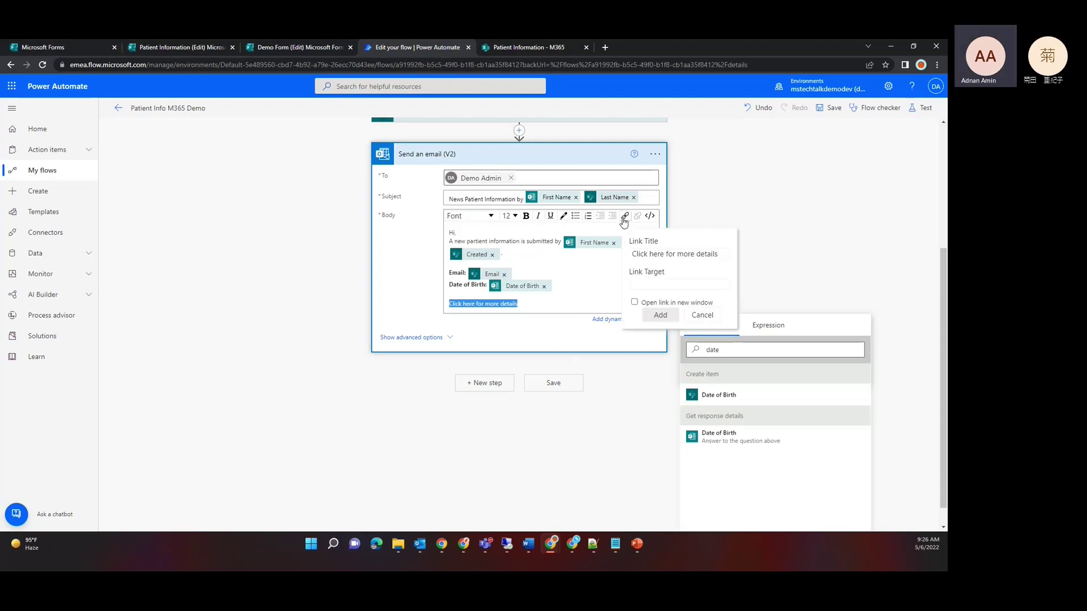
click(648, 284)
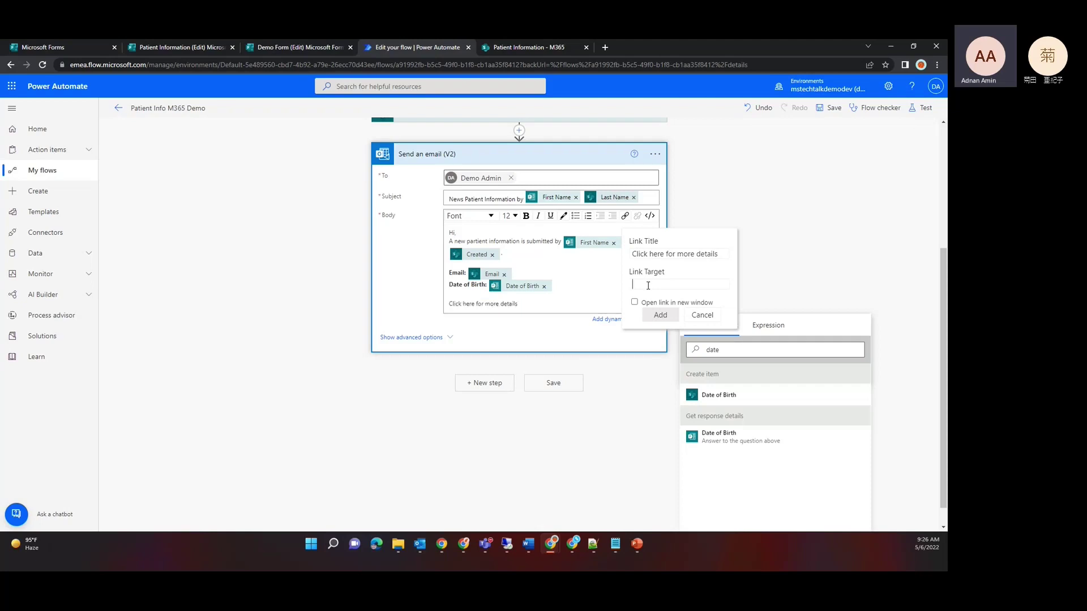
click(770, 326)
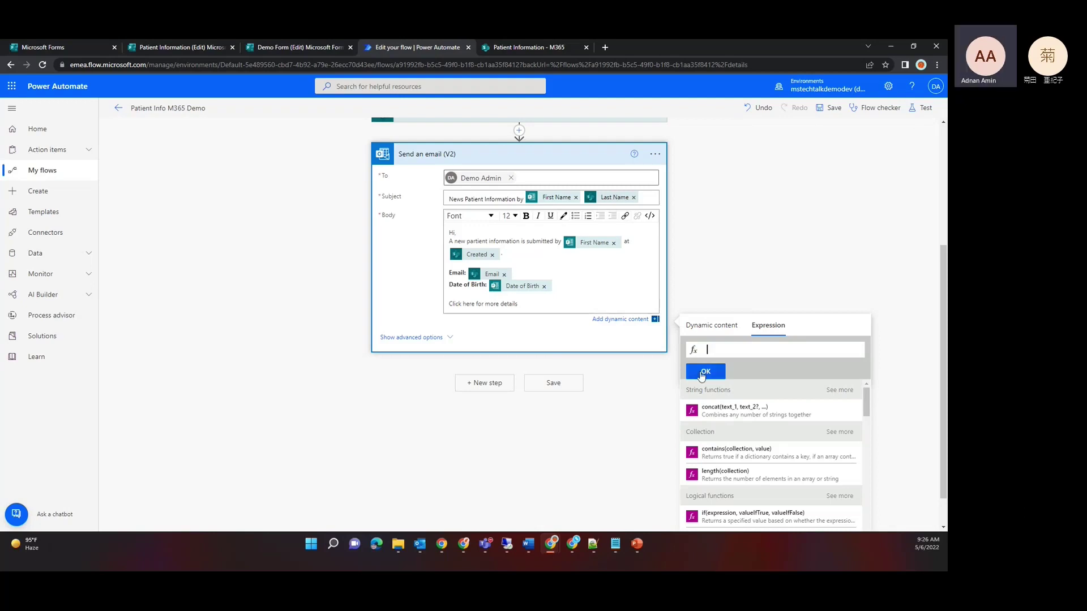
click(706, 326)
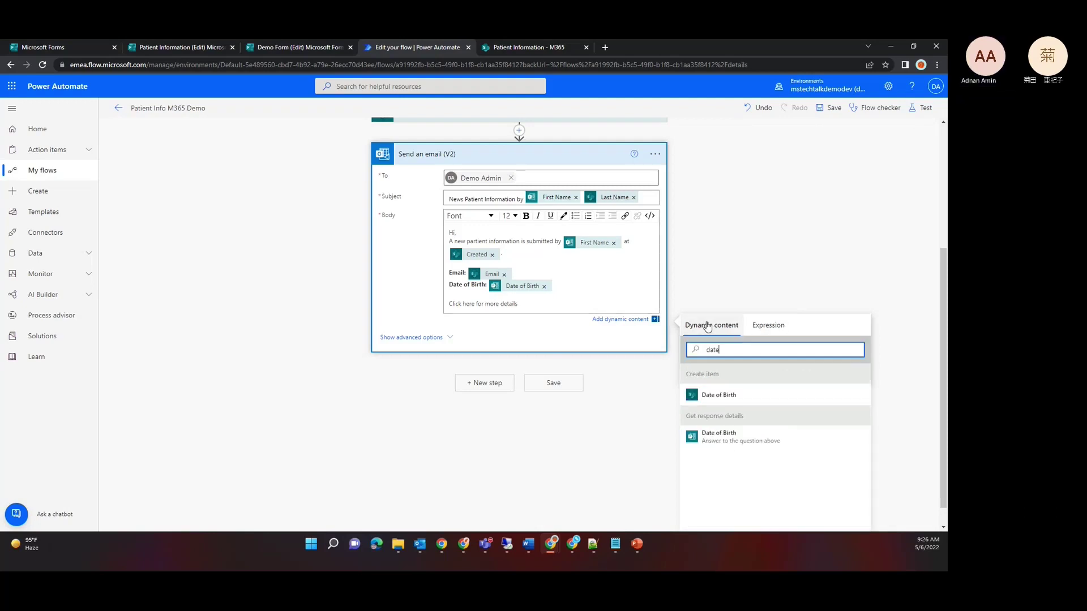
Step: Search dynamic content for 'item' and insert Create item's Link to item value
double_click(730, 352)
text(ur)
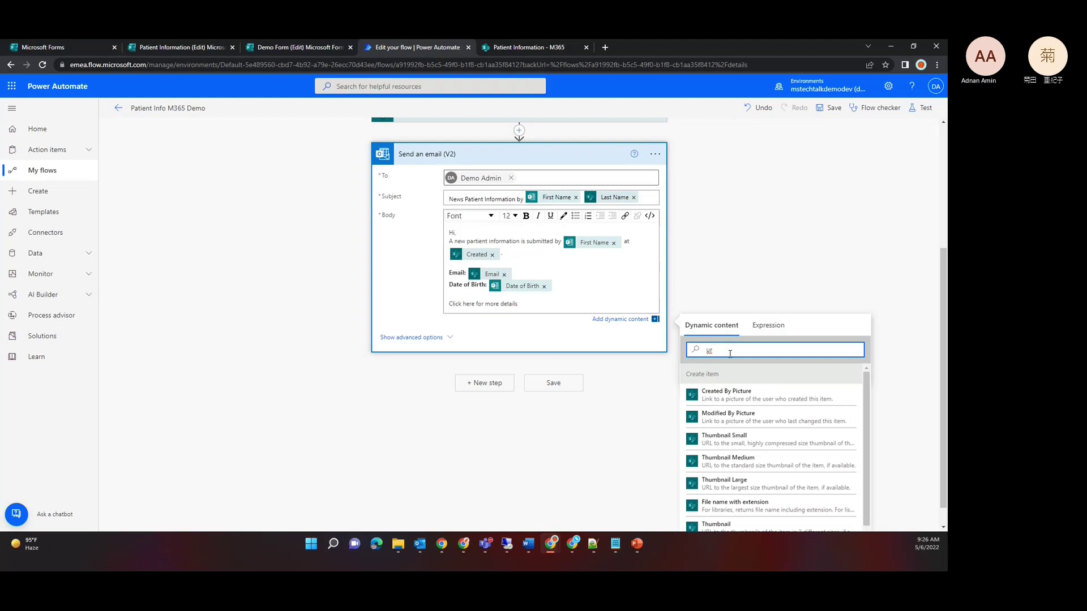
key(BackSpace)
key(BackSpace)
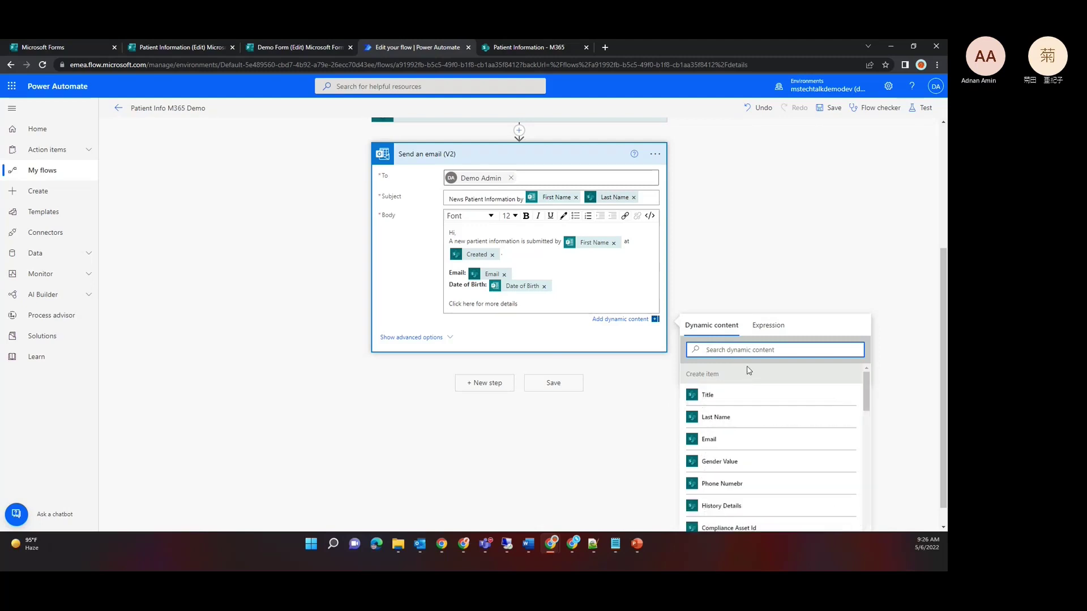
text(get)
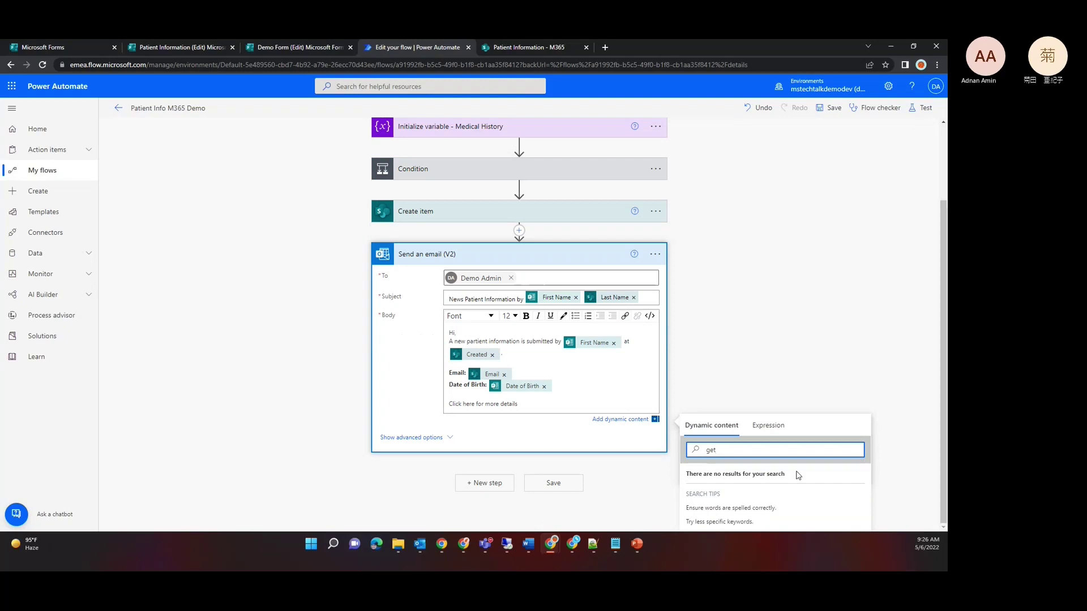
double_click(772, 454)
text(item)
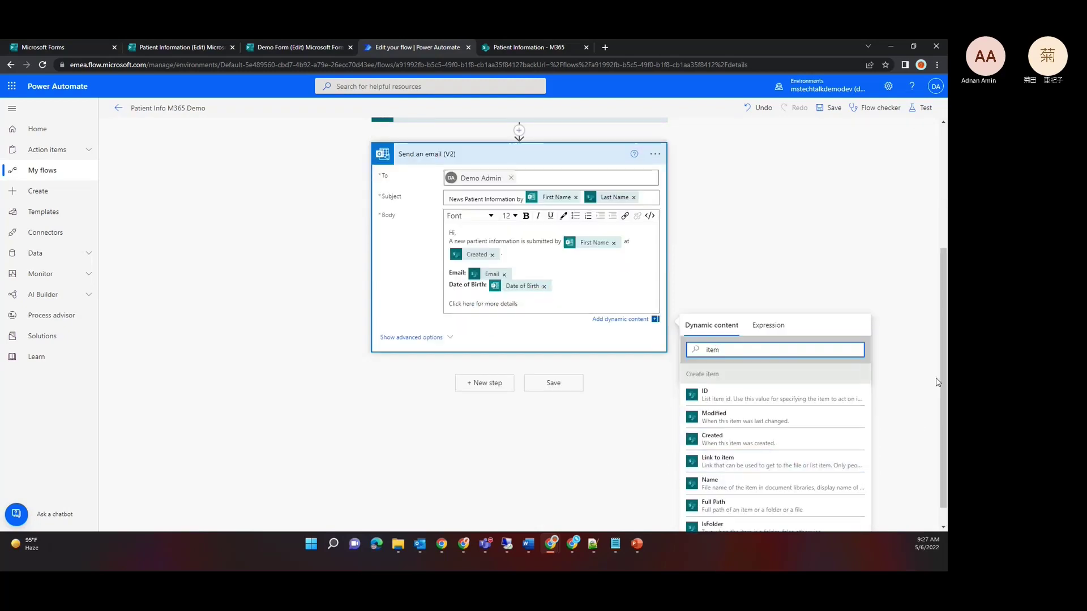
scroll(943, 384, down, 1)
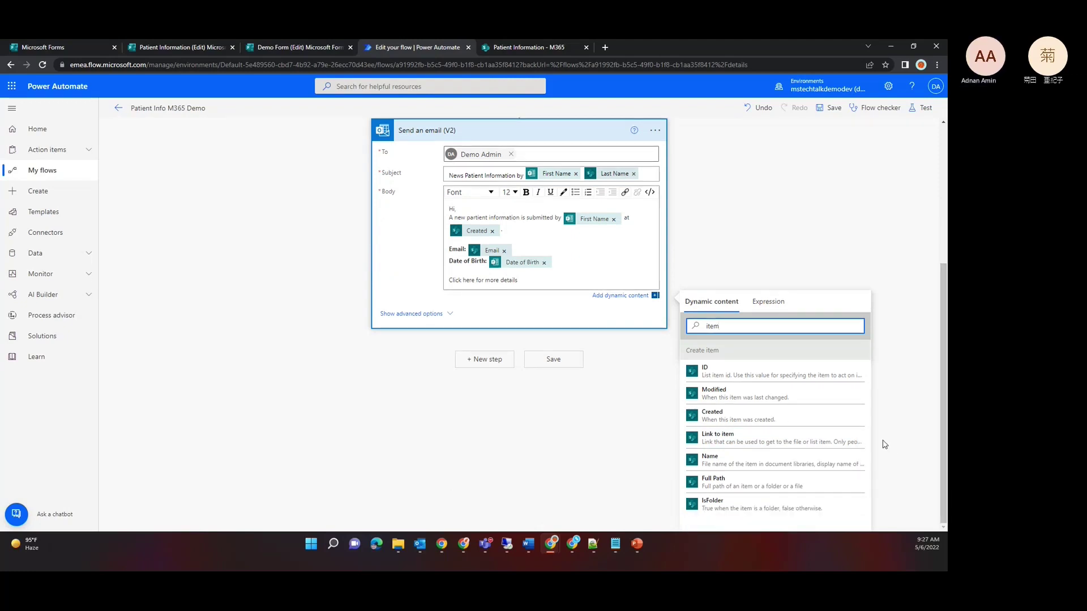
click(852, 351)
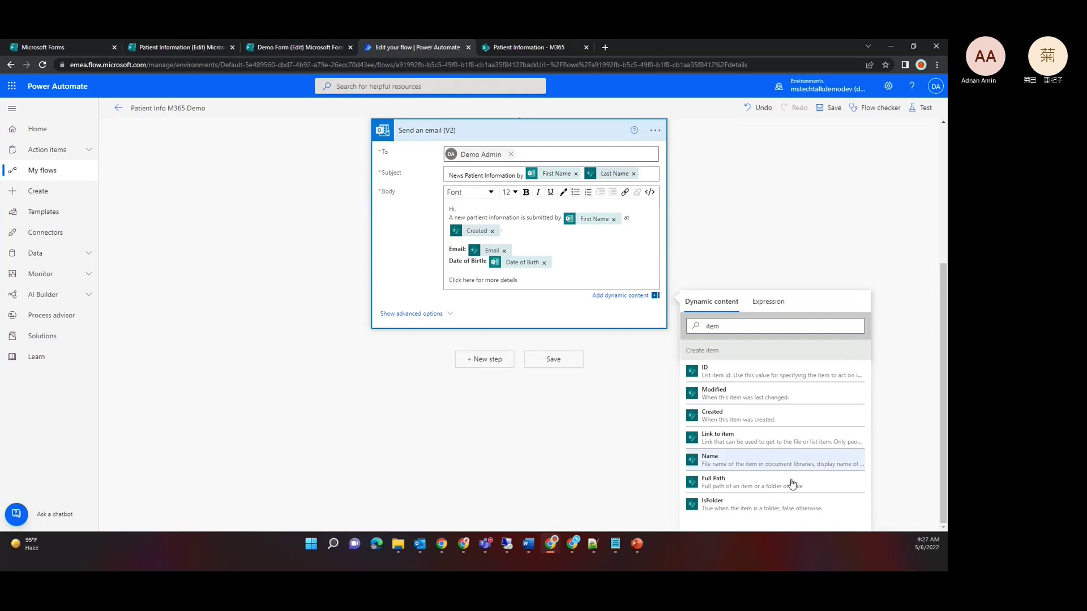
click(719, 436)
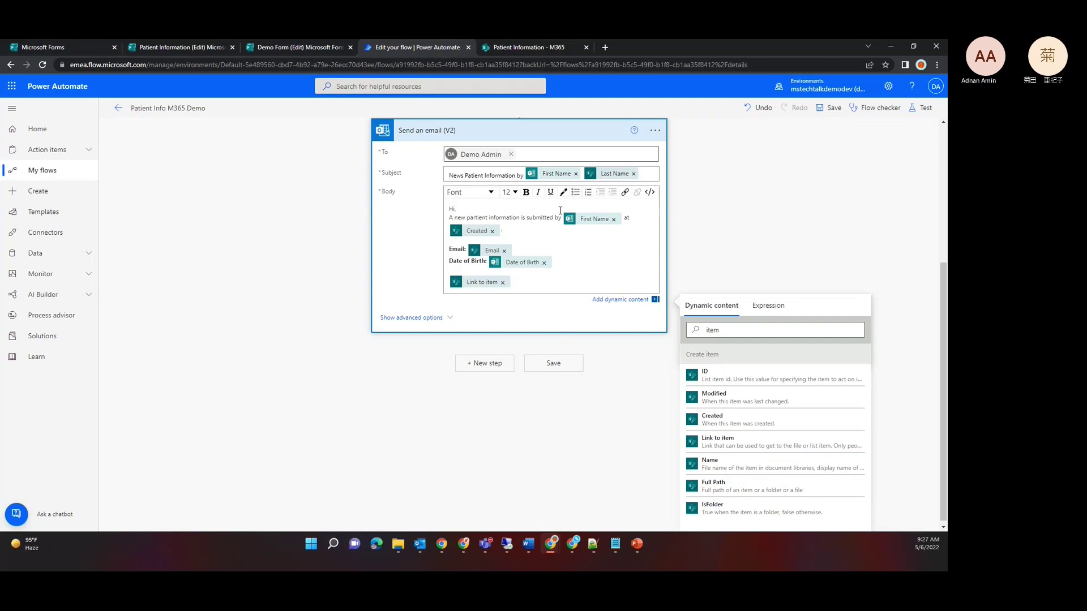
Step: In HTML code view, wrap Link to item in an <a href> tag labelled 'Click here for more details'
click(649, 192)
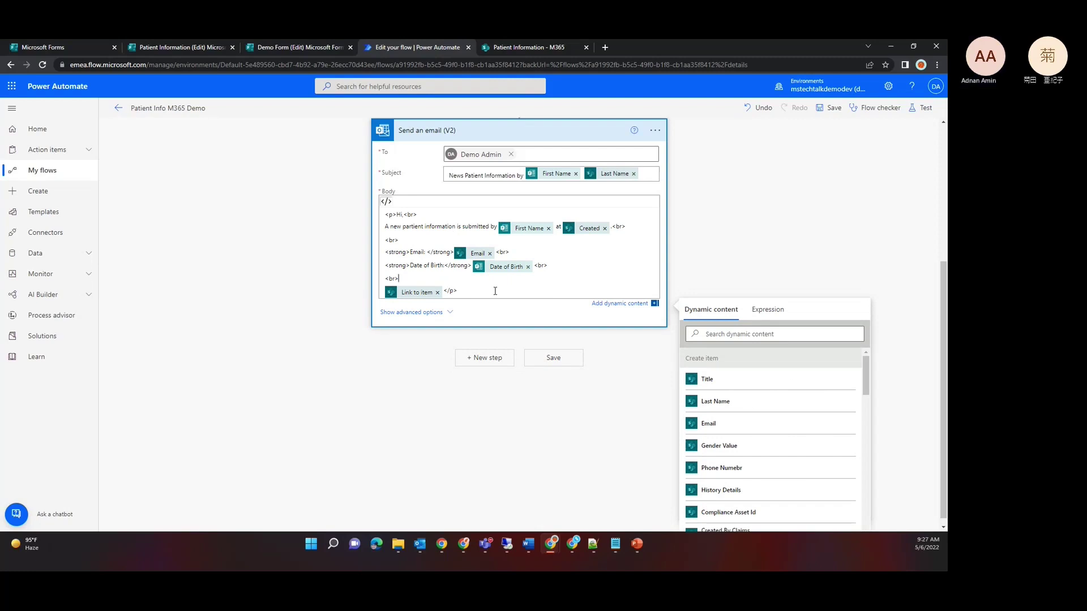
text(<a href)
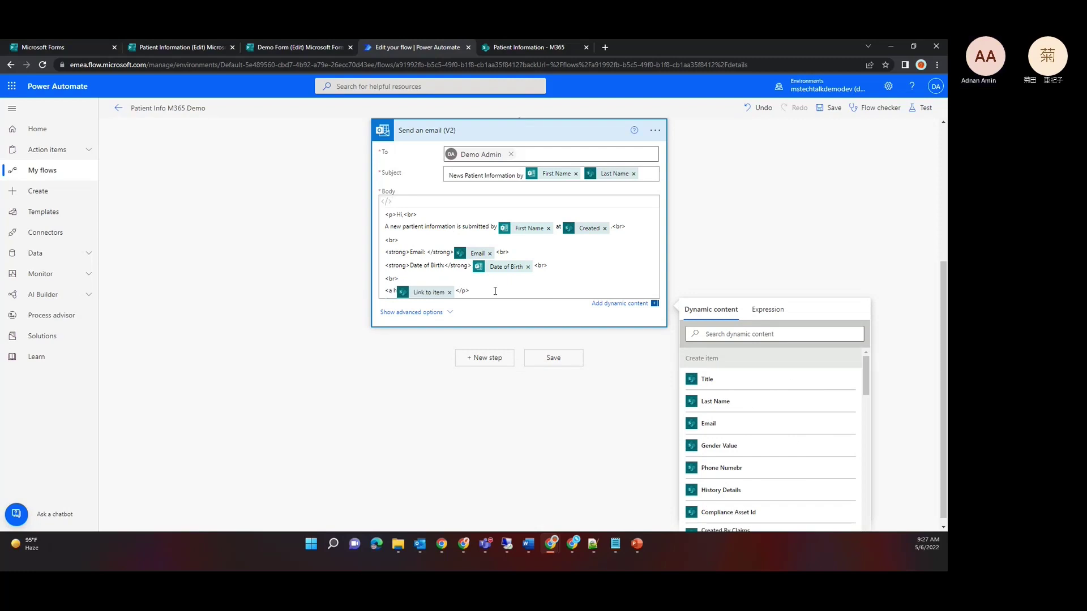
text(=)
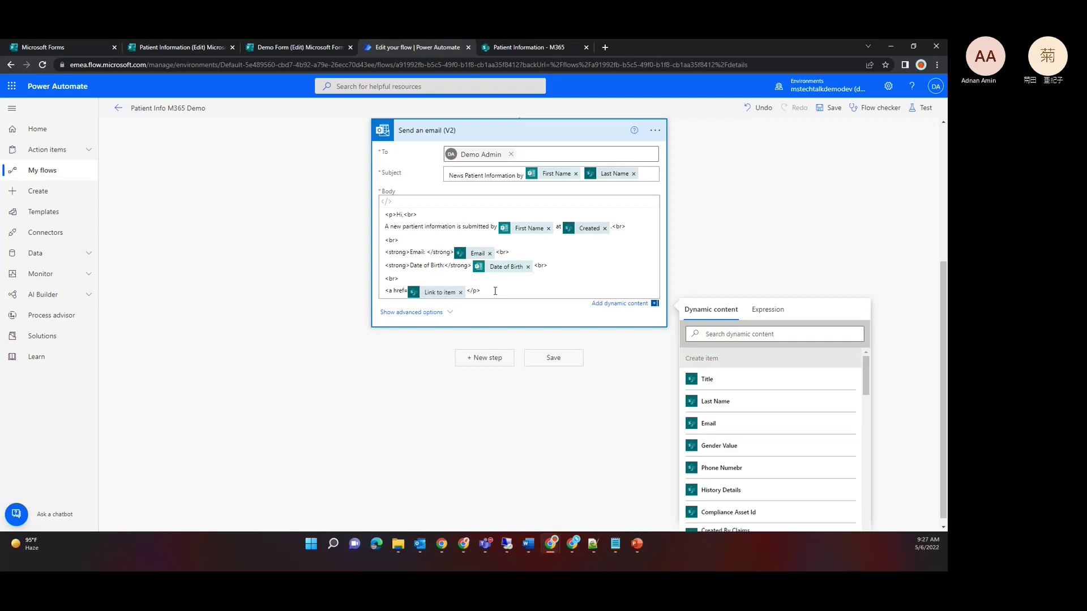
text(")
text(")
text(>)
key(Delete)
text(">)
text( <>)
text(/a)
text( Click here)
text( for)
text( more details)
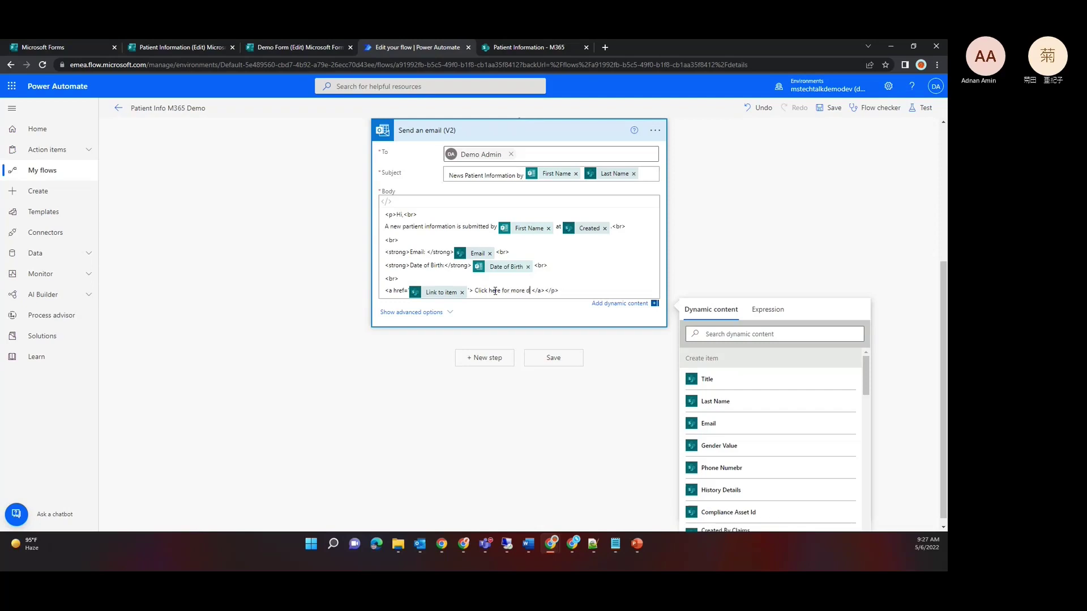
key(End)
key(Return)
key(Return)
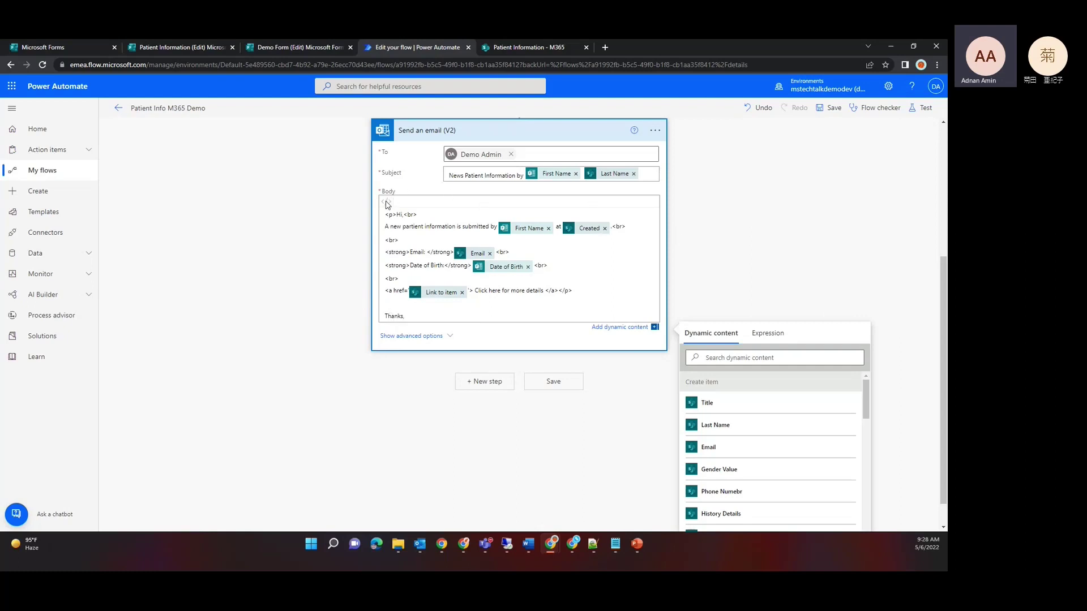
Step: Show the Send an email (V2) advanced options to reveal From, CC, BCC and Importance fields
scroll(385, 204, up, 2)
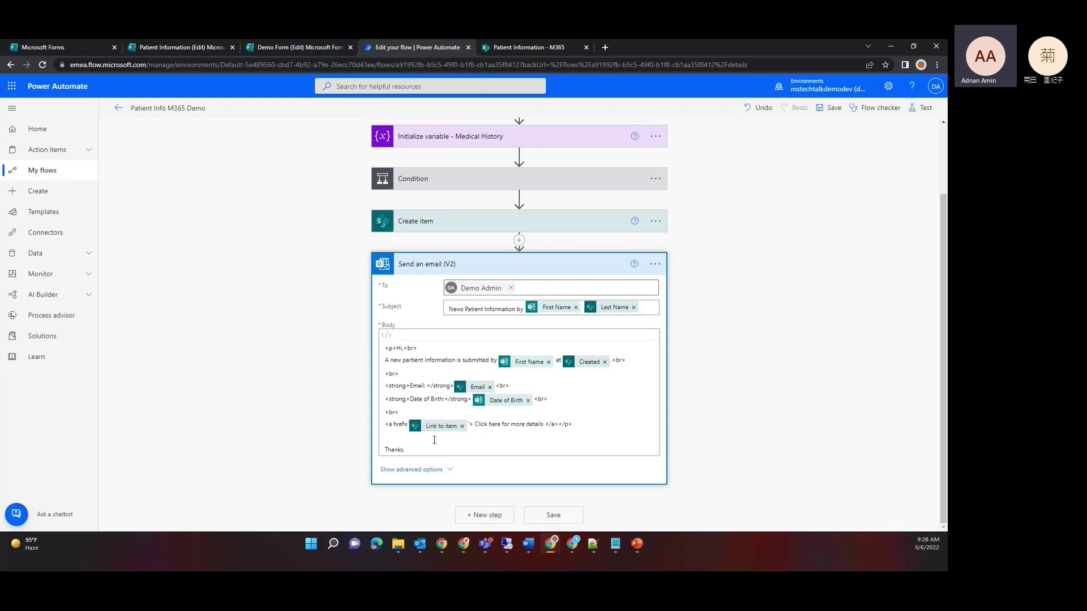
click(427, 472)
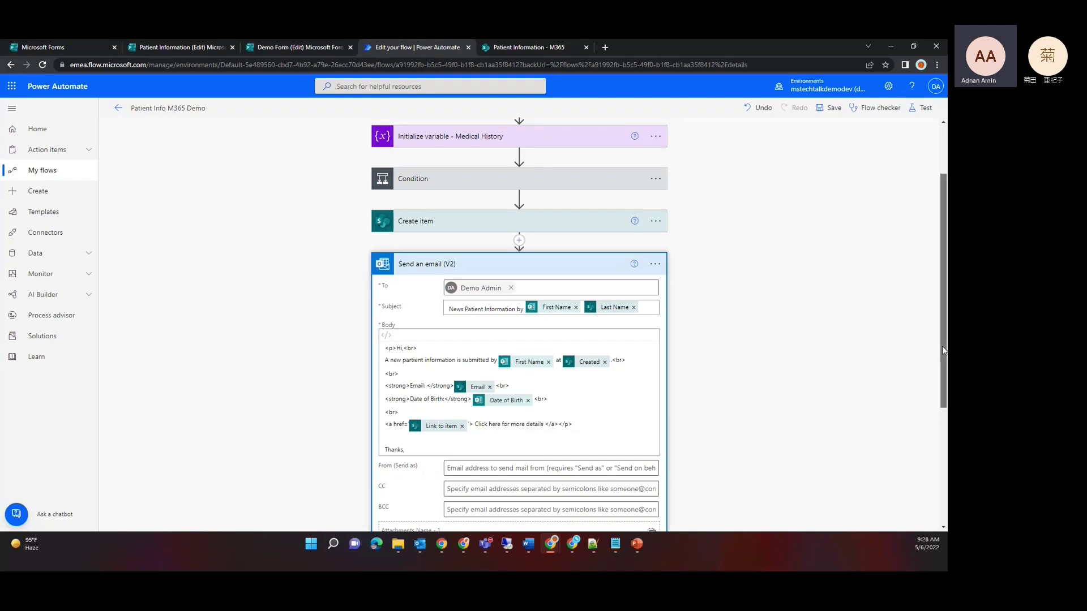
scroll(941, 345, down, 3)
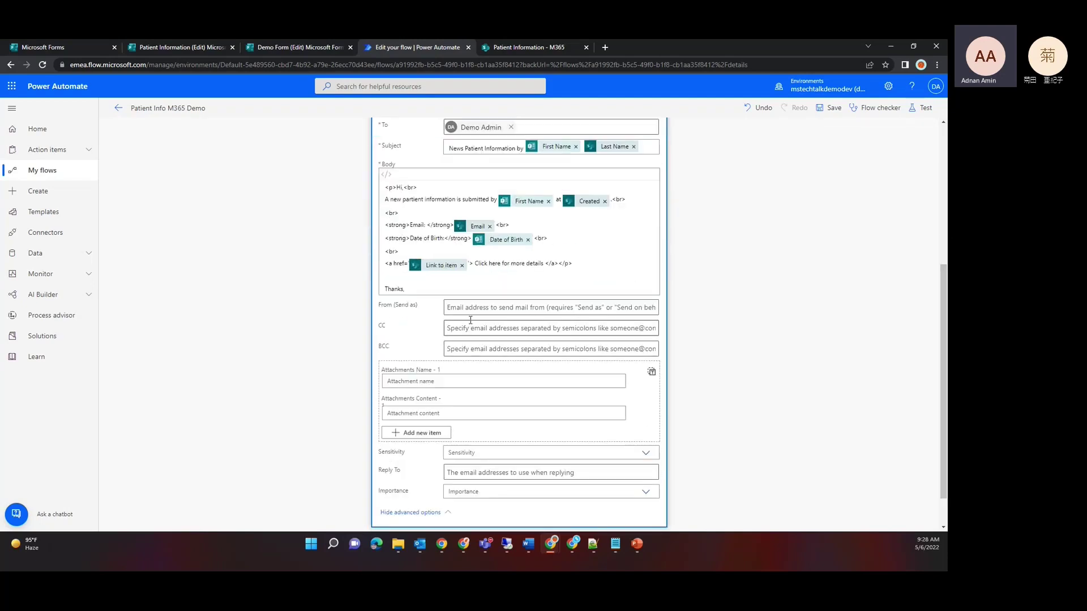
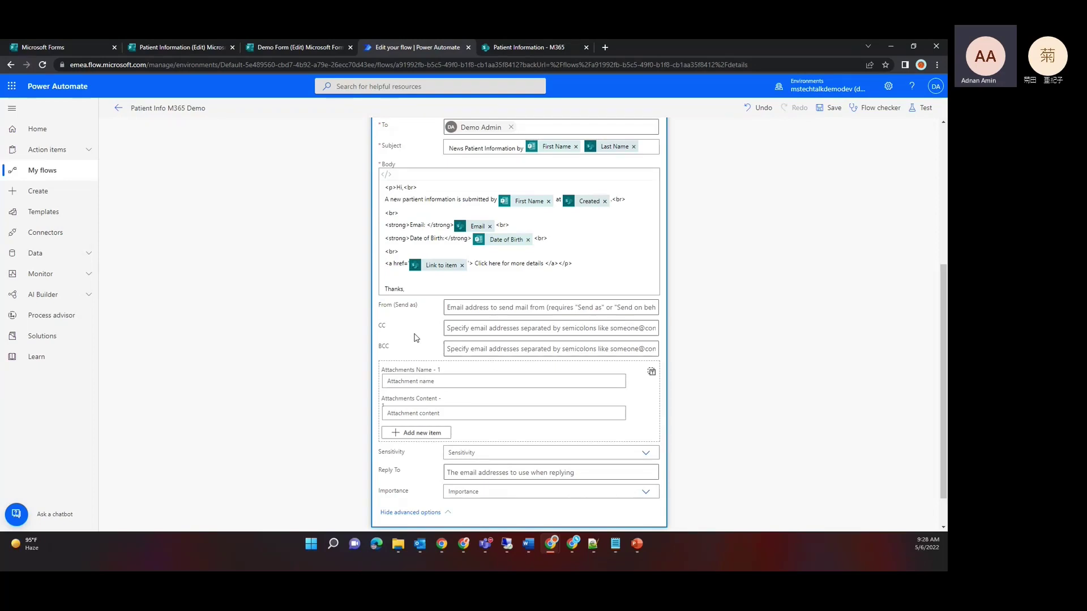
Step: Save Patient Info M365 Demo and test it with the recent Succeeded trigger run
click(828, 109)
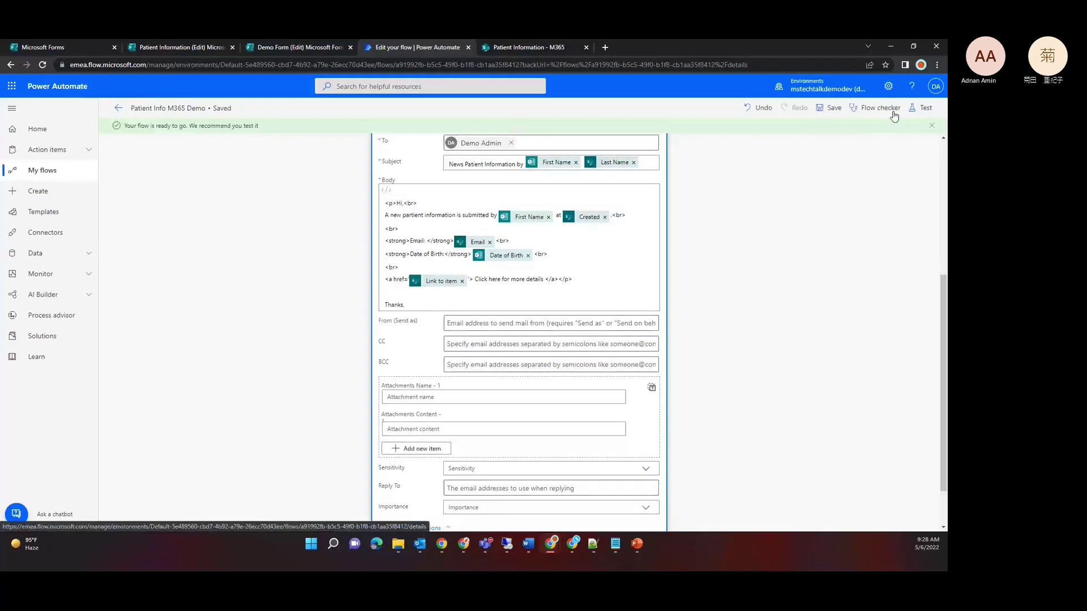
click(918, 110)
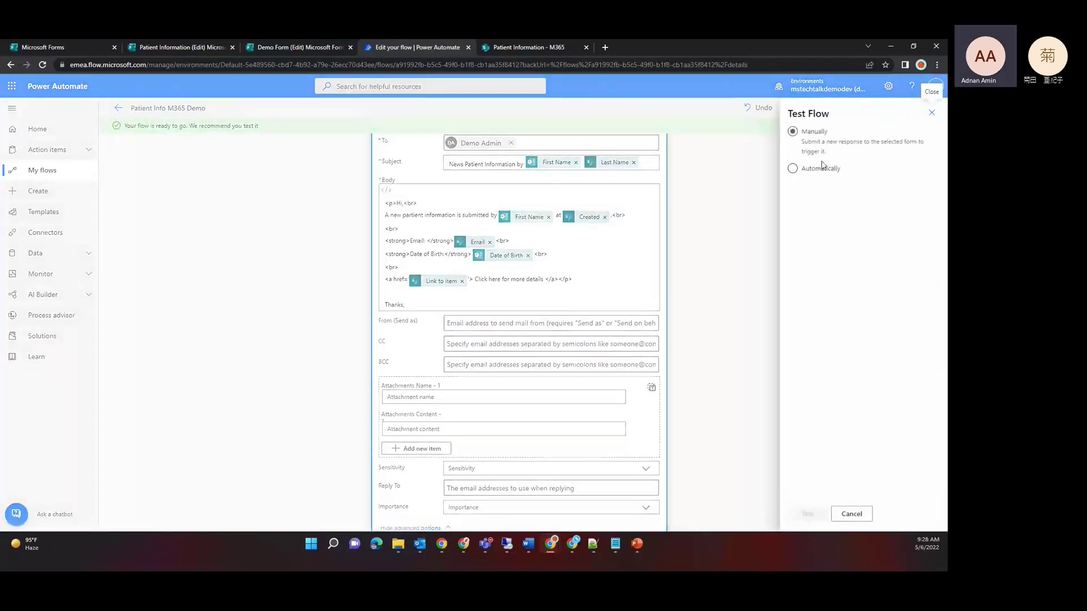
click(804, 170)
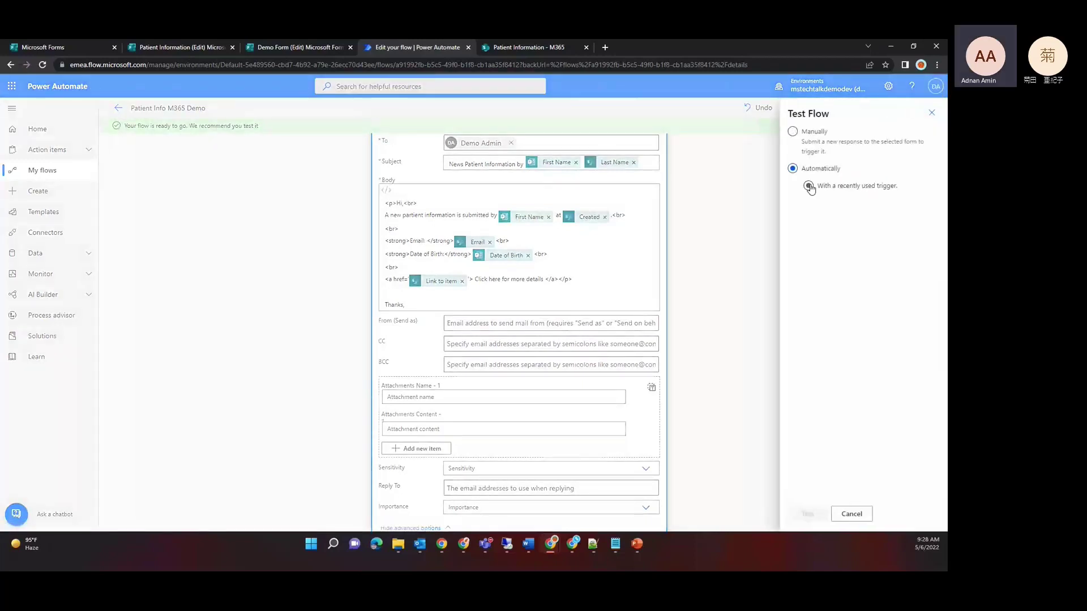
click(809, 187)
click(796, 205)
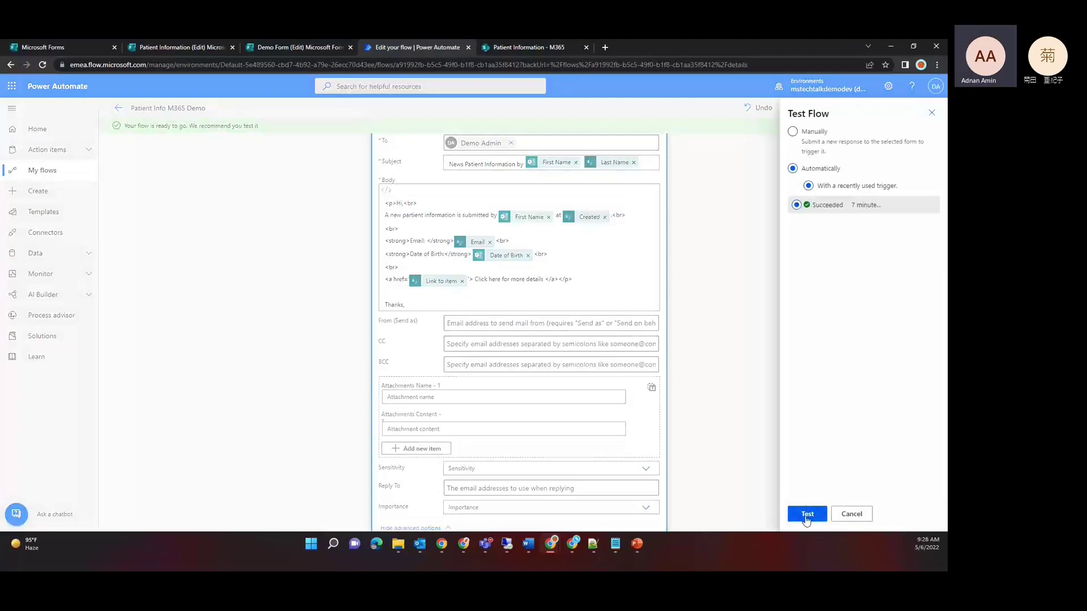
click(807, 518)
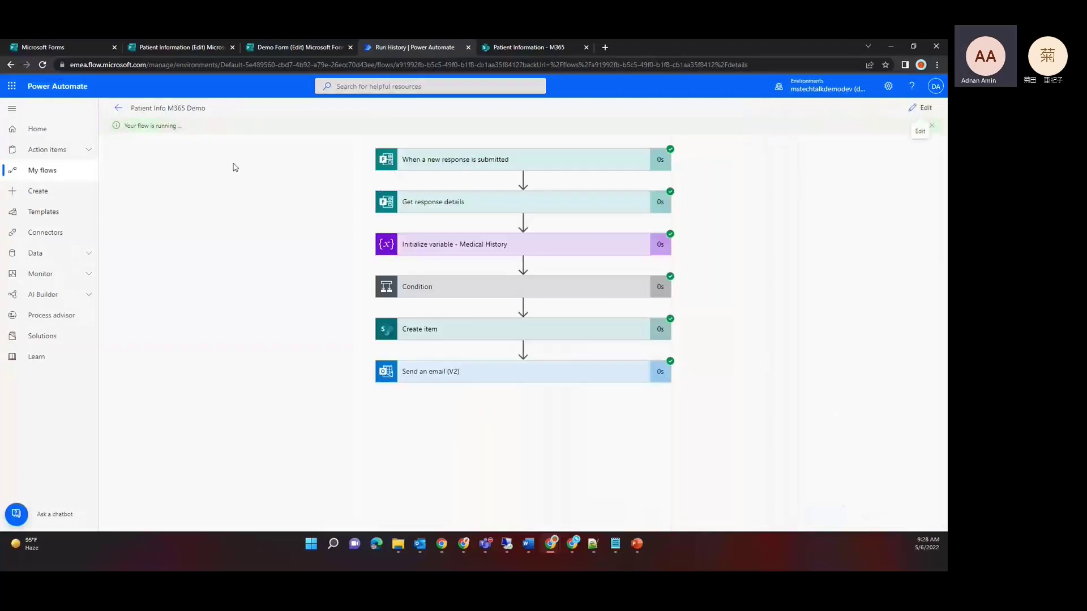
Step: Reload the Patient Information list to show the M365 entry, then launch Outlook from the app launcher
click(274, 49)
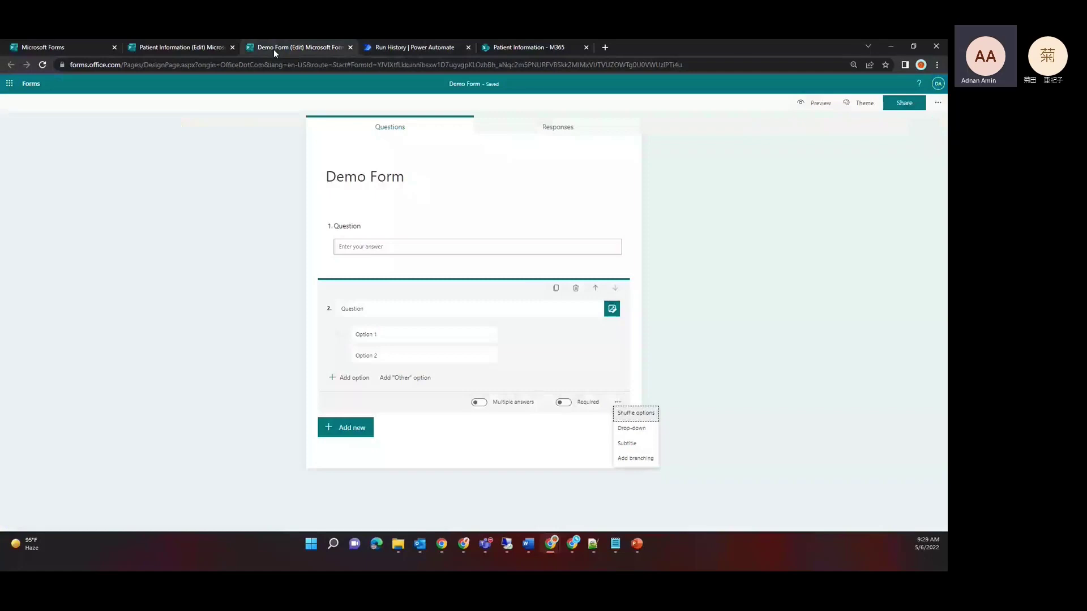
click(505, 49)
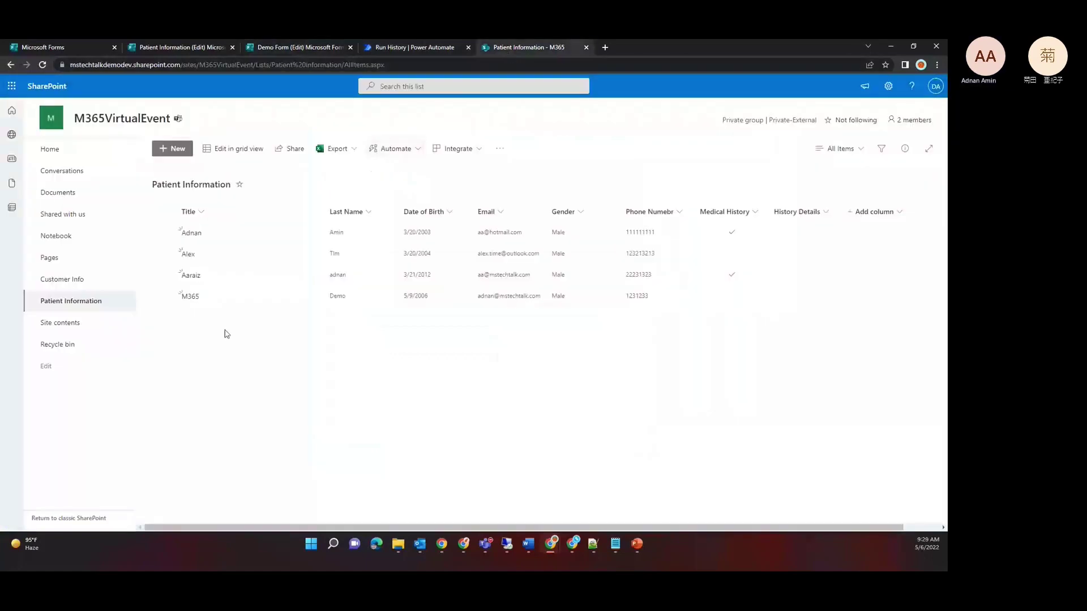
click(279, 66)
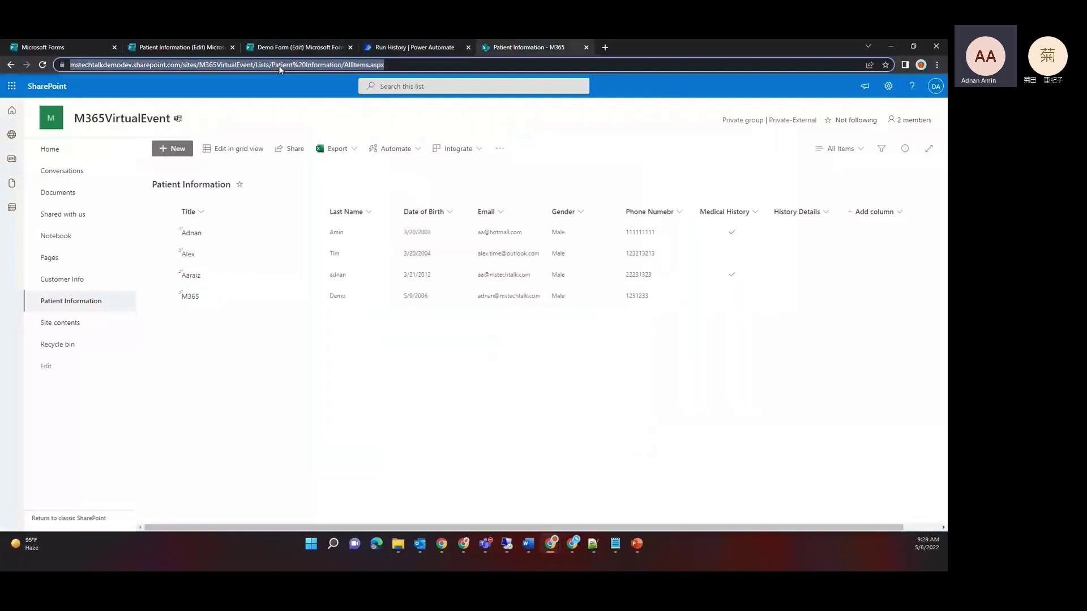
key(Return)
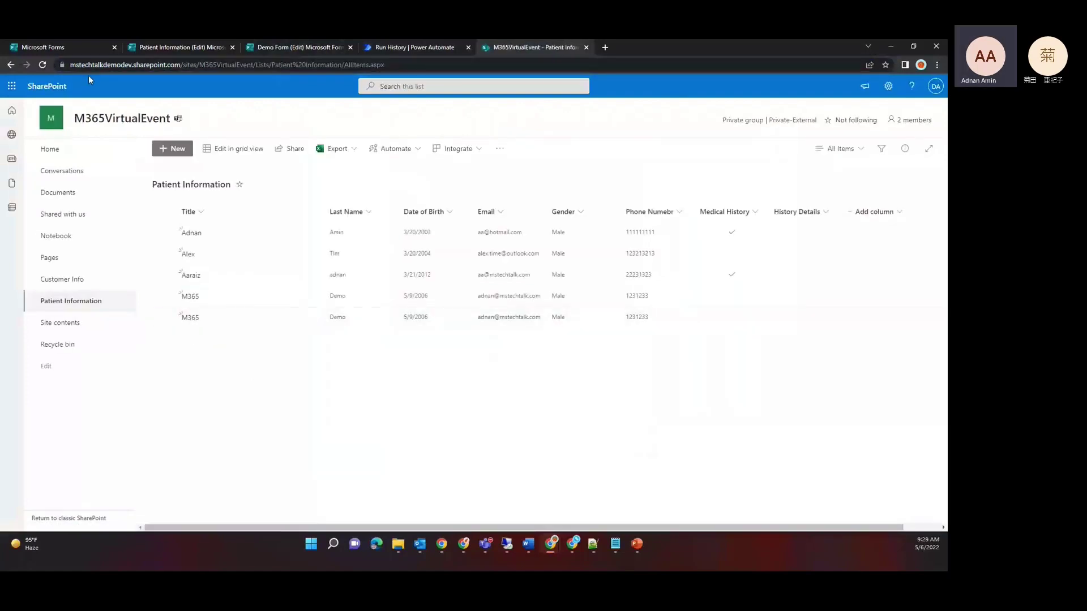
click(12, 86)
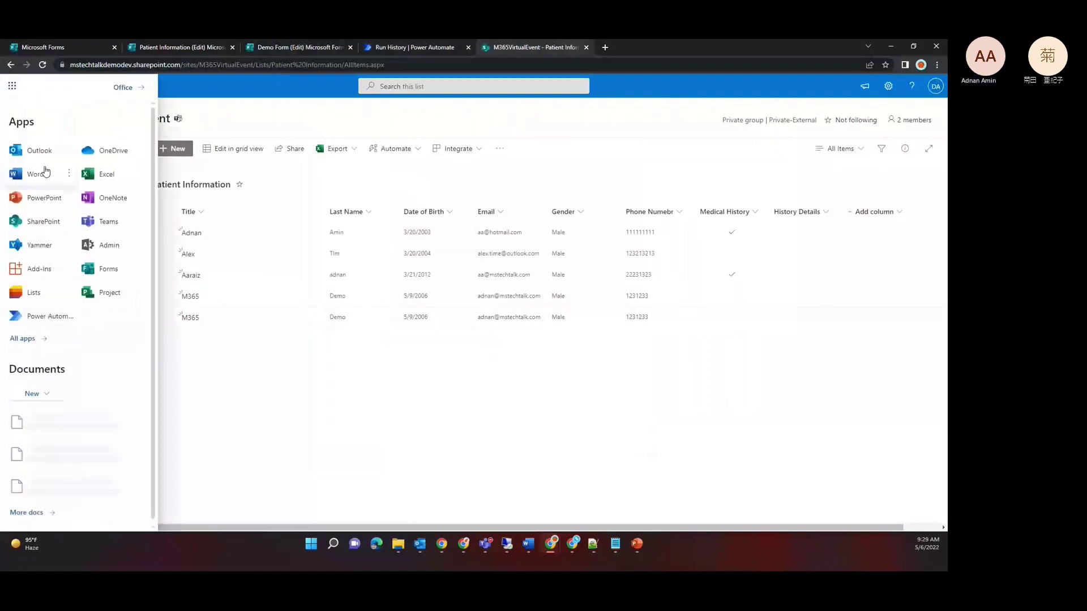
click(39, 152)
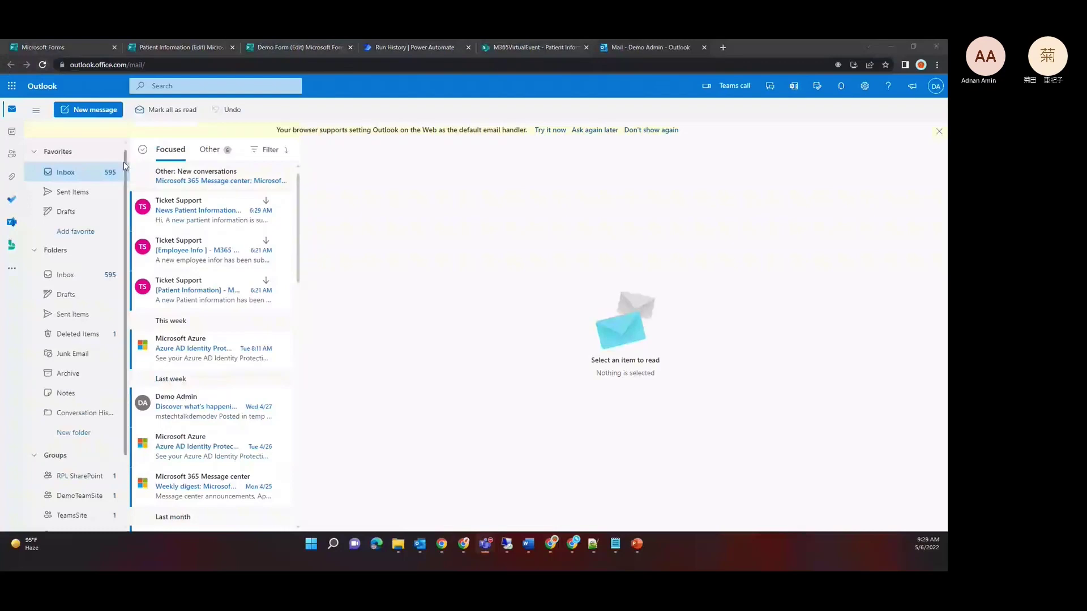
Step: Check Other mail, then open the News Patient Information email and follow 'Click here for more details'
click(220, 183)
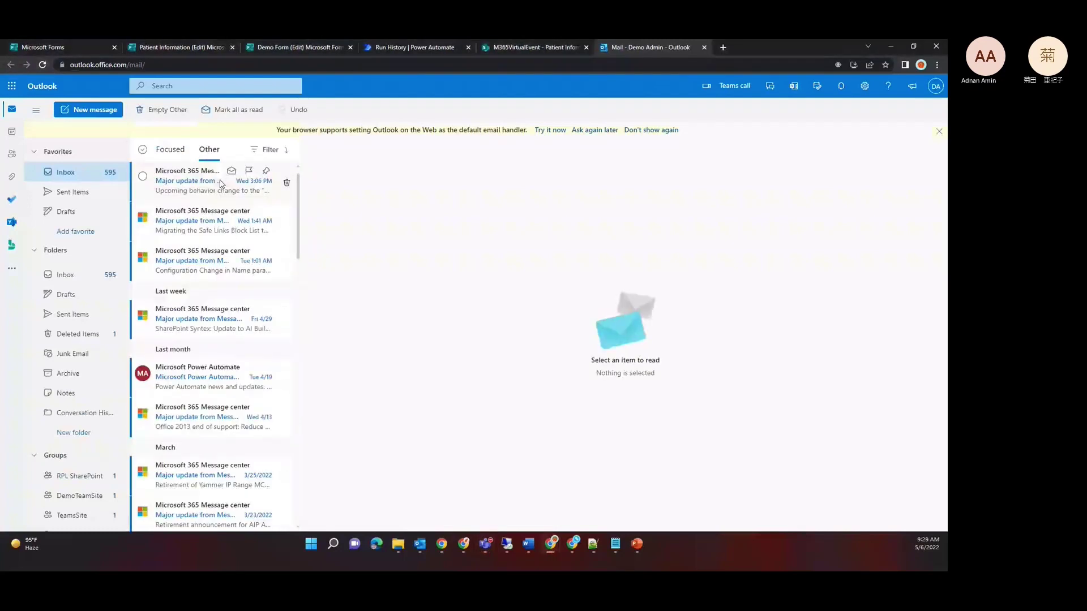
click(191, 189)
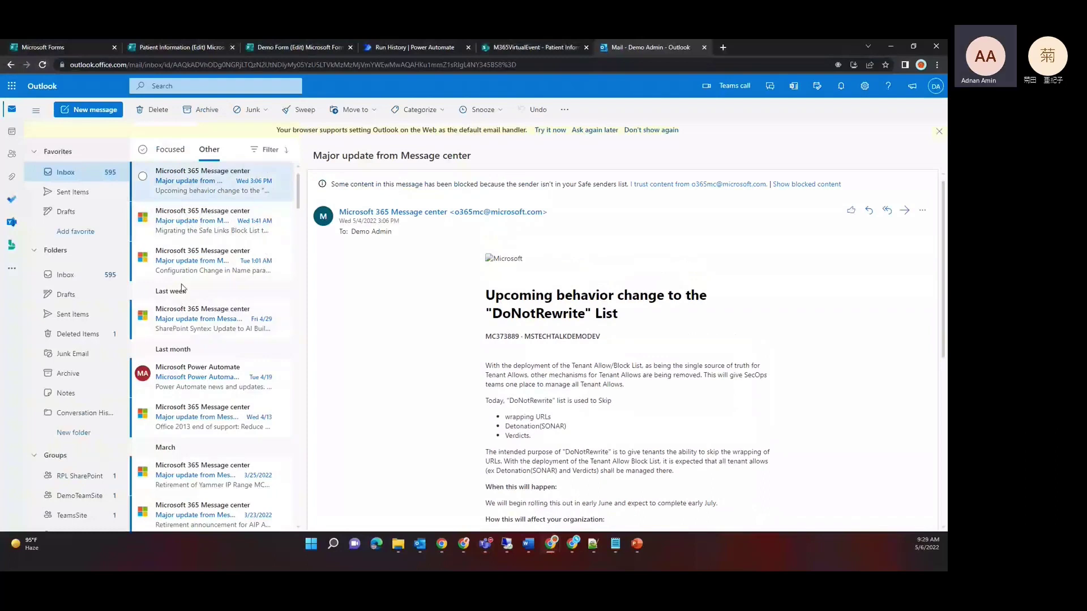
click(170, 150)
click(174, 189)
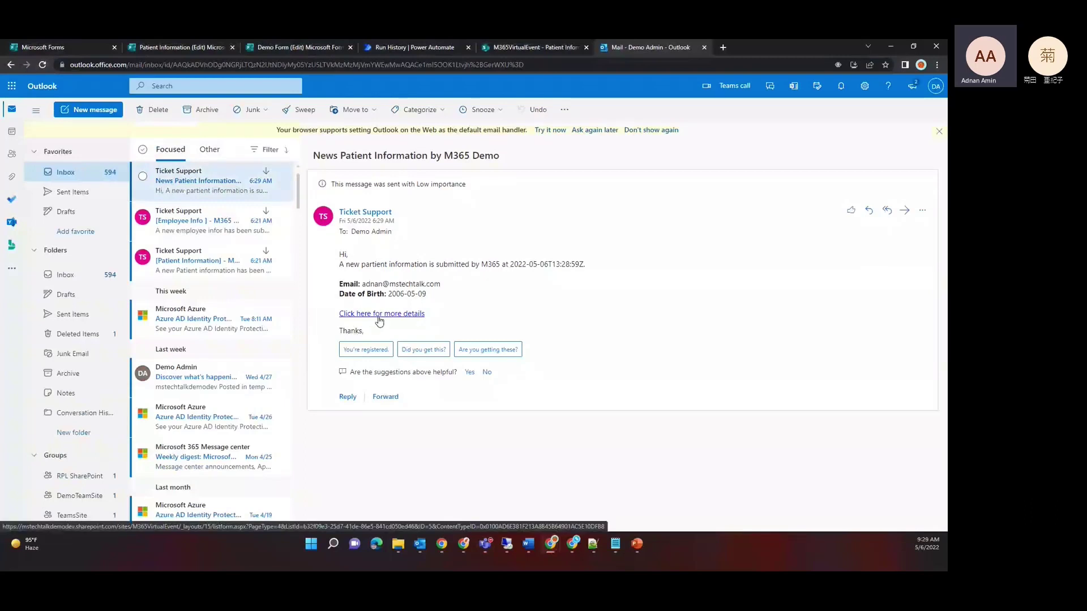
click(379, 318)
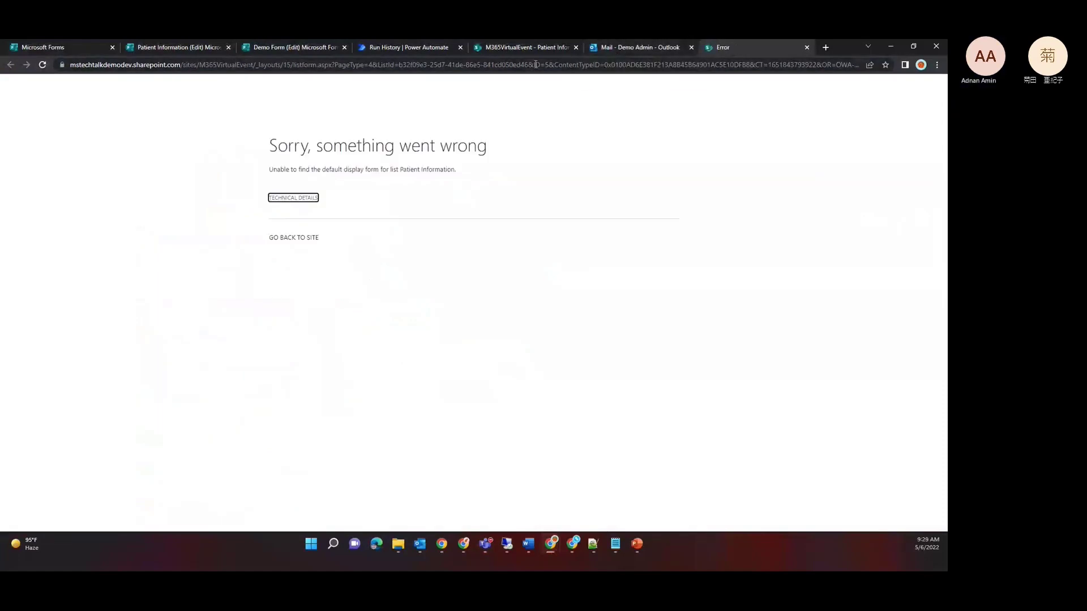
click(645, 48)
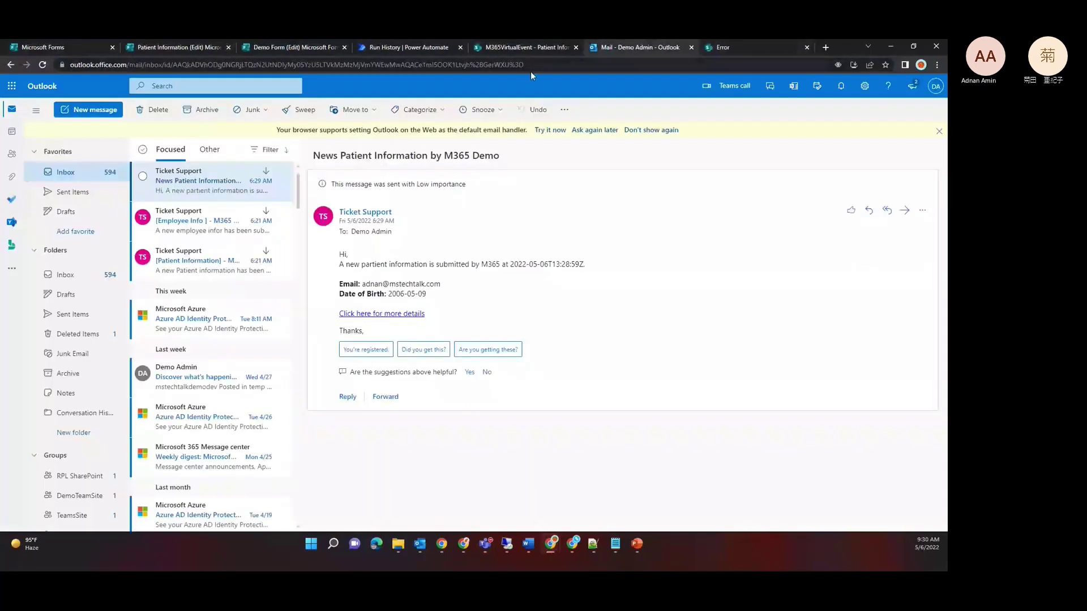
Step: View the M365 patient entry's details in the list, then go back to the flow's Run History
click(503, 49)
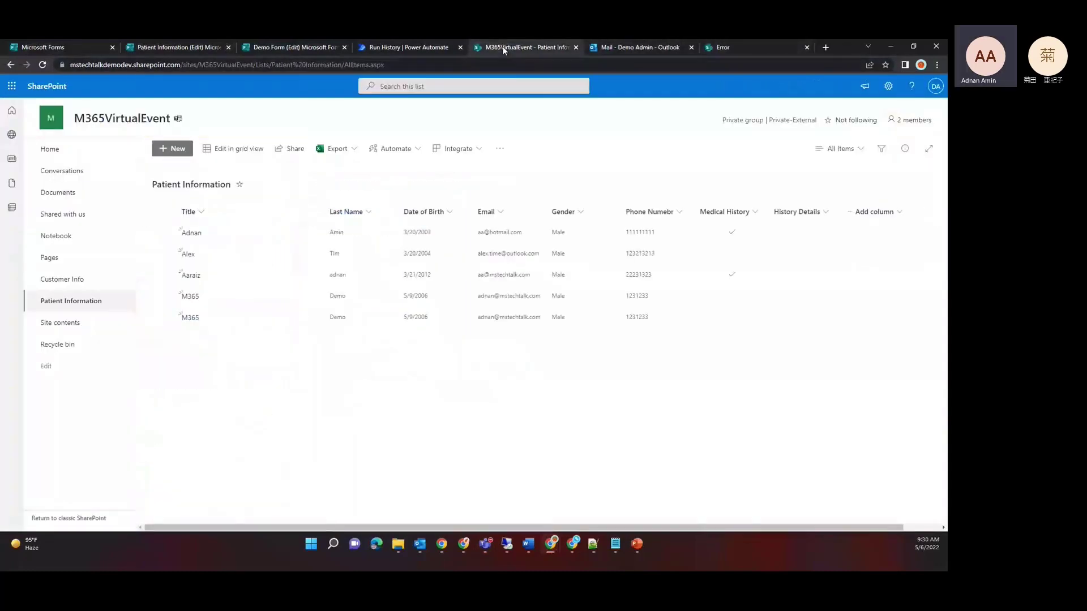
click(190, 319)
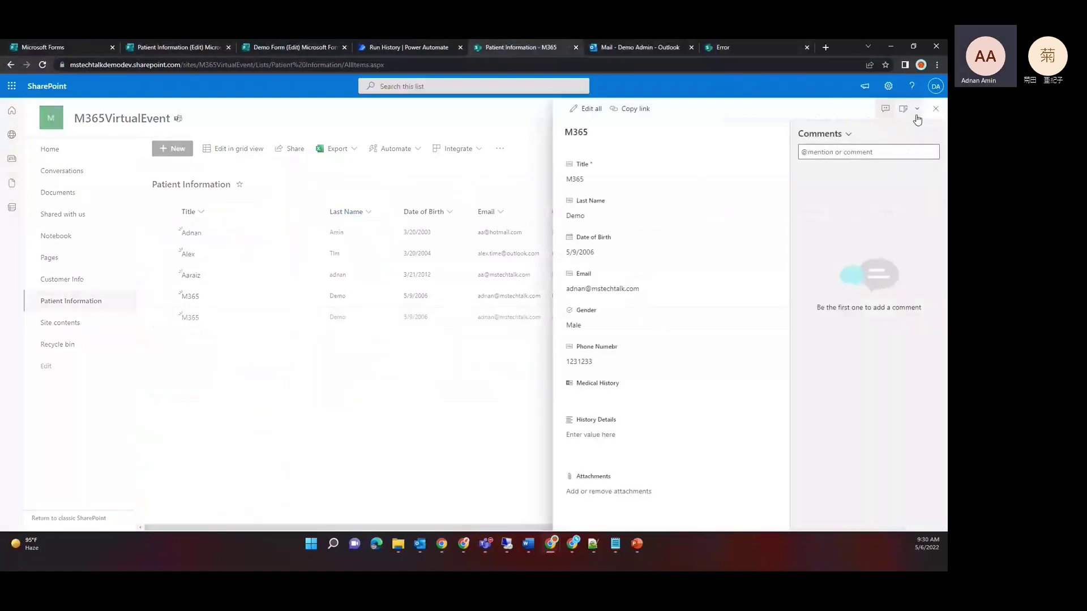
click(935, 108)
click(763, 50)
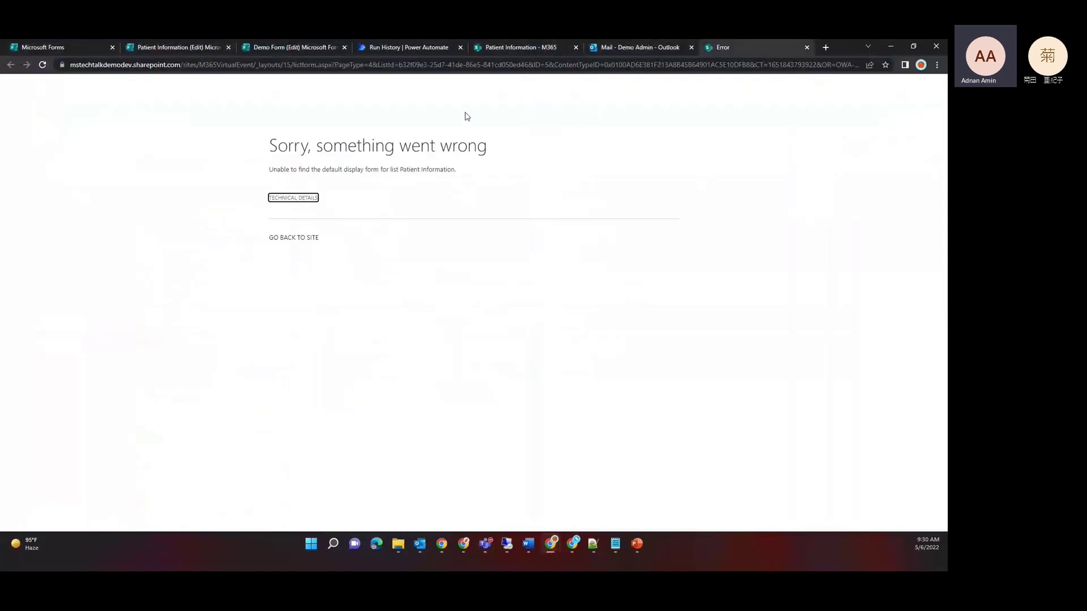
click(500, 51)
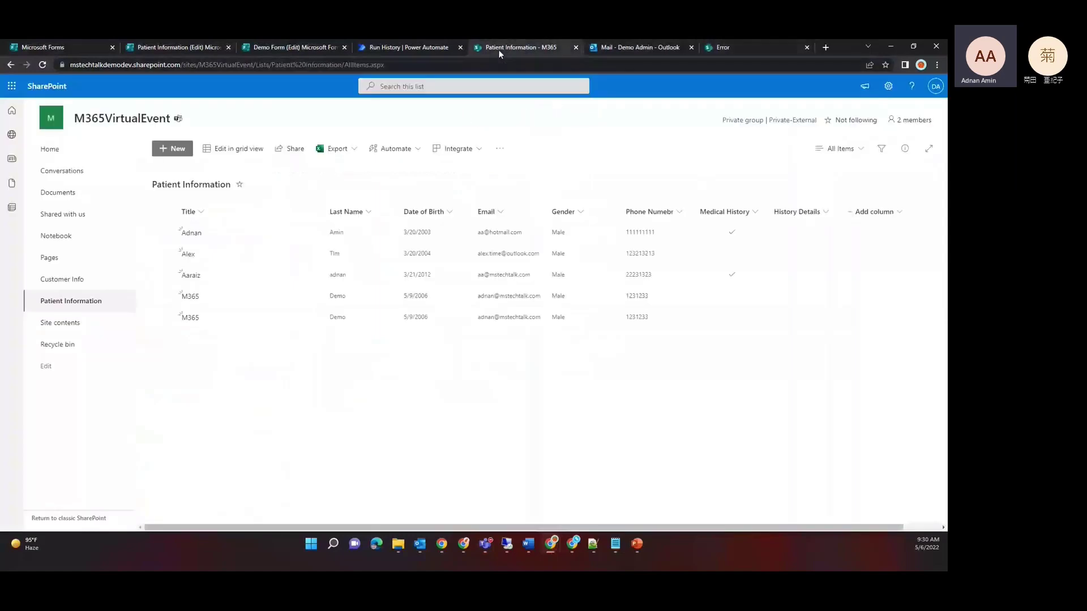
click(409, 47)
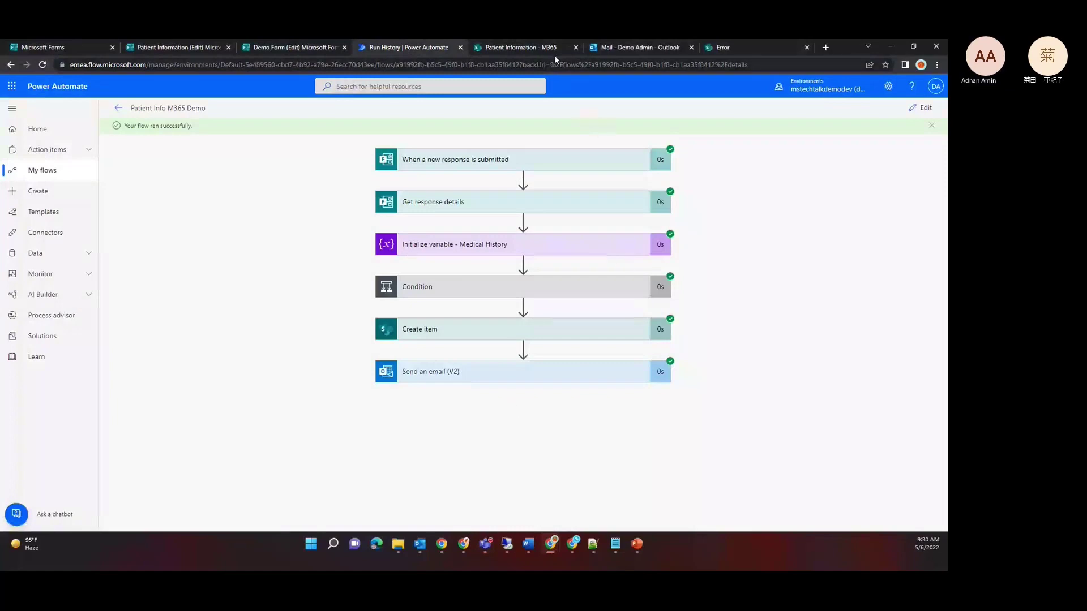
Step: Glance at the Outlook email, then open Patient Info M365 Demo from Run History in edit mode
click(620, 51)
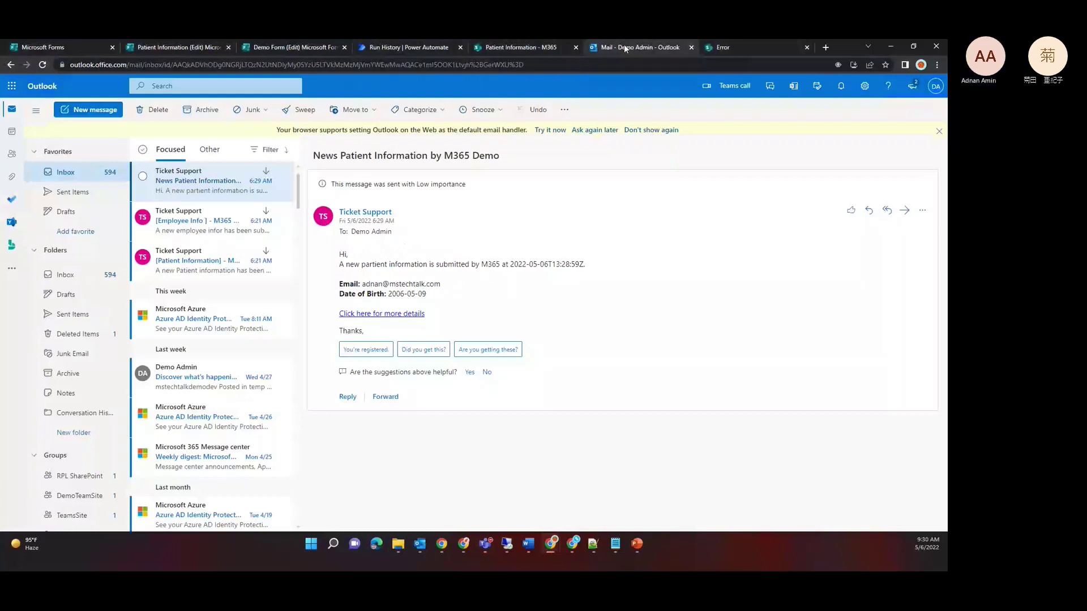
click(413, 49)
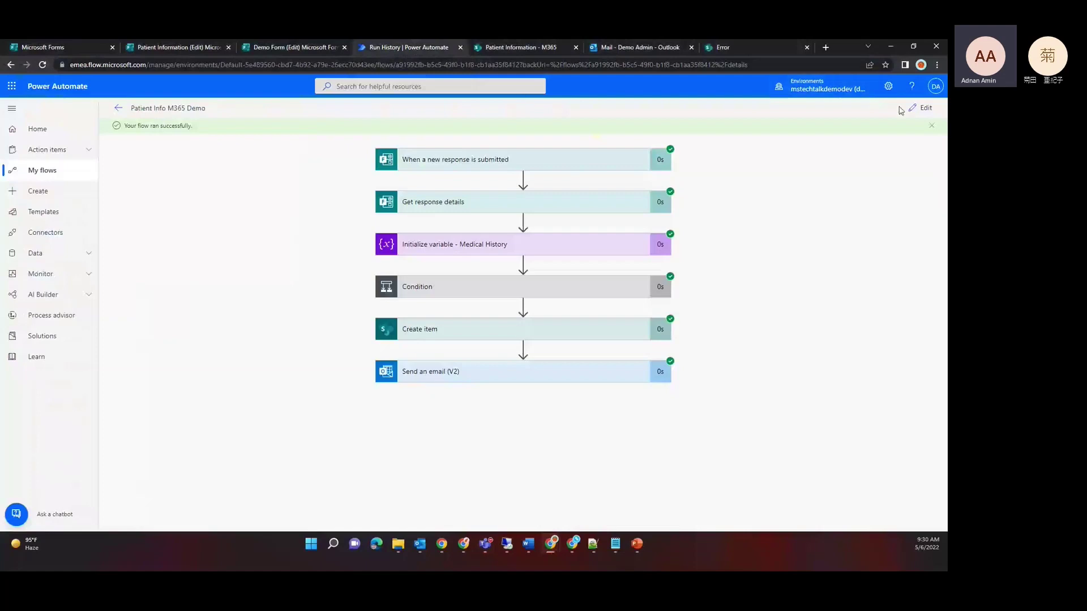
click(926, 108)
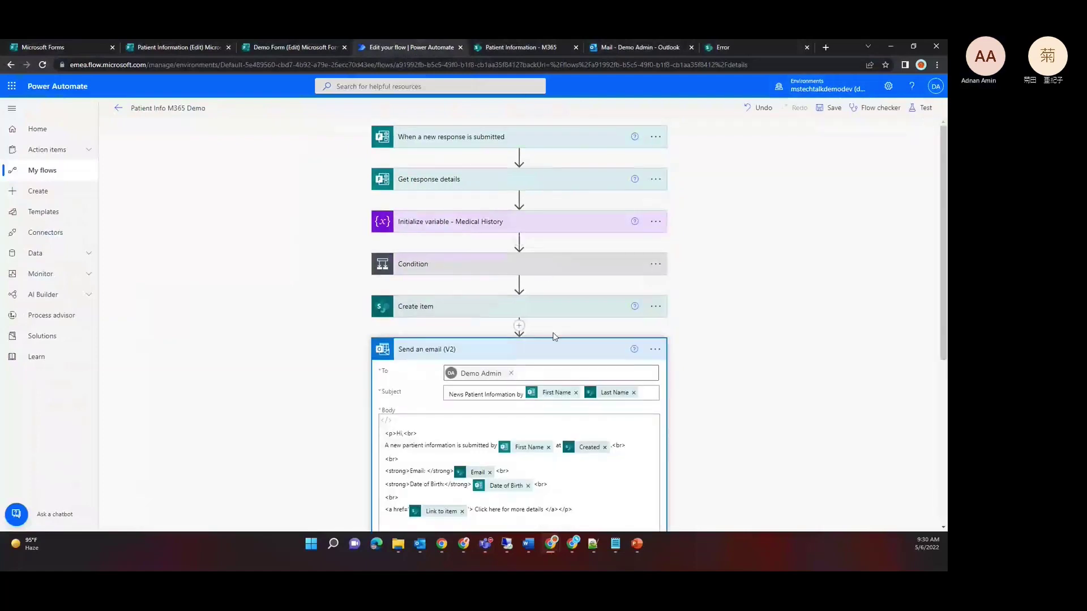
Step: Review and close the options menu of the Send an email (V2) action
click(654, 349)
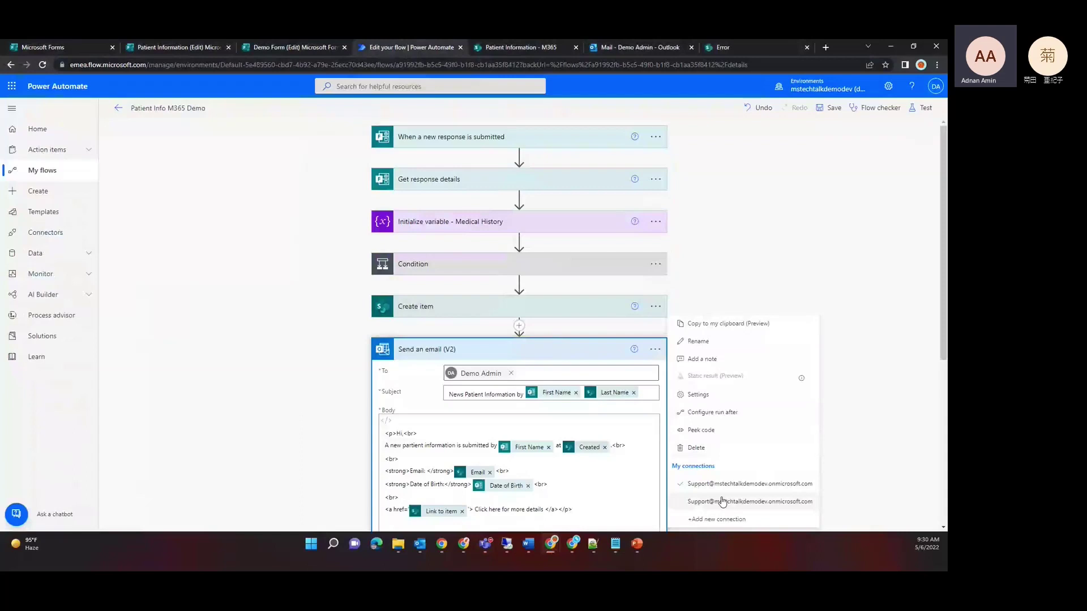
click(875, 450)
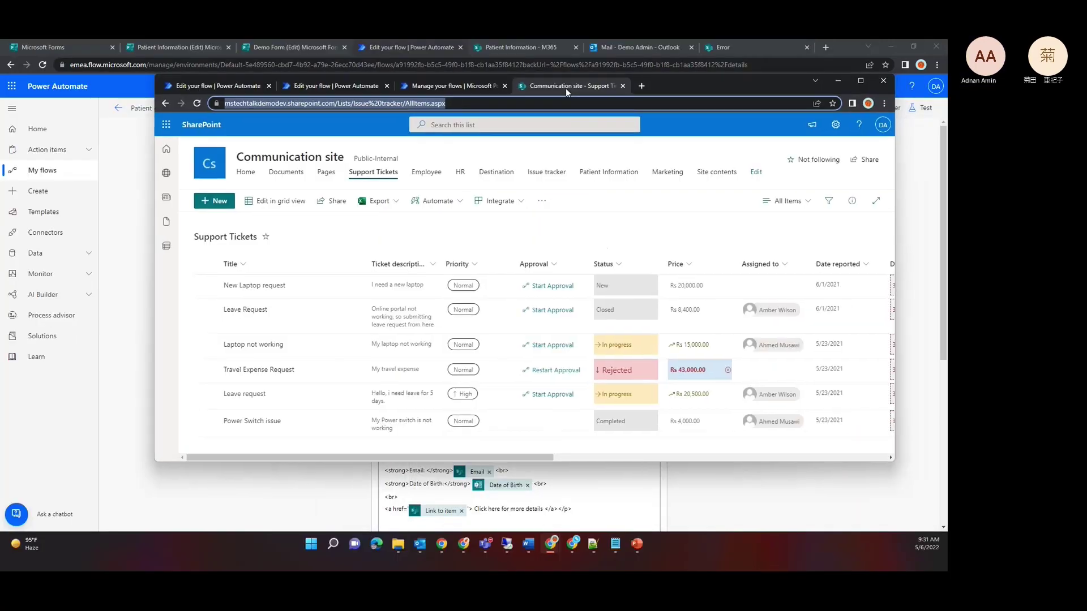
Step: Maximize the SharePoint window and choose Integrate > Power Automate > Create a flow for Support Tickets
drag(565, 89, 558, 89)
double_click(682, 84)
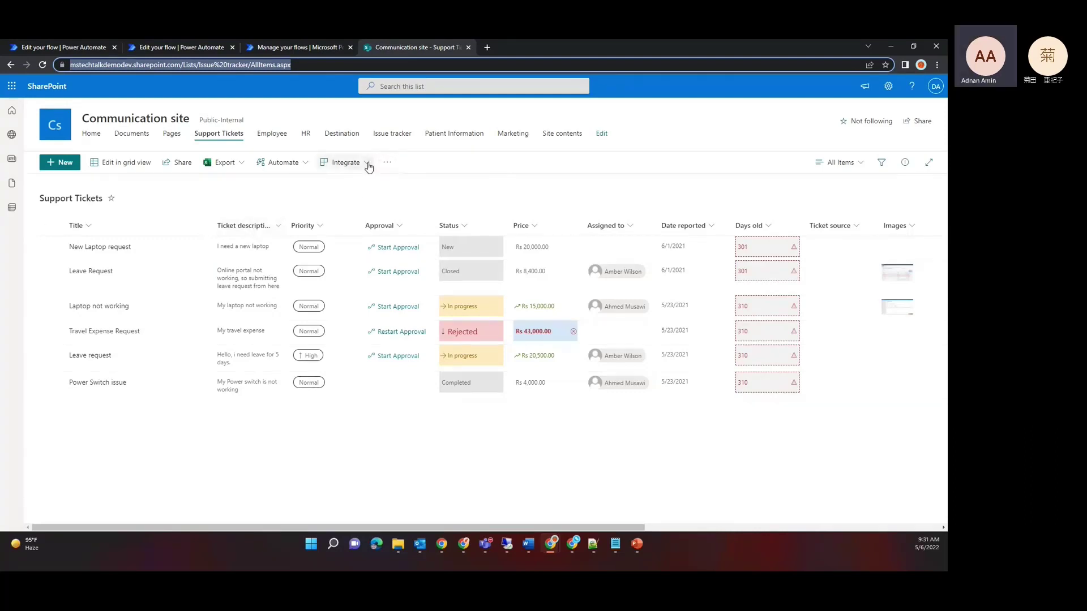
click(368, 164)
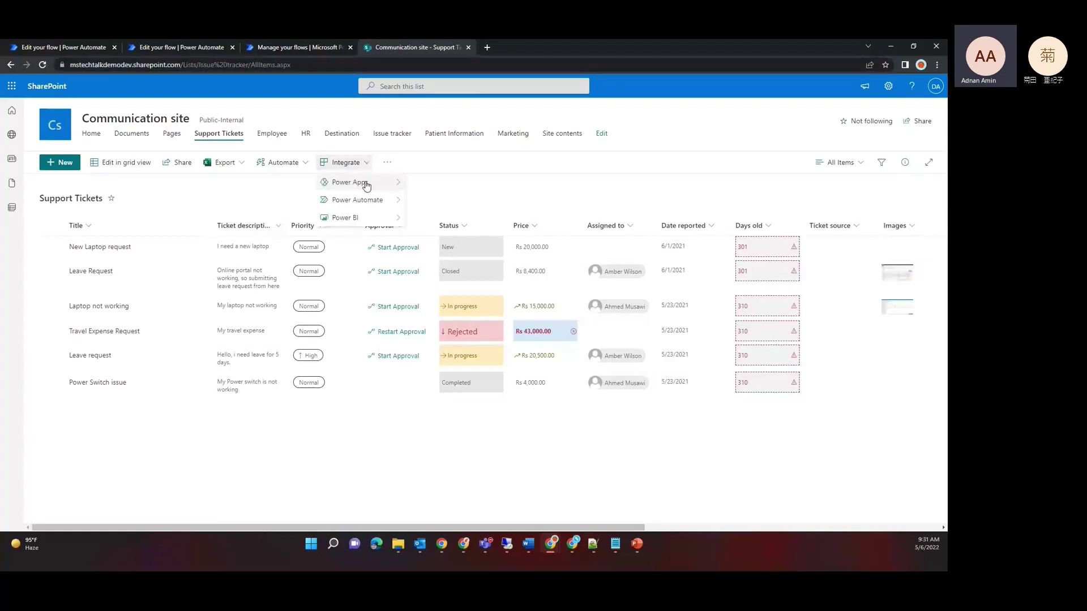
mouse_move(365, 202)
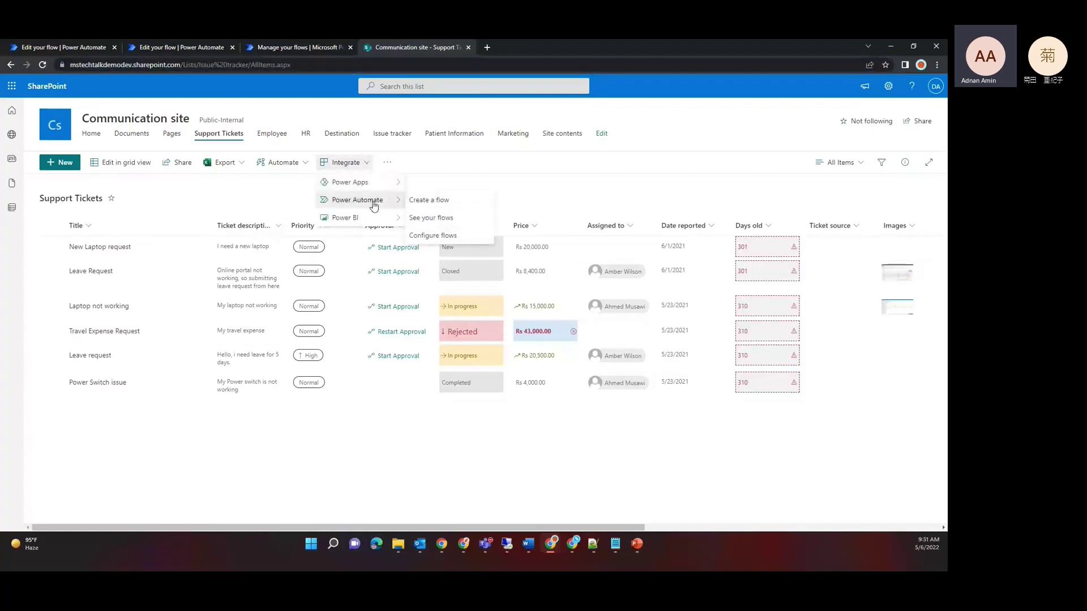
click(428, 205)
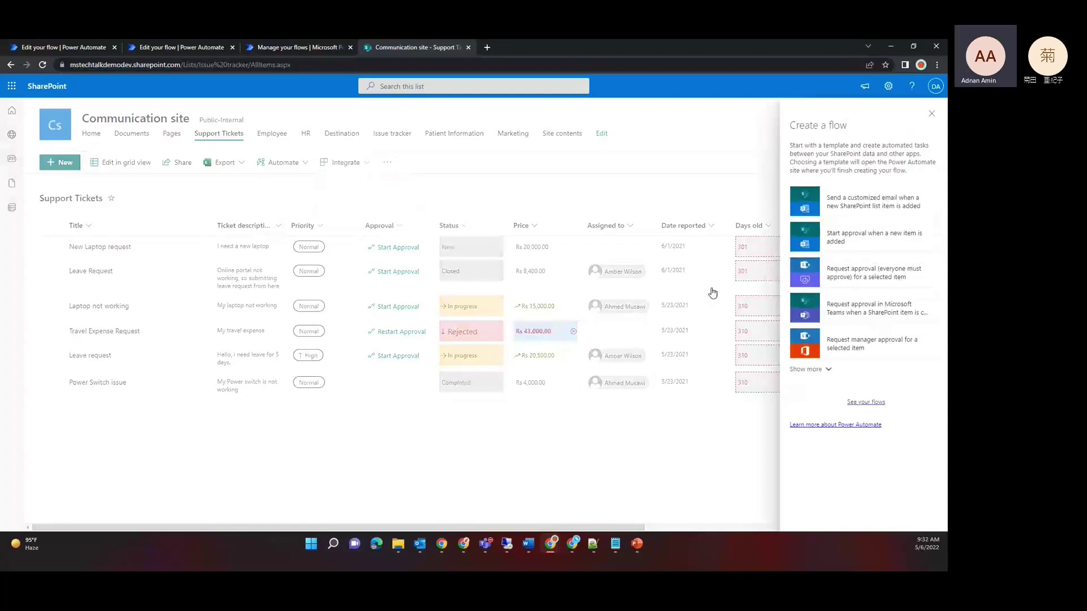
Step: Close the Create a flow panel and reopen the Integrate > Power Automate submenu
click(362, 164)
click(362, 164)
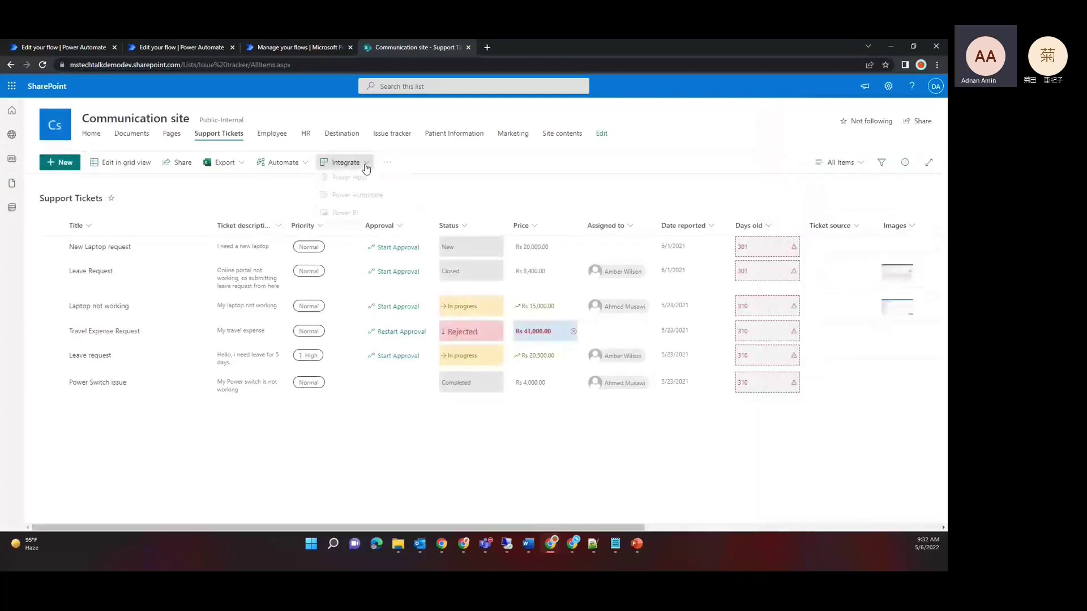
mouse_move(378, 206)
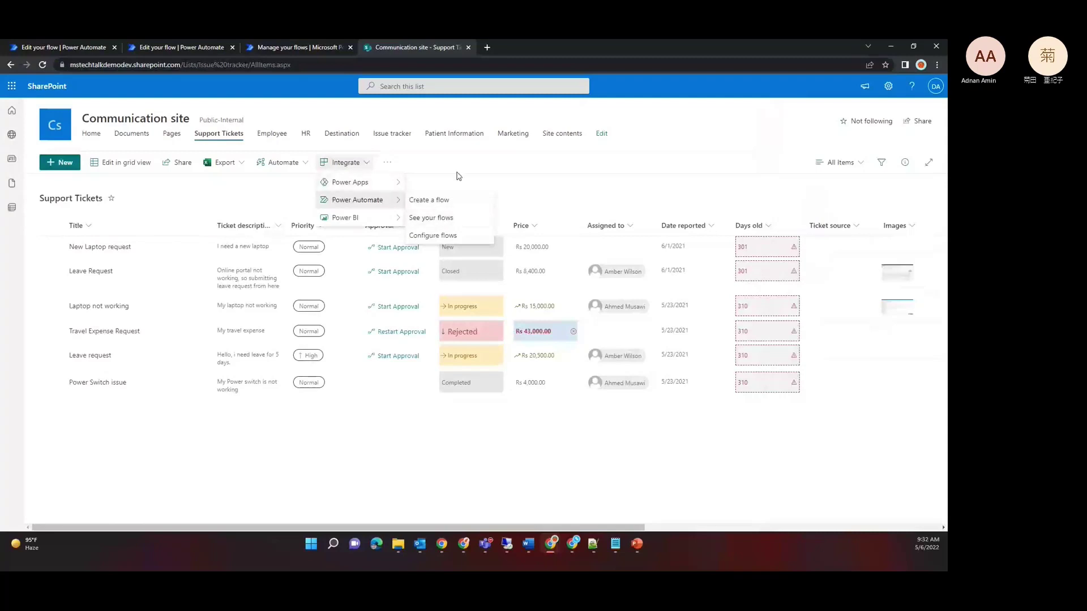
Step: Select the Leave Request ticket, view its available Automate flows, then return to the Patient Info Flow editor
click(141, 274)
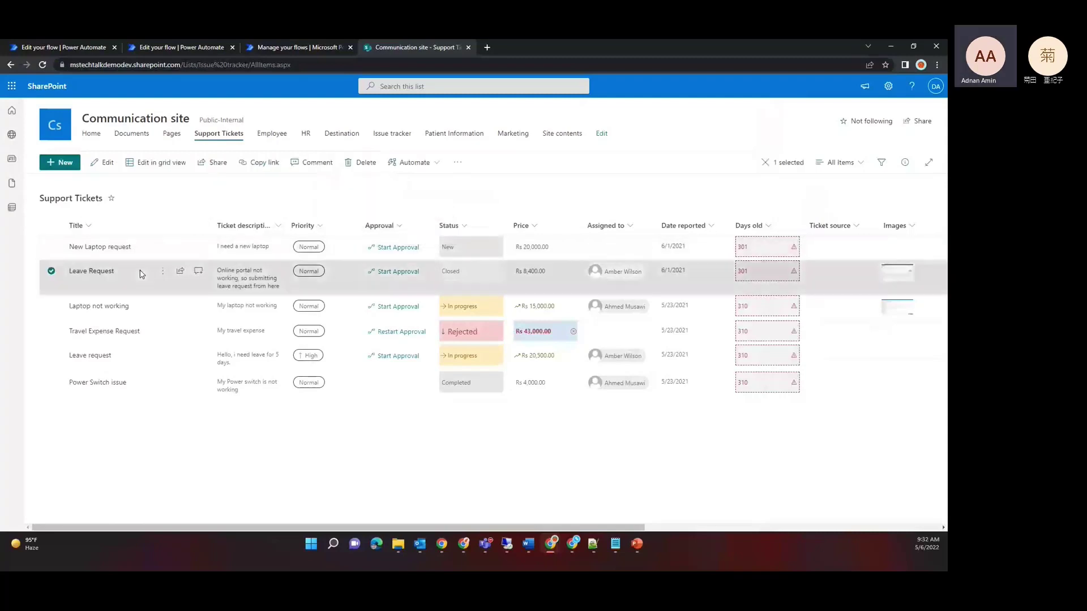
click(439, 163)
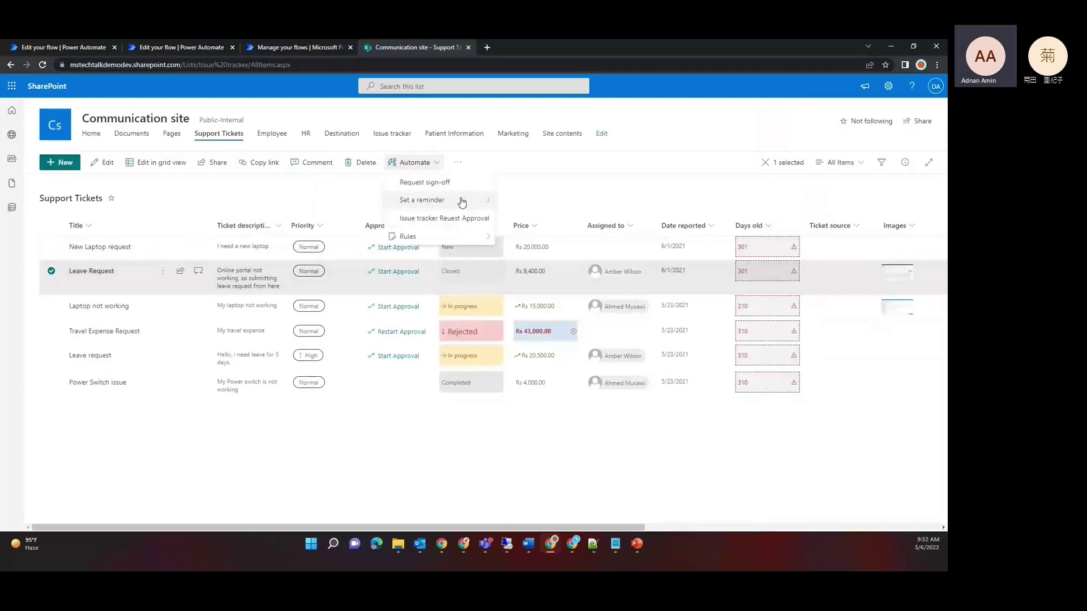
mouse_move(461, 202)
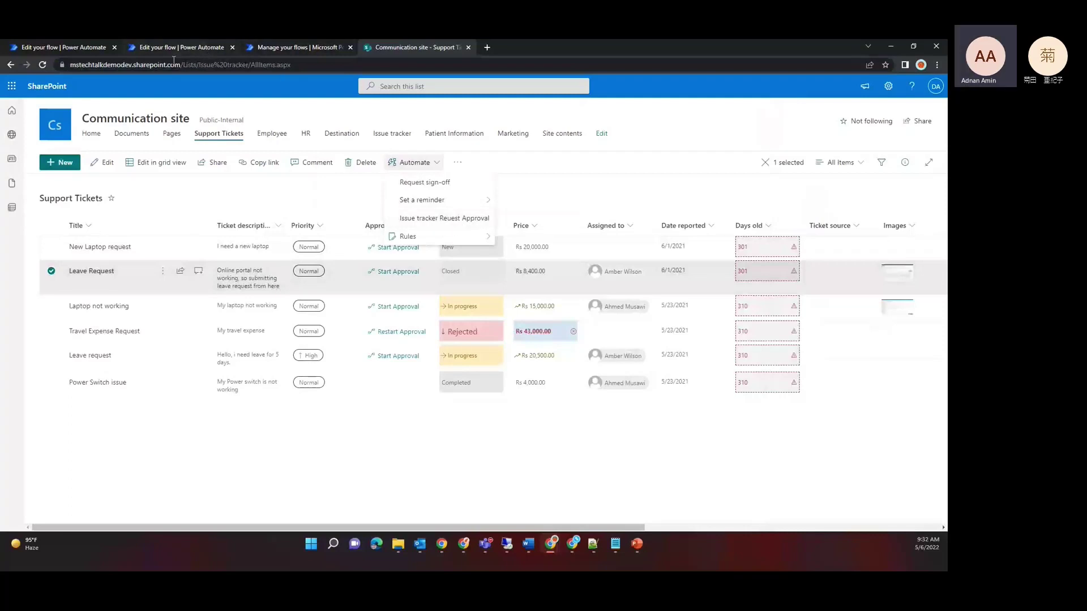
click(68, 48)
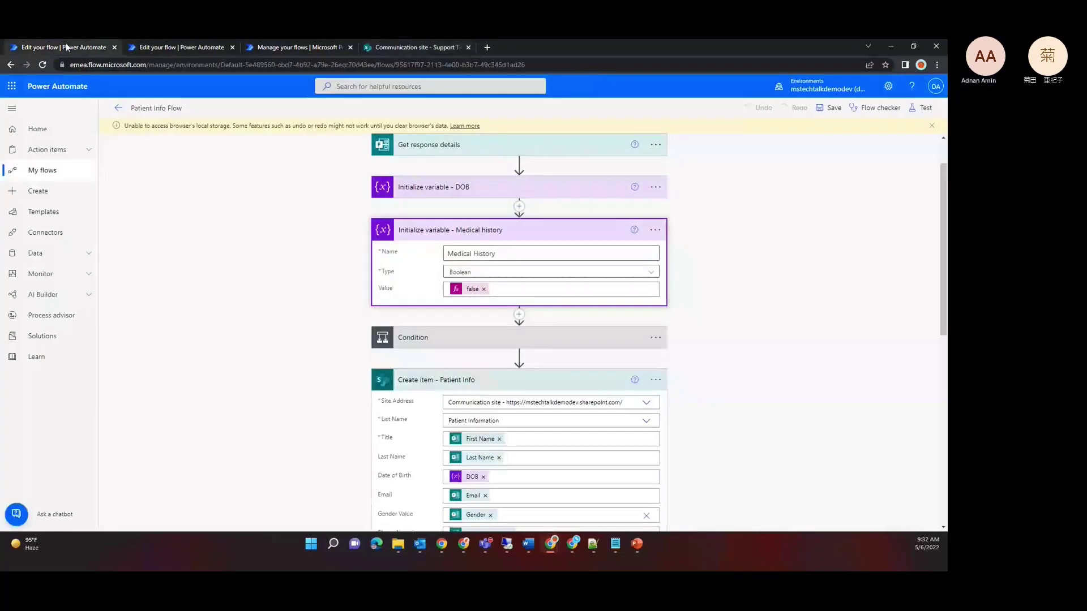
Step: In the Issue tracker approval flow, expand the For a selected item trigger to review it, then collapse it
click(180, 47)
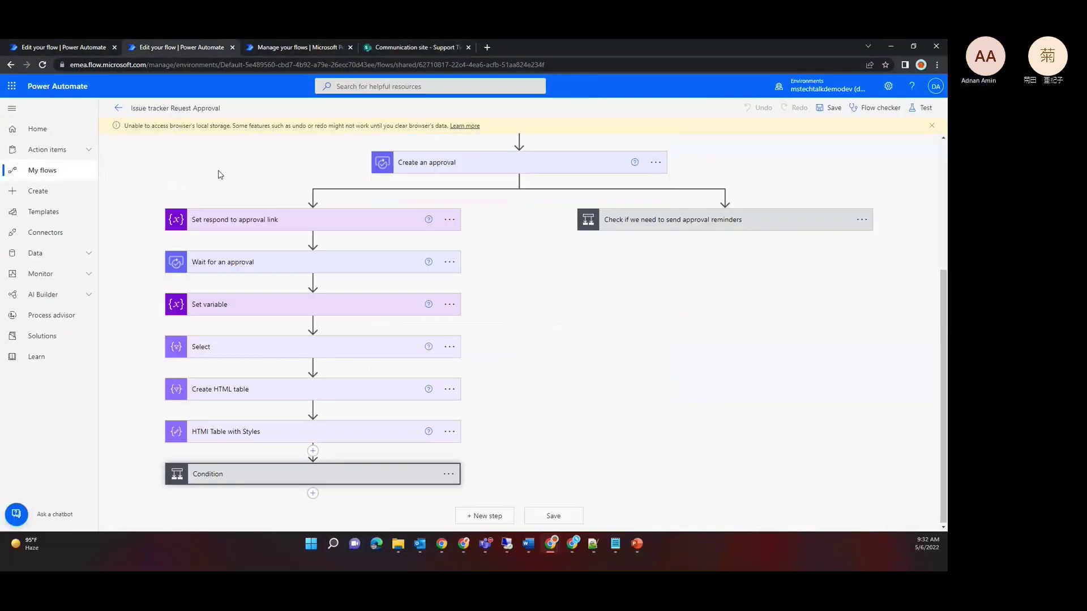
scroll(220, 175, up, 4)
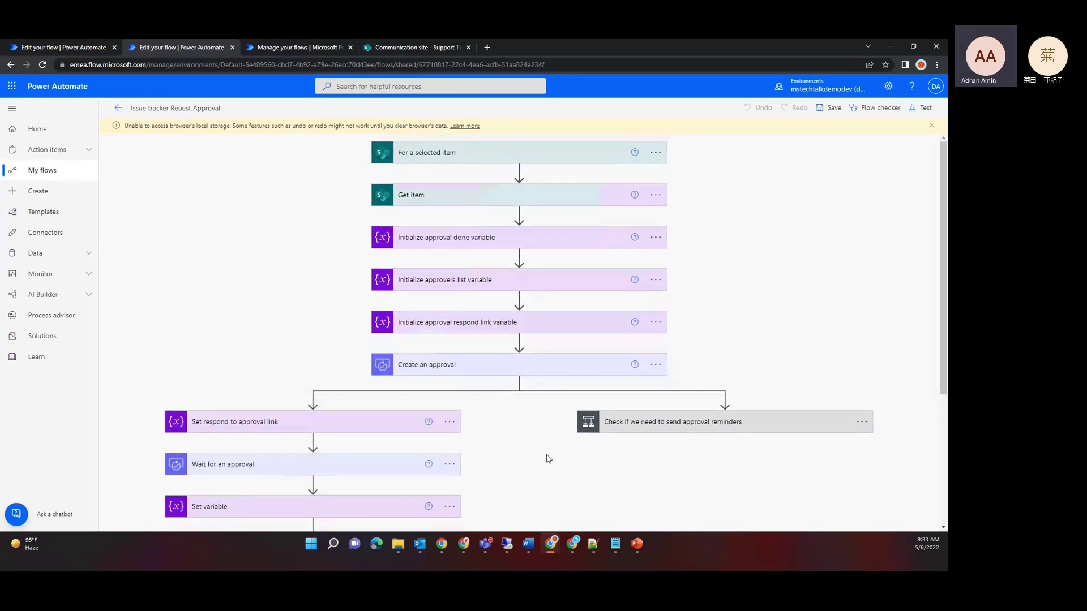
click(582, 152)
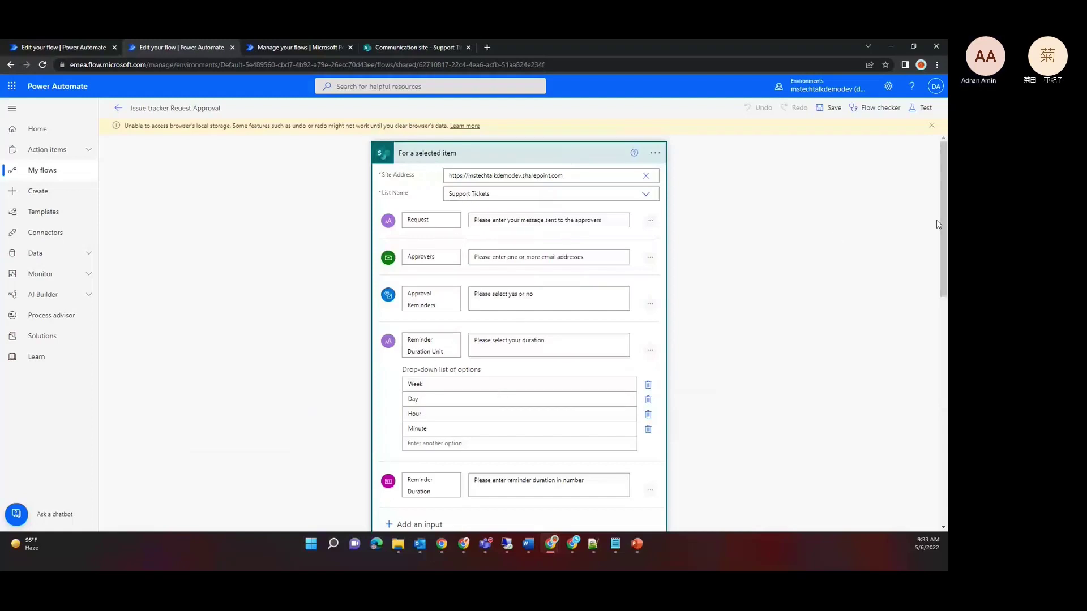
mouse_move(942, 228)
mouse_down()
mouse_move(942, 321)
mouse_move(942, 228)
mouse_up()
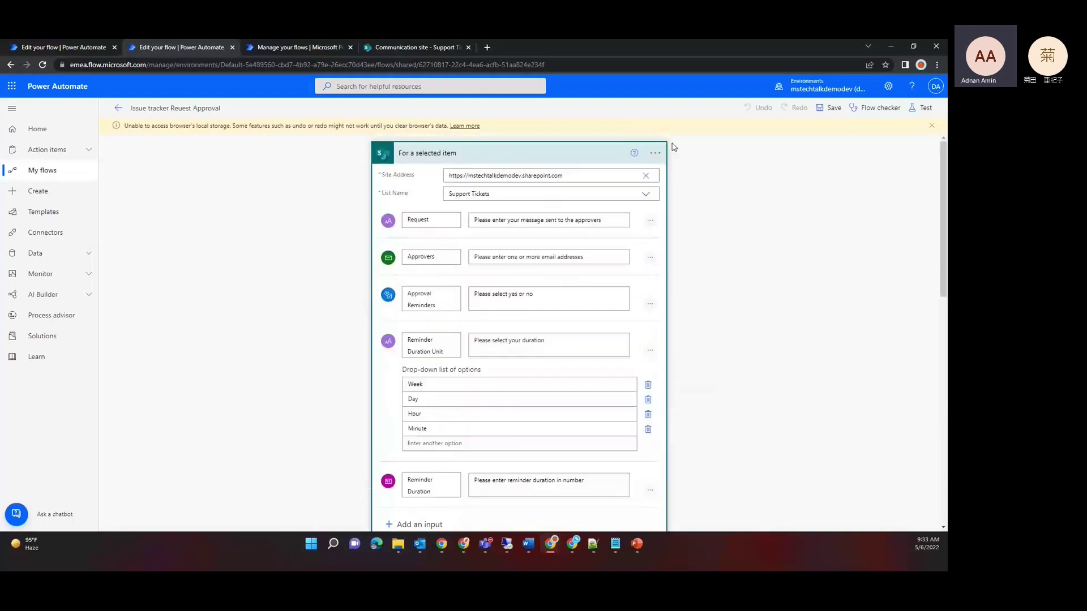
click(497, 152)
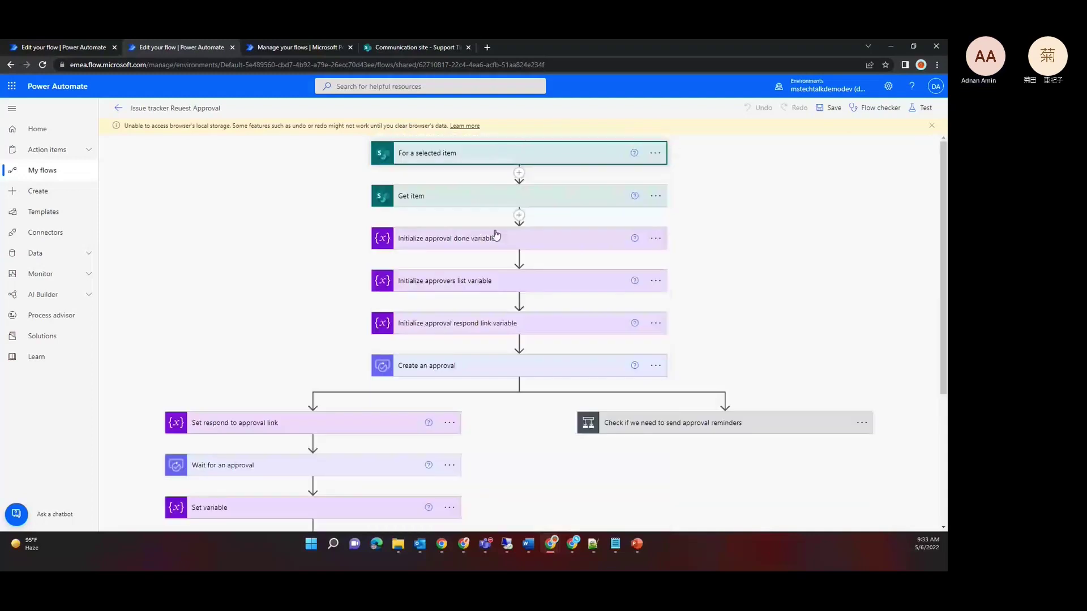
Step: Inspect the Get item step and the Initialize approval done variable step, then collapse both
click(463, 198)
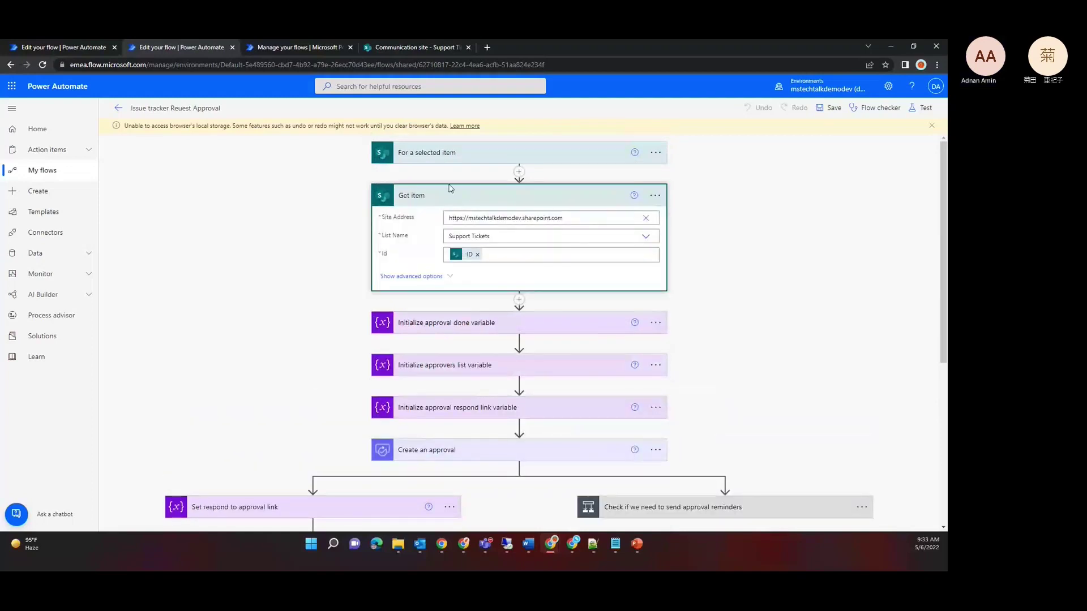
click(446, 197)
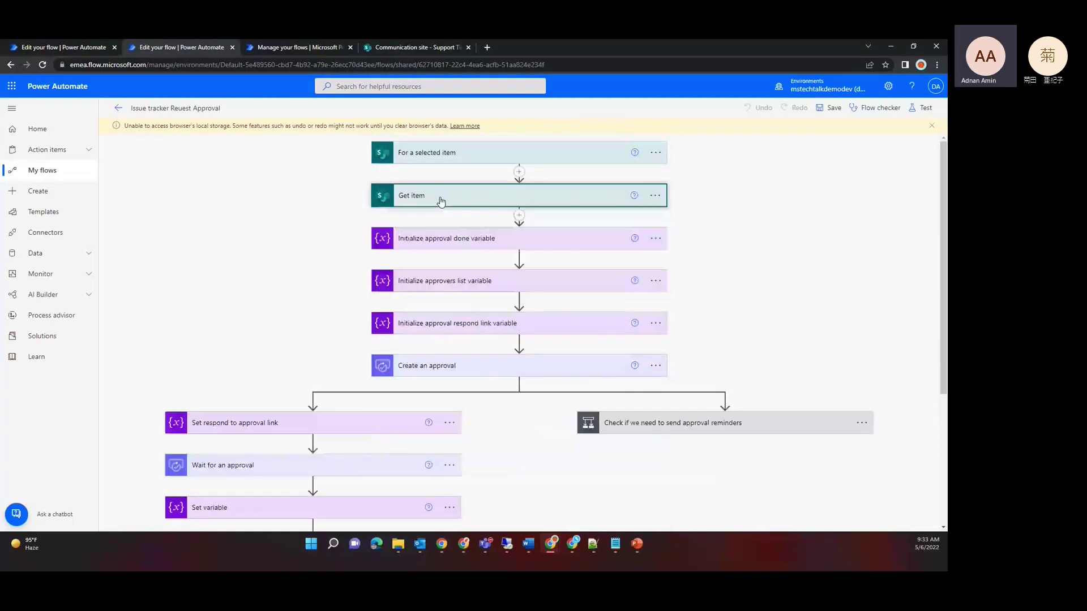
click(454, 242)
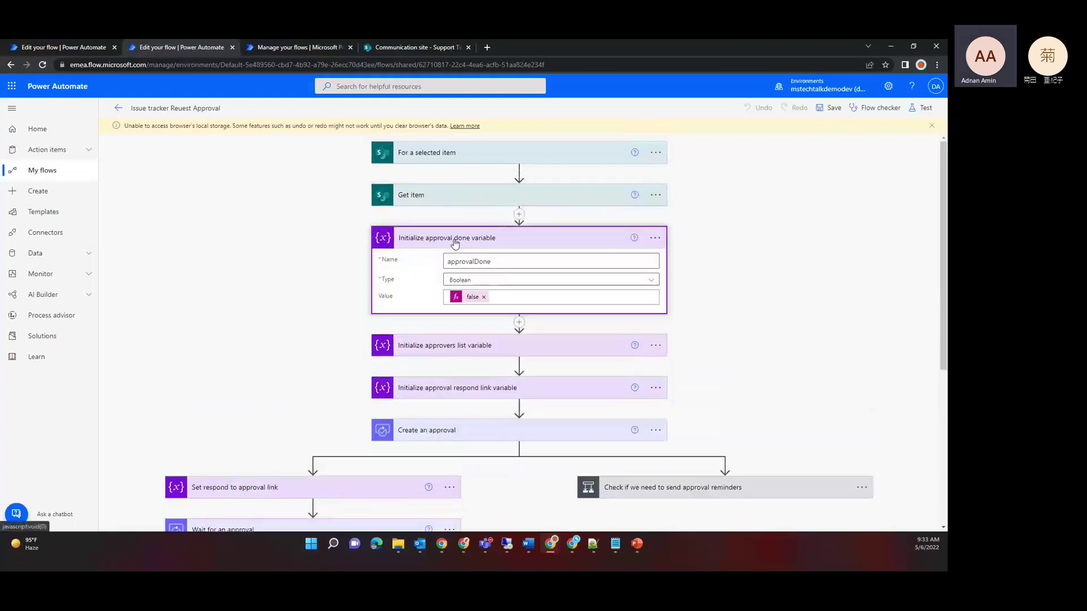
click(454, 243)
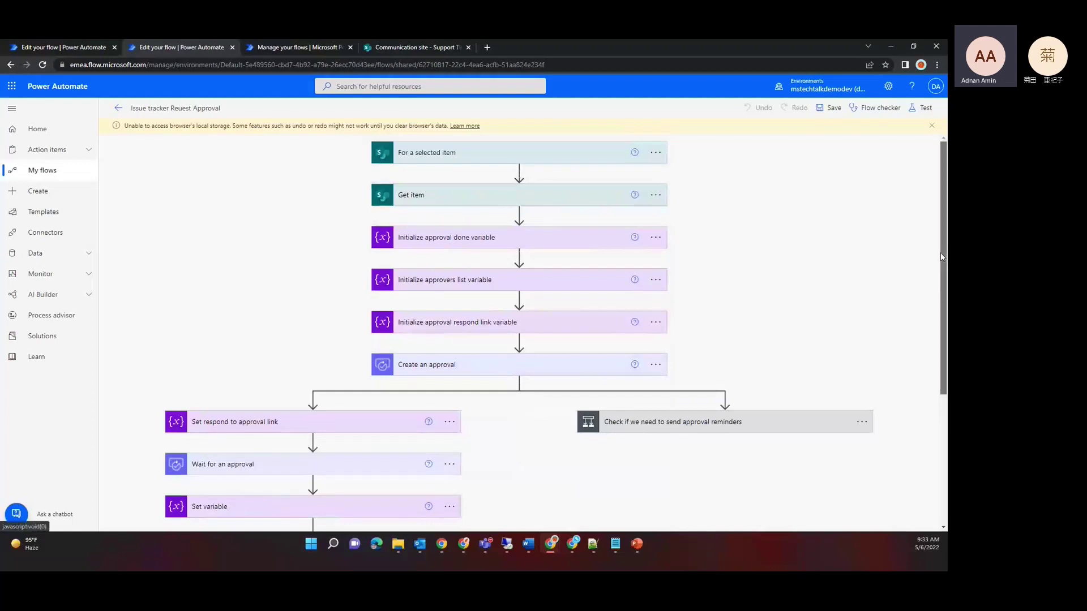
Step: Expand the Wait for an approval step, then the Condition step further down the flow
drag(939, 252, 939, 348)
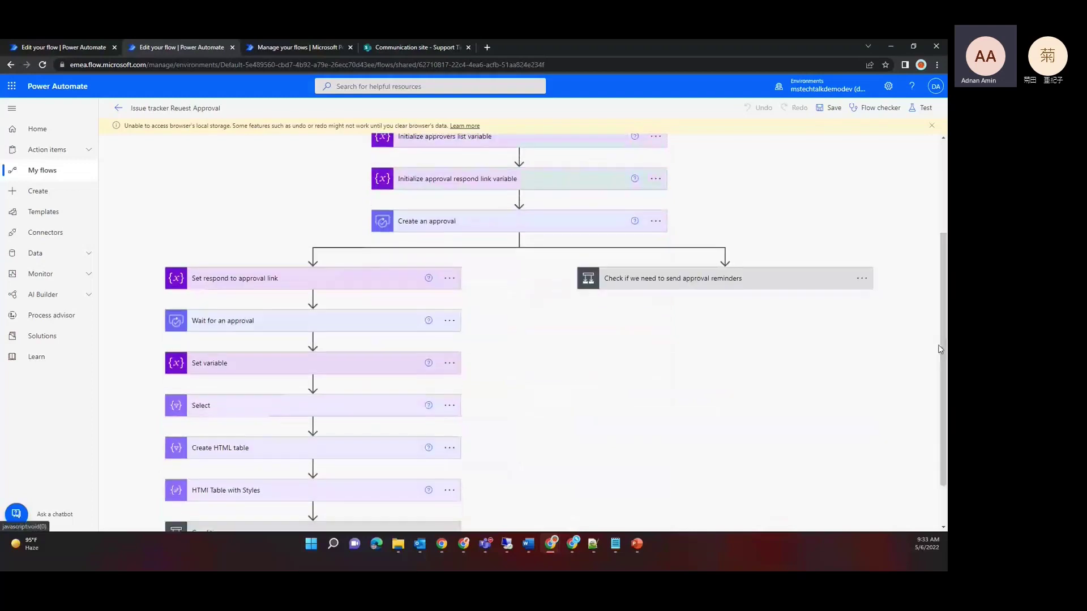
click(276, 327)
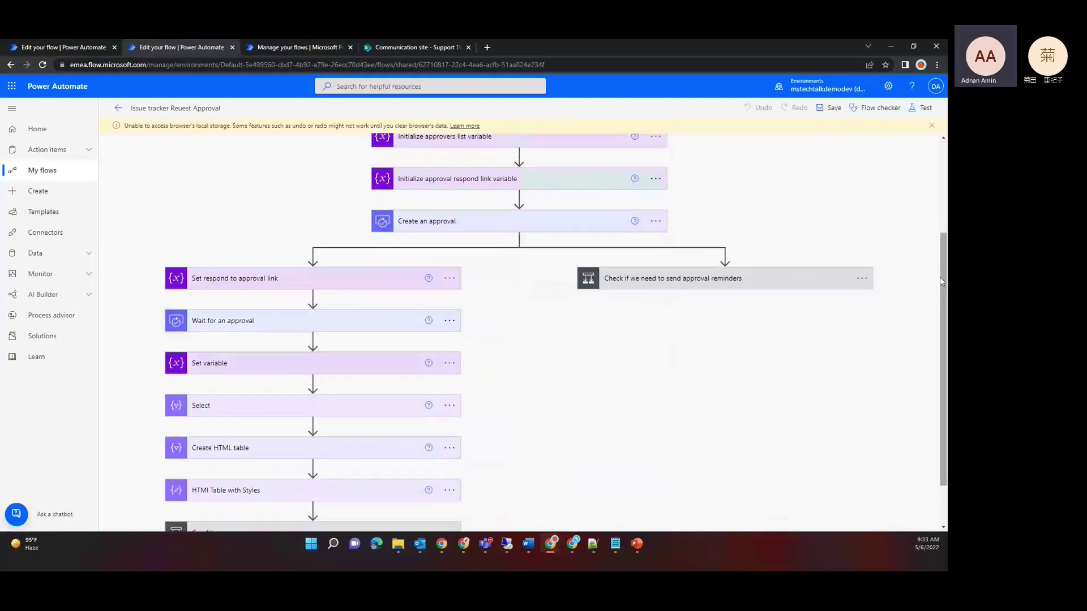
drag(939, 281, 940, 319)
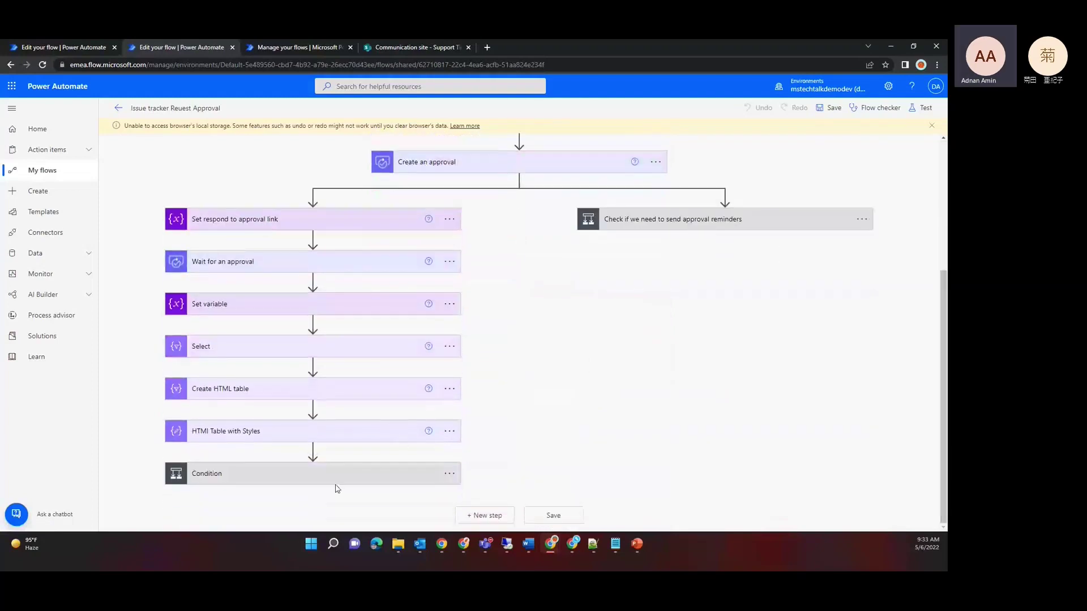
click(325, 480)
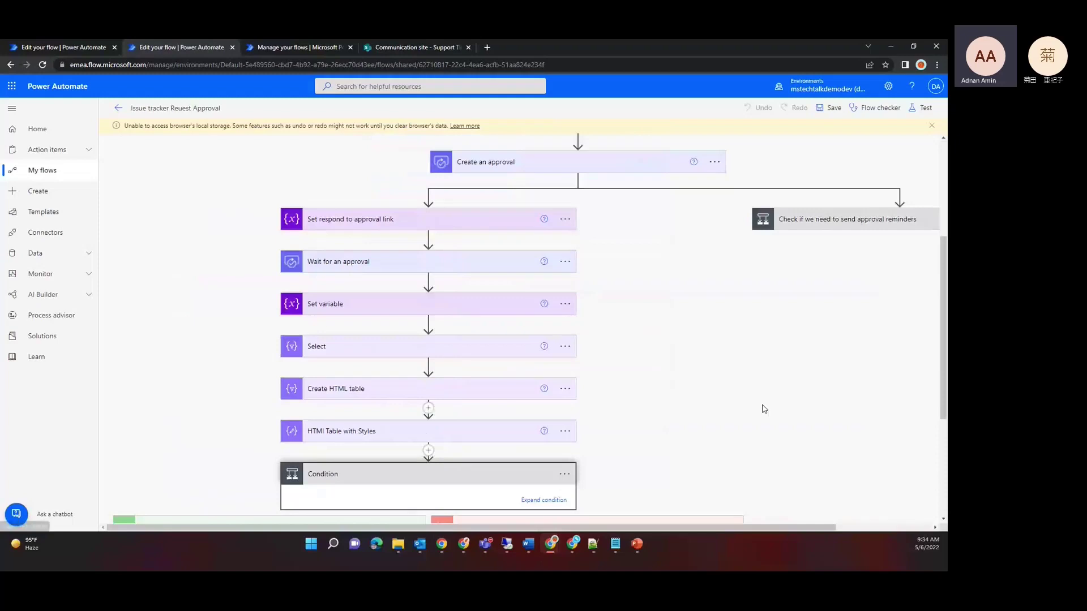
Step: Show Update item 2 under If yes: status Blocked, type IT Support, comments Output
drag(942, 370, 931, 512)
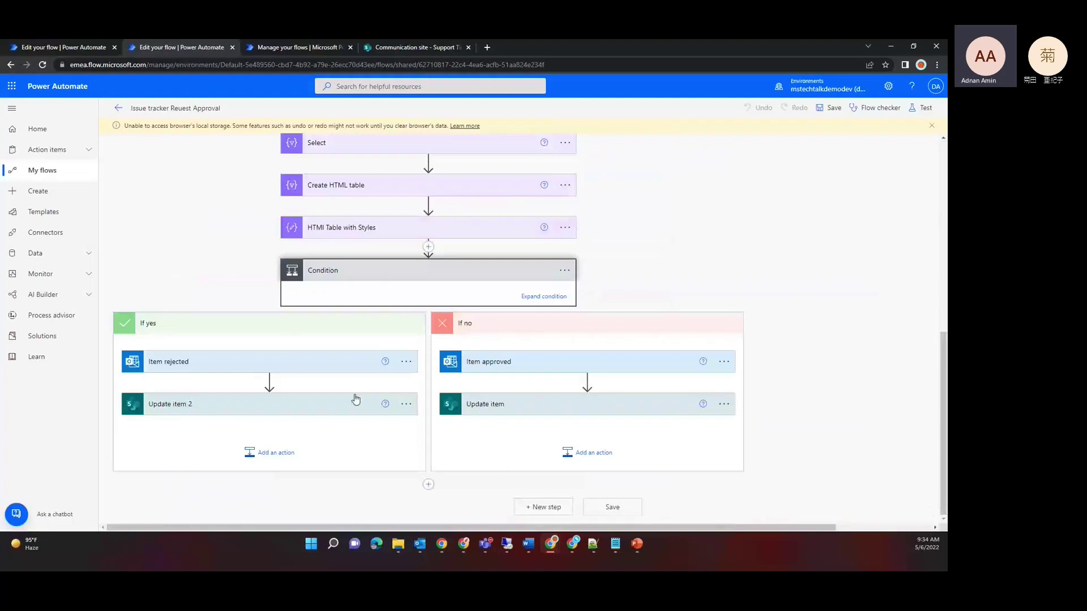
click(330, 405)
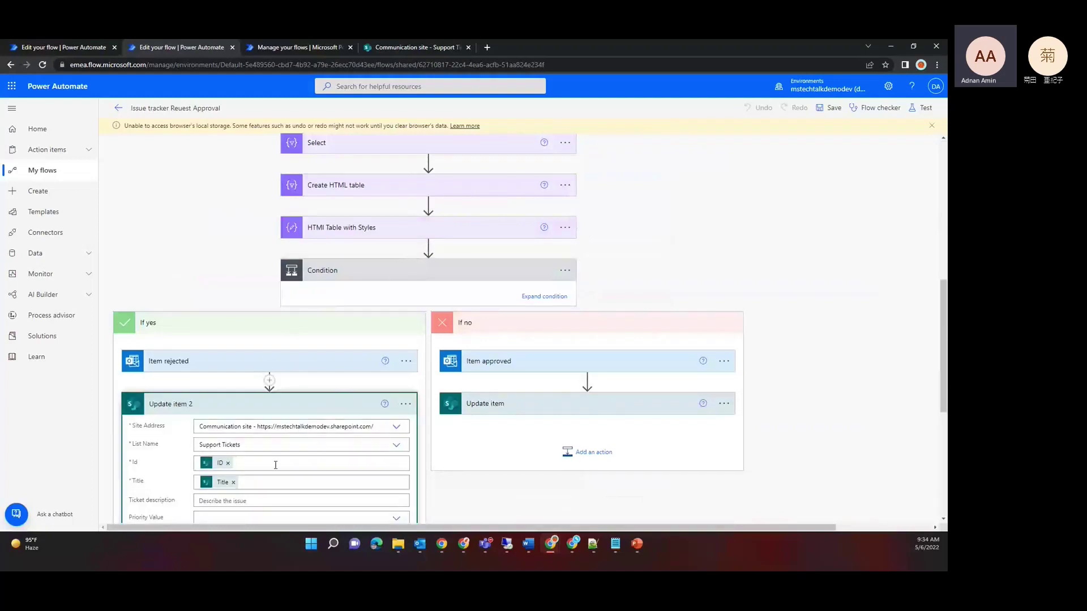
scroll(164, 469, down, 3)
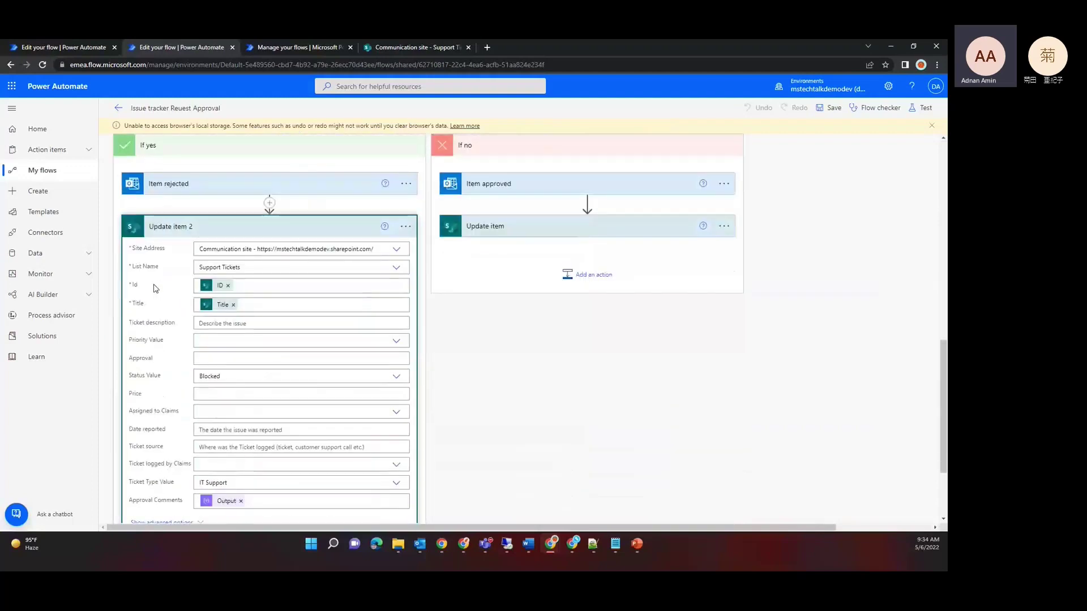
scroll(166, 318, down, 2)
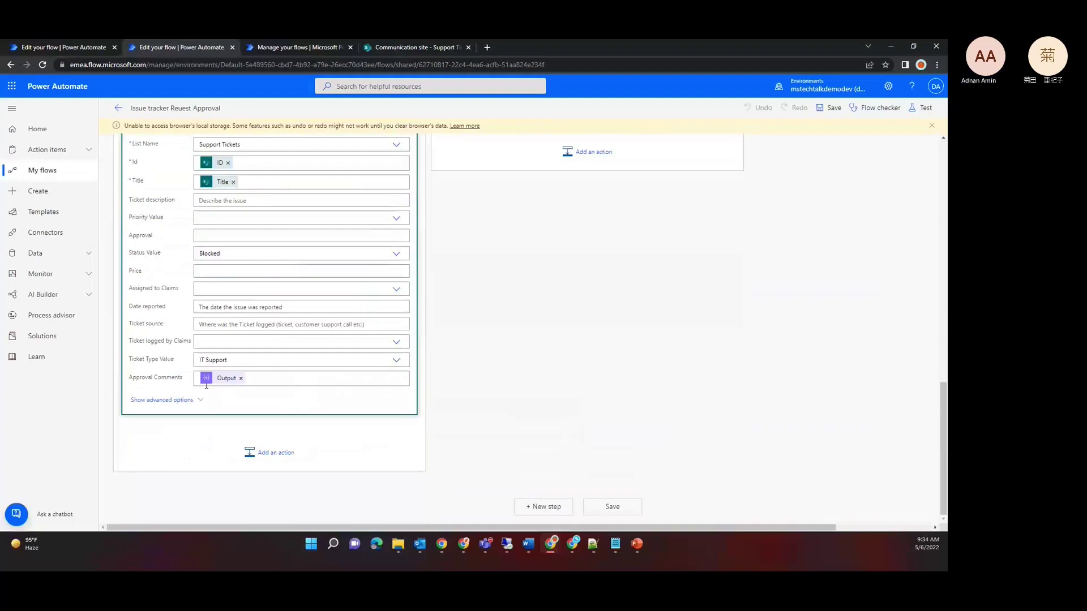